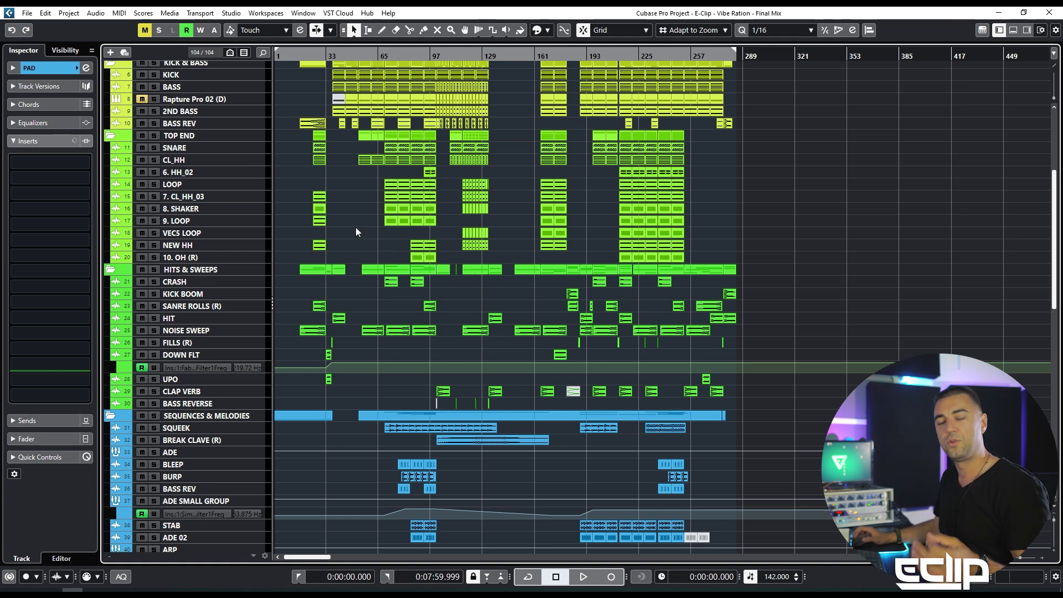
Start playback from the beginning with the MONITORING 01 track selected, and enlarge the track rows and timeline
{"action": "scroll", "coordinate": [355, 227], "scroll_direction": "down", "scroll_amount": 10}
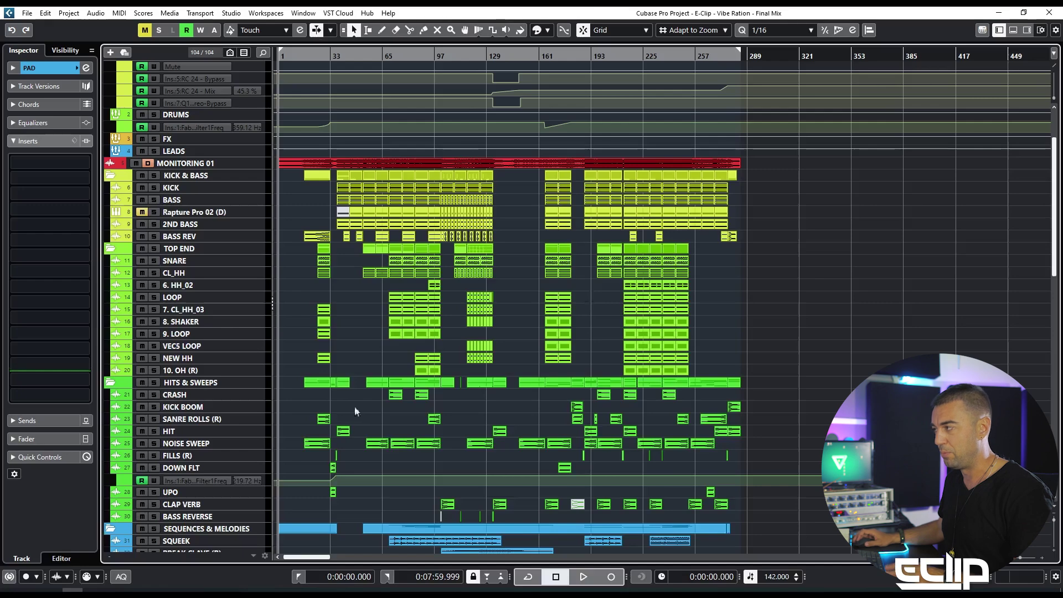
{"action": "key", "text": "space"}
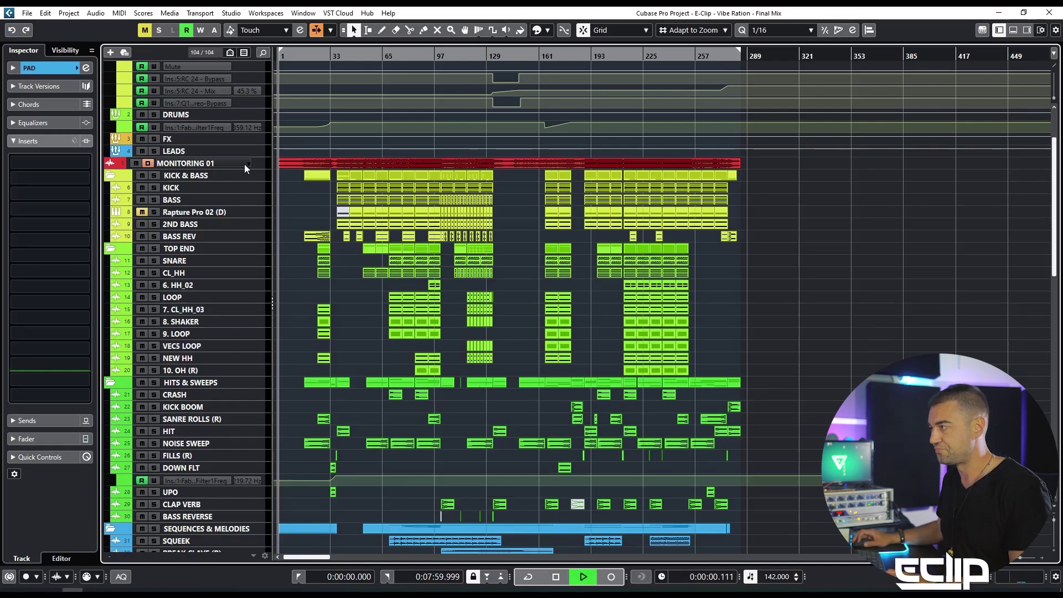
{"action": "left_click", "coordinate": [244, 164]}
{"action": "scroll", "coordinate": [328, 291], "scroll_direction": "down", "scroll_amount": 3}
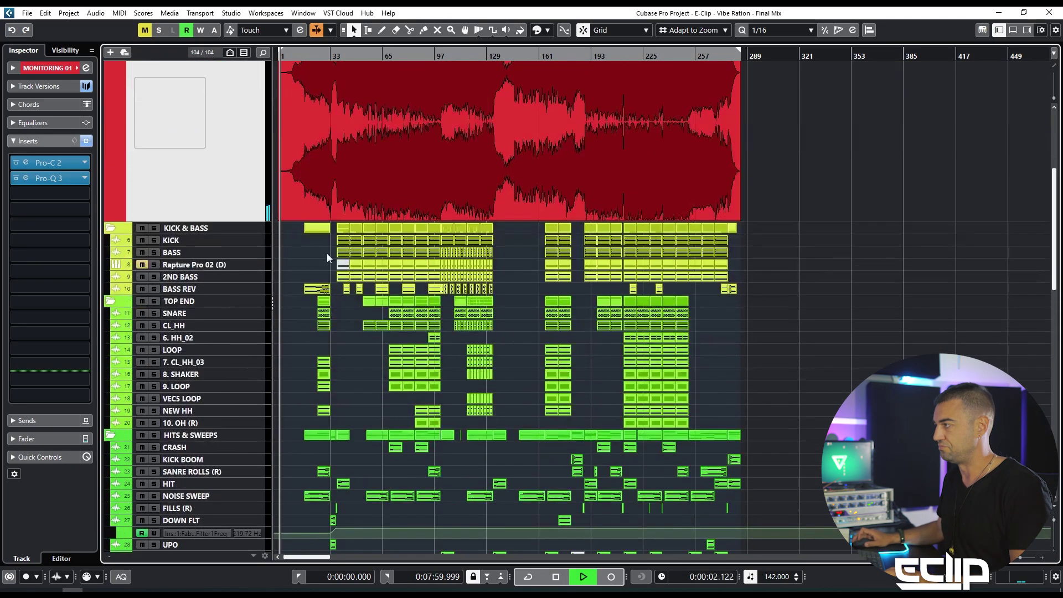
{"action": "key", "text": "z"}
{"action": "scroll", "coordinate": [298, 266], "scroll_direction": "up", "scroll_amount": 3}
{"action": "key", "text": "alt+Down"}
{"action": "key", "text": "alt+Down"}
{"action": "left_click_drag", "start_coordinate": [327, 347], "coordinate": [386, 321]}
Examine the PAD, VOCIE and SINGLE SHOTs tracks along the full length of the arrangement during playback
{"action": "scroll", "coordinate": [387, 321], "scroll_direction": "down", "scroll_amount": 10}
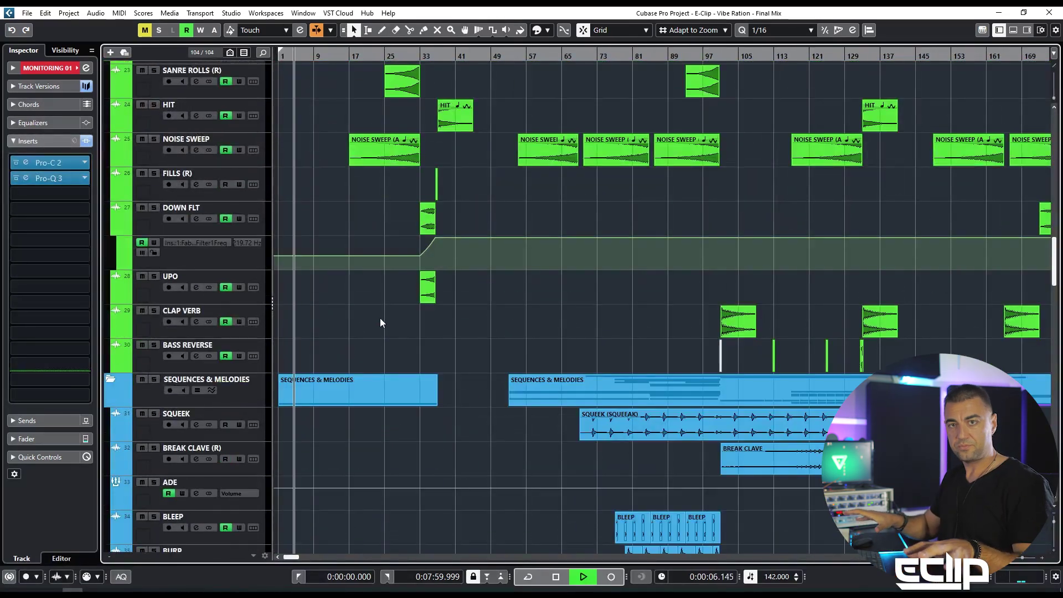
{"action": "scroll", "coordinate": [378, 334], "scroll_direction": "down", "scroll_amount": 6}
{"action": "scroll", "coordinate": [377, 334], "scroll_direction": "down", "scroll_amount": 15}
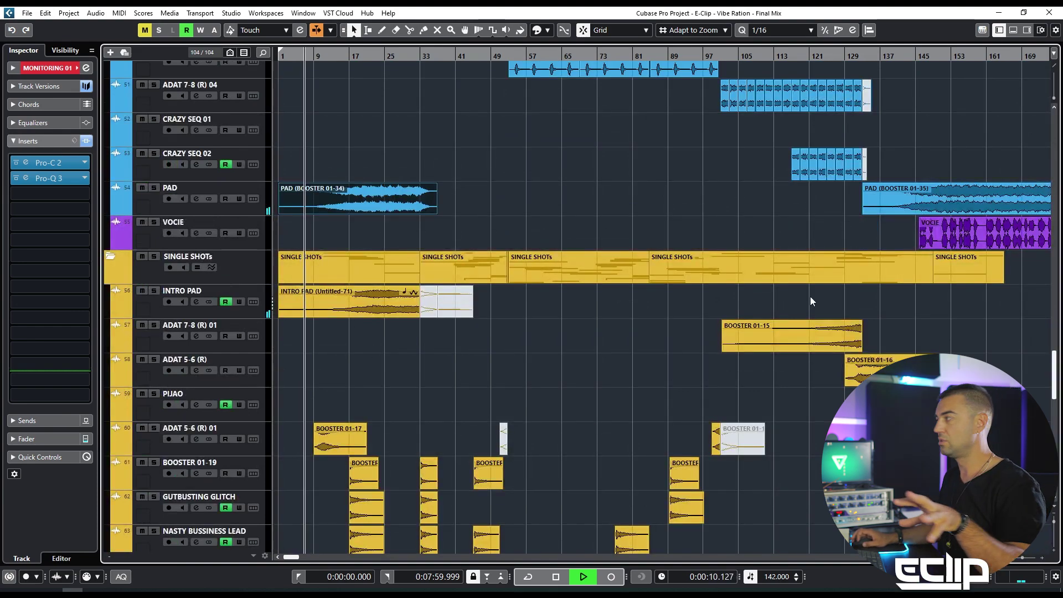
{"action": "scroll", "coordinate": [775, 188], "scroll_direction": "up", "scroll_amount": 1}
{"action": "scroll", "coordinate": [775, 189], "scroll_direction": "right", "scroll_amount": 6}
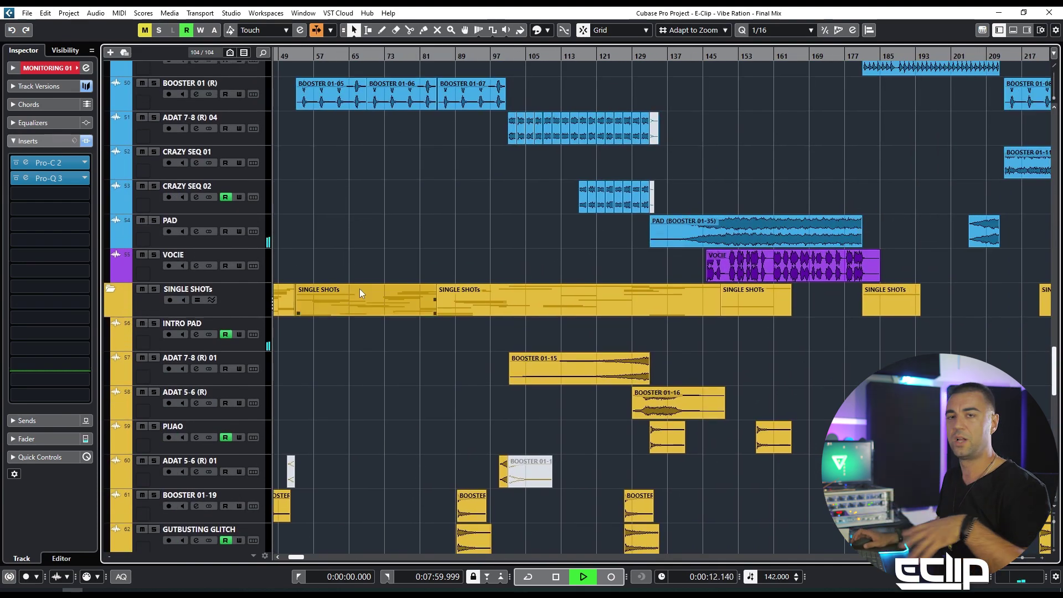
{"action": "scroll", "coordinate": [432, 288], "scroll_direction": "up", "scroll_amount": 2}
{"action": "scroll", "coordinate": [533, 263], "scroll_direction": "right", "scroll_amount": 10}
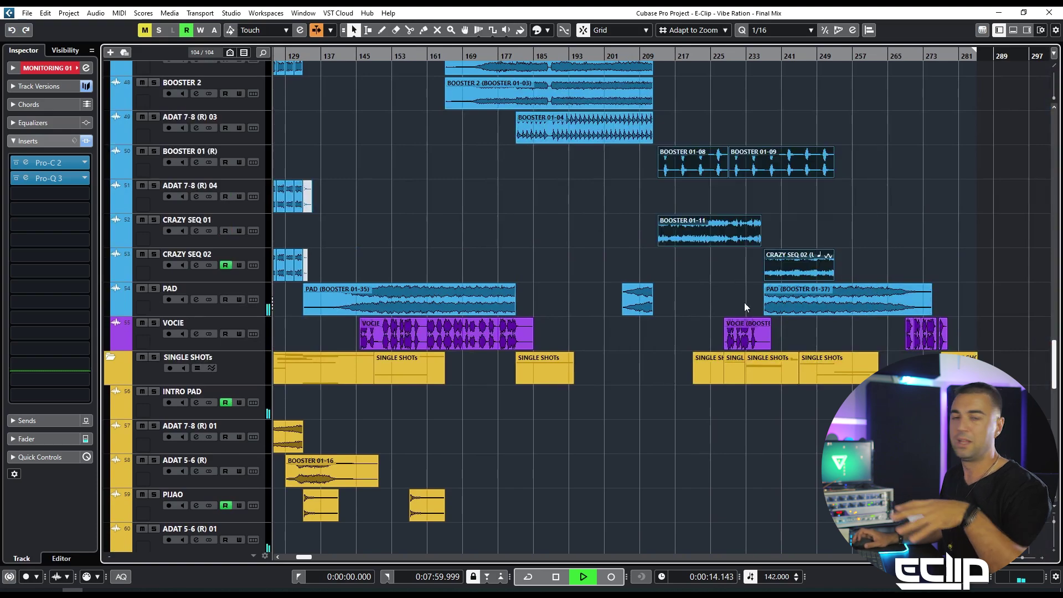
{"action": "scroll", "coordinate": [792, 296], "scroll_direction": "left", "scroll_amount": 4}
{"action": "scroll", "coordinate": [810, 292], "scroll_direction": "left", "scroll_amount": 12}
{"action": "scroll", "coordinate": [547, 351], "scroll_direction": "down", "scroll_amount": 1}
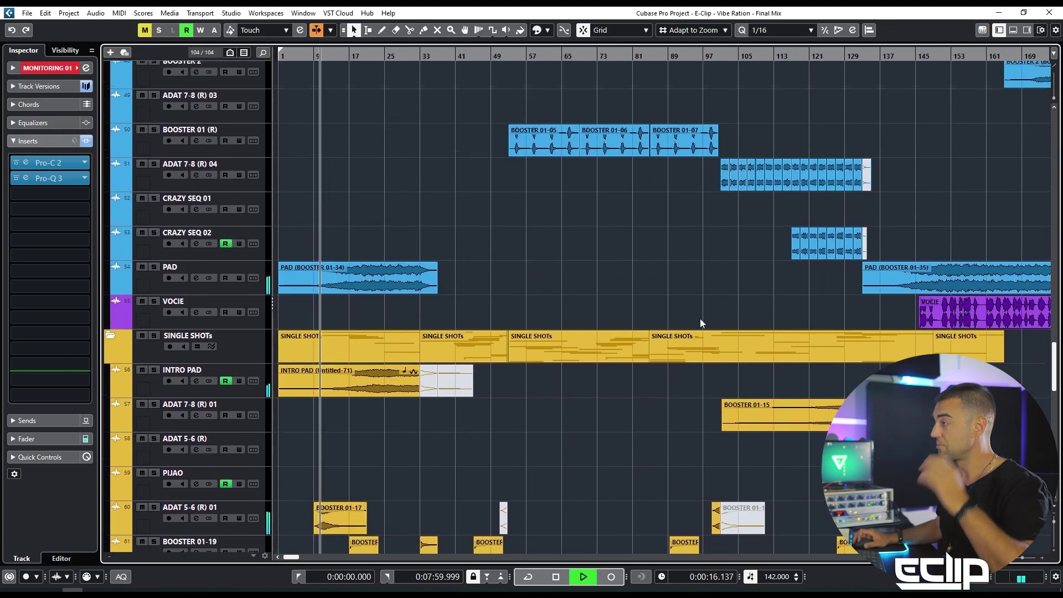
Select the ADAT 5-6 (R) 01 track and inspect its BOOSTER 01-17 clip and the one-shots starting at bar 17
{"action": "scroll", "coordinate": [462, 360], "scroll_direction": "down", "scroll_amount": 6}
{"action": "left_click", "coordinate": [249, 212]}
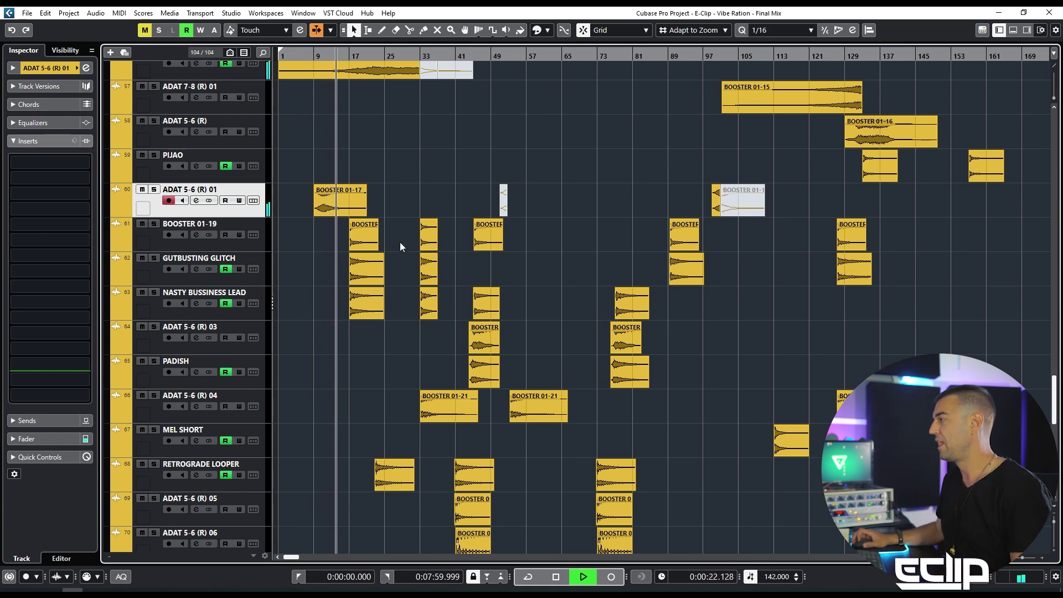
{"action": "scroll", "coordinate": [371, 247], "scroll_direction": "up", "scroll_amount": 6}
{"action": "left_click_drag", "start_coordinate": [369, 252], "coordinate": [454, 170]}
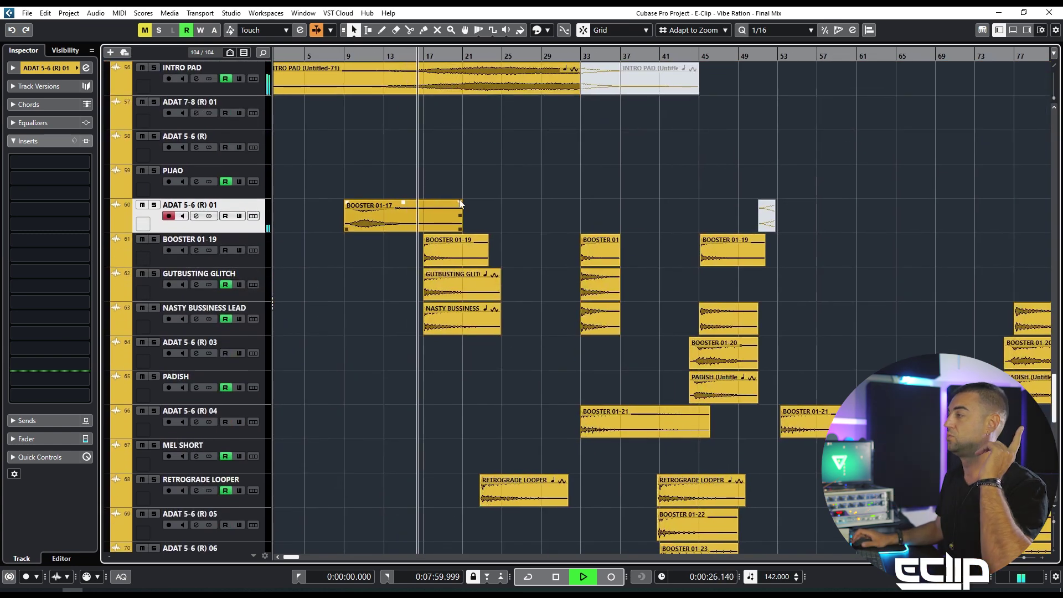
{"action": "left_click", "coordinate": [514, 221]}
{"action": "scroll", "coordinate": [513, 220], "scroll_direction": "down", "scroll_amount": 3}
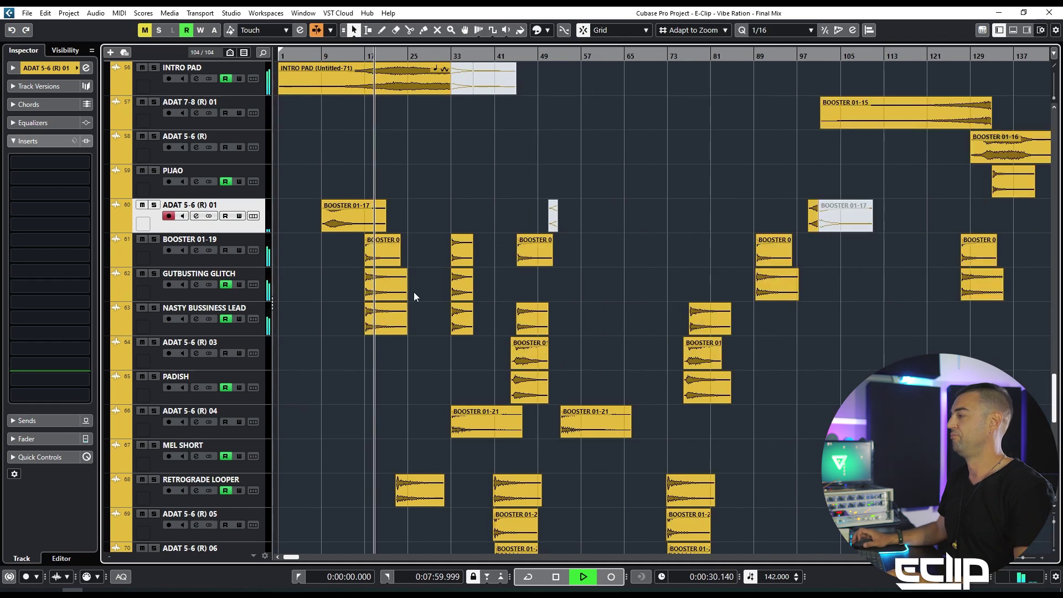
Review the intro's PAD and INTRO PAD clips against the SINGLE SHOTs folder while the intro plays
{"action": "scroll", "coordinate": [392, 361], "scroll_direction": "up", "scroll_amount": 5}
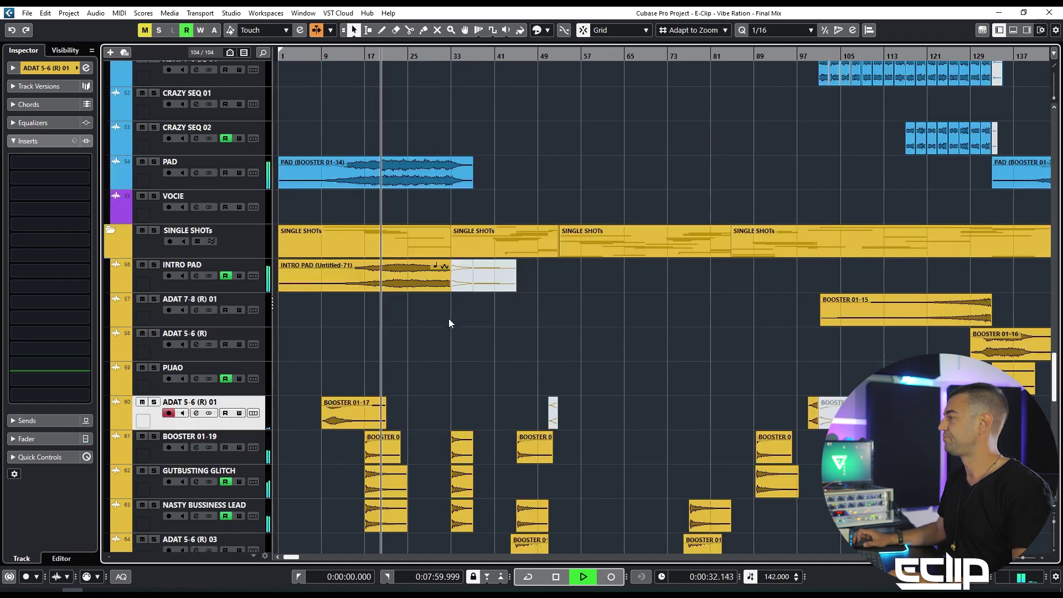
{"action": "scroll", "coordinate": [415, 332], "scroll_direction": "up", "scroll_amount": 1}
{"action": "scroll", "coordinate": [420, 282], "scroll_direction": "down", "scroll_amount": 3}
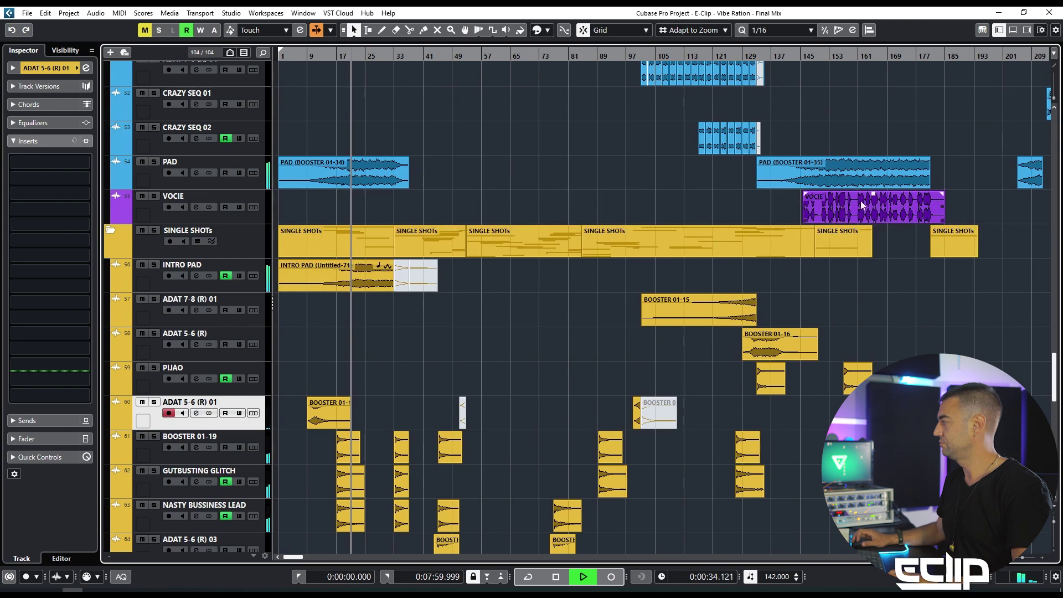
{"action": "scroll", "coordinate": [482, 191], "scroll_direction": "down", "scroll_amount": 1}
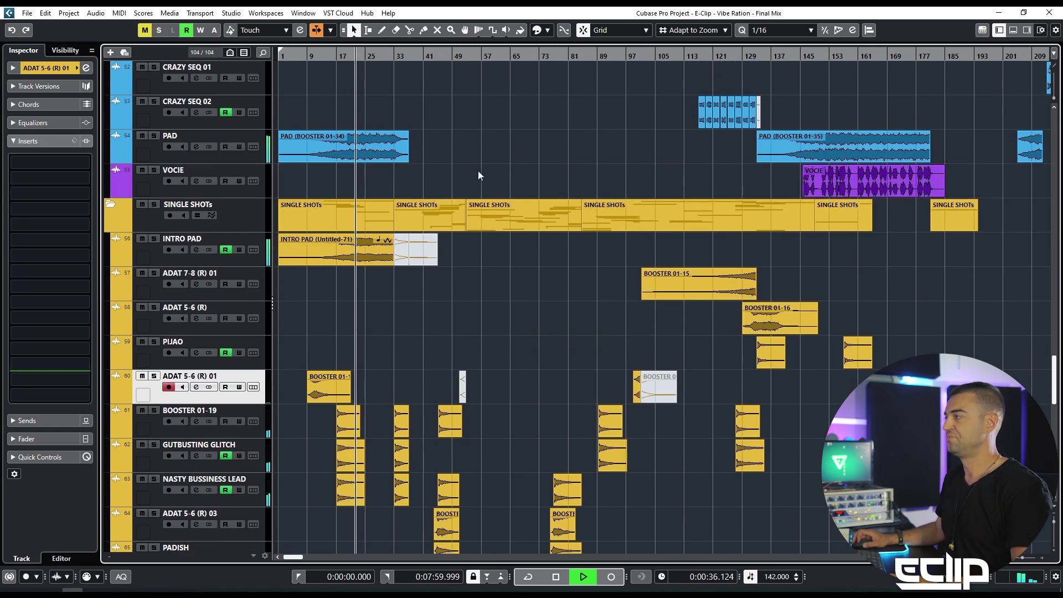
{"action": "left_click", "coordinate": [360, 205]}
{"action": "scroll", "coordinate": [361, 204], "scroll_direction": "up", "scroll_amount": 2}
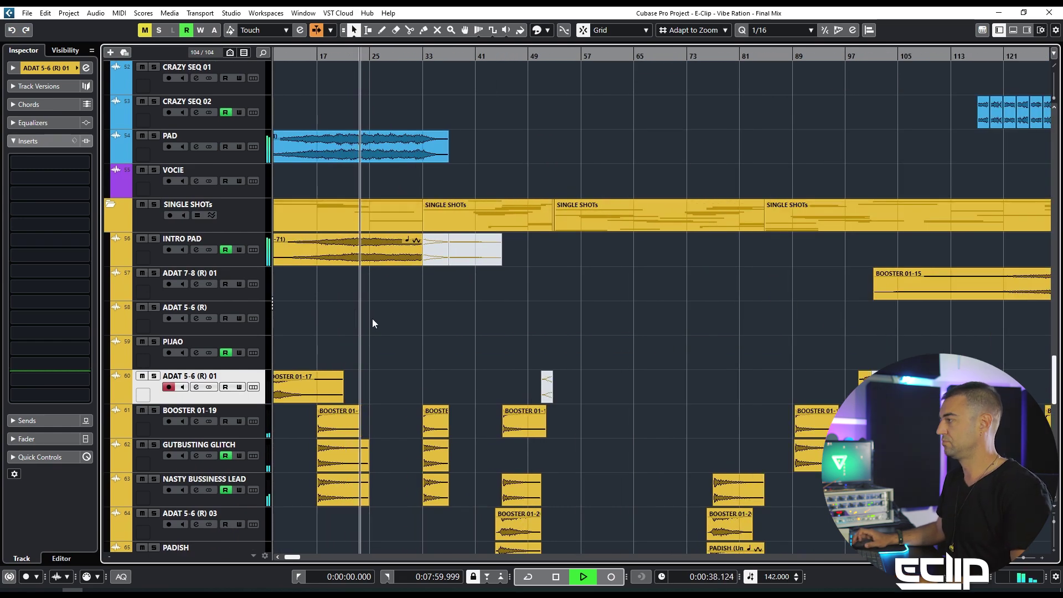
Examine the intro's BASS REV, TOP END percussion and HITS & SWEEPS clips between bars 17 and 33
{"action": "scroll", "coordinate": [365, 316], "scroll_direction": "up", "scroll_amount": 15}
{"action": "scroll", "coordinate": [381, 324], "scroll_direction": "up", "scroll_amount": 20}
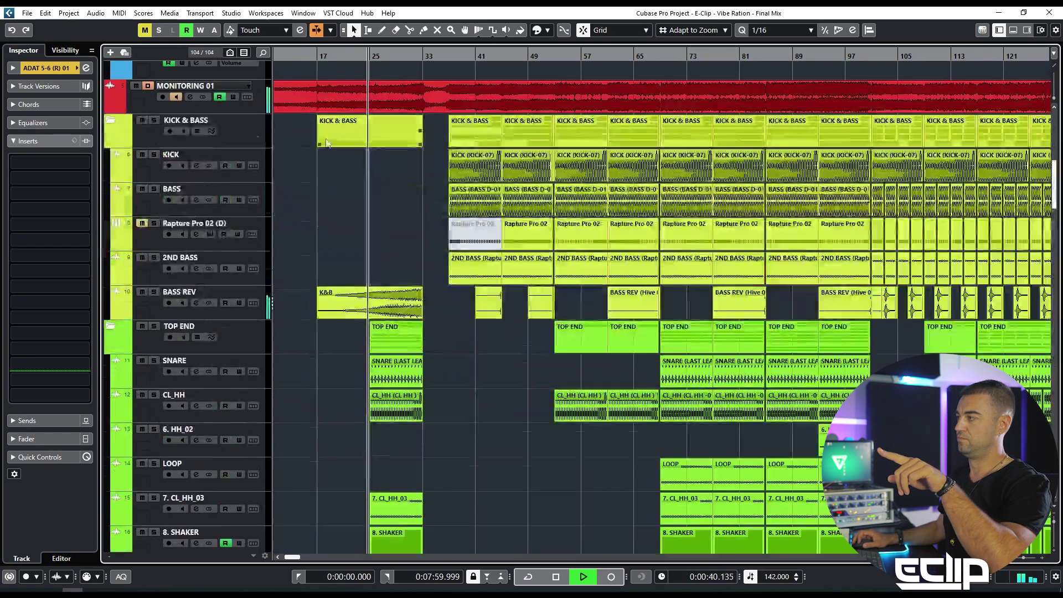
{"action": "scroll", "coordinate": [426, 249], "scroll_direction": "down", "scroll_amount": 7}
{"action": "scroll", "coordinate": [426, 249], "scroll_direction": "left", "scroll_amount": 2}
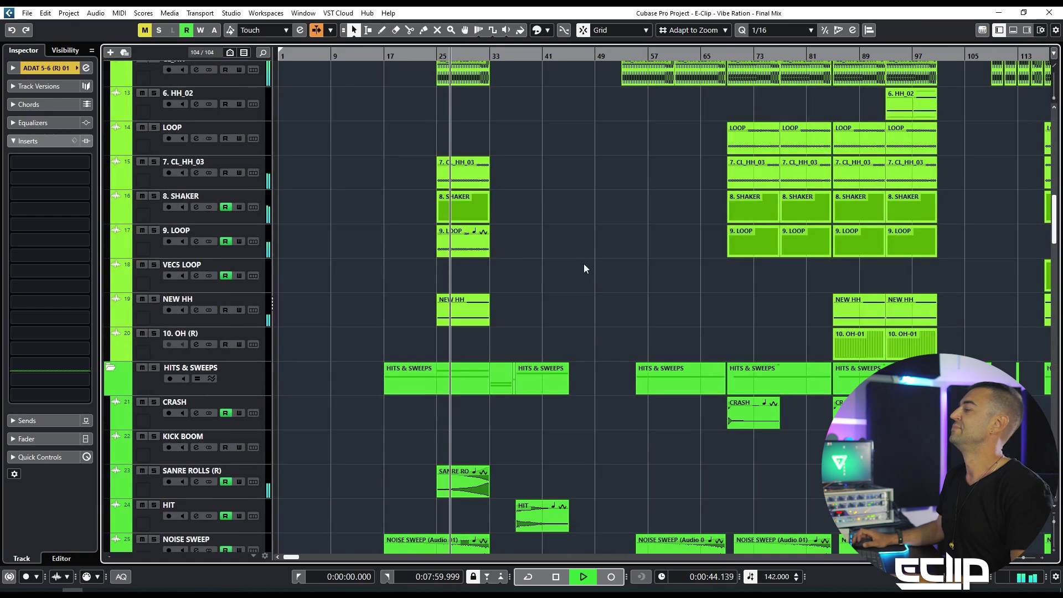
{"action": "scroll", "coordinate": [440, 311], "scroll_direction": "up", "scroll_amount": 2}
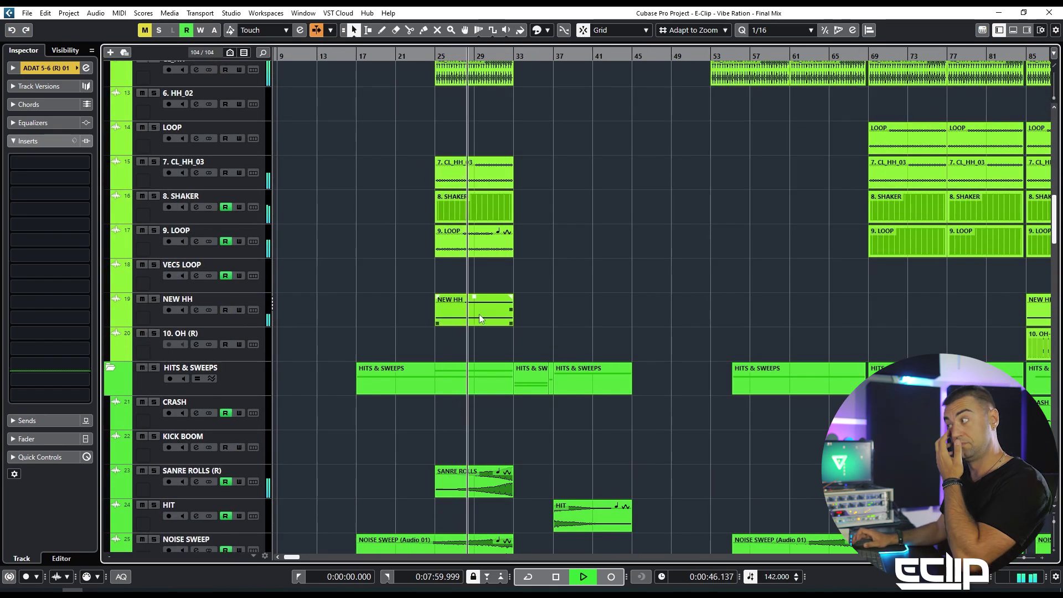
{"action": "scroll", "coordinate": [598, 292], "scroll_direction": "down", "scroll_amount": 2}
{"action": "scroll", "coordinate": [503, 290], "scroll_direction": "up", "scroll_amount": 4}
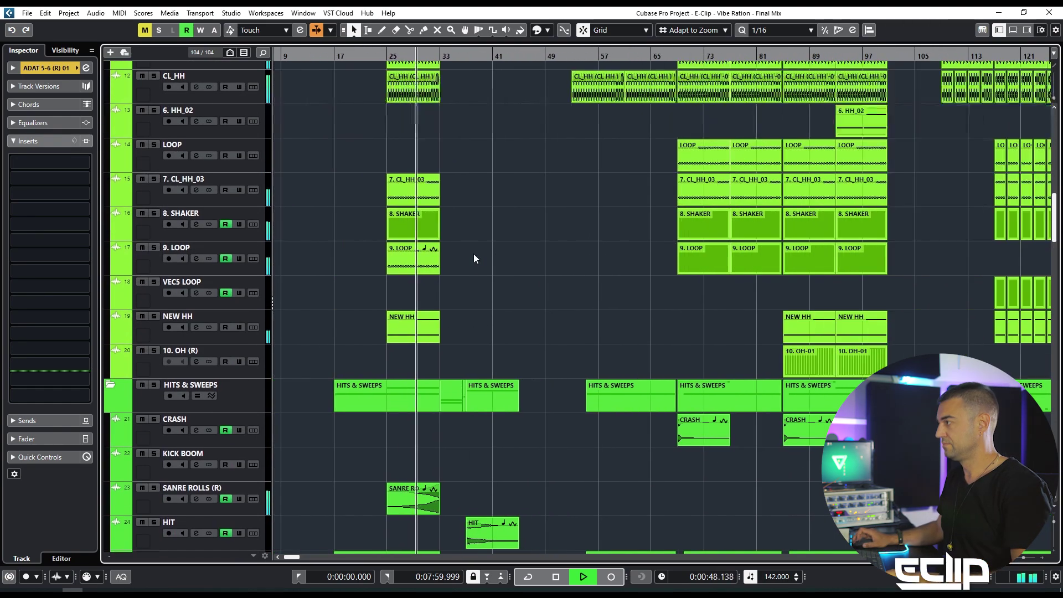
{"action": "scroll", "coordinate": [489, 309], "scroll_direction": "down", "scroll_amount": 3}
{"action": "scroll", "coordinate": [465, 299], "scroll_direction": "up", "scroll_amount": 3}
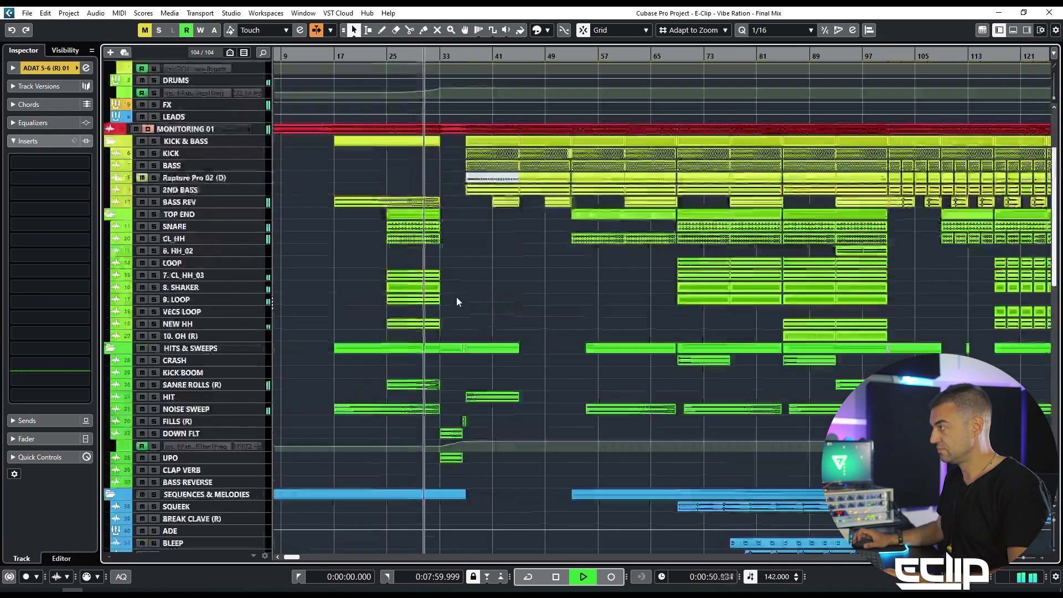
Inspect the DRUMS filter automation leading to bar 33, the kick and bass entry at bar 37 and the intro's percussion clips
{"action": "scroll", "coordinate": [463, 285], "scroll_direction": "up", "scroll_amount": 4}
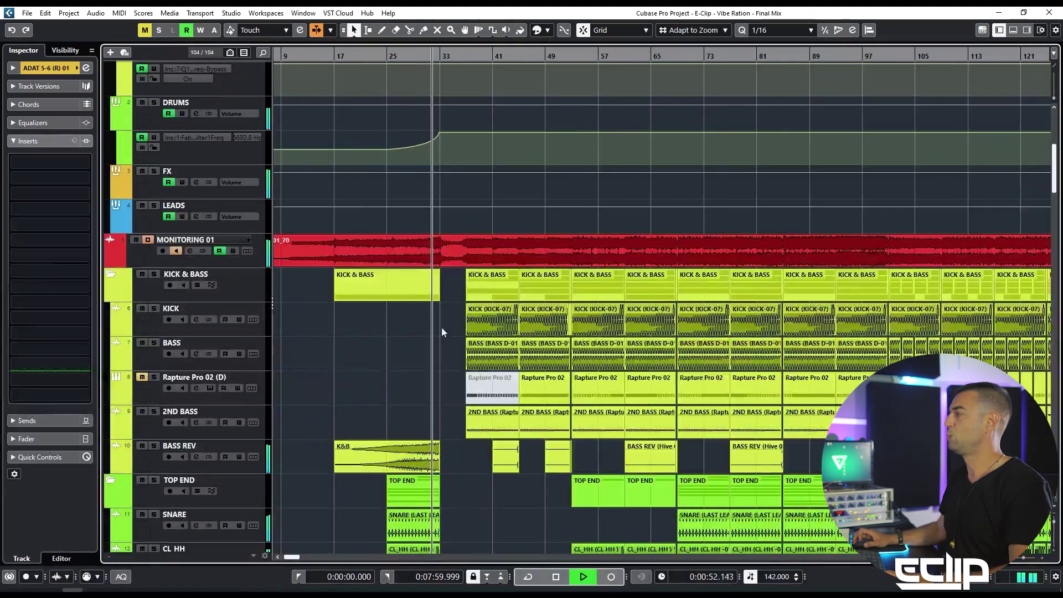
{"action": "scroll", "coordinate": [446, 321], "scroll_direction": "up", "scroll_amount": 4}
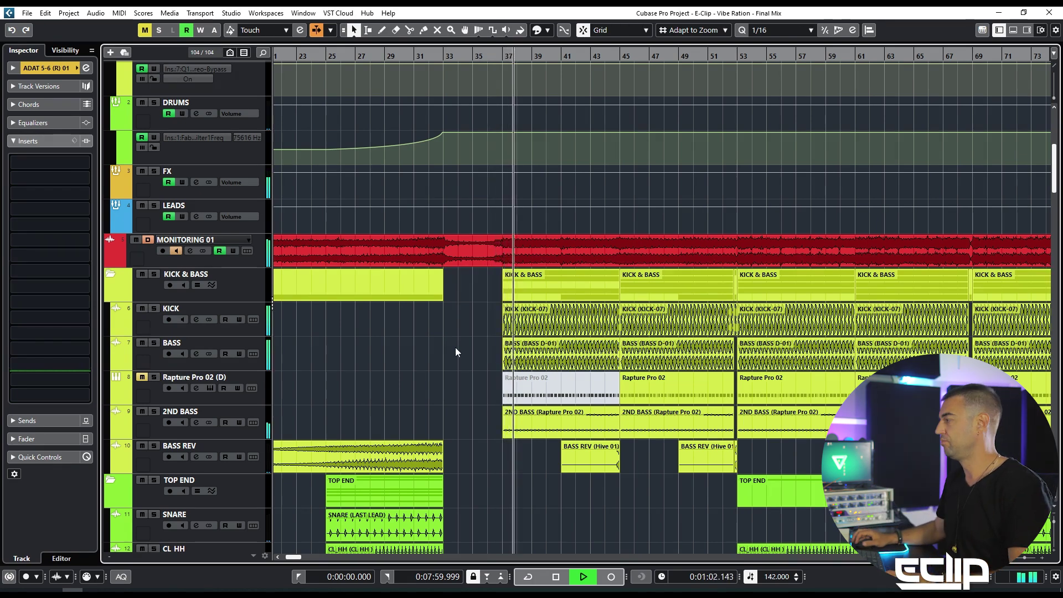
{"action": "scroll", "coordinate": [459, 345], "scroll_direction": "down", "scroll_amount": 4}
{"action": "scroll", "coordinate": [485, 337], "scroll_direction": "down", "scroll_amount": 1}
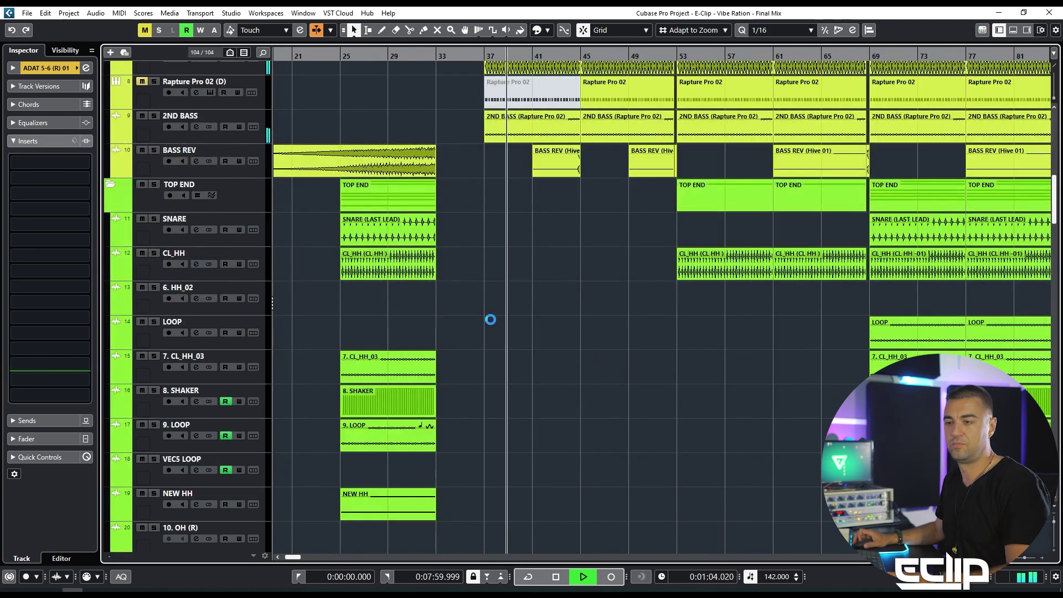
{"action": "left_click_drag", "start_coordinate": [434, 292], "coordinate": [614, 222]}
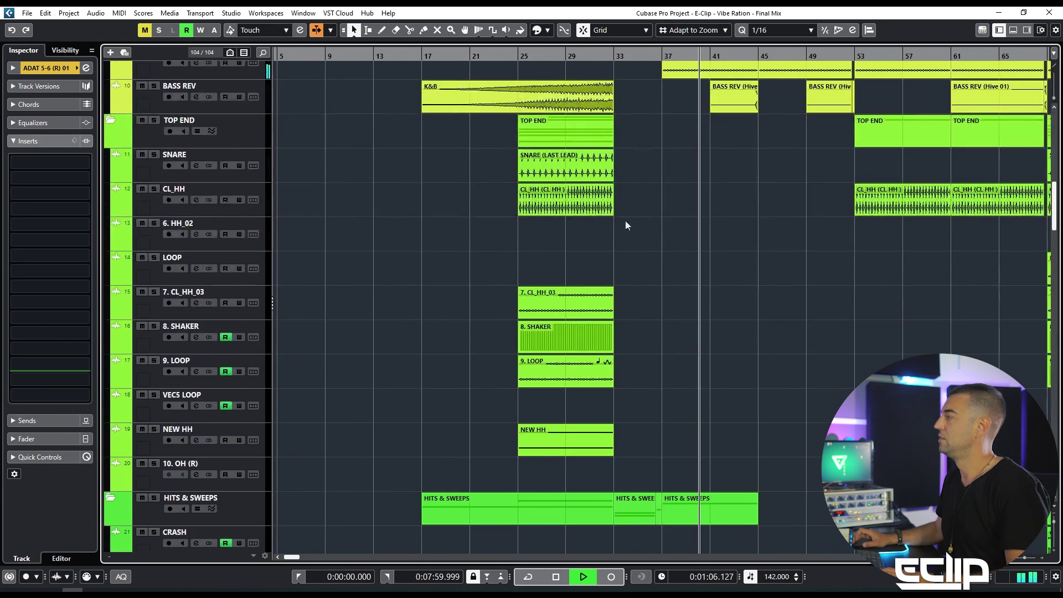
{"action": "left_click_drag", "start_coordinate": [701, 223], "coordinate": [542, 290]}
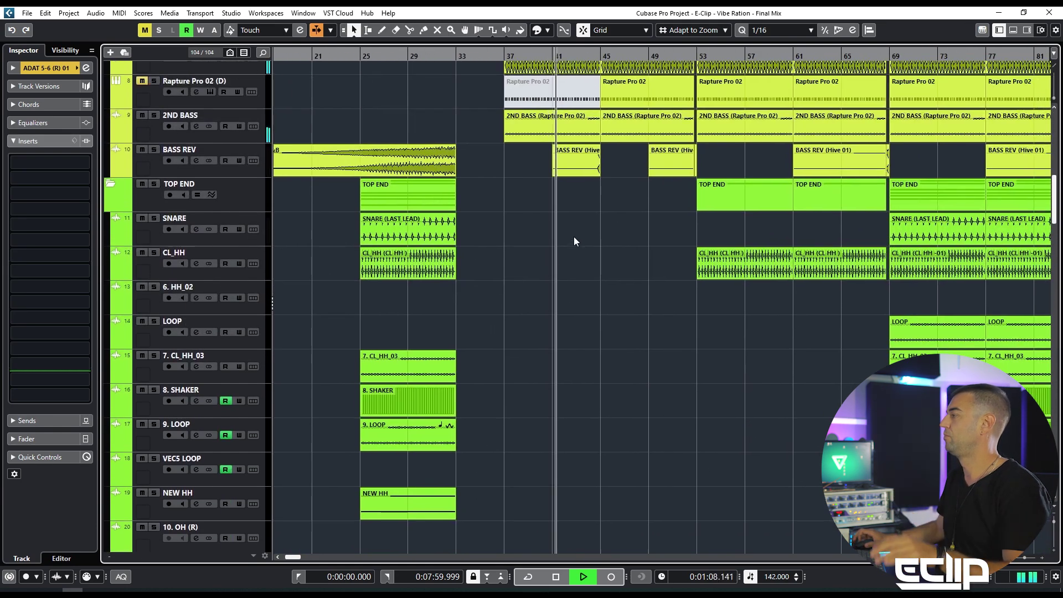
Stop playback at the project start and zoom the timeline out to review the DRUMS automation and the intro
{"action": "key", "text": "space"}
{"action": "left_click_drag", "start_coordinate": [343, 244], "coordinate": [550, 190]}
{"action": "key", "text": "g"}
{"action": "scroll", "coordinate": [449, 233], "scroll_direction": "up", "scroll_amount": 10}
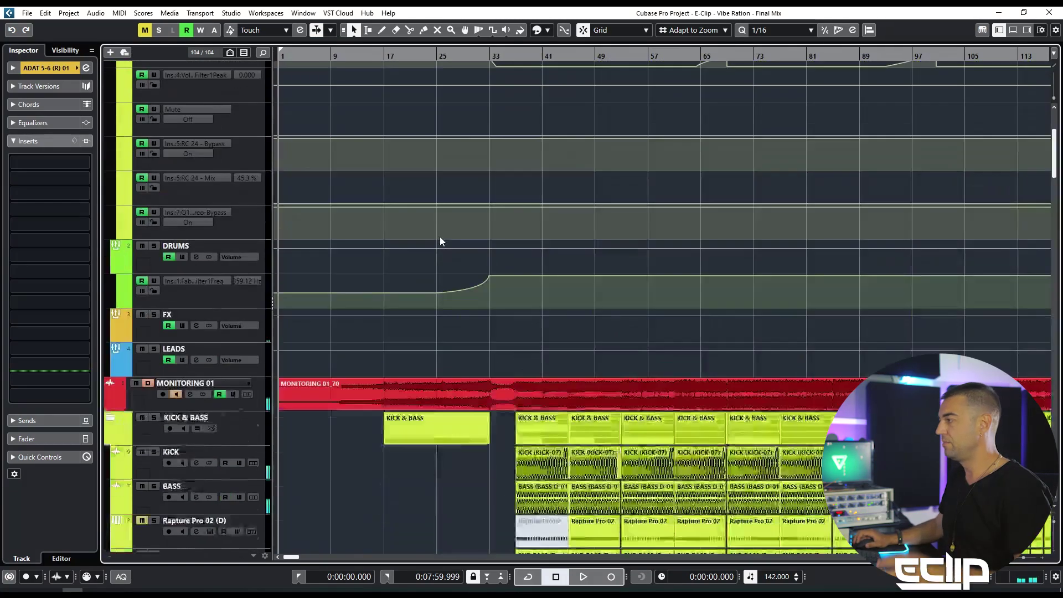
{"action": "scroll", "coordinate": [382, 354], "scroll_direction": "up", "scroll_amount": 1}
Highlight the BOOSTER 01-19, GUTBUSTING GLITCH and NASTY BUSSINESS LEAD clips at bars 17 and 33, and clear the selection
{"action": "scroll", "coordinate": [347, 243], "scroll_direction": "down", "scroll_amount": 15}
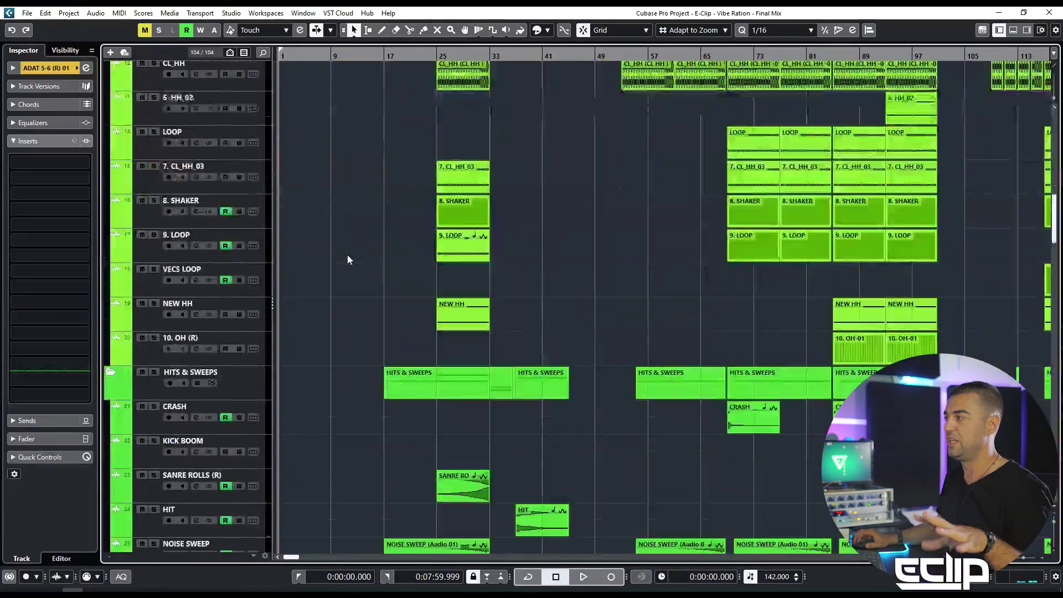
{"action": "scroll", "coordinate": [346, 275], "scroll_direction": "down", "scroll_amount": 4}
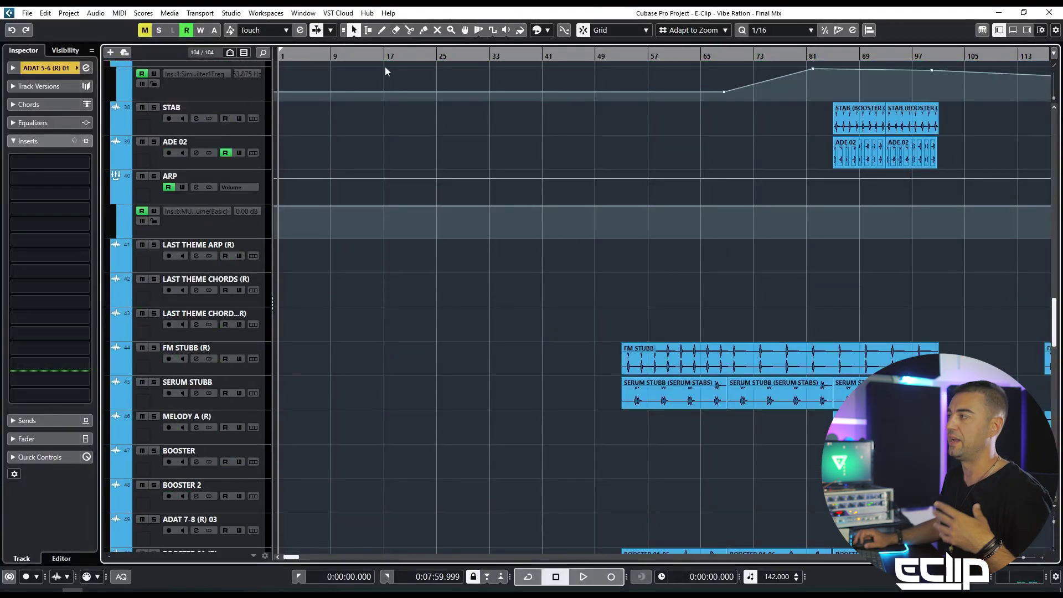
{"action": "scroll", "coordinate": [406, 215], "scroll_direction": "down", "scroll_amount": 6}
{"action": "scroll", "coordinate": [401, 266], "scroll_direction": "down", "scroll_amount": 8}
{"action": "left_click_drag", "start_coordinate": [340, 281], "coordinate": [453, 359]}
{"action": "left_click", "coordinate": [438, 399]}
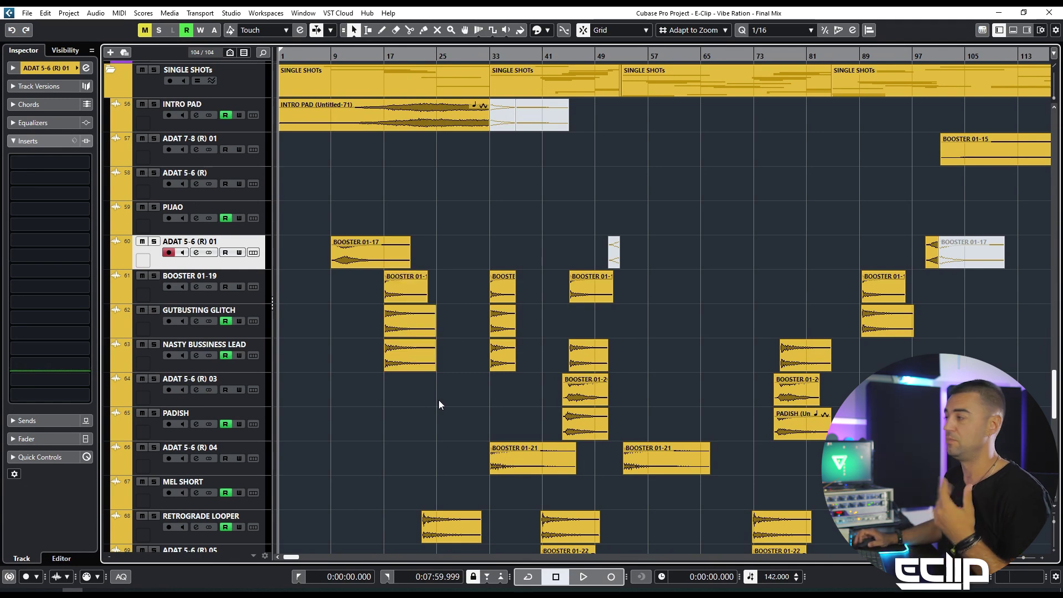
{"action": "left_click_drag", "start_coordinate": [340, 282], "coordinate": [506, 371]}
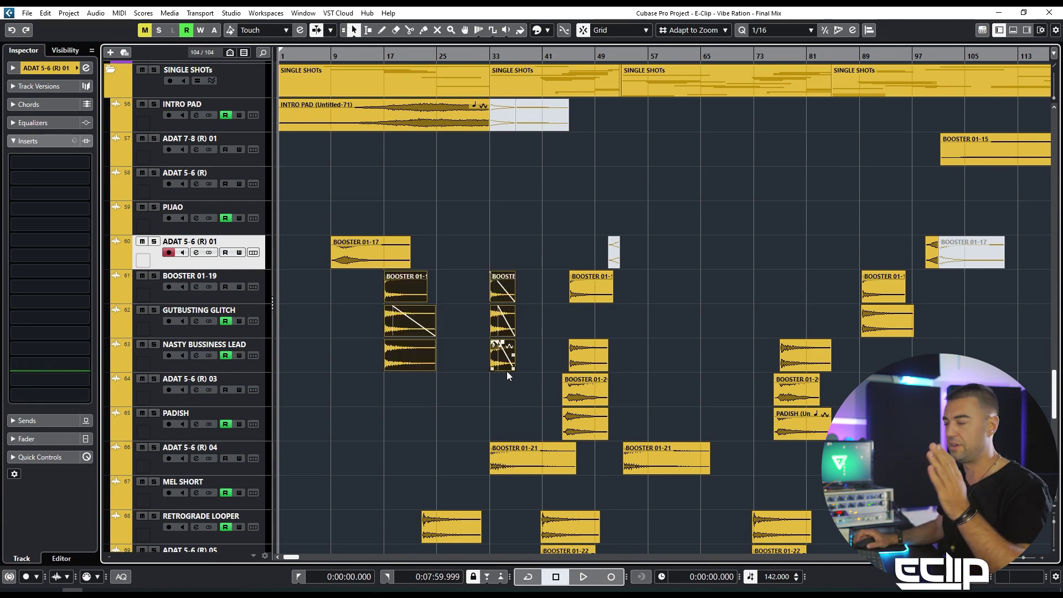
{"action": "left_click", "coordinate": [423, 414]}
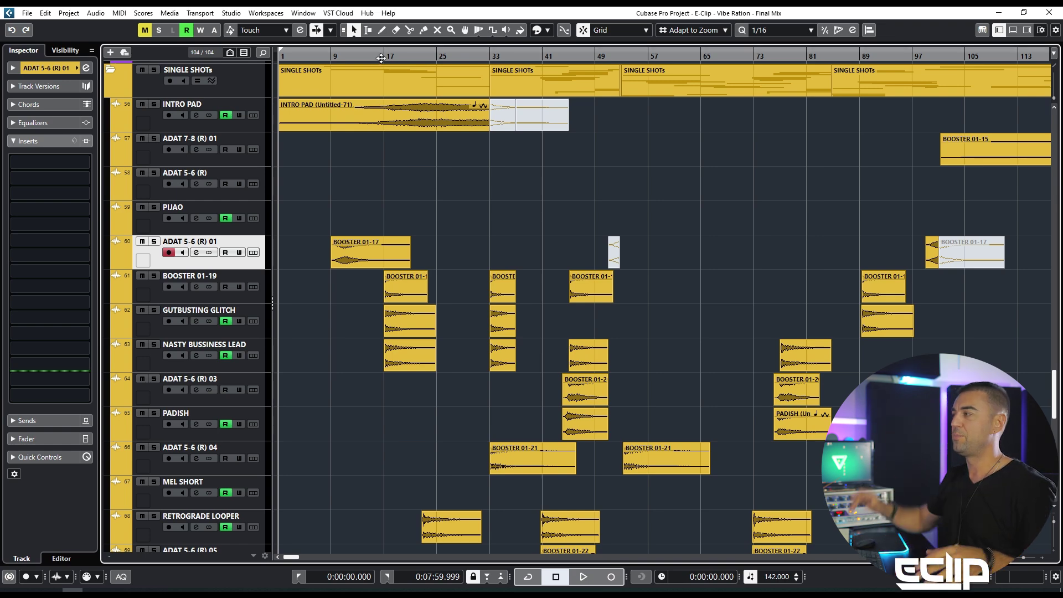
Highlight the K&B clip on the BASS REV track, followed by the TOP END folder part at bar 25
{"action": "scroll", "coordinate": [467, 165], "scroll_direction": "up", "scroll_amount": 20}
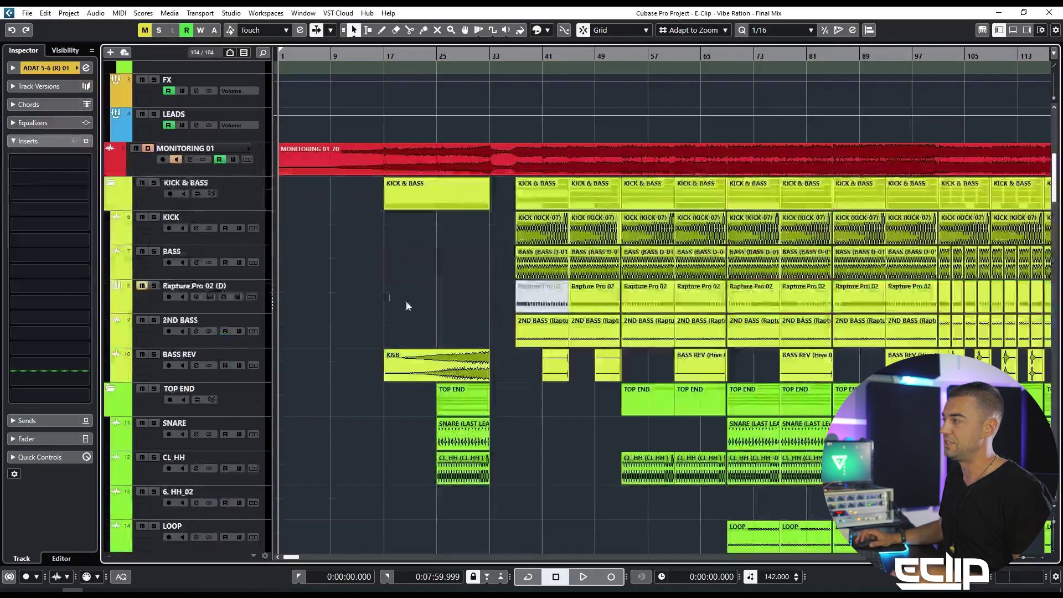
{"action": "left_click", "coordinate": [438, 361]}
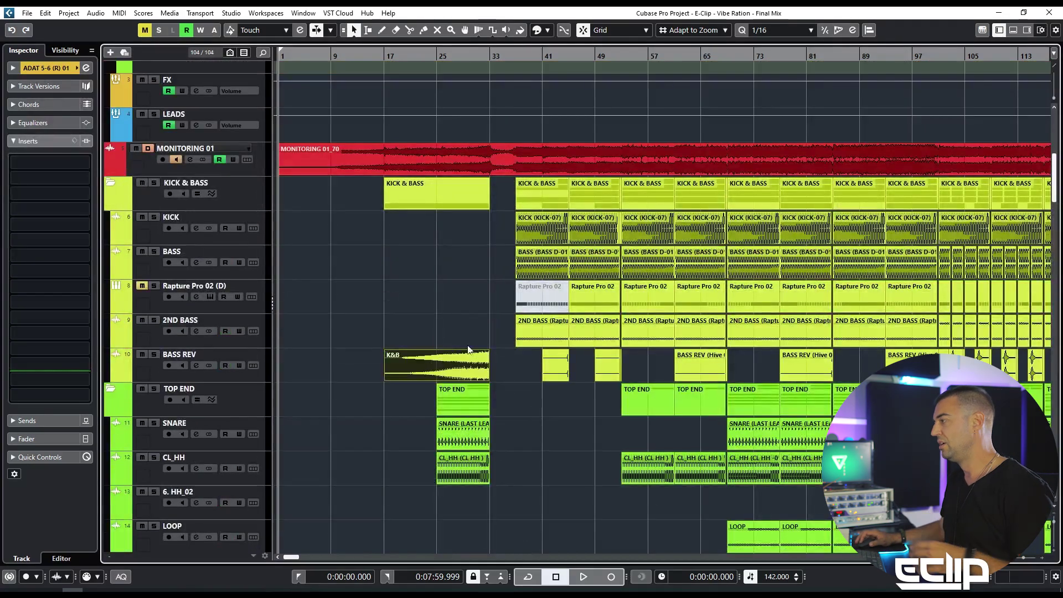
{"action": "scroll", "coordinate": [466, 348], "scroll_direction": "down", "scroll_amount": 5}
{"action": "left_click", "coordinate": [459, 206]}
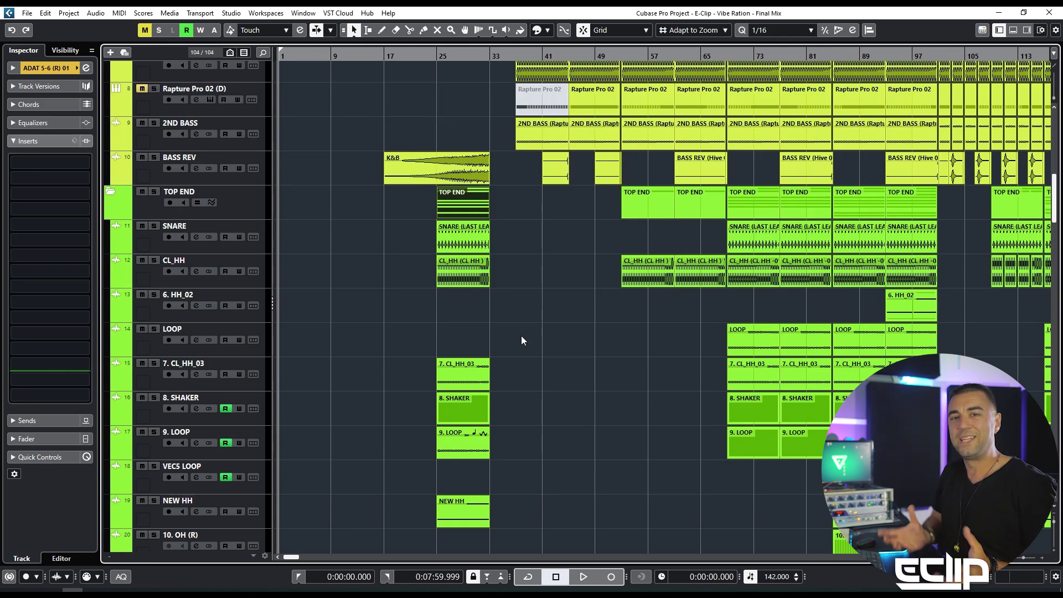
{"action": "scroll", "coordinate": [522, 335], "scroll_direction": "up", "scroll_amount": 5}
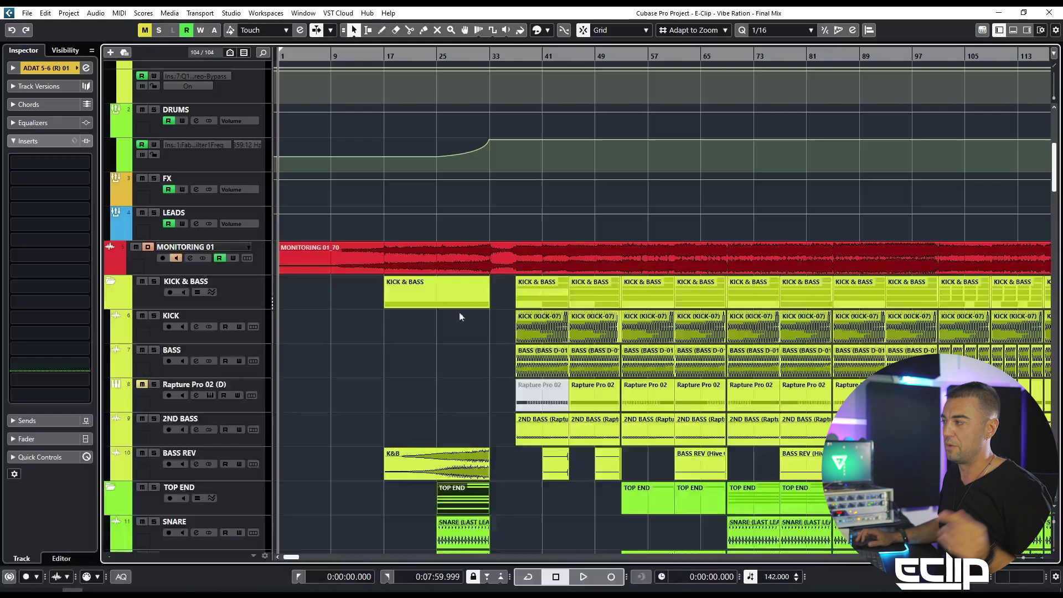
Highlight the percussion and sweep clips leading up to bar 33 and inspect the downlifter, clap and sequence tracks beneath them
{"action": "scroll", "coordinate": [454, 371], "scroll_direction": "down", "scroll_amount": 10}
{"action": "left_click_drag", "start_coordinate": [432, 242], "coordinate": [479, 373]}
{"action": "scroll", "coordinate": [426, 385], "scroll_direction": "down", "scroll_amount": 5}
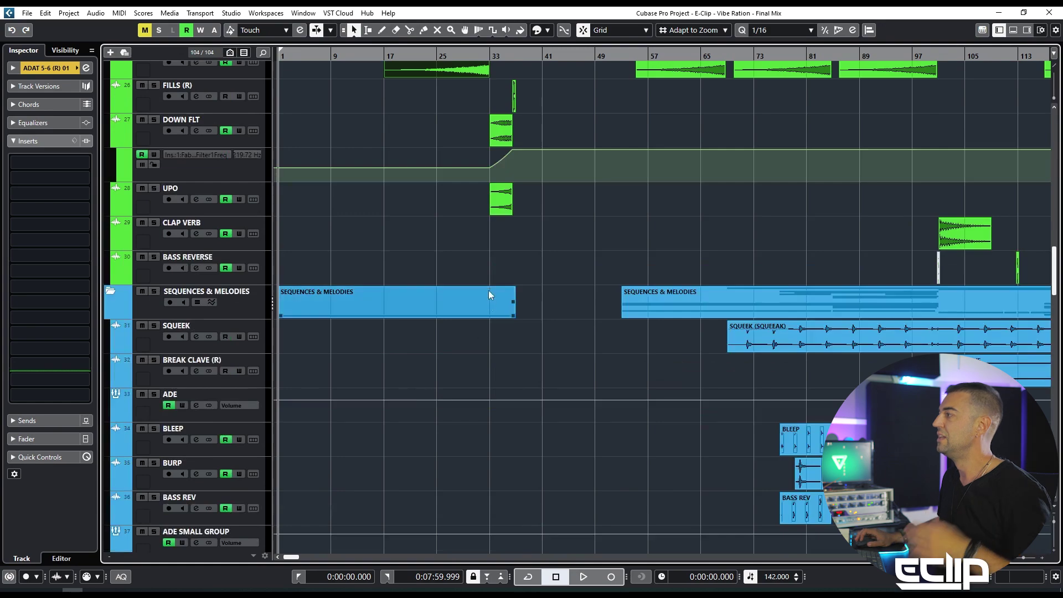
{"action": "scroll", "coordinate": [490, 303], "scroll_direction": "up", "scroll_amount": 15}
{"action": "scroll", "coordinate": [492, 211], "scroll_direction": "up", "scroll_amount": 4}
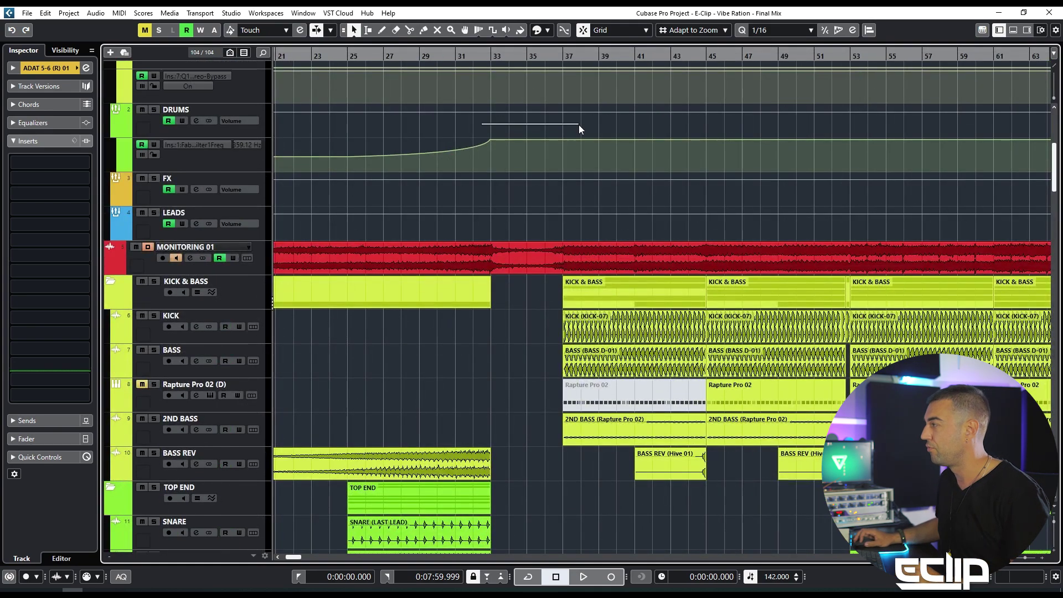
Set the playhead to bar 33 and solo the ADAT 5-6 (R) 04, NASTY BUSSINESS LEAD, GUTBUSTING GLITCH and BOOSTER 01-19 tracks
{"action": "scroll", "coordinate": [503, 158], "scroll_direction": "up", "scroll_amount": 2}
{"action": "left_click", "coordinate": [494, 57]}
{"action": "scroll", "coordinate": [500, 307], "scroll_direction": "down", "scroll_amount": 15}
{"action": "scroll", "coordinate": [496, 321], "scroll_direction": "down", "scroll_amount": 20}
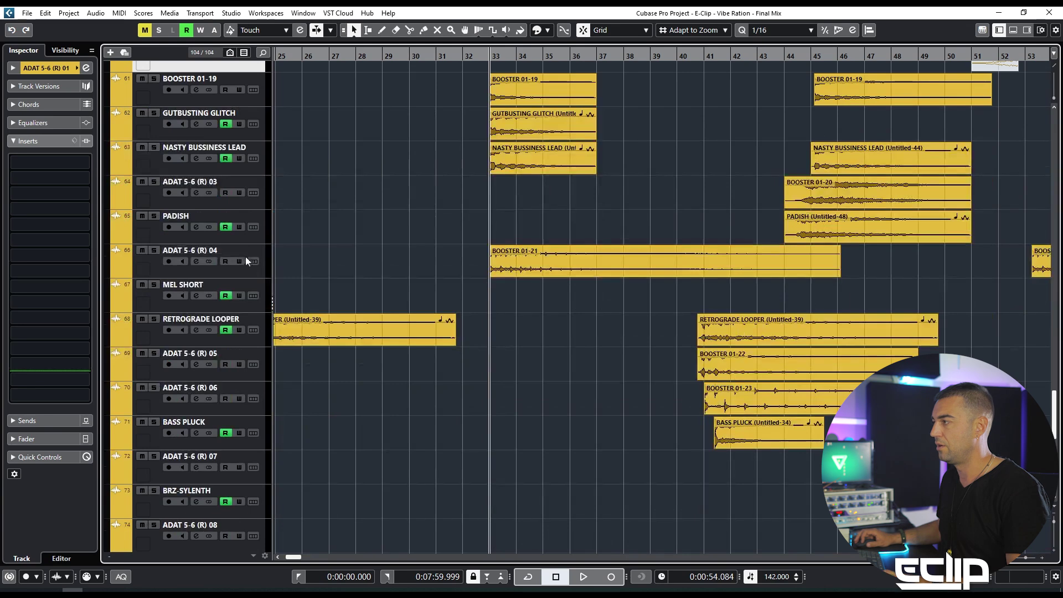
{"action": "left_click", "coordinate": [245, 258]}
{"action": "key", "text": "s"}
{"action": "left_click", "coordinate": [265, 155]}
{"action": "key", "text": "s"}
{"action": "left_click", "coordinate": [269, 128]}
{"action": "key", "text": "s"}
{"action": "left_click", "coordinate": [260, 92]}
{"action": "key", "text": "s"}
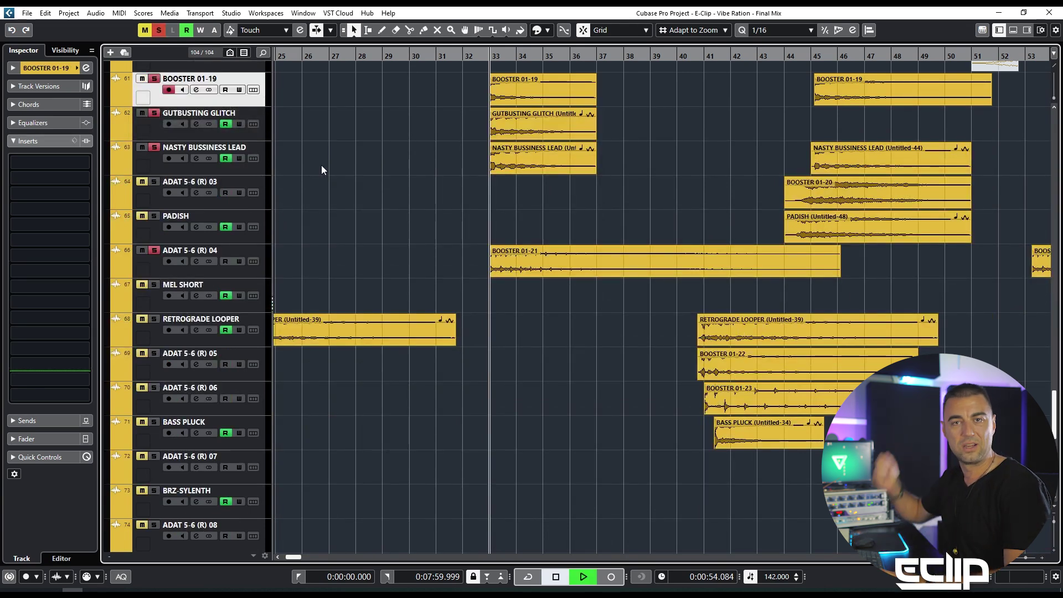
Play the soloed one-shots from bar 33, stop playback and clear all solos
{"action": "key", "text": "space"}
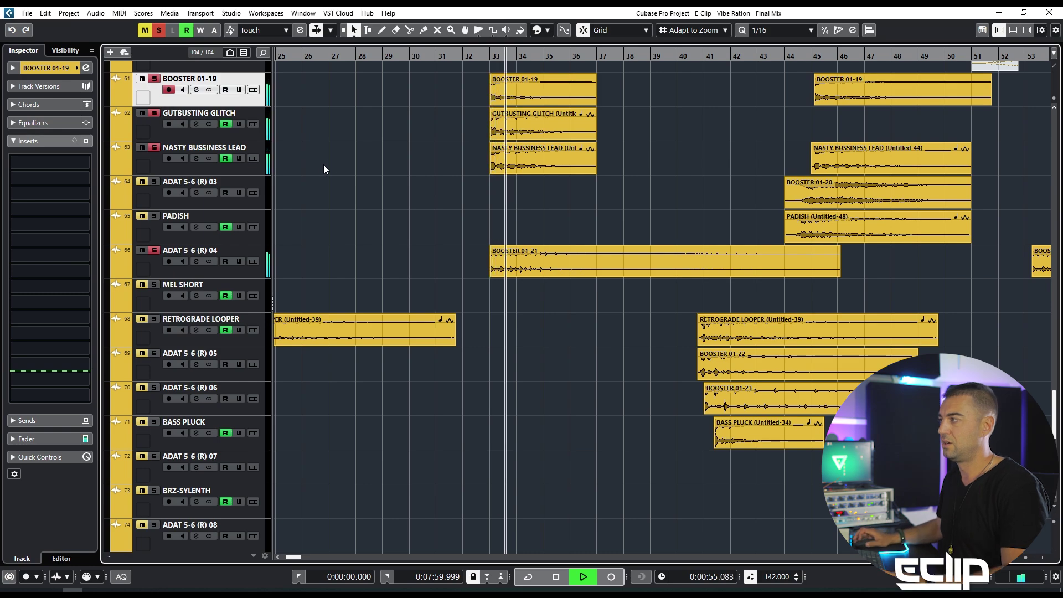
{"action": "key", "text": "space"}
{"action": "left_click", "coordinate": [159, 31]}
Highlight the DOWN FLT downlifter clip at bar 33 in the HITS & SWEEPS folder
{"action": "scroll", "coordinate": [527, 281], "scroll_direction": "up", "scroll_amount": 3}
{"action": "scroll", "coordinate": [527, 261], "scroll_direction": "up", "scroll_amount": 20}
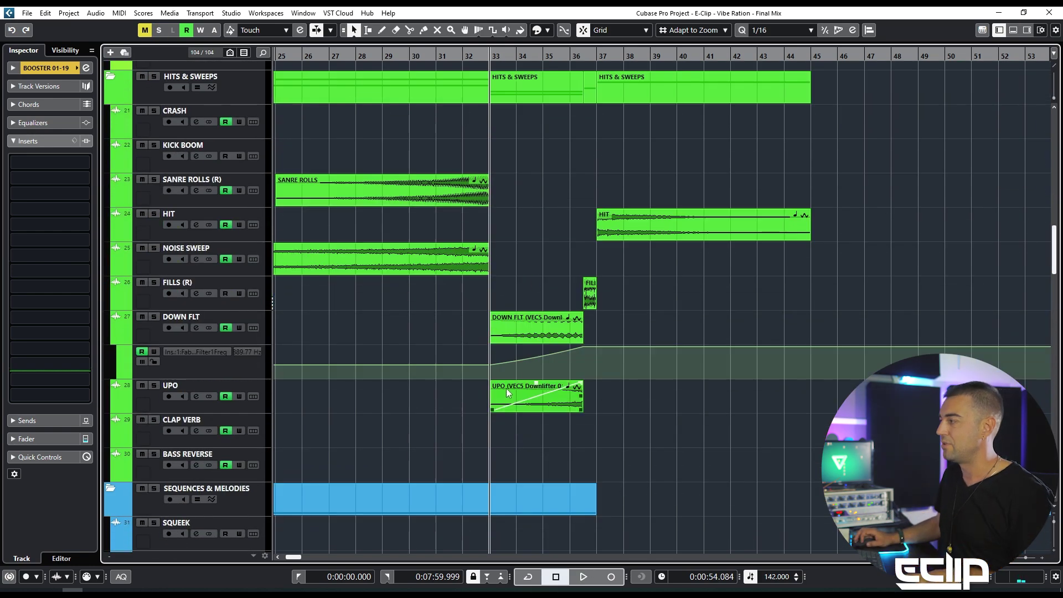
{"action": "left_click", "coordinate": [501, 342]}
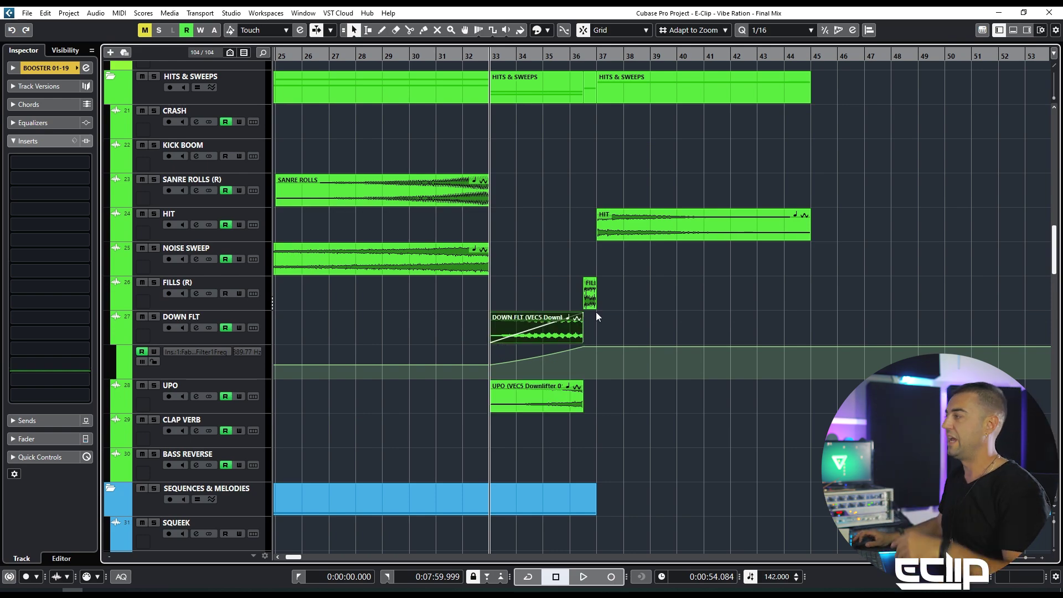
Move the playhead to bar 37, zoom the timeline out and shrink the track heights for an arrangement overview
{"action": "scroll", "coordinate": [600, 279], "scroll_direction": "up", "scroll_amount": 20}
{"action": "left_click", "coordinate": [598, 56]}
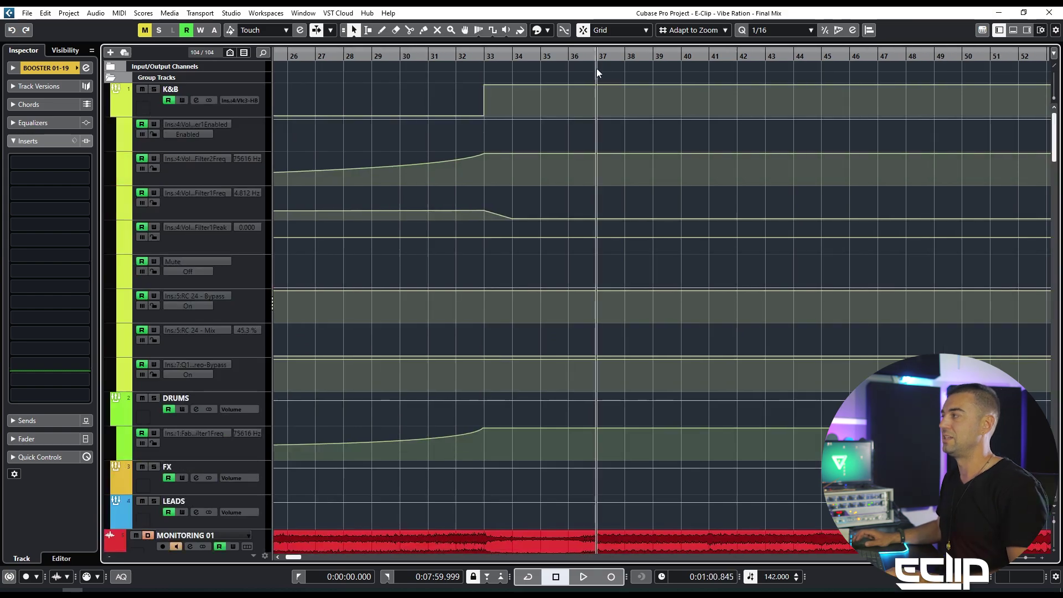
{"action": "scroll", "coordinate": [450, 260], "scroll_direction": "down", "scroll_amount": 5}
{"action": "scroll", "coordinate": [449, 261], "scroll_direction": "down", "scroll_amount": 15}
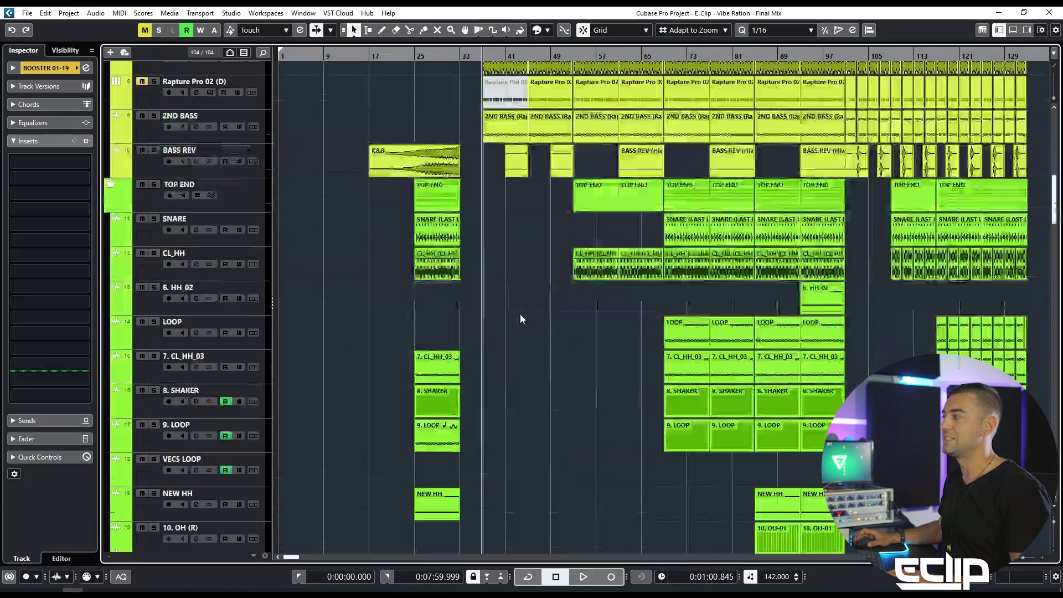
{"action": "scroll", "coordinate": [520, 318], "scroll_direction": "down", "scroll_amount": 20}
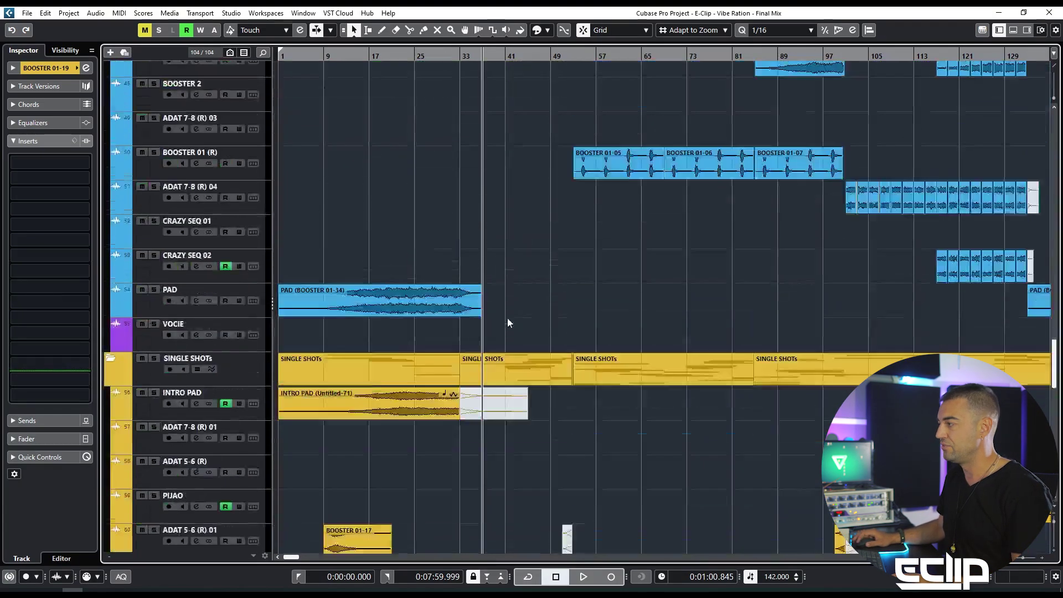
{"action": "scroll", "coordinate": [508, 323], "scroll_direction": "down", "scroll_amount": 15}
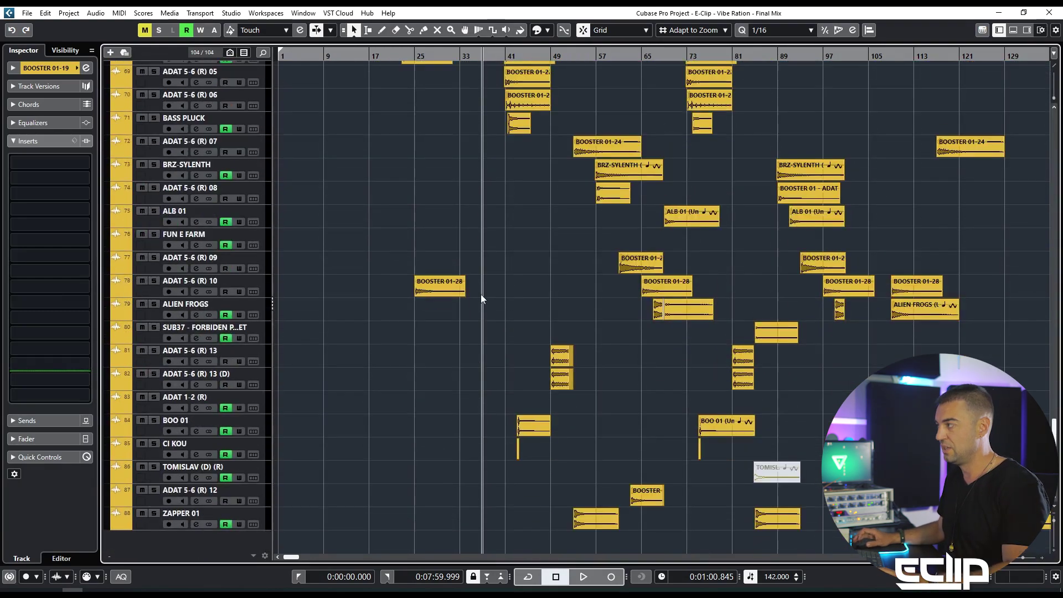
{"action": "key", "text": "shift+g"}
{"action": "key", "text": "shift+g"}
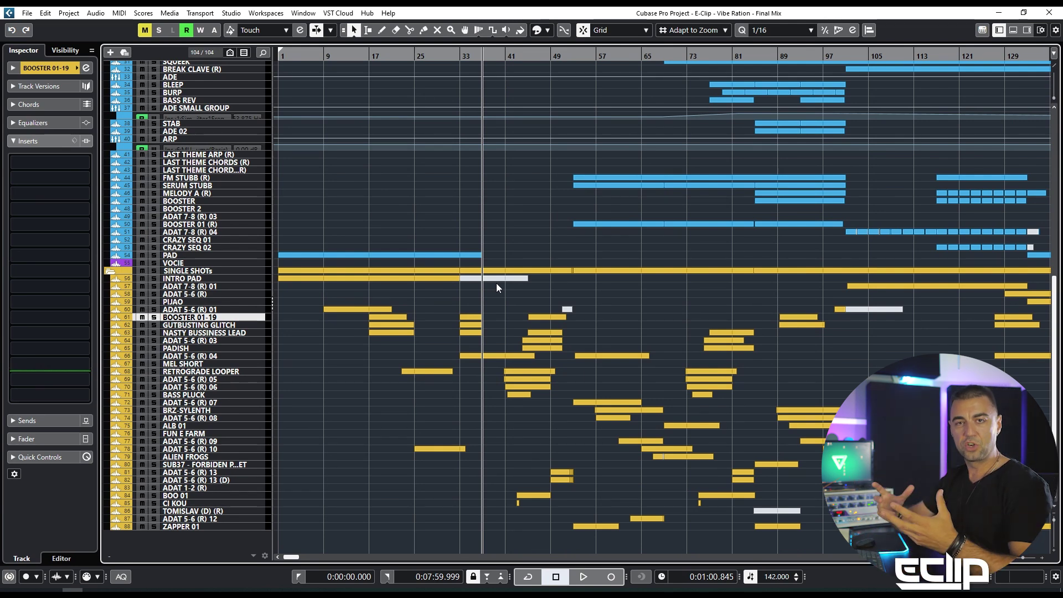
Review the arrangement from the group tracks to the single shots and zoom the timeline out to the whole song
{"action": "scroll", "coordinate": [541, 303], "scroll_direction": "up", "scroll_amount": 10}
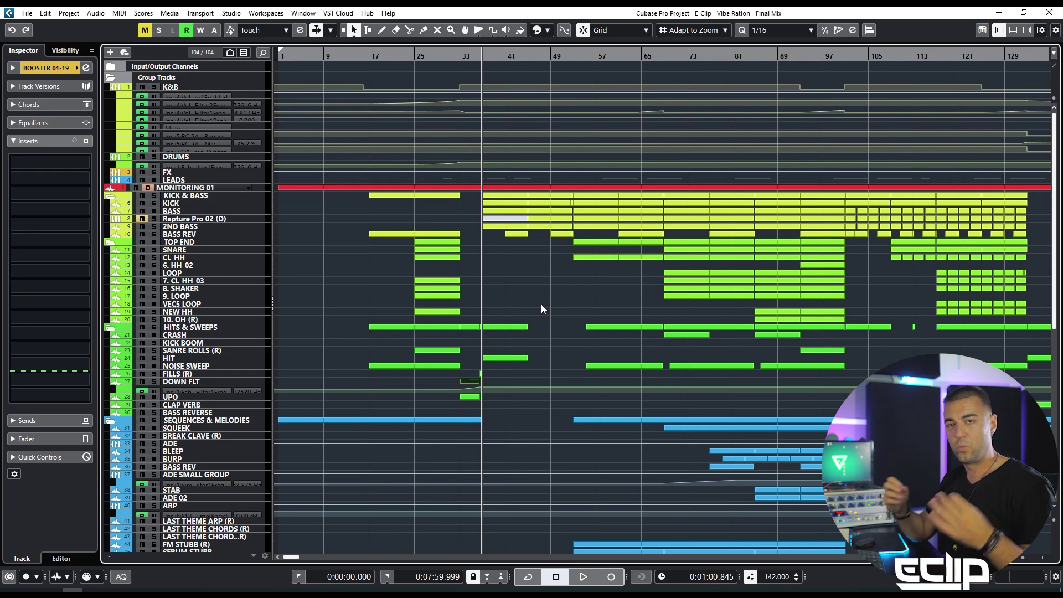
{"action": "scroll", "coordinate": [541, 304], "scroll_direction": "down", "scroll_amount": 5}
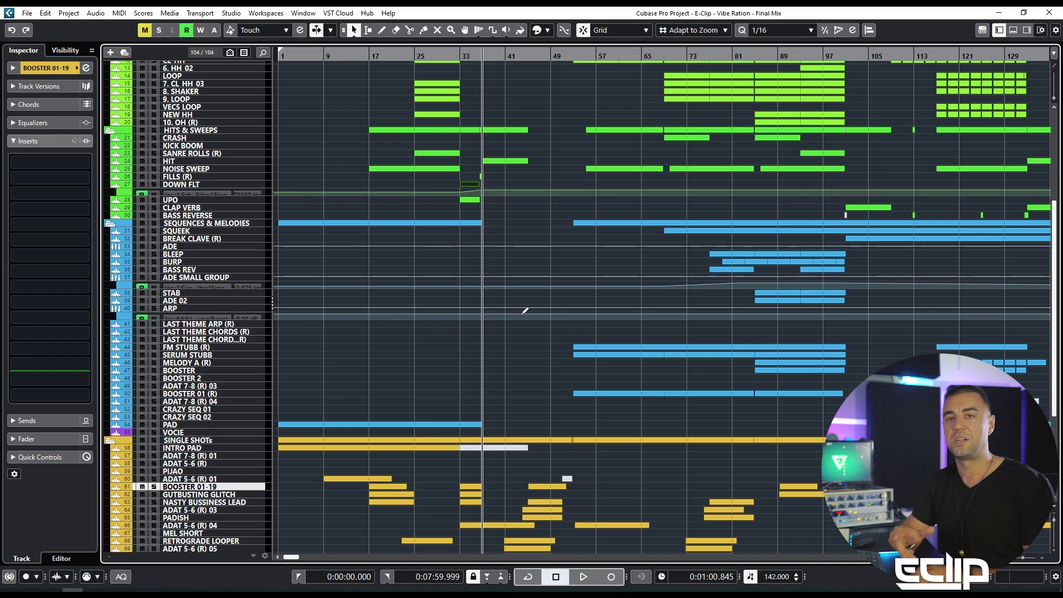
{"action": "scroll", "coordinate": [525, 311], "scroll_direction": "down", "scroll_amount": 5}
{"action": "scroll", "coordinate": [501, 321], "scroll_direction": "up", "scroll_amount": 12}
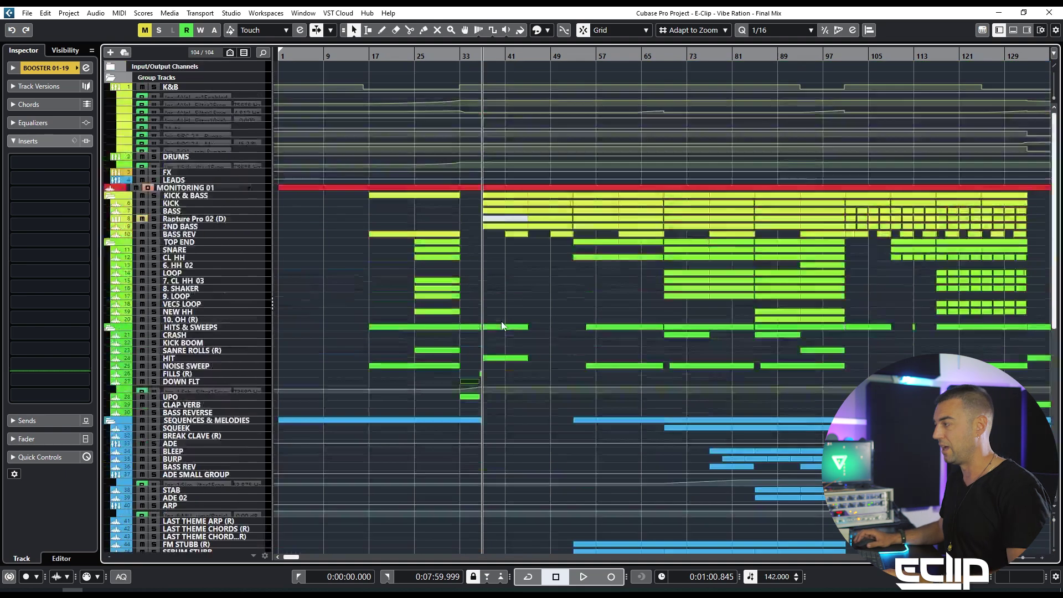
{"action": "key", "text": "g"}
{"action": "key", "text": "g"}
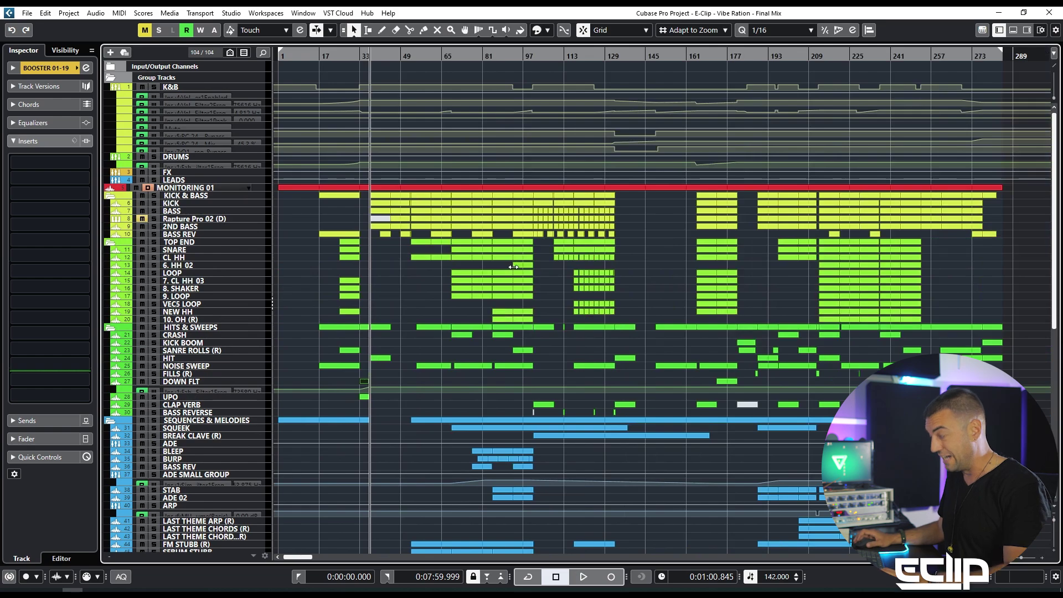
Enlarge the track heights again and zoom the timeline in on the arrangement following the intro
{"action": "key", "text": "shift+h"}
{"action": "key", "text": "shift+h"}
{"action": "key", "text": "shift+h"}
{"action": "scroll", "coordinate": [368, 274], "scroll_direction": "up", "scroll_amount": 6}
{"action": "scroll", "coordinate": [443, 243], "scroll_direction": "down", "scroll_amount": 10}
{"action": "scroll", "coordinate": [492, 263], "scroll_direction": "down", "scroll_amount": 5}
{"action": "scroll", "coordinate": [488, 281], "scroll_direction": "up", "scroll_amount": 12}
{"action": "scroll", "coordinate": [487, 280], "scroll_direction": "up", "scroll_amount": 9}
Highlight the kick, bass and hi-hat clips between bars 37 and 69, review the percussion tracks and clear the selection
{"action": "left_click_drag", "start_coordinate": [375, 201], "coordinate": [477, 340]}
{"action": "scroll", "coordinate": [451, 398], "scroll_direction": "down", "scroll_amount": 3}
{"action": "scroll", "coordinate": [406, 94], "scroll_direction": "up", "scroll_amount": 3}
{"action": "left_click_drag", "start_coordinate": [394, 194], "coordinate": [478, 446]}
{"action": "scroll", "coordinate": [603, 308], "scroll_direction": "down", "scroll_amount": 1}
{"action": "left_click_drag", "start_coordinate": [277, 129], "coordinate": [383, 496]}
{"action": "left_click_drag", "start_coordinate": [402, 126], "coordinate": [477, 503]}
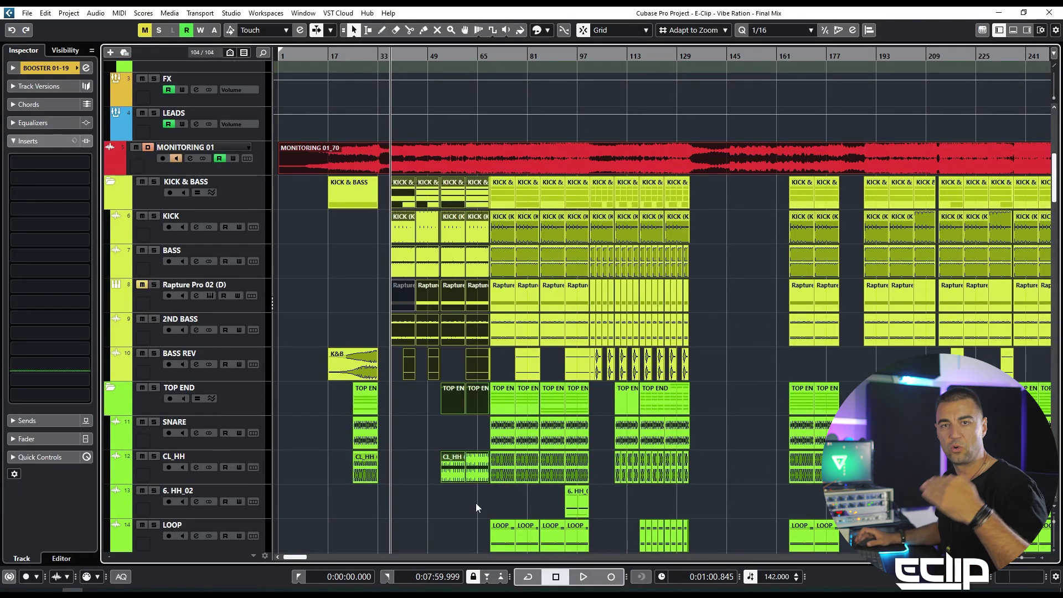
{"action": "scroll", "coordinate": [476, 503], "scroll_direction": "down", "scroll_amount": 10}
{"action": "scroll", "coordinate": [458, 315], "scroll_direction": "up", "scroll_amount": 7}
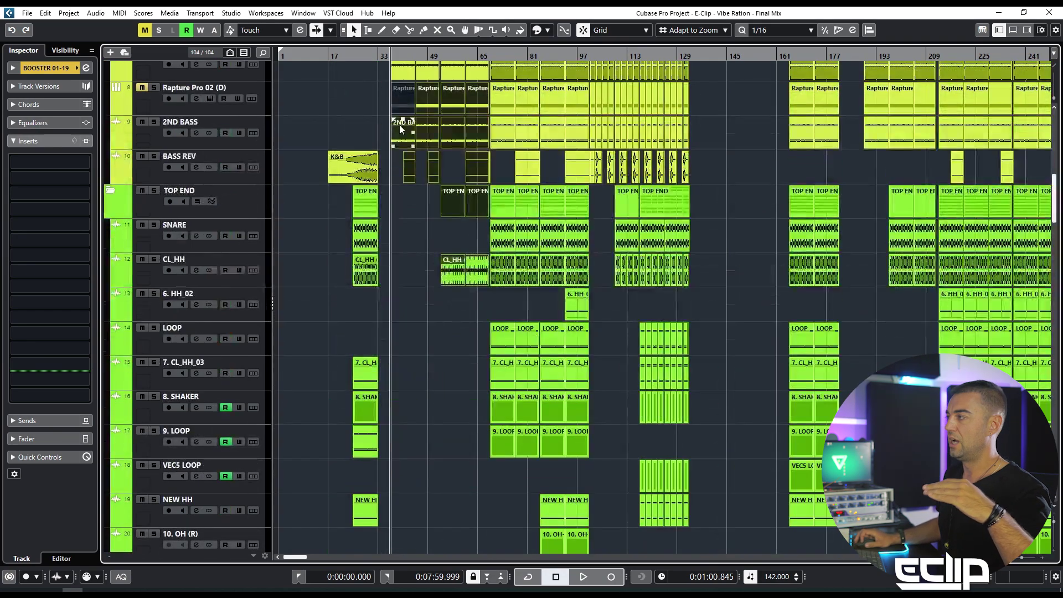
{"action": "left_click", "coordinate": [378, 125]}
Highlight the FM STUBB, SERUM STUBB, MELODY A and BOOSTER sequence clips from bar 53, and clear the selection
{"action": "scroll", "coordinate": [423, 259], "scroll_direction": "down", "scroll_amount": 12}
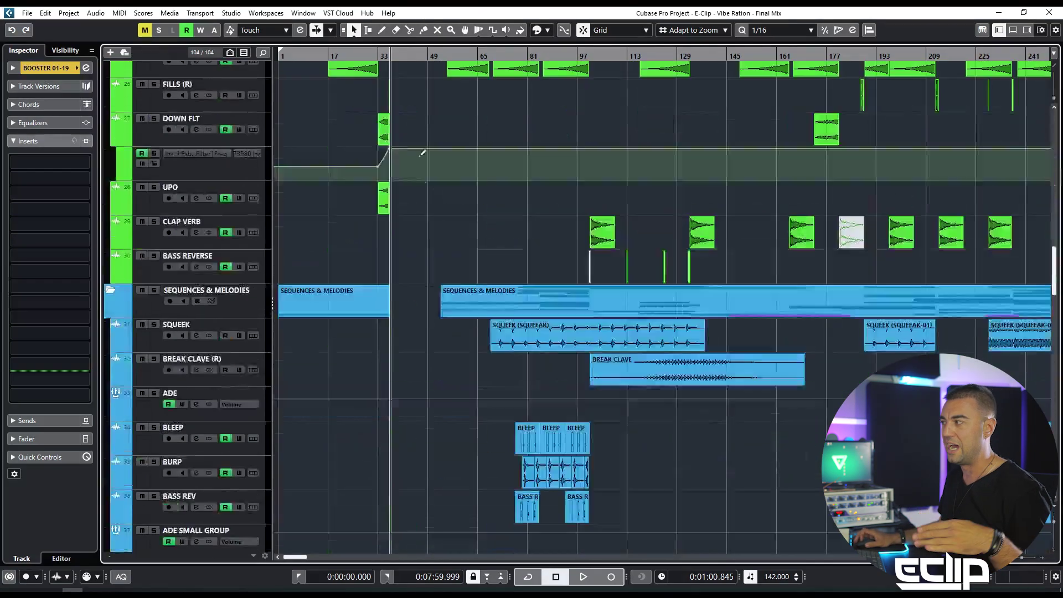
{"action": "scroll", "coordinate": [424, 281], "scroll_direction": "down", "scroll_amount": 7}
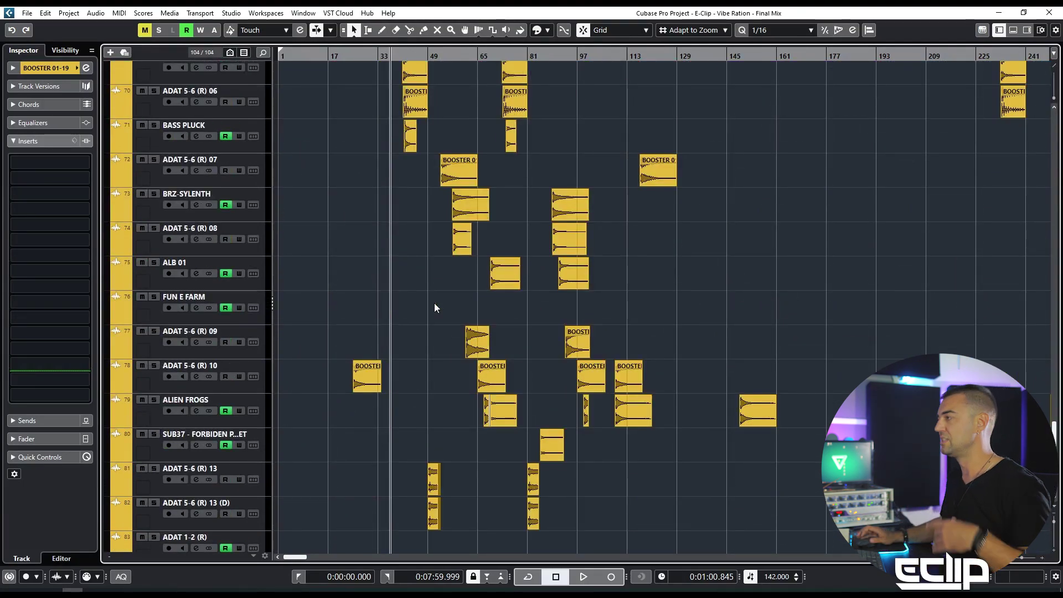
{"action": "scroll", "coordinate": [434, 304], "scroll_direction": "up", "scroll_amount": 8}
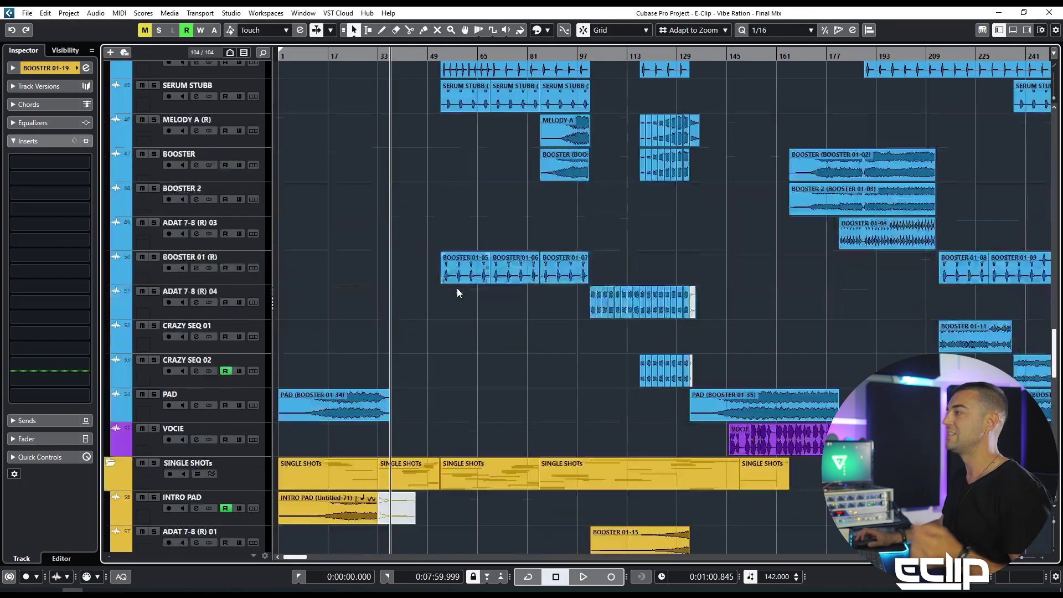
{"action": "scroll", "coordinate": [457, 293], "scroll_direction": "up", "scroll_amount": 2}
{"action": "left_click_drag", "start_coordinate": [435, 222], "coordinate": [587, 502]}
{"action": "left_click", "coordinate": [374, 375]}
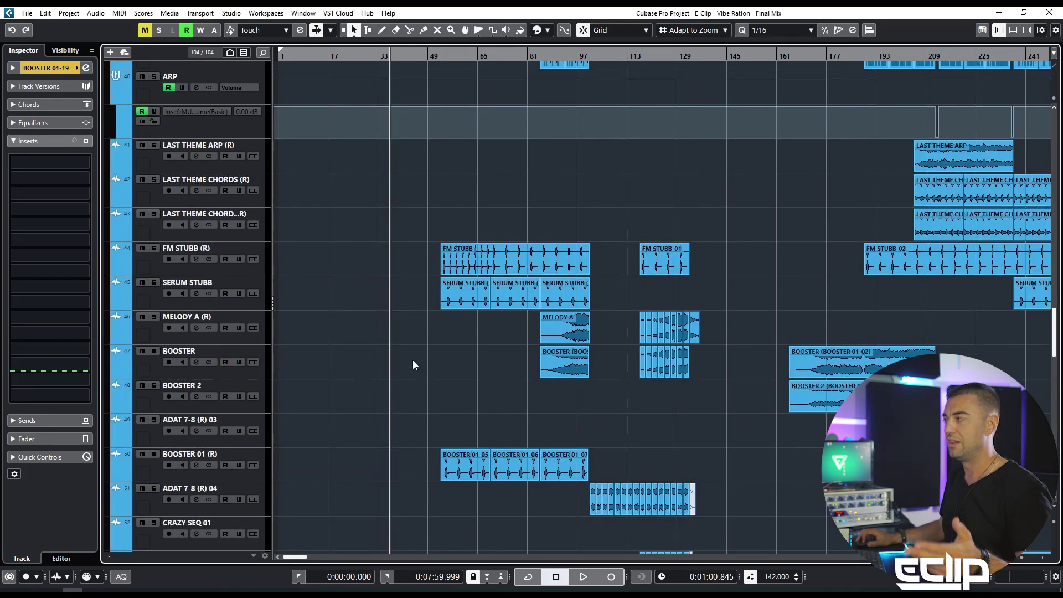
Solo the RETROGRADE LOOPER track and move the playhead to the start of its first clip
{"action": "scroll", "coordinate": [395, 391], "scroll_direction": "down", "scroll_amount": 10}
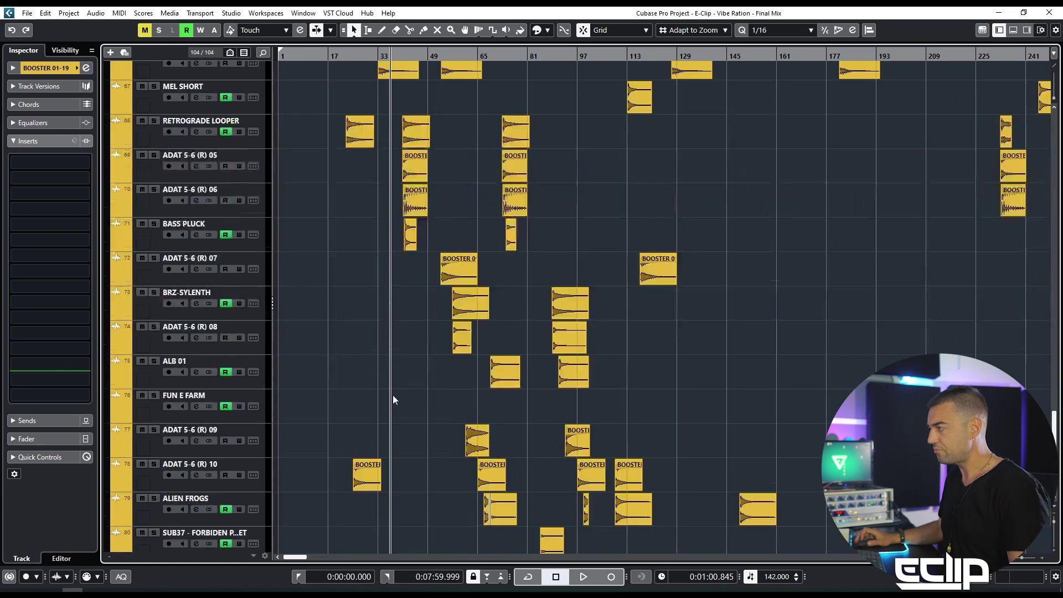
{"action": "left_click", "coordinate": [244, 143]}
{"action": "key", "text": "s"}
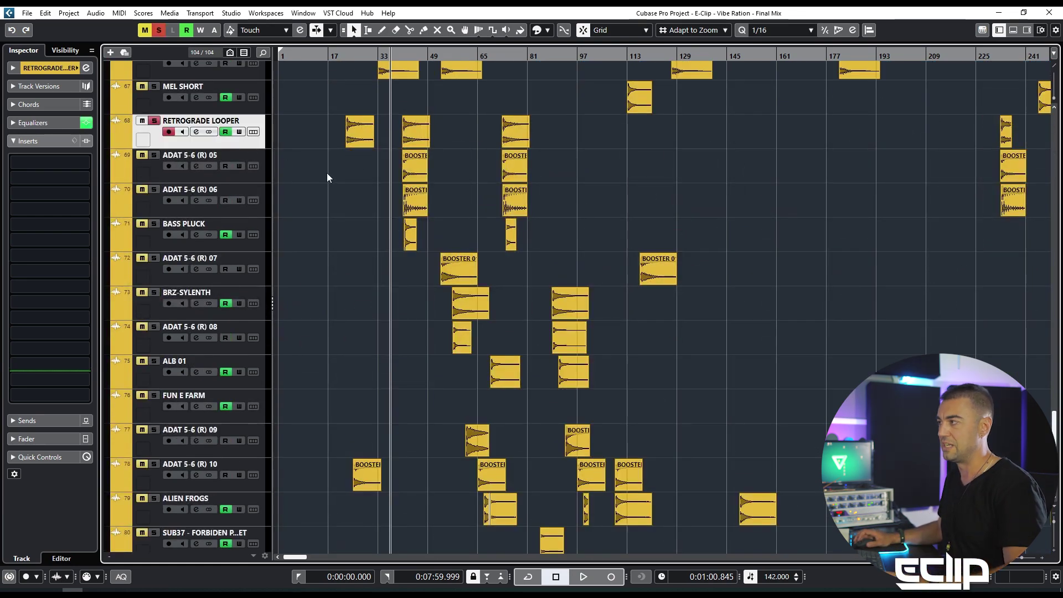
{"action": "key", "text": "KP_Subtract"}
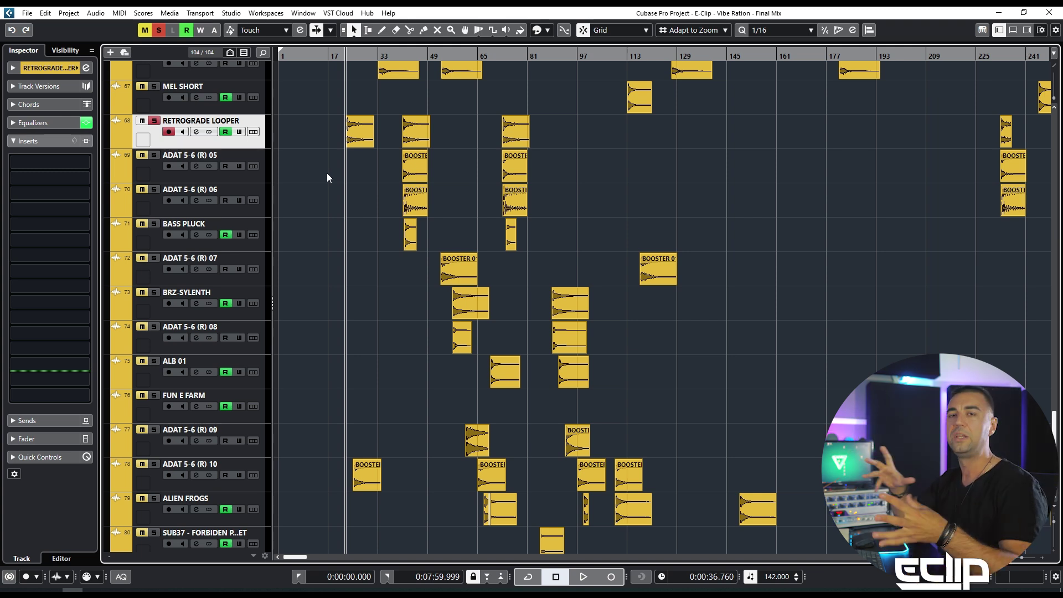
Replace the current solo with the BOOSTER 01 (R) track and place the playhead at bar 53
{"action": "scroll", "coordinate": [327, 173], "scroll_direction": "up", "scroll_amount": 10}
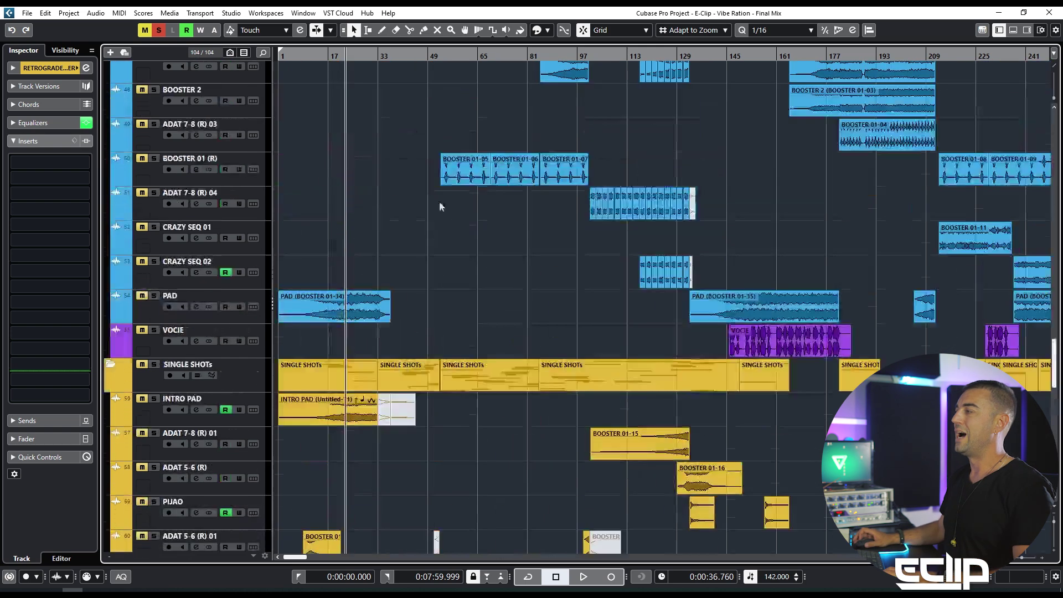
{"action": "left_click", "coordinate": [248, 171]}
{"action": "left_click", "coordinate": [252, 170]}
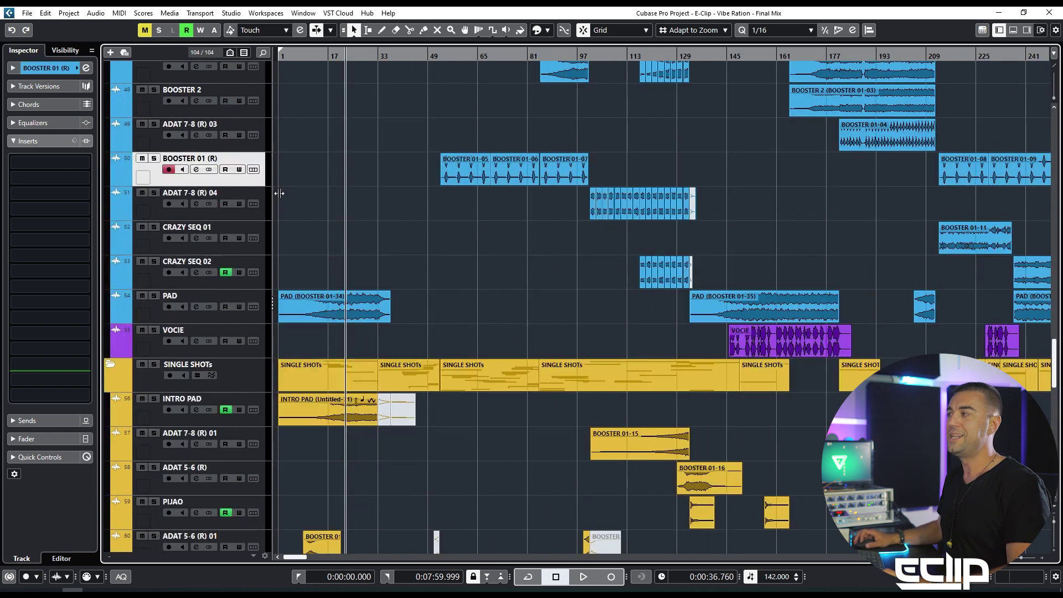
{"action": "key", "text": "s"}
{"action": "left_click", "coordinate": [453, 170]}
{"action": "left_click", "coordinate": [434, 251]}
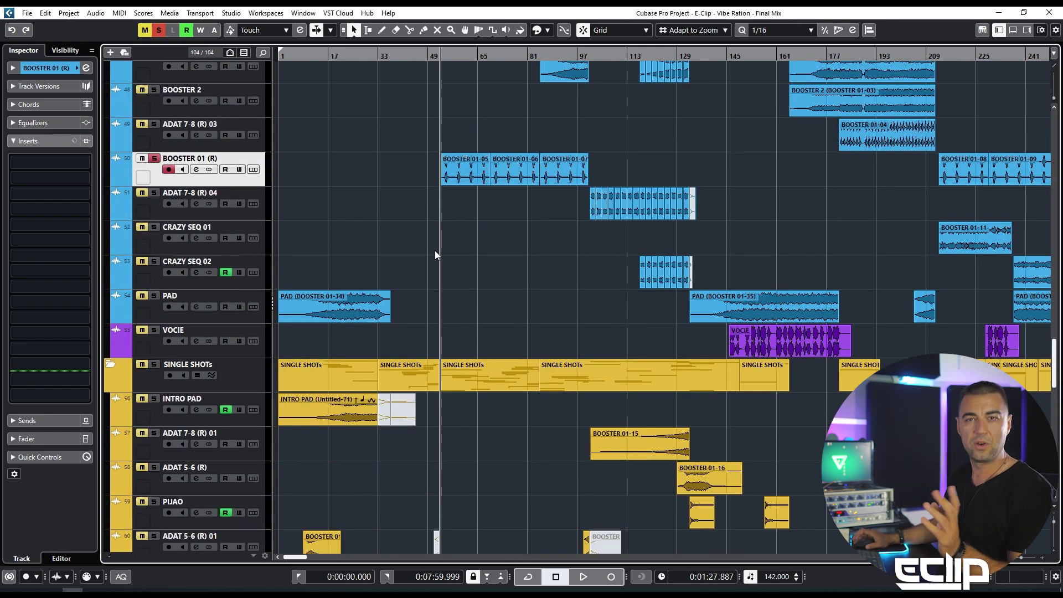
{"action": "scroll", "coordinate": [434, 249], "scroll_direction": "up", "scroll_amount": 4}
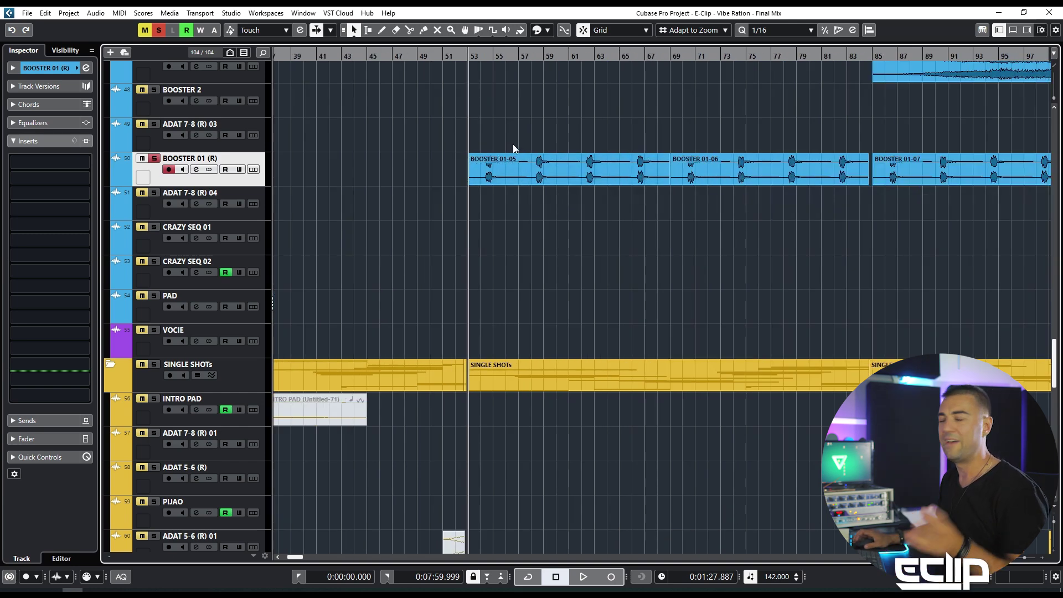
Split the BOOSTER 01-05 clip at bar 57
{"action": "left_click", "coordinate": [553, 180]}
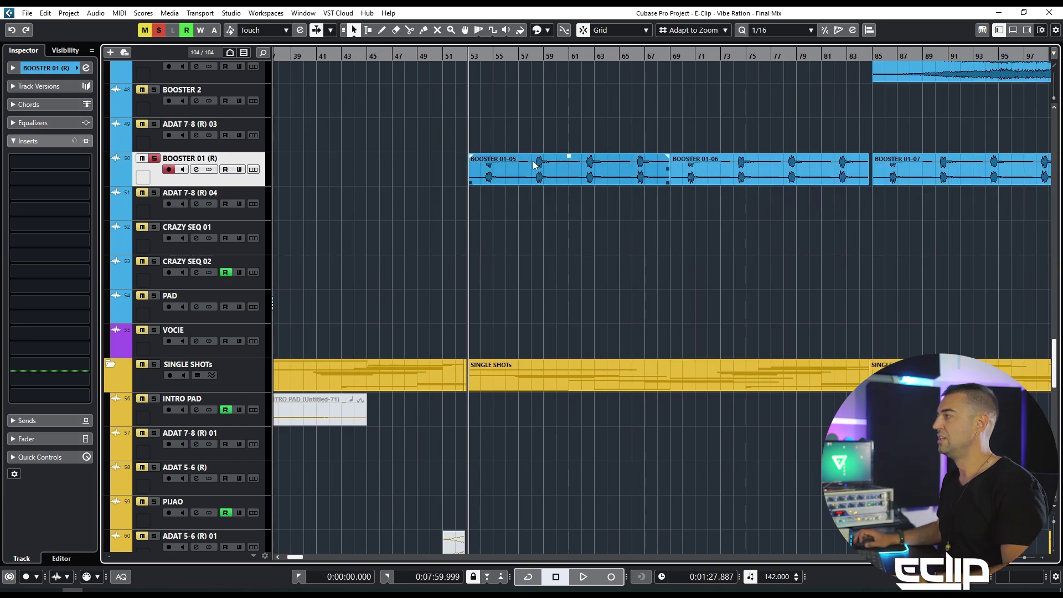
{"action": "left_click", "coordinate": [521, 176], "text": "alt"}
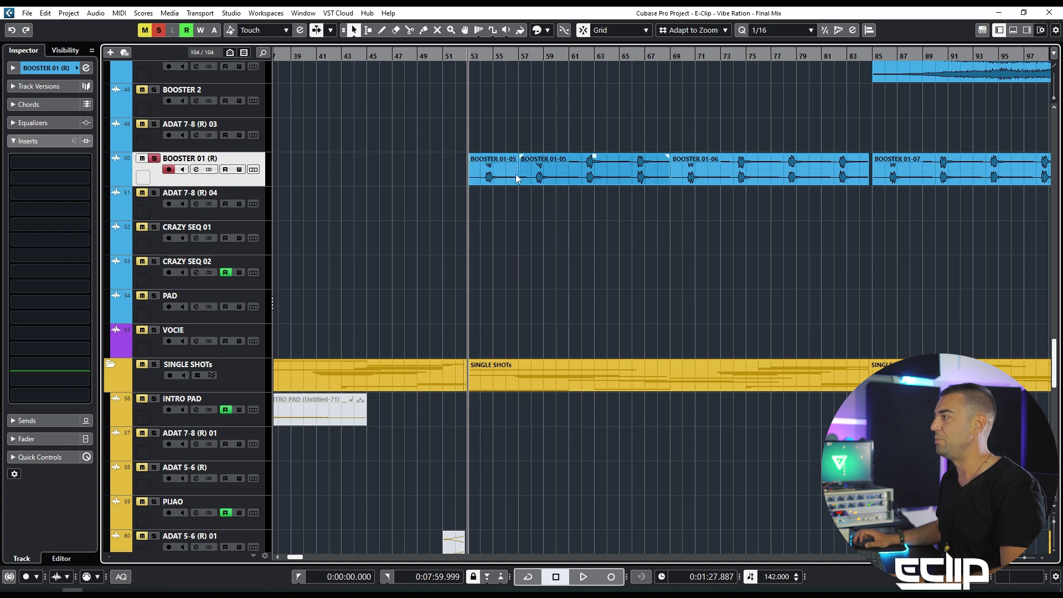
{"action": "scroll", "coordinate": [479, 134], "scroll_direction": "up", "scroll_amount": 3}
{"action": "left_click_drag", "start_coordinate": [461, 111], "coordinate": [566, 133]}
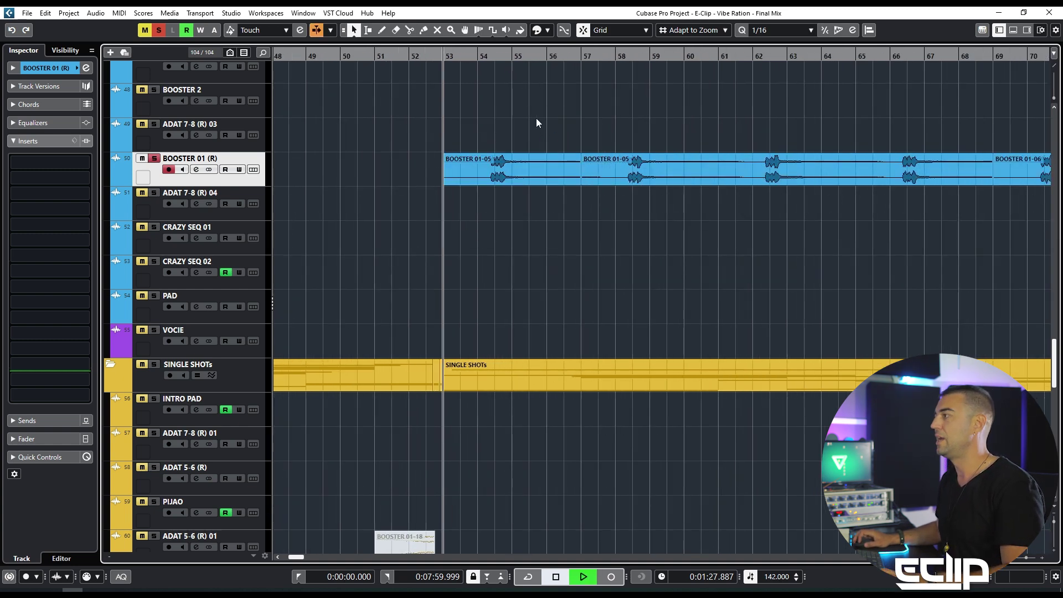
Play the BOOSTER 01 (R) part from bar 53, turn its solo off during playback, stop and return to the HITS & SWEEPS tracks
{"action": "key", "text": "space"}
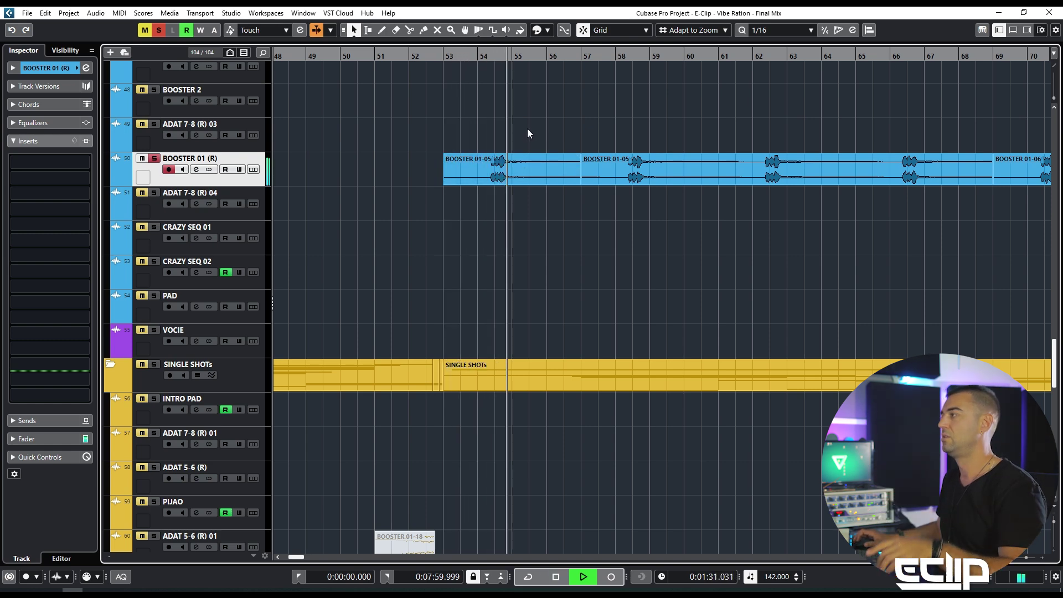
{"action": "key", "text": "s"}
{"action": "key", "text": "space"}
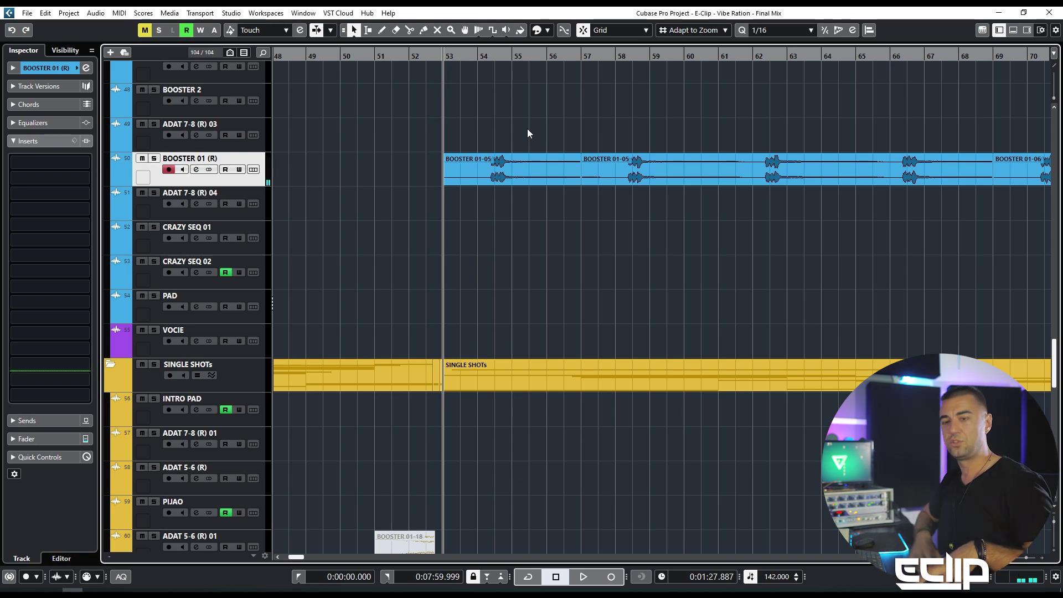
{"action": "scroll", "coordinate": [527, 129], "scroll_direction": "up", "scroll_amount": 10}
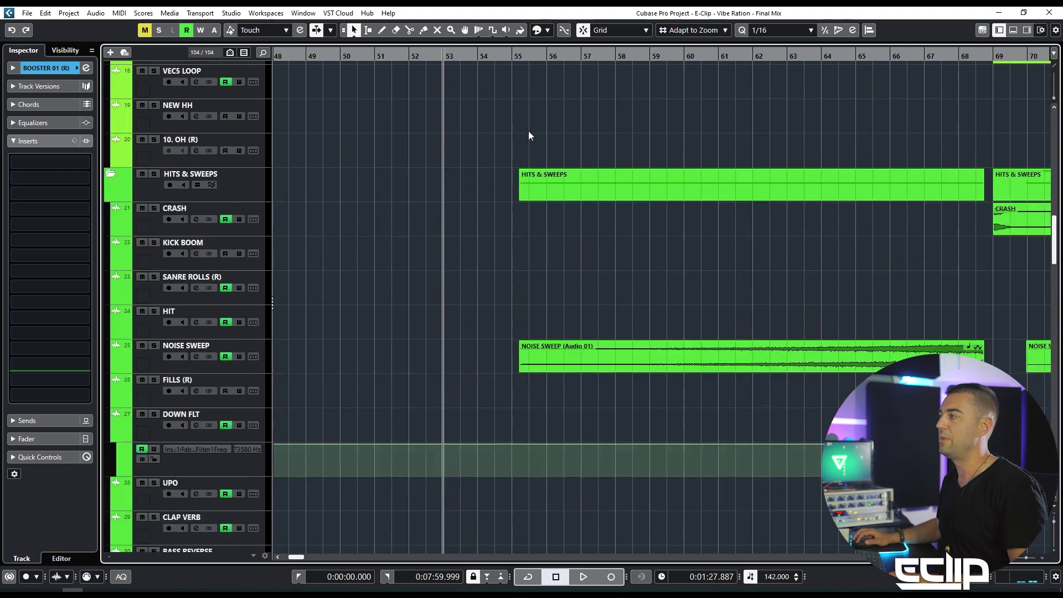
Examine the kick and bass, top end, hits and sweeps, and sequence tracks around bar 53
{"action": "scroll", "coordinate": [527, 128], "scroll_direction": "down", "scroll_amount": 4}
{"action": "scroll", "coordinate": [527, 130], "scroll_direction": "up", "scroll_amount": 8}
{"action": "left_click_drag", "start_coordinate": [370, 327], "coordinate": [501, 530]}
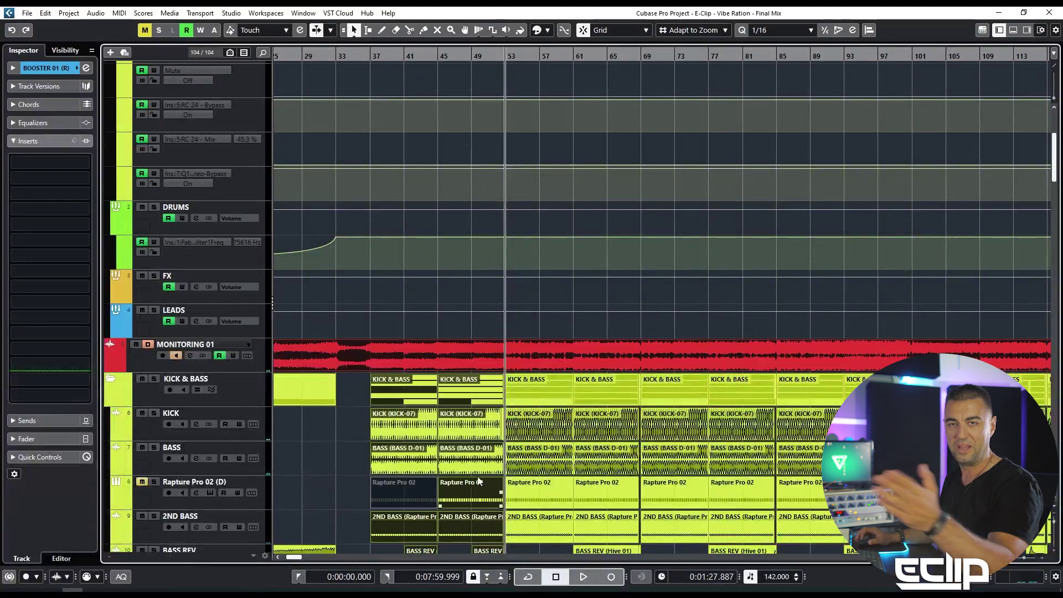
{"action": "scroll", "coordinate": [479, 482], "scroll_direction": "down", "scroll_amount": 6}
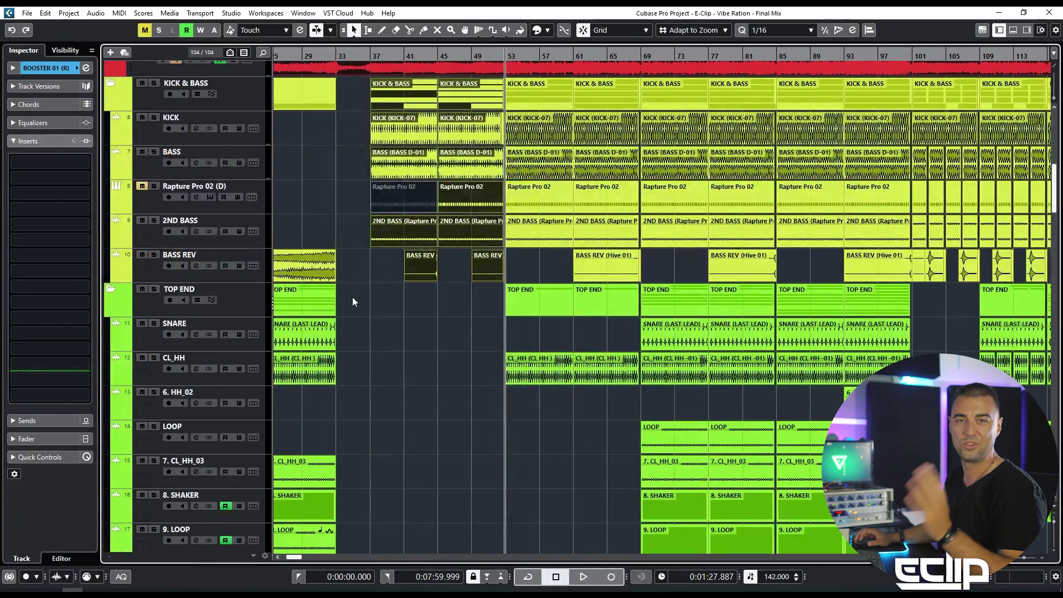
{"action": "scroll", "coordinate": [569, 334], "scroll_direction": "down", "scroll_amount": 5}
{"action": "scroll", "coordinate": [470, 171], "scroll_direction": "up", "scroll_amount": 2}
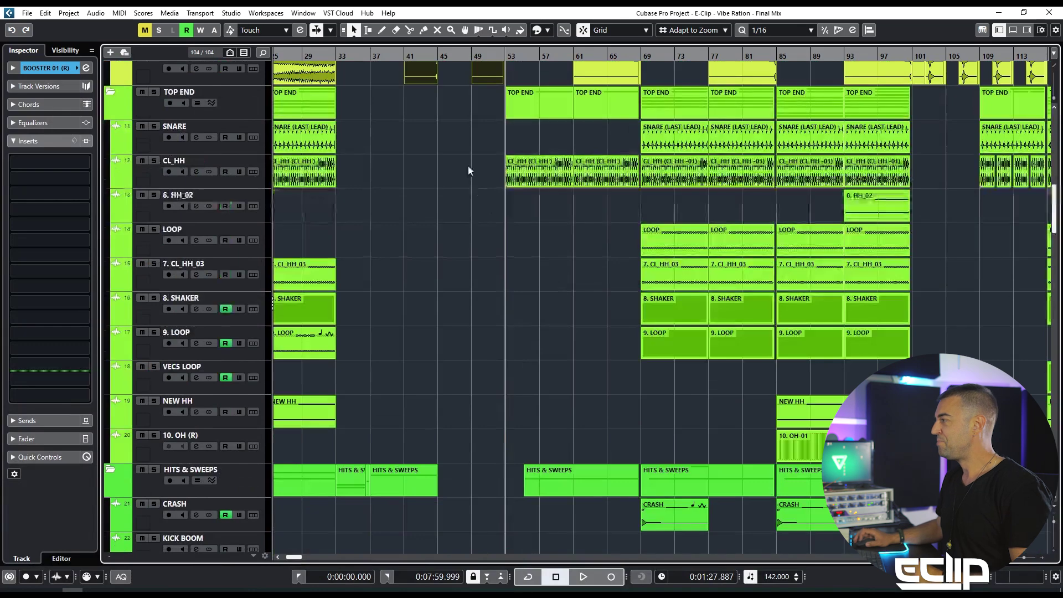
{"action": "scroll", "coordinate": [472, 197], "scroll_direction": "down", "scroll_amount": 12}
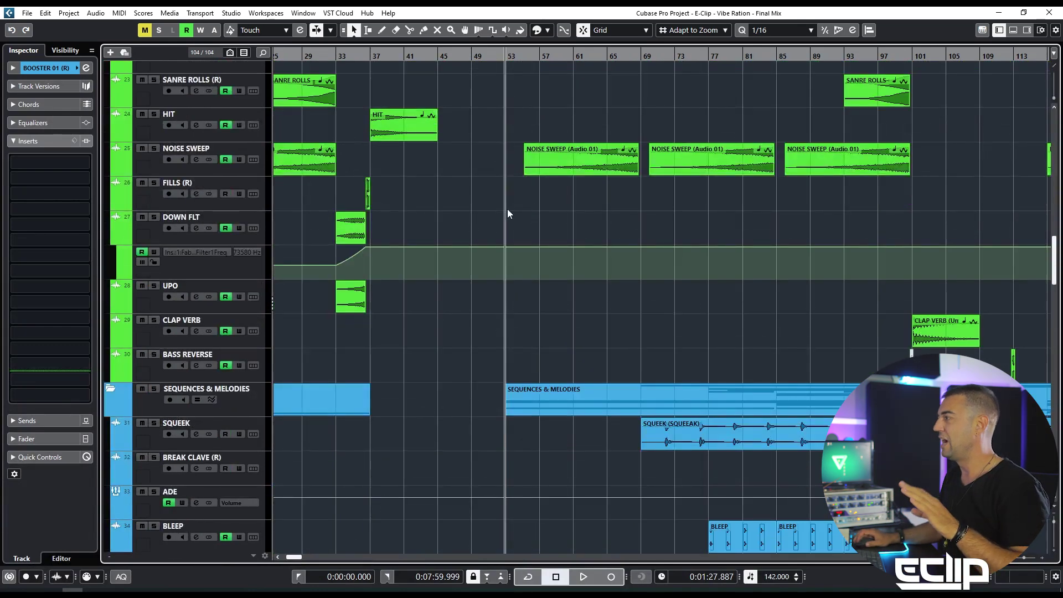
{"action": "scroll", "coordinate": [507, 222], "scroll_direction": "down", "scroll_amount": 10}
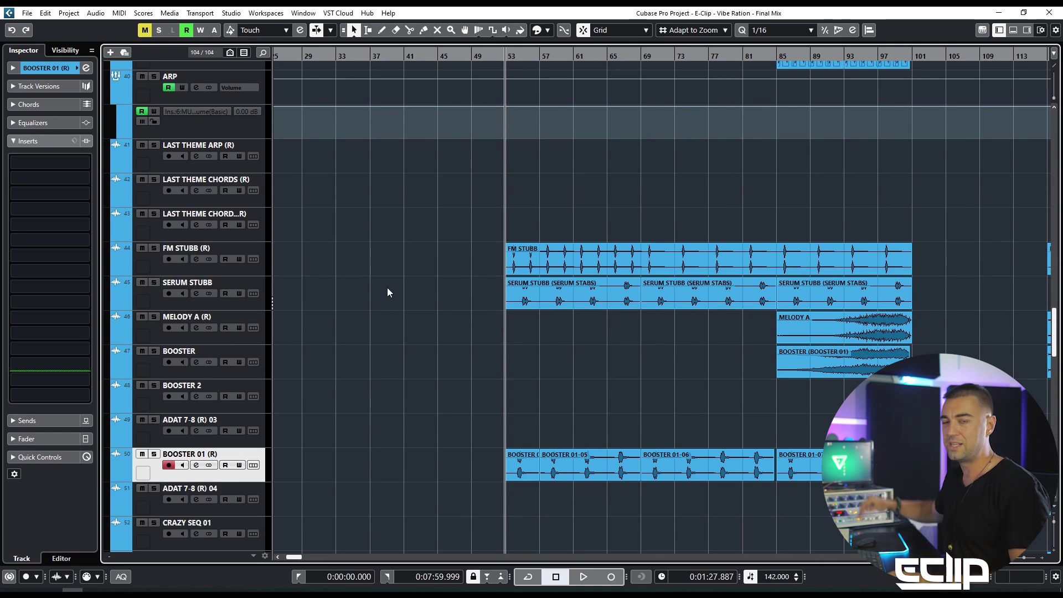
Review the whole song's arrangement at full length, from the kick and bass tracks through the sequences and melodies
{"action": "key", "text": "g"}
{"action": "key", "text": "g"}
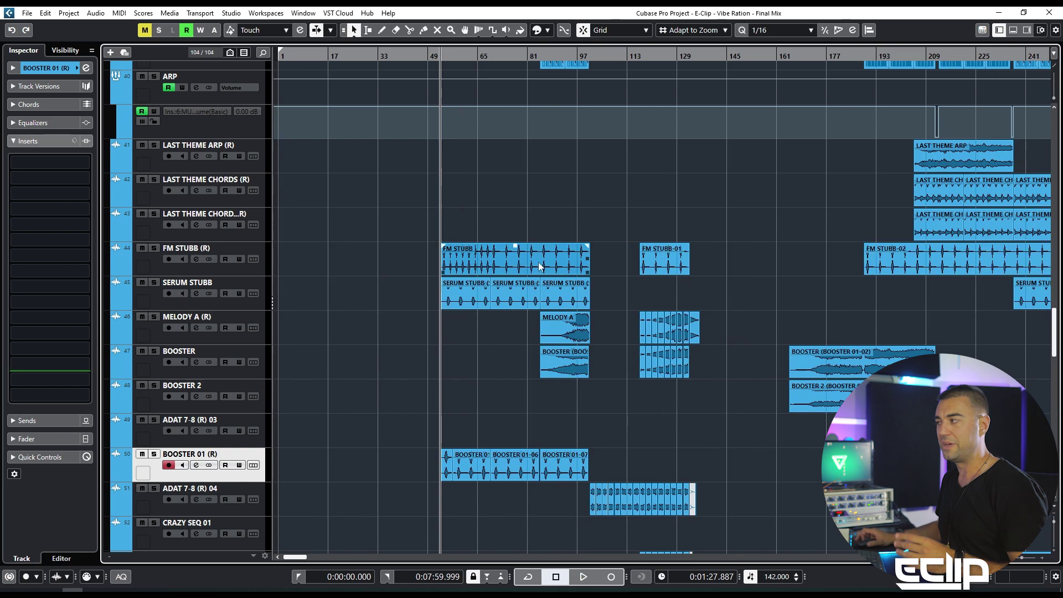
{"action": "scroll", "coordinate": [539, 264], "scroll_direction": "up", "scroll_amount": 8}
{"action": "key", "text": "g"}
{"action": "scroll", "coordinate": [432, 246], "scroll_direction": "up", "scroll_amount": 9}
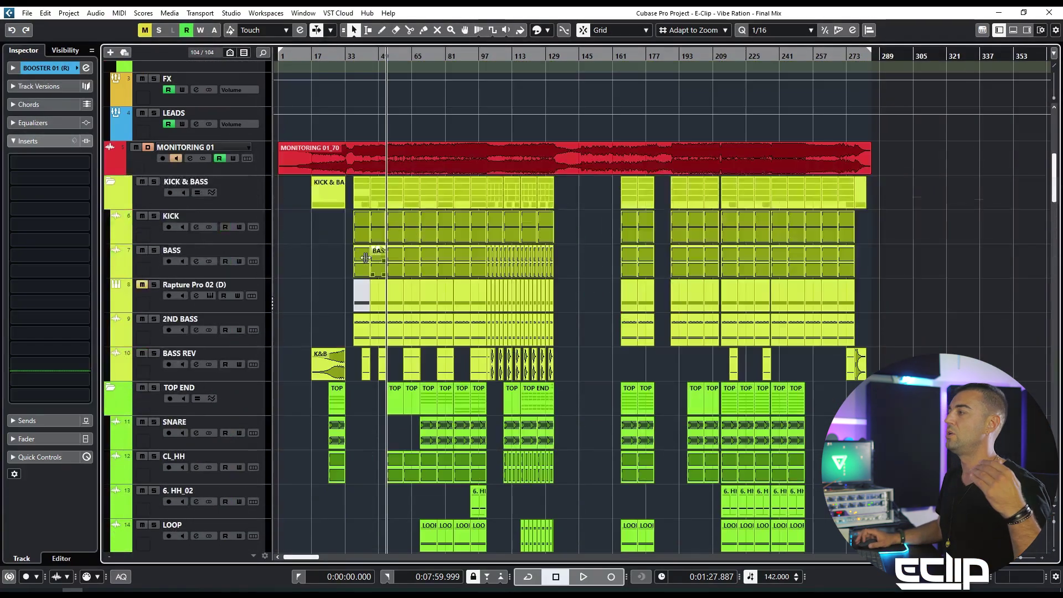
{"action": "left_click_drag", "start_coordinate": [289, 264], "coordinate": [1028, 277]}
{"action": "left_click", "coordinate": [1023, 276]}
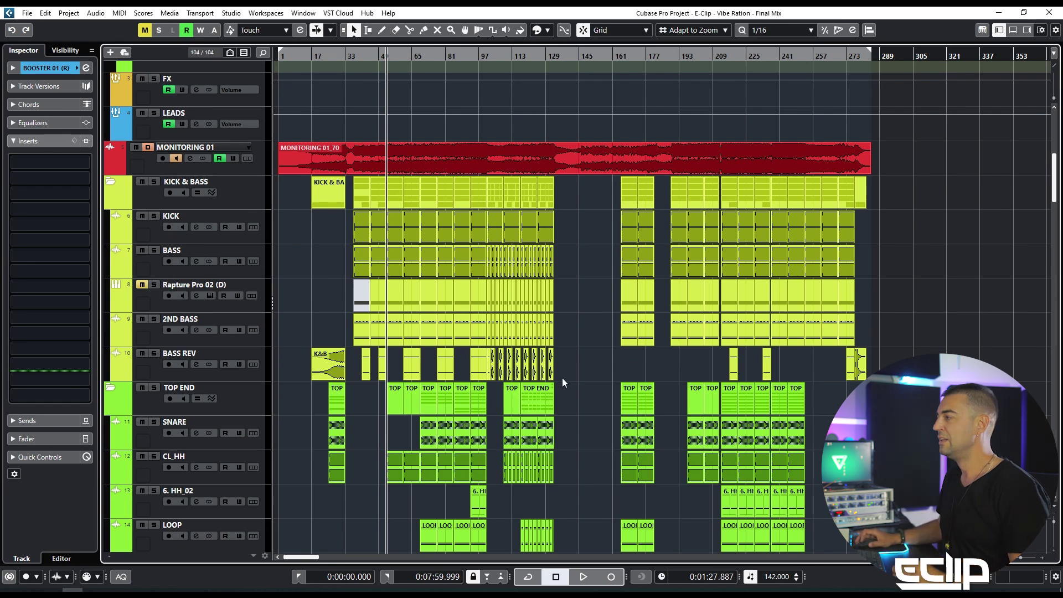
{"action": "scroll", "coordinate": [404, 320], "scroll_direction": "down", "scroll_amount": 15}
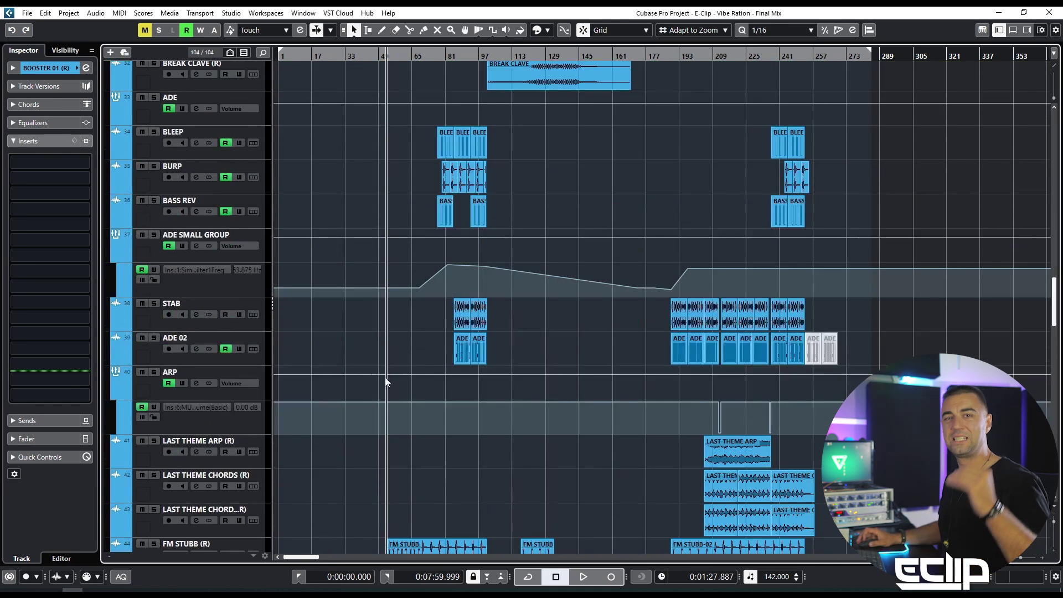
{"action": "scroll", "coordinate": [464, 376], "scroll_direction": "down", "scroll_amount": 3}
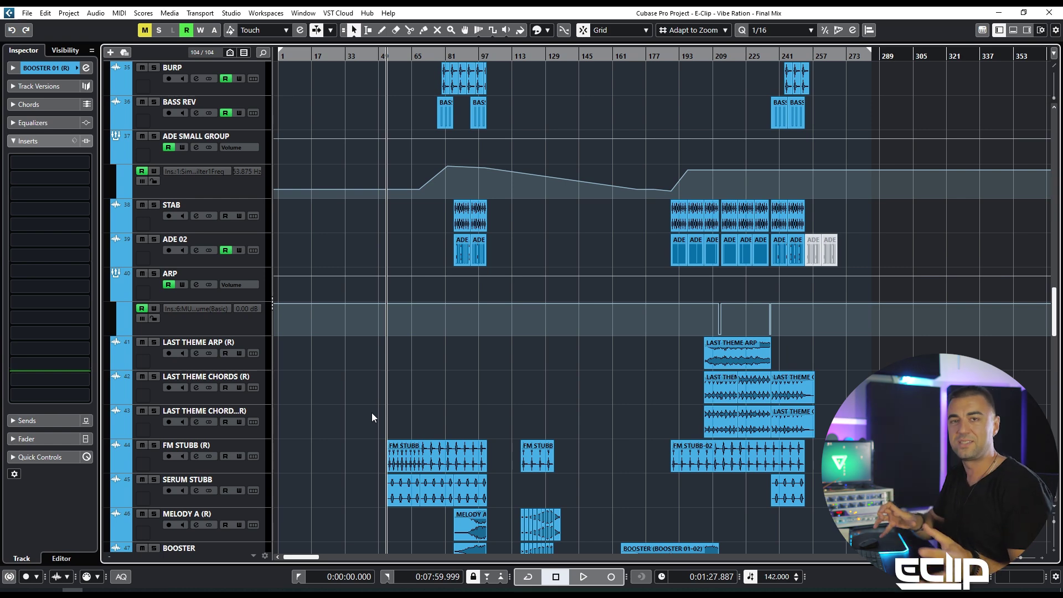
{"action": "scroll", "coordinate": [457, 406], "scroll_direction": "down", "scroll_amount": 3}
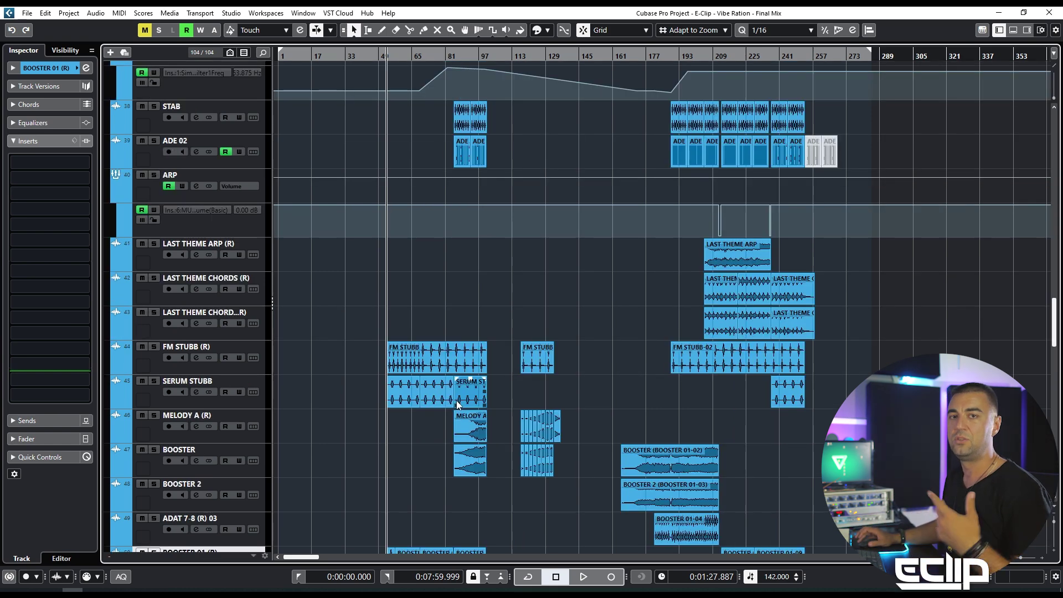
{"action": "scroll", "coordinate": [457, 406], "scroll_direction": "up", "scroll_amount": 6}
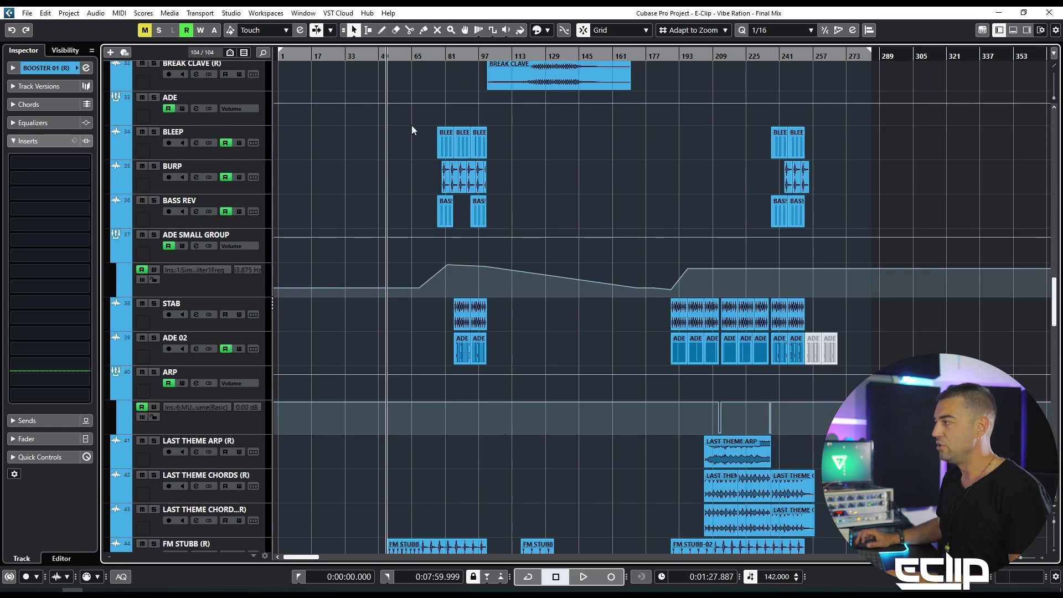
{"action": "scroll", "coordinate": [427, 203], "scroll_direction": "up", "scroll_amount": 2}
Shrink the track rows for an overview and start playback from about bar 31, shortly before the break
{"action": "key", "text": "shift+g"}
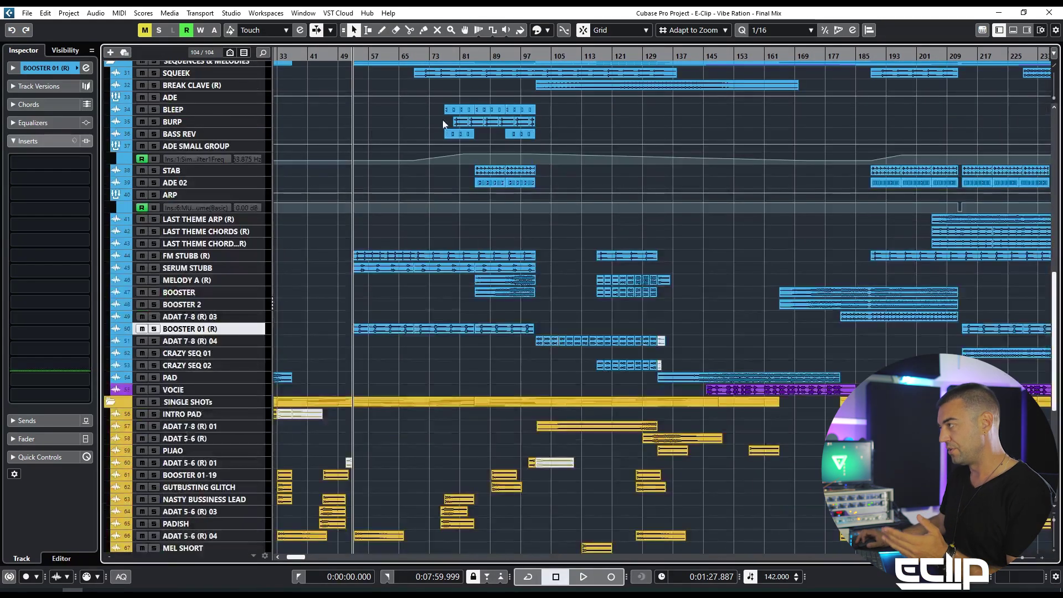
{"action": "scroll", "coordinate": [436, 177], "scroll_direction": "up", "scroll_amount": 15}
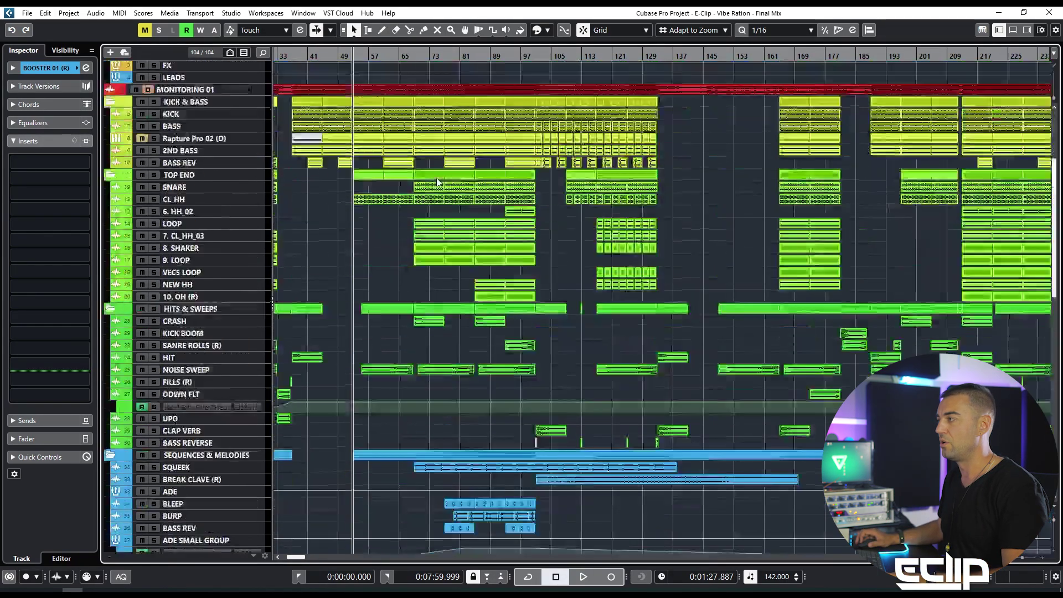
{"action": "scroll", "coordinate": [430, 114], "scroll_direction": "left", "scroll_amount": 3}
{"action": "left_click", "coordinate": [369, 54]}
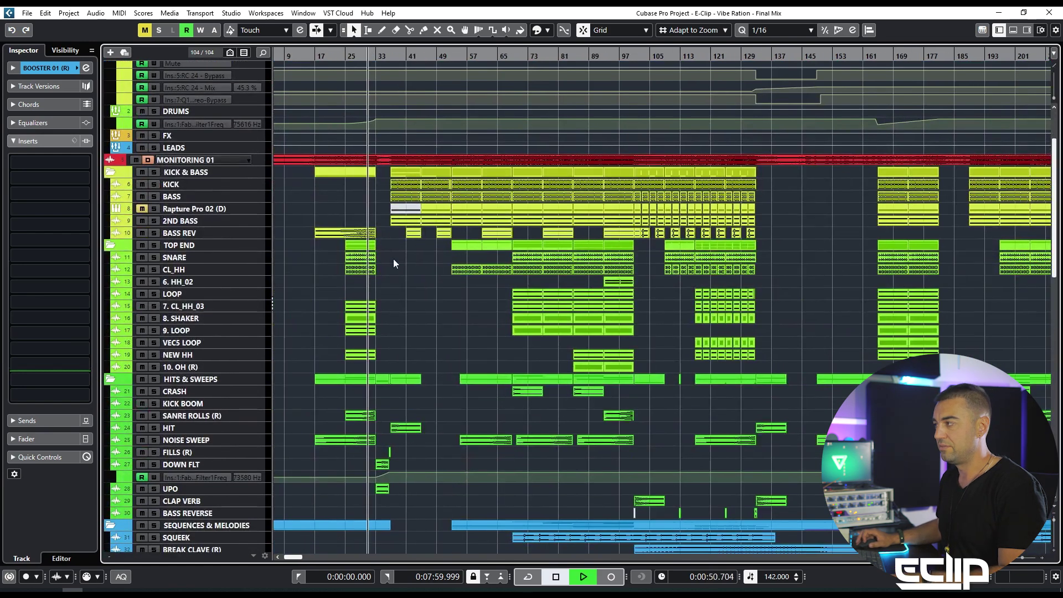
{"action": "key", "text": "space"}
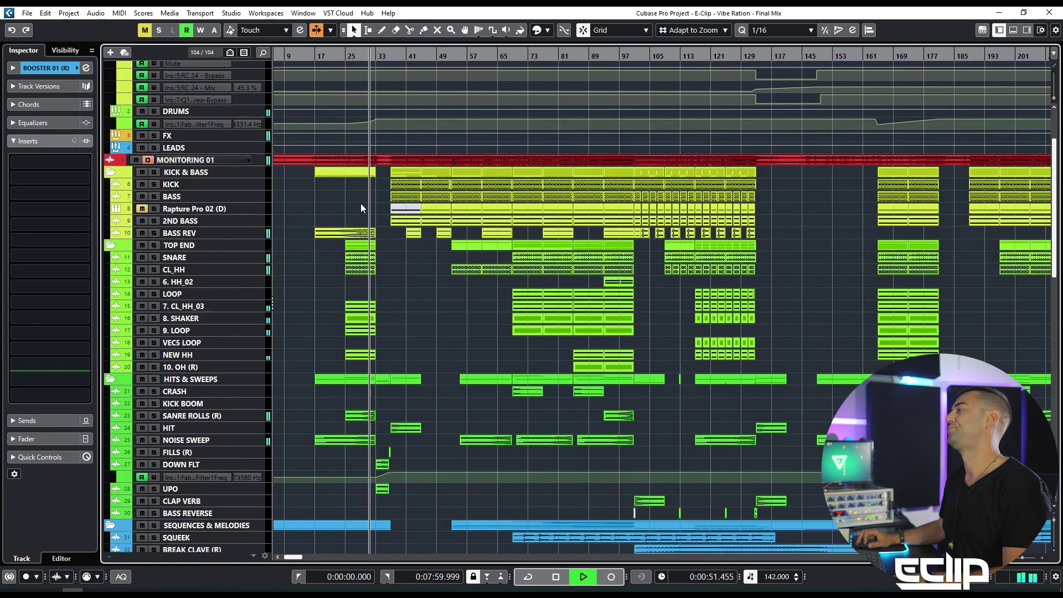
Follow the playback through the break into bar 37 on the snare roll, noise sweep, fill, DOWN FLT and HIT tracks
{"action": "scroll", "coordinate": [403, 272], "scroll_direction": "down", "scroll_amount": 5}
{"action": "key", "text": "g"}
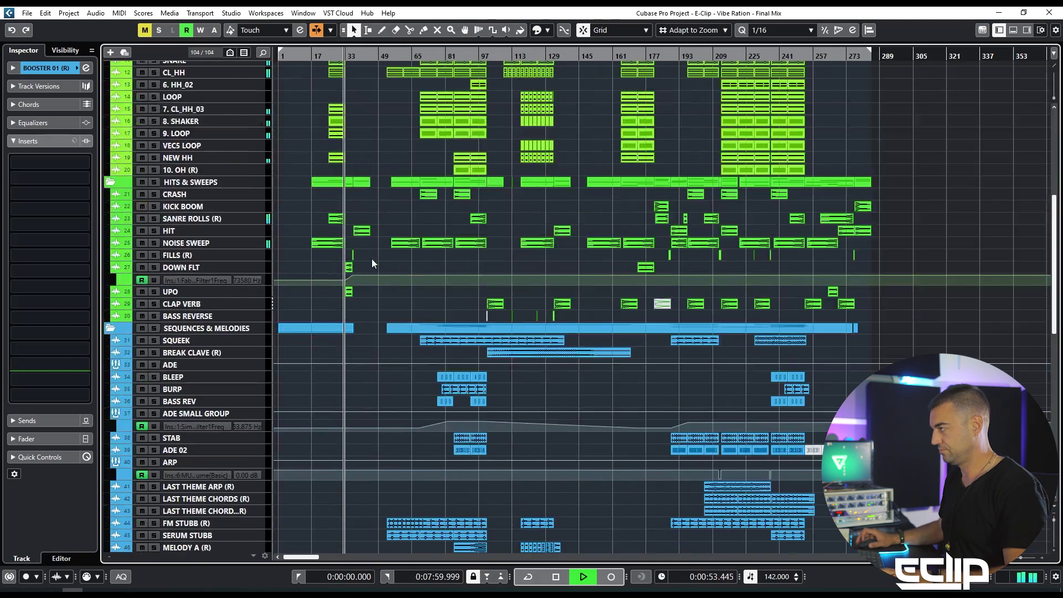
{"action": "key", "text": "shift+h"}
{"action": "scroll", "coordinate": [365, 264], "scroll_direction": "up", "scroll_amount": 3}
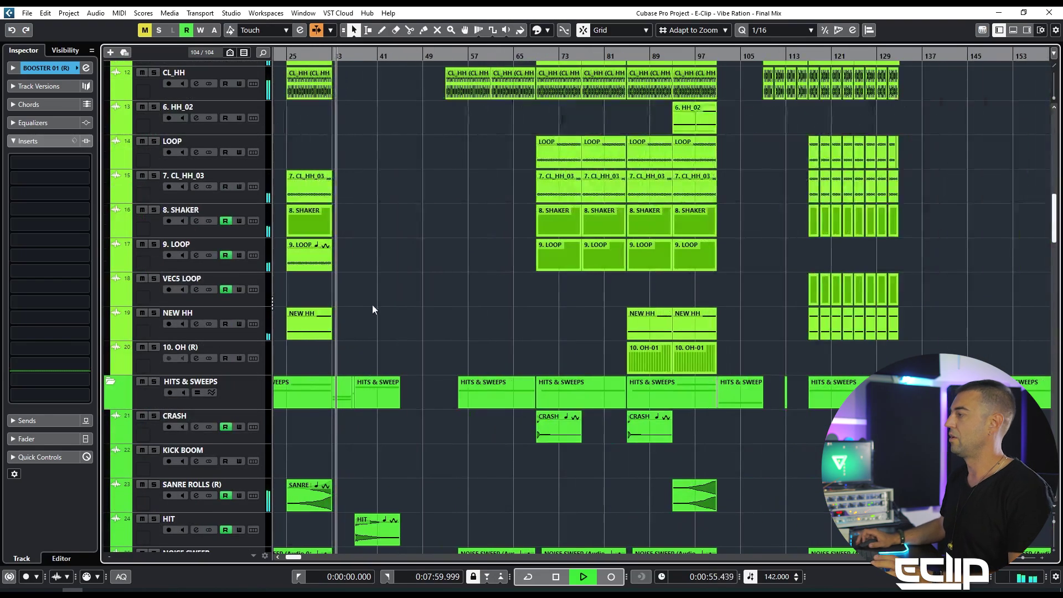
{"action": "scroll", "coordinate": [443, 166], "scroll_direction": "down", "scroll_amount": 8}
{"action": "scroll", "coordinate": [484, 185], "scroll_direction": "up", "scroll_amount": 6}
{"action": "scroll", "coordinate": [476, 168], "scroll_direction": "right", "scroll_amount": 3}
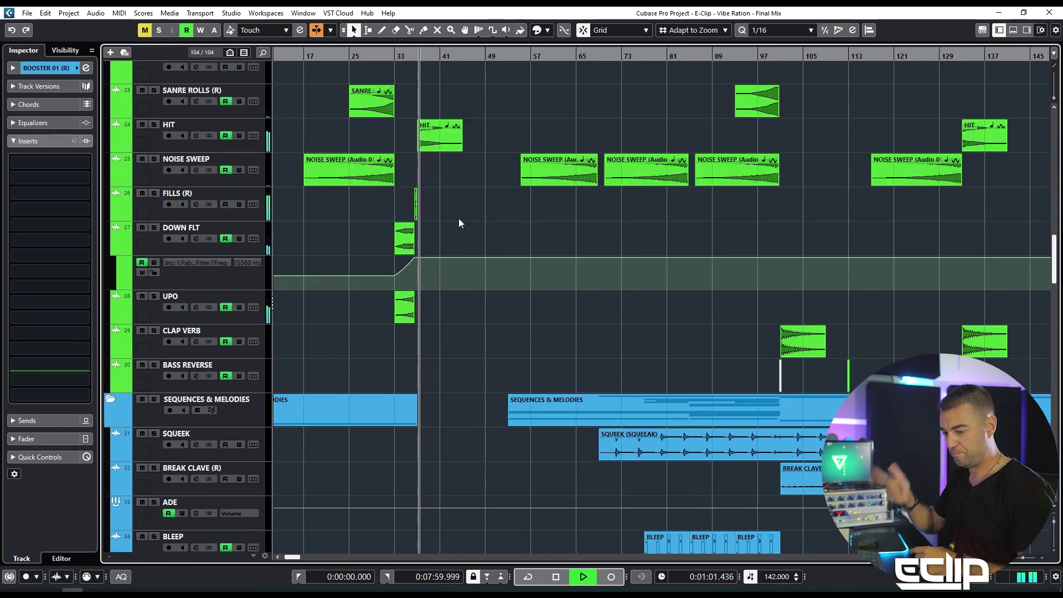
{"action": "scroll", "coordinate": [458, 218], "scroll_direction": "up", "scroll_amount": 3}
{"action": "scroll", "coordinate": [424, 211], "scroll_direction": "up", "scroll_amount": 6}
{"action": "scroll", "coordinate": [420, 213], "scroll_direction": "up", "scroll_amount": 3}
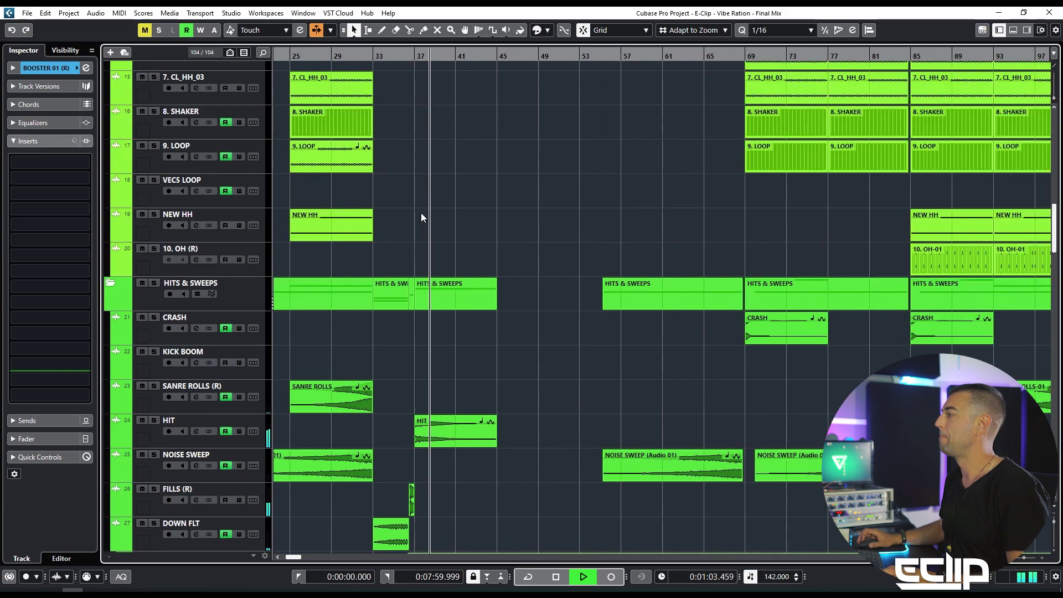
Inspect the single-shot clips between bars 37 and 53 while the song plays, including RETROGRADE LOOPER, BASS PLUCK, PADISH and NASTY BUSSINESS LEAD
{"action": "scroll", "coordinate": [439, 193], "scroll_direction": "down", "scroll_amount": 6}
{"action": "scroll", "coordinate": [469, 218], "scroll_direction": "down", "scroll_amount": 9}
{"action": "scroll", "coordinate": [471, 217], "scroll_direction": "down", "scroll_amount": 15}
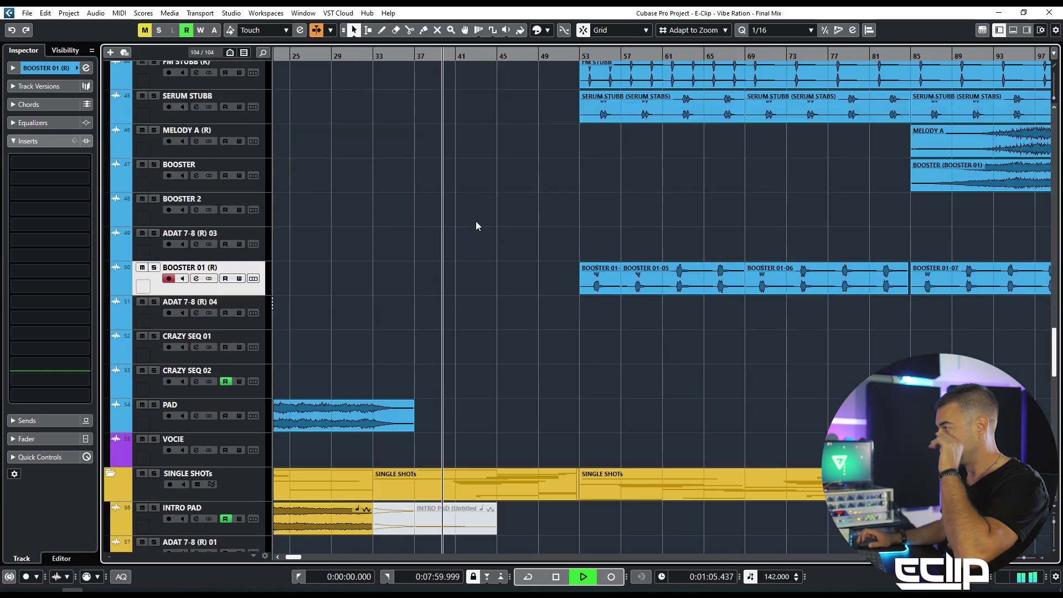
{"action": "scroll", "coordinate": [481, 225], "scroll_direction": "up", "scroll_amount": 20}
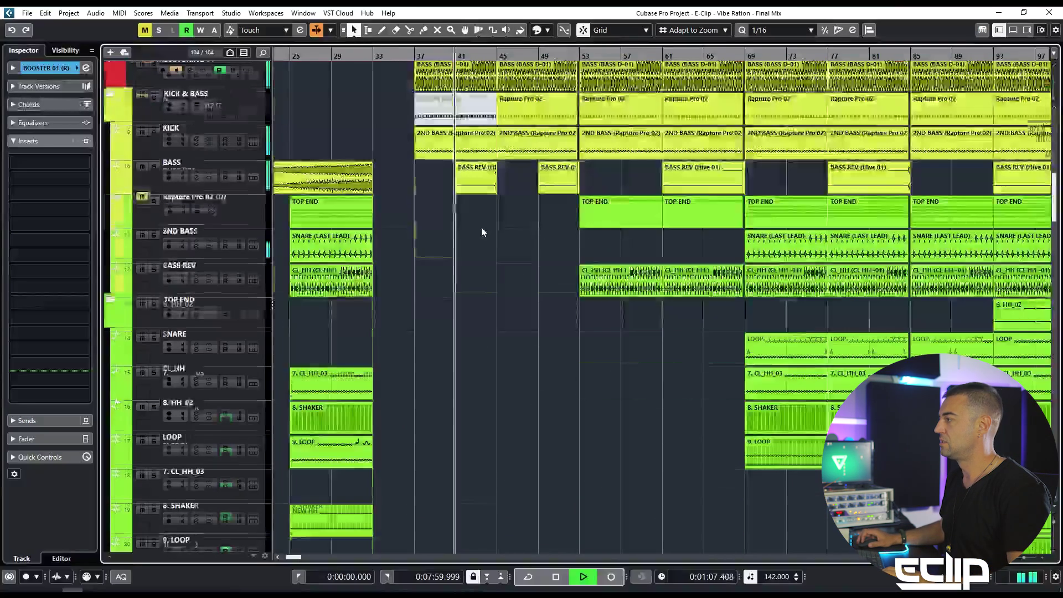
{"action": "scroll", "coordinate": [510, 319], "scroll_direction": "down", "scroll_amount": 20}
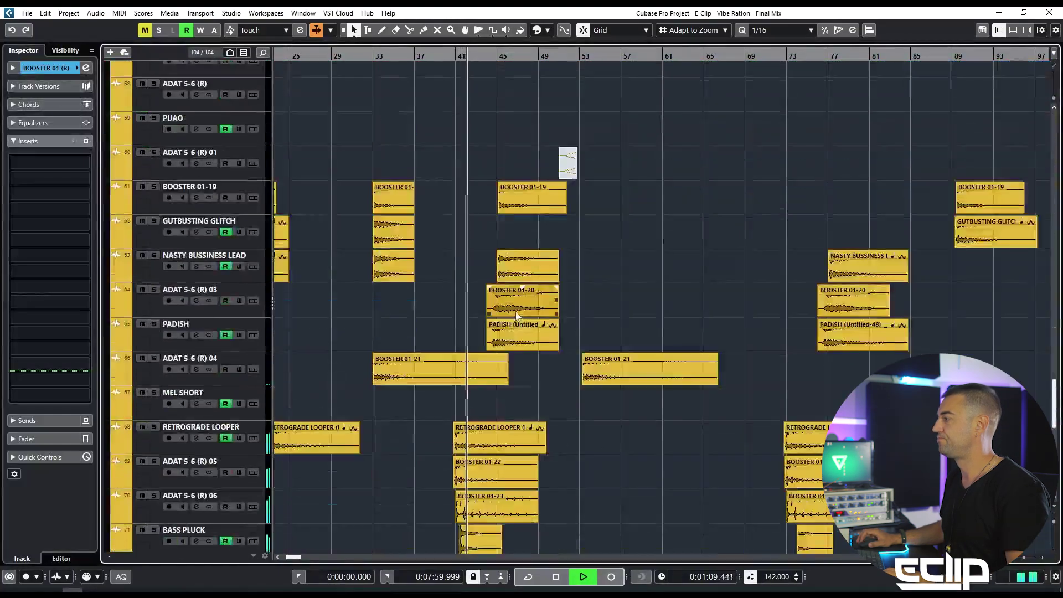
{"action": "scroll", "coordinate": [510, 297], "scroll_direction": "up", "scroll_amount": 2}
{"action": "scroll", "coordinate": [534, 295], "scroll_direction": "up", "scroll_amount": 3}
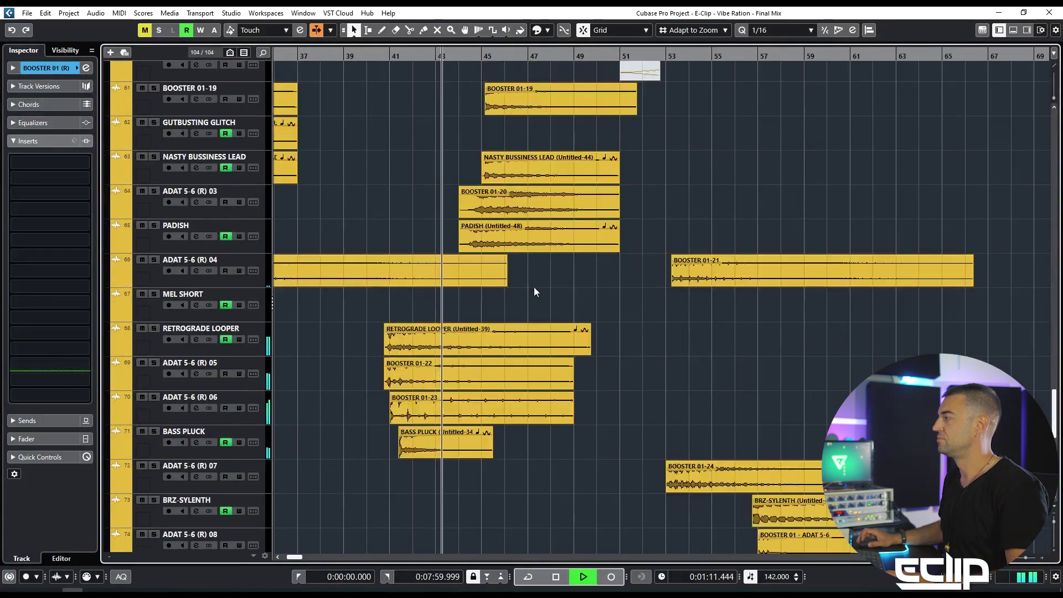
{"action": "scroll", "coordinate": [536, 287], "scroll_direction": "down", "scroll_amount": 1}
{"action": "scroll", "coordinate": [535, 294], "scroll_direction": "right", "scroll_amount": 1}
{"action": "scroll", "coordinate": [528, 332], "scroll_direction": "up", "scroll_amount": 2}
{"action": "scroll", "coordinate": [527, 340], "scroll_direction": "up", "scroll_amount": 3}
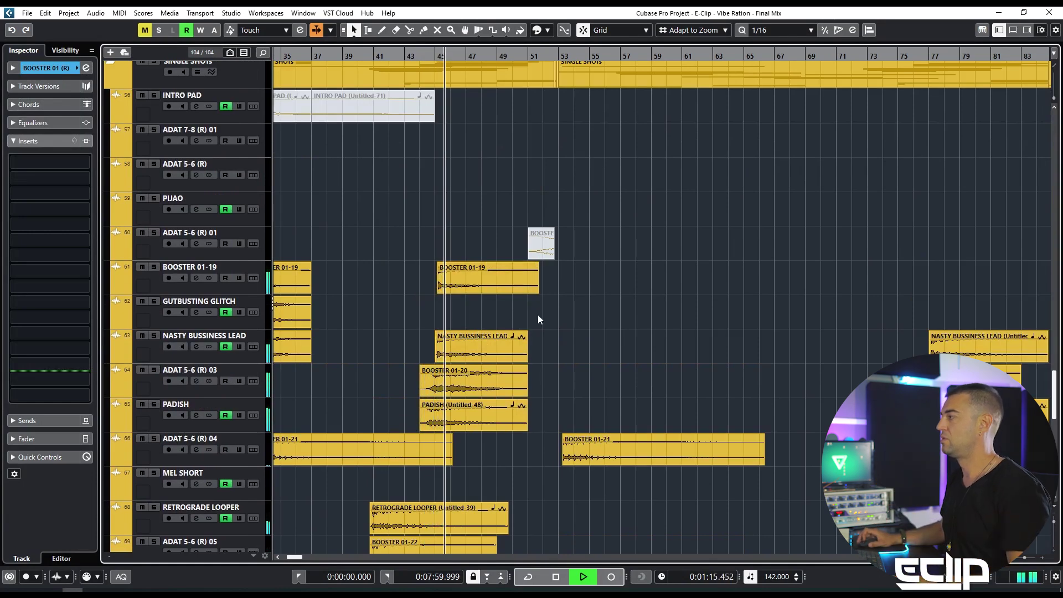
Follow the playback into the section from bar 53 on the FM STUBB, SERUM STUBB and BOOSTER 01 (R) sequence tracks
{"action": "scroll", "coordinate": [576, 326], "scroll_direction": "up", "scroll_amount": 15}
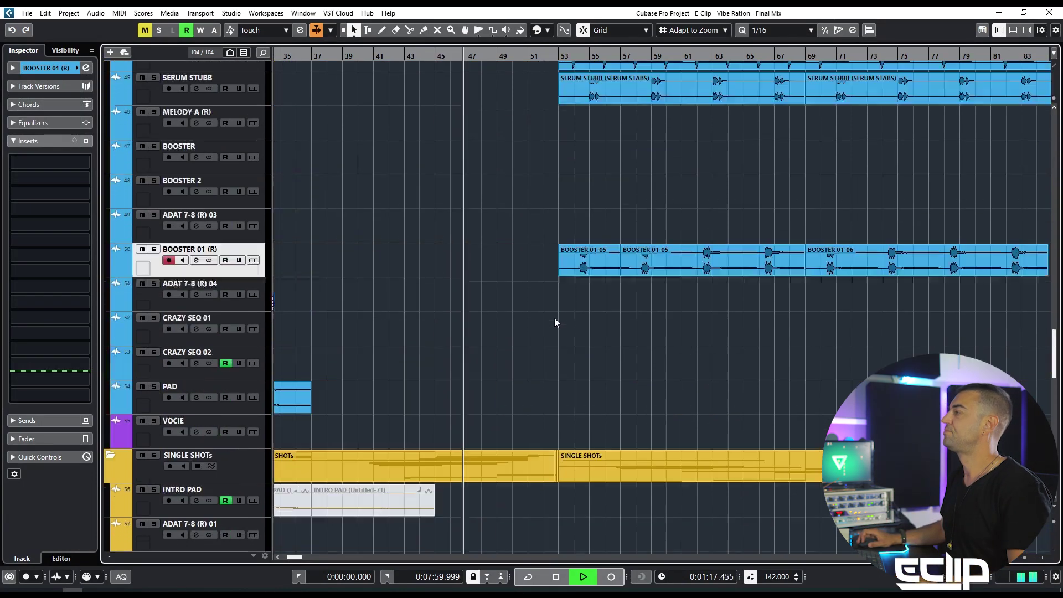
{"action": "scroll", "coordinate": [463, 304], "scroll_direction": "down", "scroll_amount": 3}
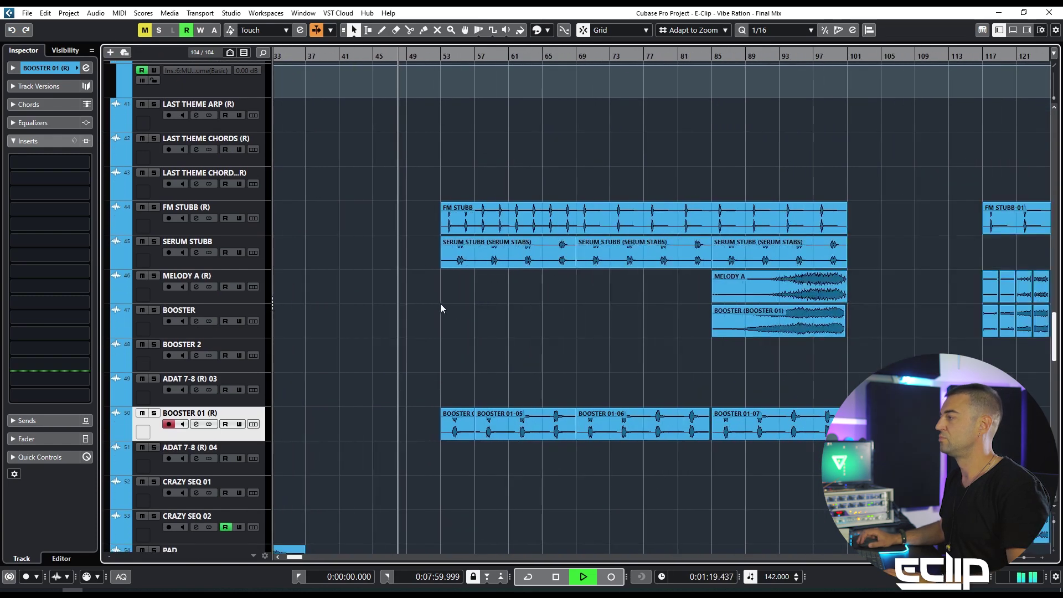
{"action": "scroll", "coordinate": [443, 304], "scroll_direction": "down", "scroll_amount": 9}
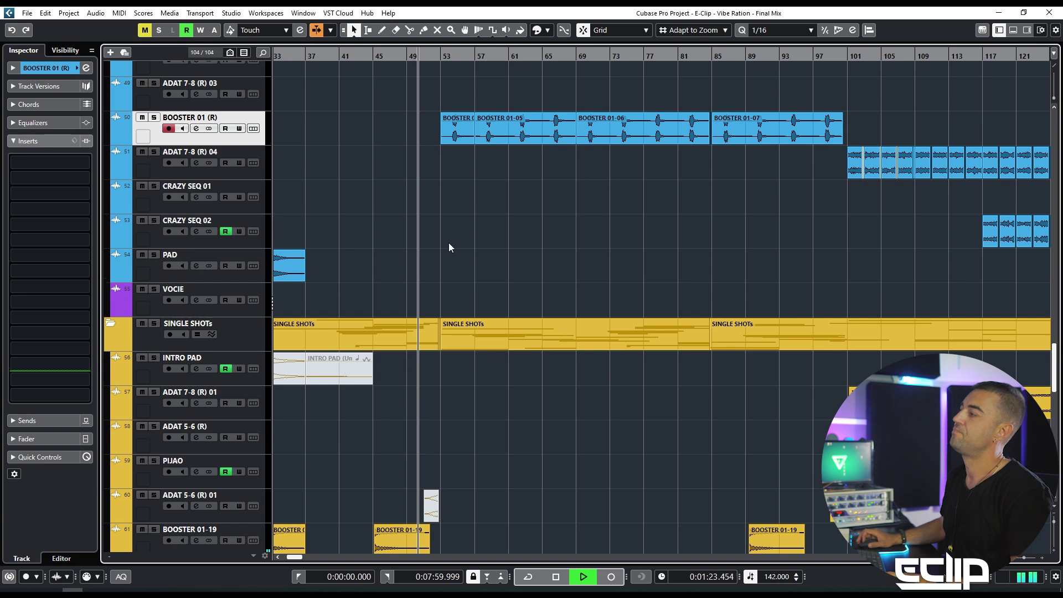
{"action": "scroll", "coordinate": [450, 249], "scroll_direction": "up", "scroll_amount": 3}
{"action": "scroll", "coordinate": [446, 282], "scroll_direction": "up", "scroll_amount": 3}
{"action": "scroll", "coordinate": [425, 293], "scroll_direction": "up", "scroll_amount": 3}
{"action": "scroll", "coordinate": [422, 307], "scroll_direction": "up", "scroll_amount": 2}
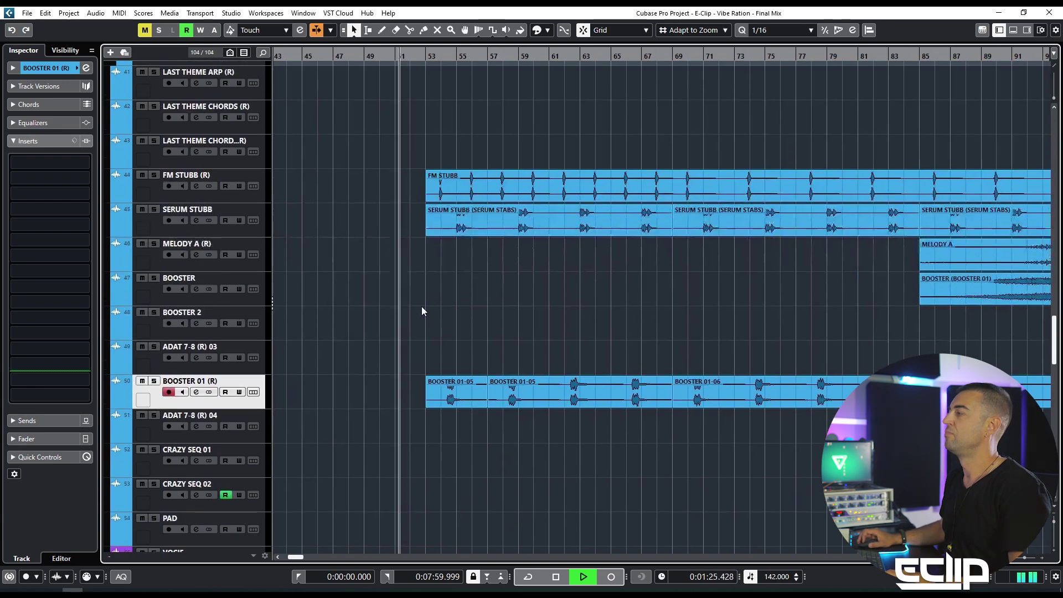
{"action": "scroll", "coordinate": [451, 308], "scroll_direction": "up", "scroll_amount": 5}
{"action": "scroll", "coordinate": [455, 296], "scroll_direction": "down", "scroll_amount": 2}
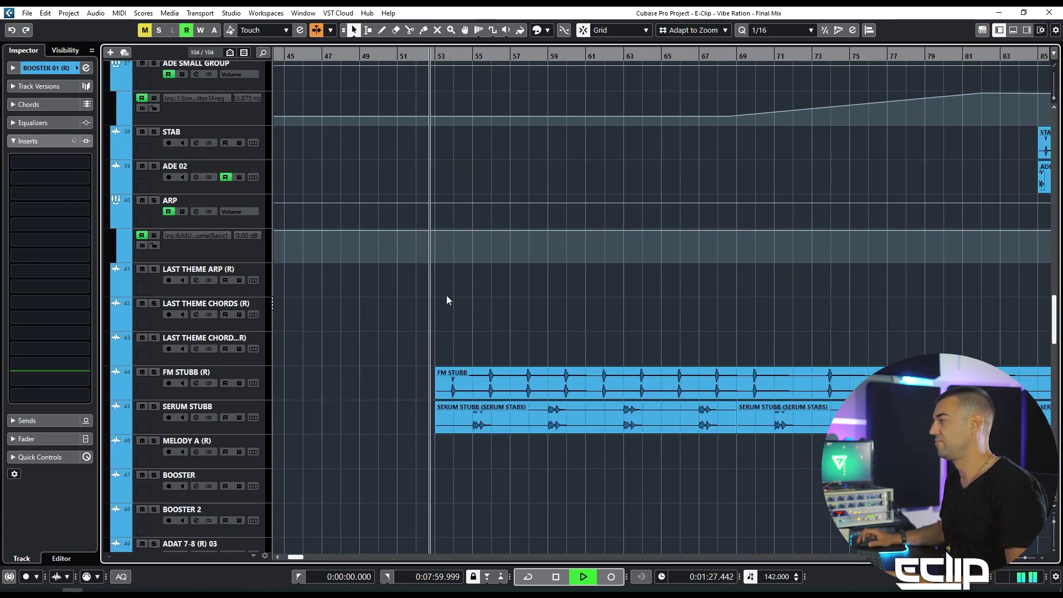
{"action": "scroll", "coordinate": [491, 304], "scroll_direction": "down", "scroll_amount": 3}
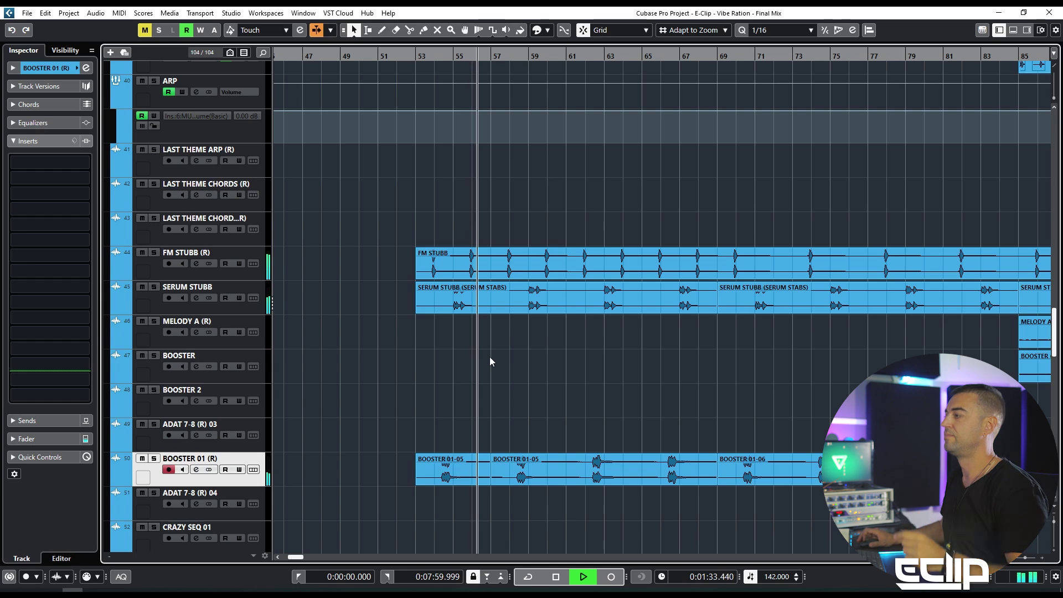
{"action": "scroll", "coordinate": [486, 360], "scroll_direction": "up", "scroll_amount": 2}
{"action": "scroll", "coordinate": [477, 420], "scroll_direction": "down", "scroll_amount": 4}
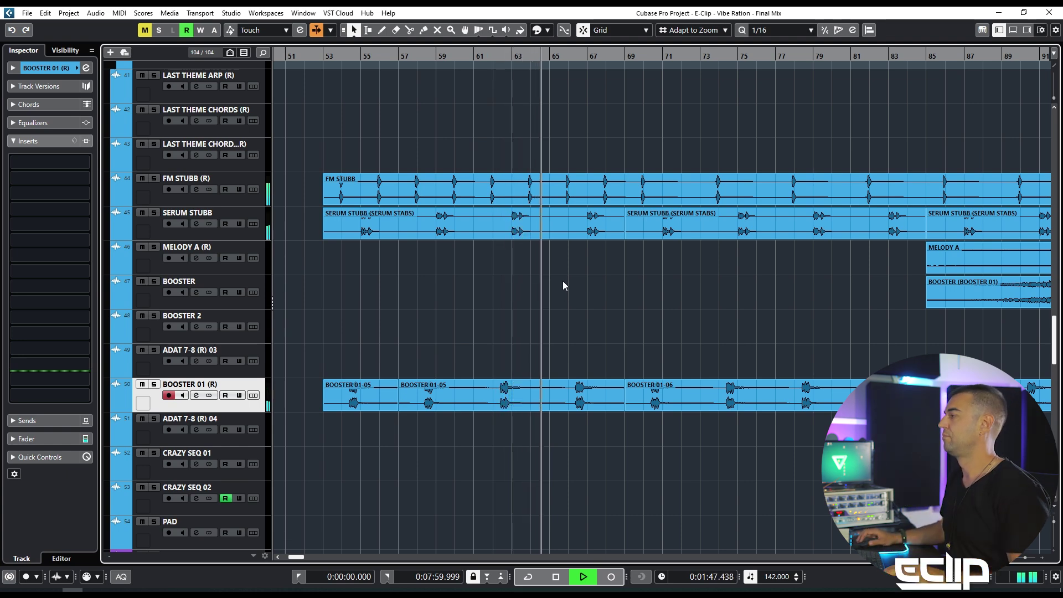
{"action": "left_click_drag", "start_coordinate": [593, 288], "coordinate": [502, 254]}
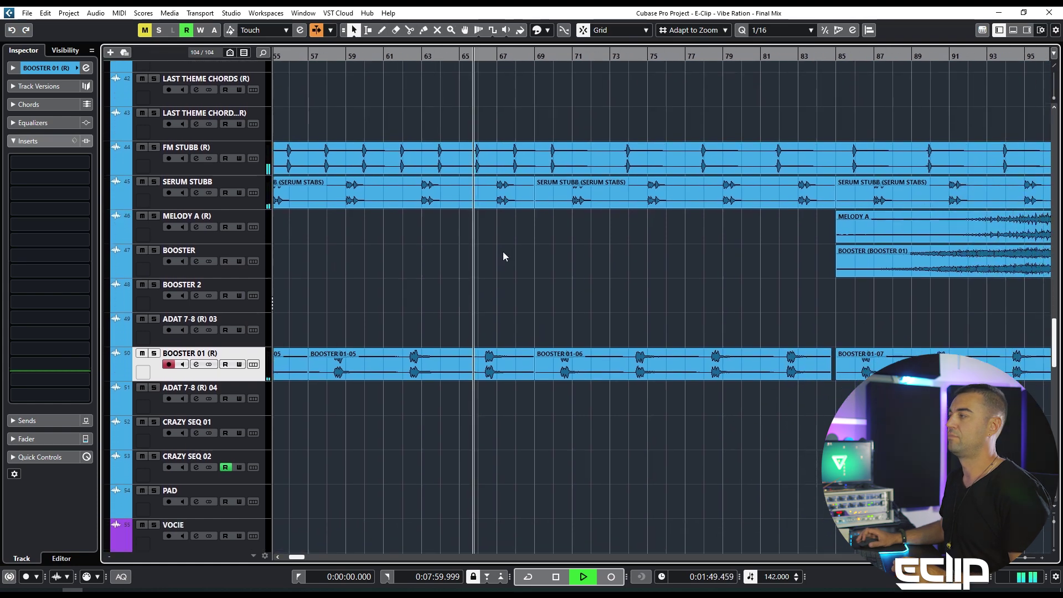
Return to the top-end drum layers that enter at bar 69 and select the SNARE track during playback
{"action": "scroll", "coordinate": [530, 254], "scroll_direction": "down", "scroll_amount": 3}
{"action": "scroll", "coordinate": [523, 268], "scroll_direction": "up", "scroll_amount": 12}
{"action": "scroll", "coordinate": [611, 334], "scroll_direction": "up", "scroll_amount": 6}
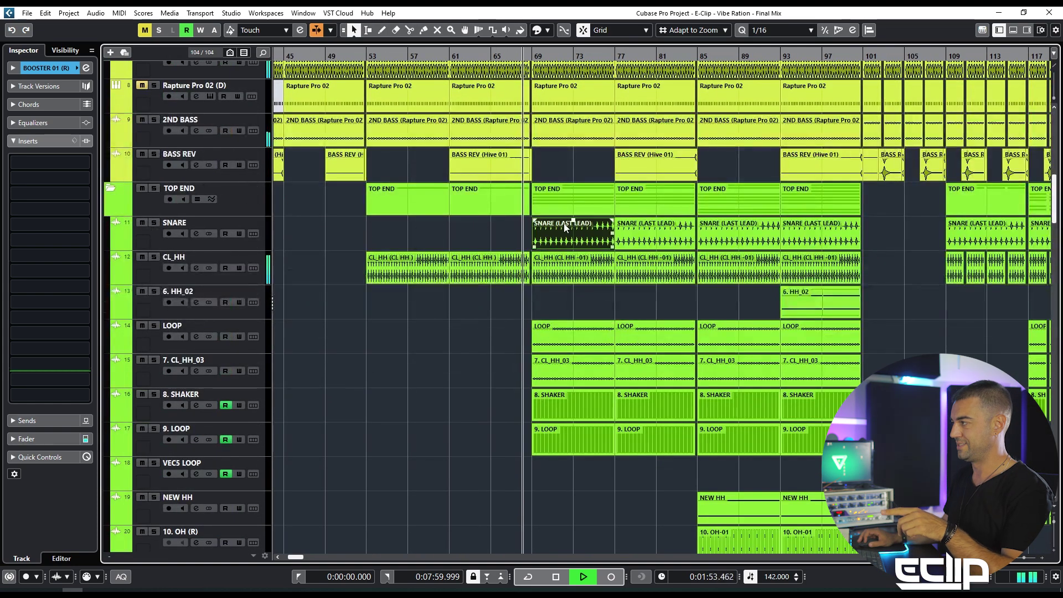
{"action": "left_click", "coordinate": [242, 248]}
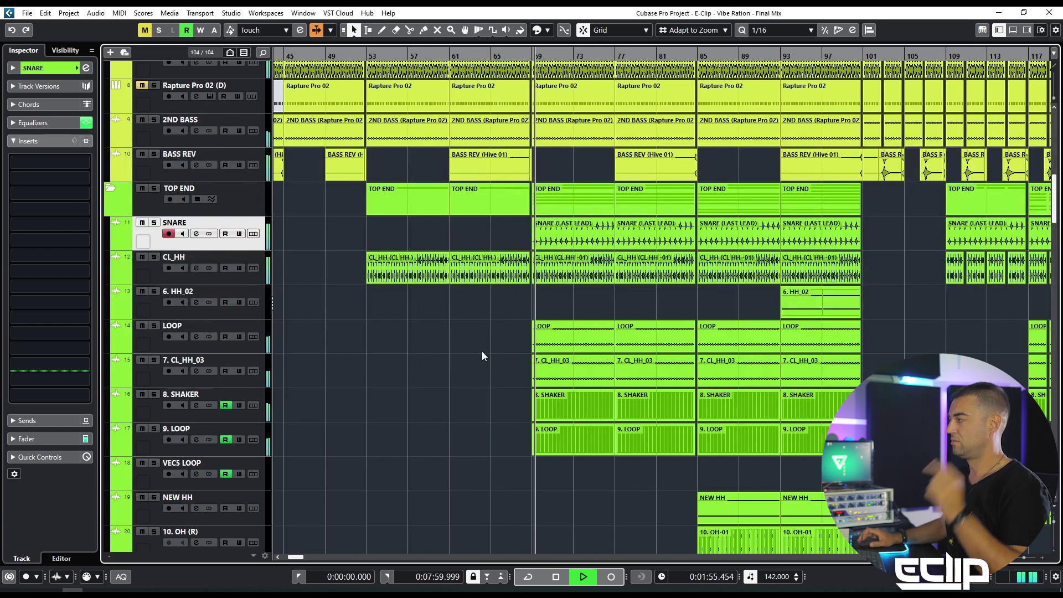
Follow the playback on the SQUEEK, BLEEP, BURP and BASS REV sequence tracks between bars 69 and 82
{"action": "scroll", "coordinate": [464, 341], "scroll_direction": "down", "scroll_amount": 5}
{"action": "scroll", "coordinate": [467, 360], "scroll_direction": "down", "scroll_amount": 10}
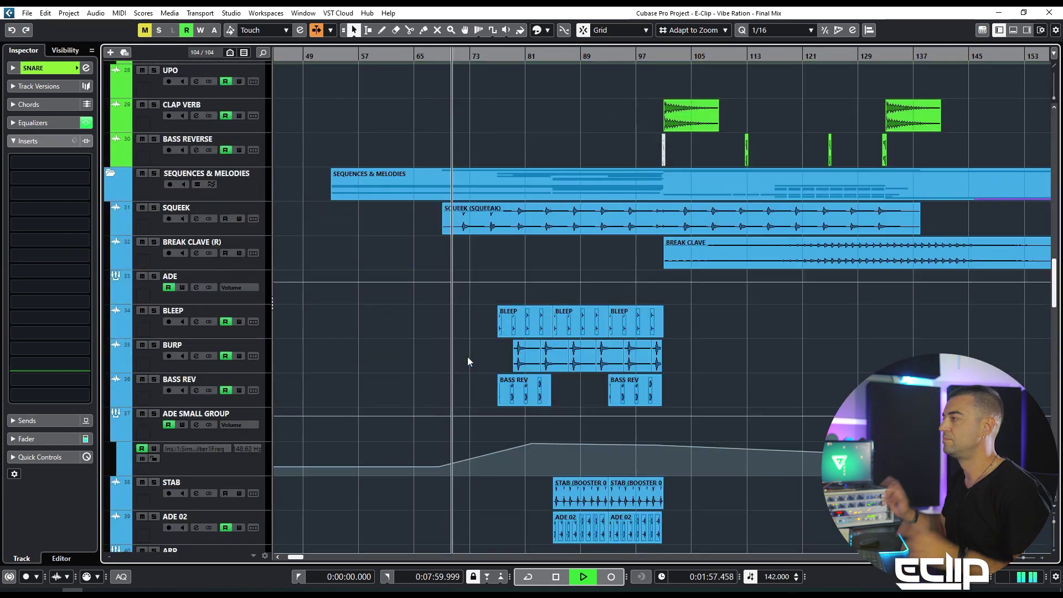
{"action": "scroll", "coordinate": [519, 294], "scroll_direction": "up", "scroll_amount": 5}
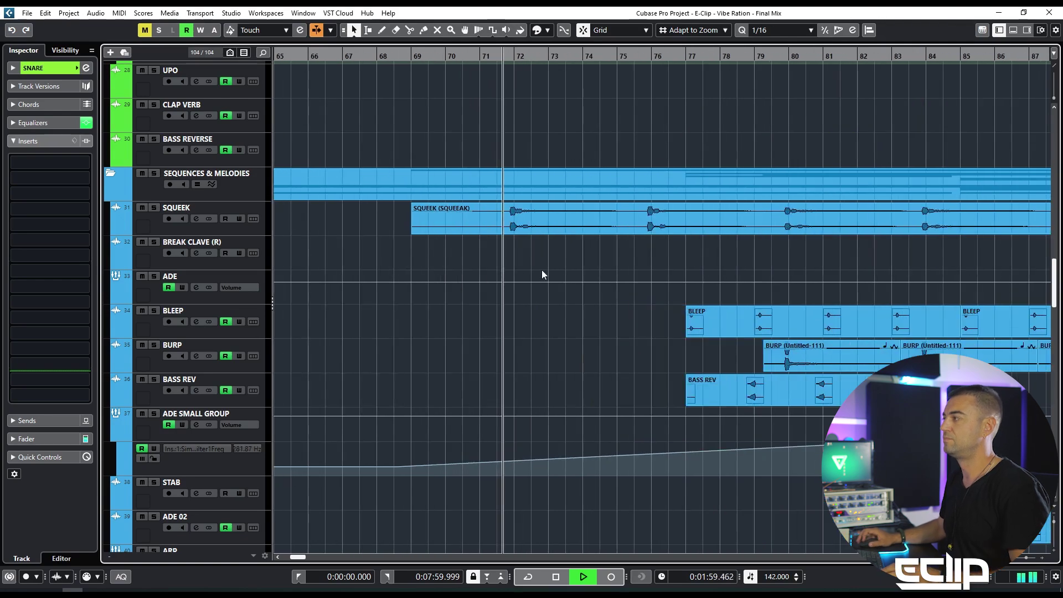
{"action": "scroll", "coordinate": [552, 265], "scroll_direction": "down", "scroll_amount": 2}
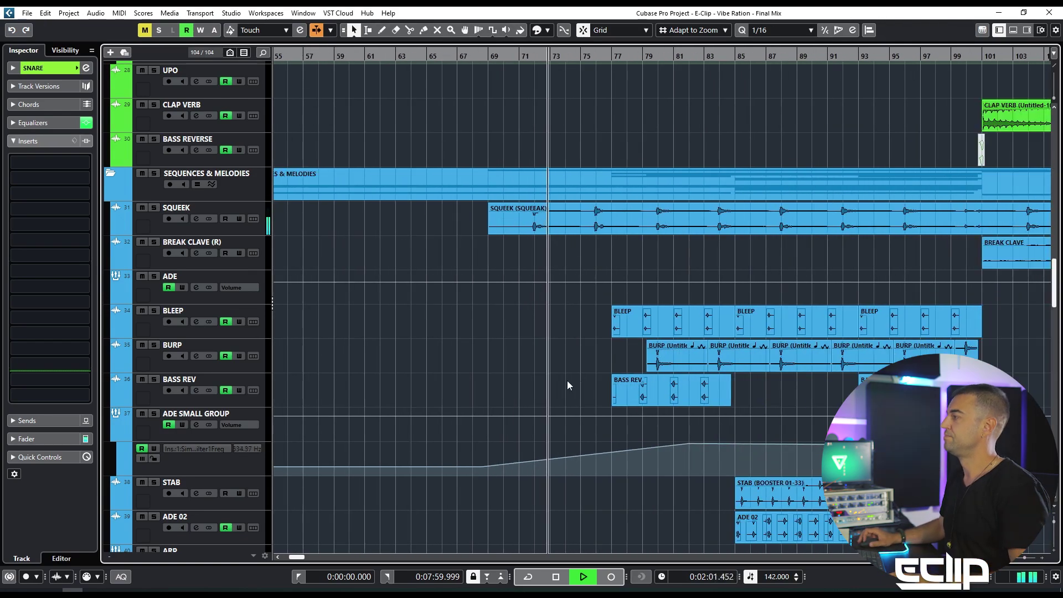
{"action": "scroll", "coordinate": [570, 325], "scroll_direction": "down", "scroll_amount": 3}
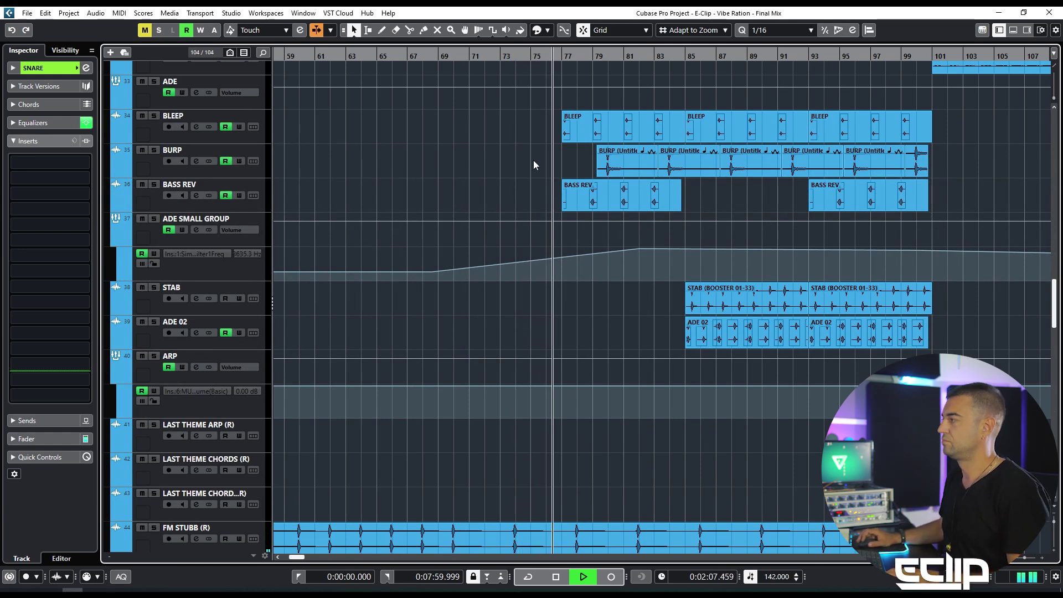
{"action": "left_click_drag", "start_coordinate": [605, 197], "coordinate": [404, 276]}
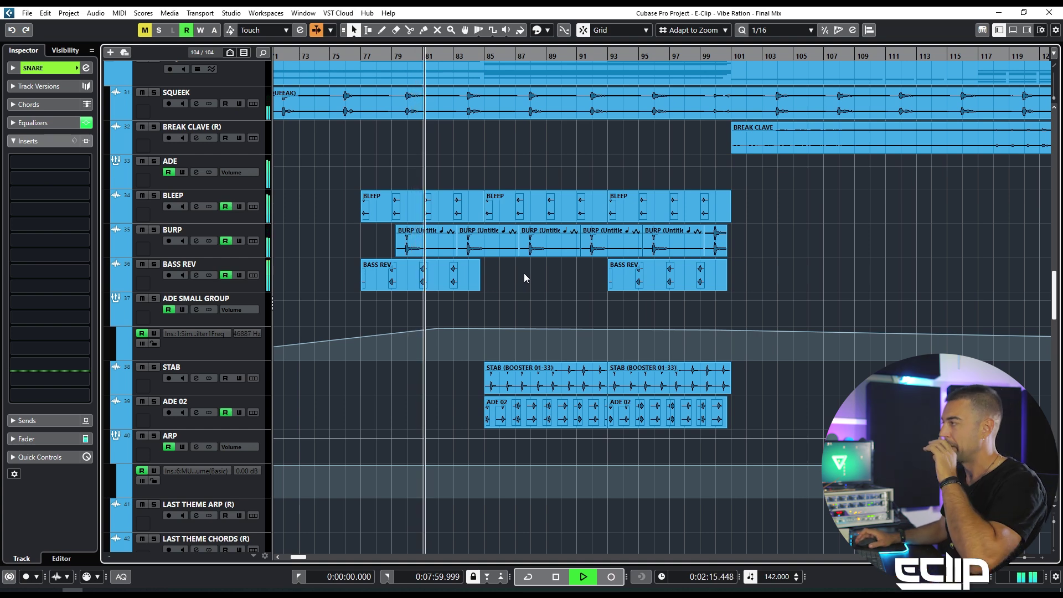
{"action": "scroll", "coordinate": [517, 269], "scroll_direction": "down", "scroll_amount": 2, "text": "ctrl"}
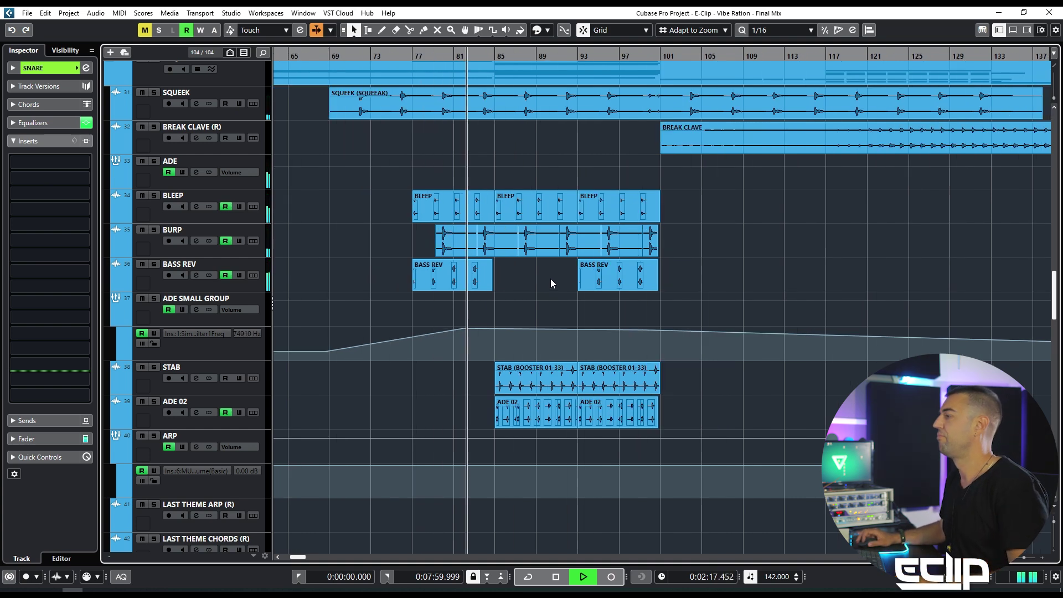
Inspect the STAB and ADE 02 clips that enter at bar 85, briefly selecting them together during playback
{"action": "scroll", "coordinate": [546, 284], "scroll_direction": "down", "scroll_amount": 3}
{"action": "scroll", "coordinate": [544, 284], "scroll_direction": "up", "scroll_amount": 4, "text": "ctrl"}
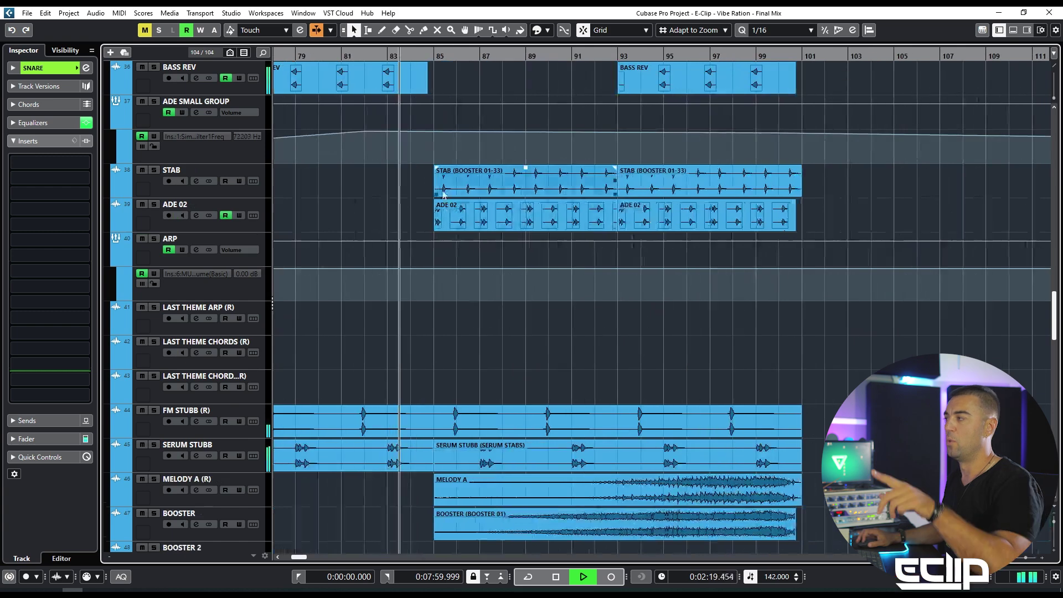
{"action": "left_click", "coordinate": [441, 213]}
{"action": "left_click_drag", "start_coordinate": [428, 178], "coordinate": [867, 205]}
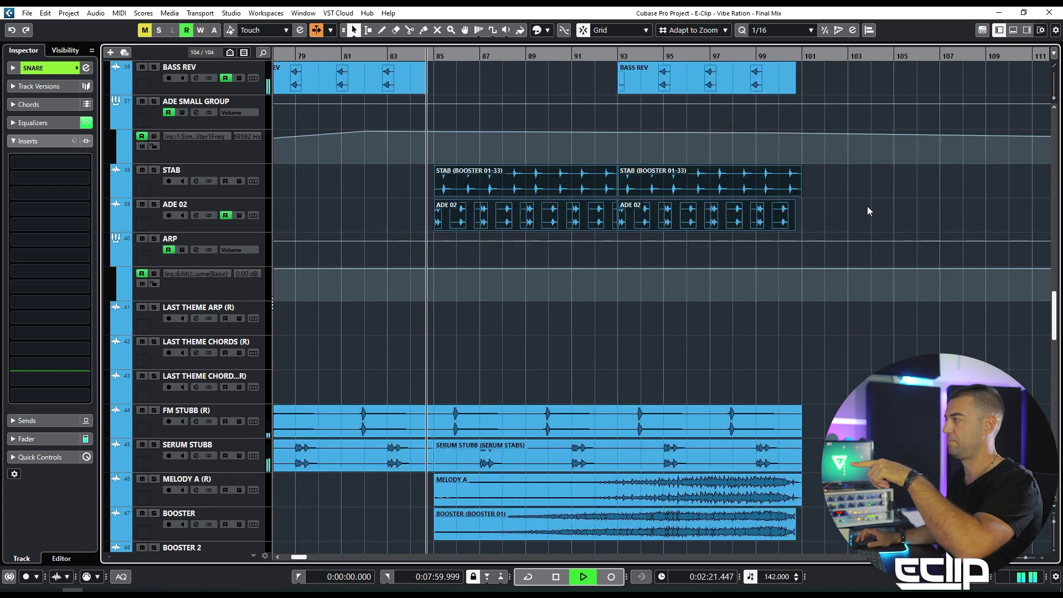
{"action": "left_click", "coordinate": [869, 206]}
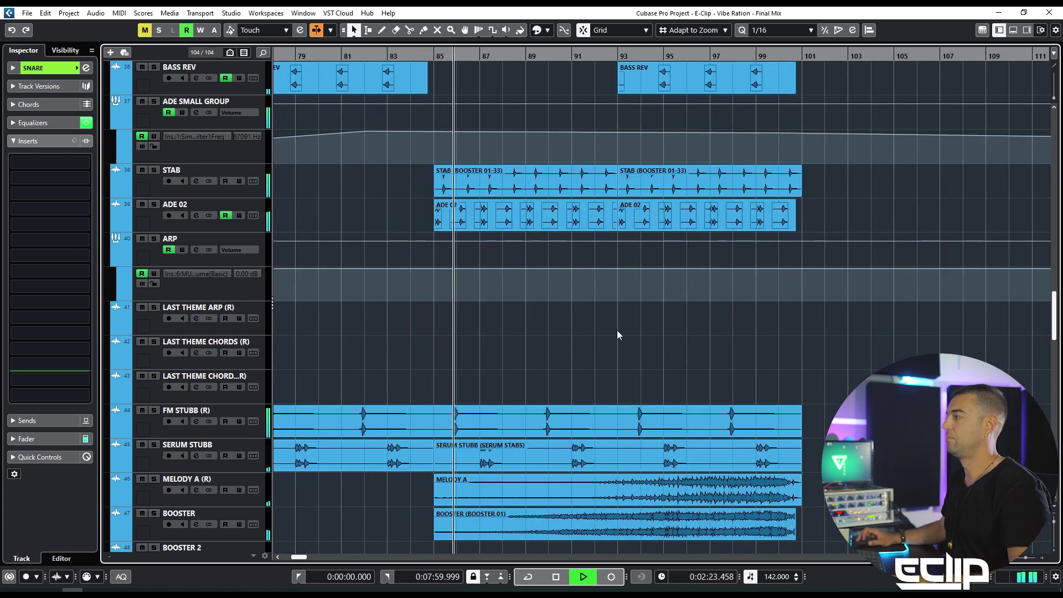
{"action": "scroll", "coordinate": [528, 307], "scroll_direction": "down", "scroll_amount": 2, "text": "ctrl"}
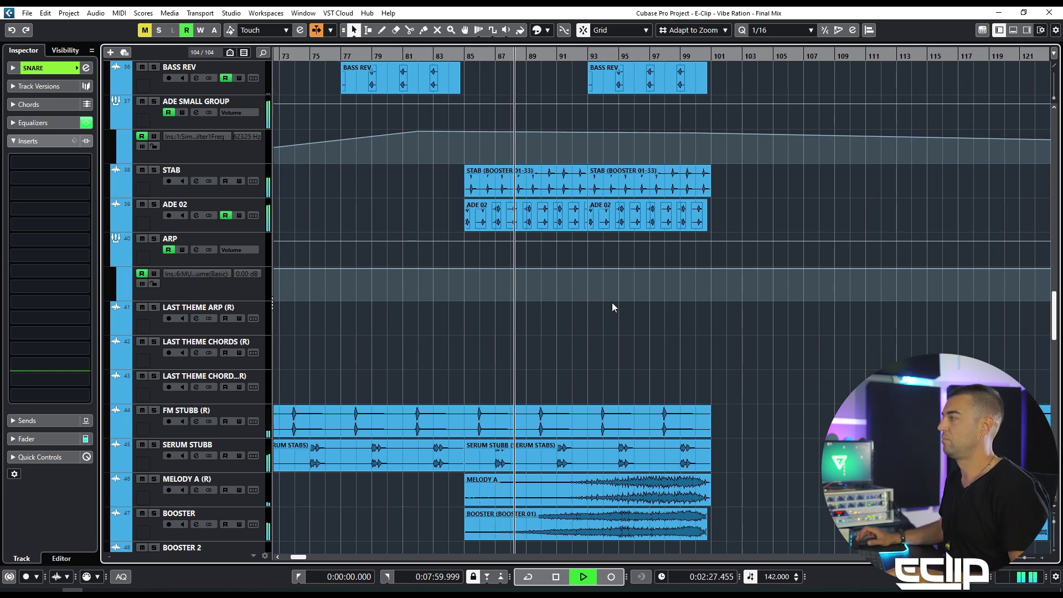
{"action": "scroll", "coordinate": [619, 300], "scroll_direction": "up", "scroll_amount": 4, "text": "ctrl"}
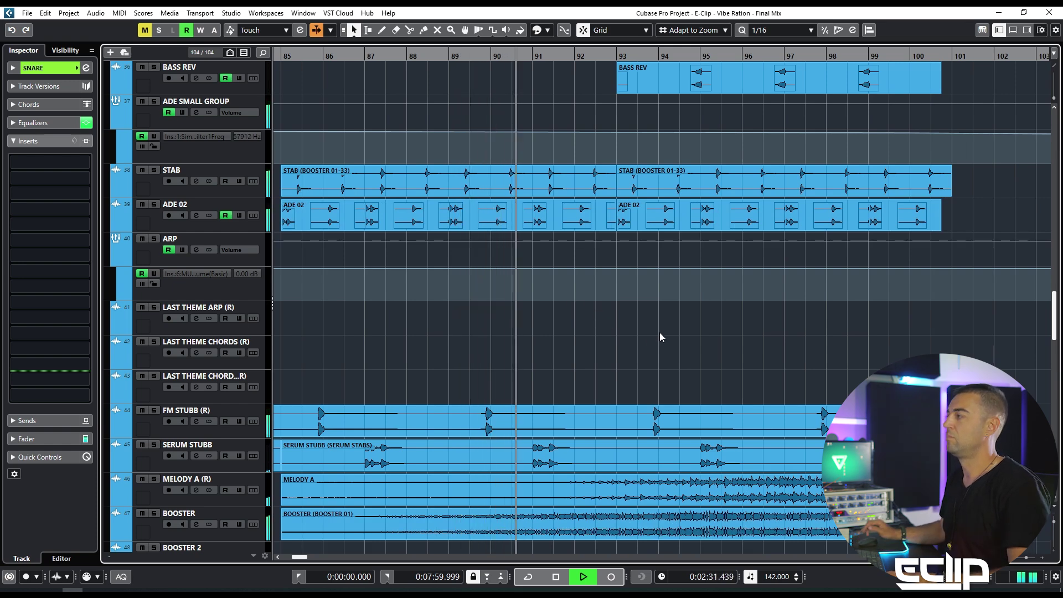
Enlarge the track heights and examine the rising MELODY A and BOOSTER clips before bar 101 while the song plays
{"action": "scroll", "coordinate": [659, 332], "scroll_direction": "down", "scroll_amount": 2, "text": "ctrl"}
{"action": "scroll", "coordinate": [645, 333], "scroll_direction": "down", "scroll_amount": 1, "text": "ctrl"}
{"action": "scroll", "coordinate": [657, 334], "scroll_direction": "up", "scroll_amount": 5}
{"action": "left_click_drag", "start_coordinate": [845, 308], "coordinate": [669, 342]}
{"action": "scroll", "coordinate": [659, 332], "scroll_direction": "down", "scroll_amount": 4, "text": "ctrl"}
{"action": "scroll", "coordinate": [659, 317], "scroll_direction": "down", "scroll_amount": 6}
{"action": "left_click_drag", "start_coordinate": [669, 210], "coordinate": [554, 271]}
{"action": "left_click", "coordinate": [400, 288]}
{"action": "scroll", "coordinate": [438, 280], "scroll_direction": "up", "scroll_amount": 3, "text": "ctrl+shift"}
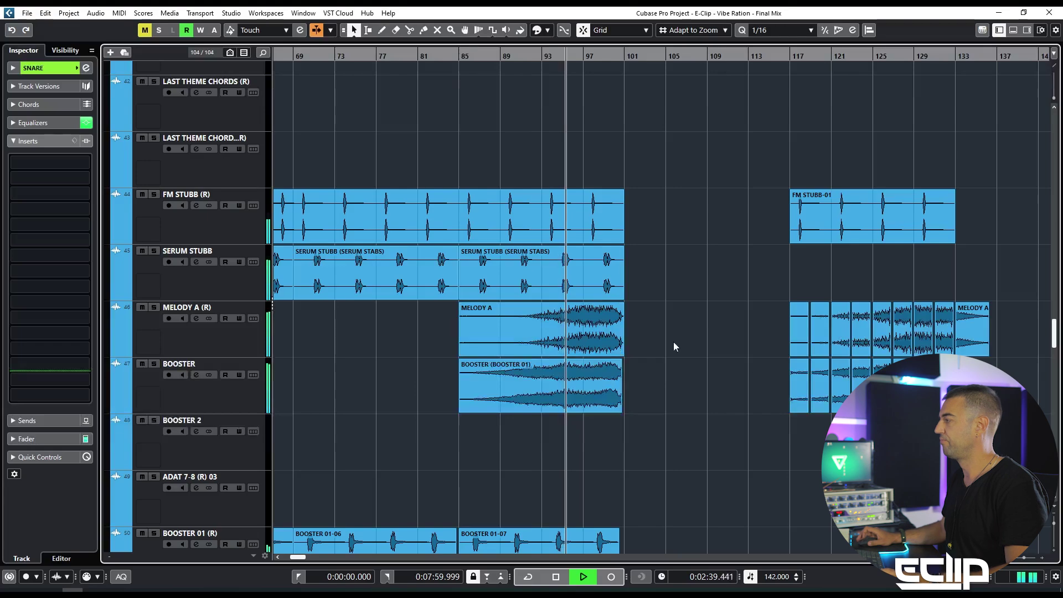
Follow the playback across the BOOSTER, BOOSTER 01 (R) and ADAT 7-8 (R) 04 sequences up to bar 101
{"action": "scroll", "coordinate": [640, 341], "scroll_direction": "up", "scroll_amount": 3, "text": "ctrl"}
{"action": "scroll", "coordinate": [665, 249], "scroll_direction": "down", "scroll_amount": 3}
{"action": "scroll", "coordinate": [688, 257], "scroll_direction": "down", "scroll_amount": 3, "text": "ctrl"}
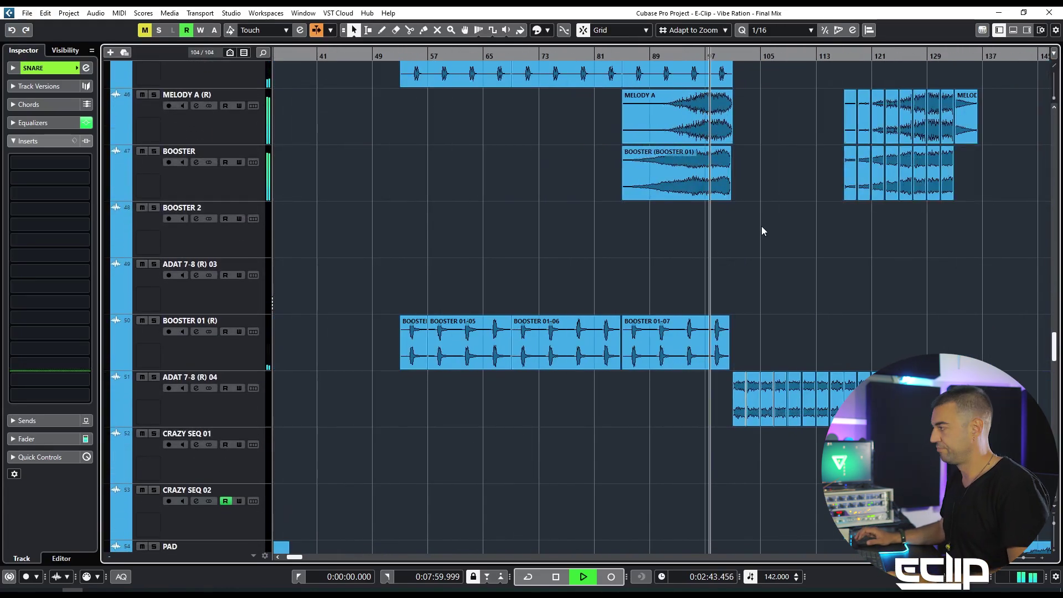
{"action": "scroll", "coordinate": [753, 238], "scroll_direction": "down", "scroll_amount": 2, "text": "ctrl"}
{"action": "scroll", "coordinate": [720, 240], "scroll_direction": "up", "scroll_amount": 4, "text": "ctrl"}
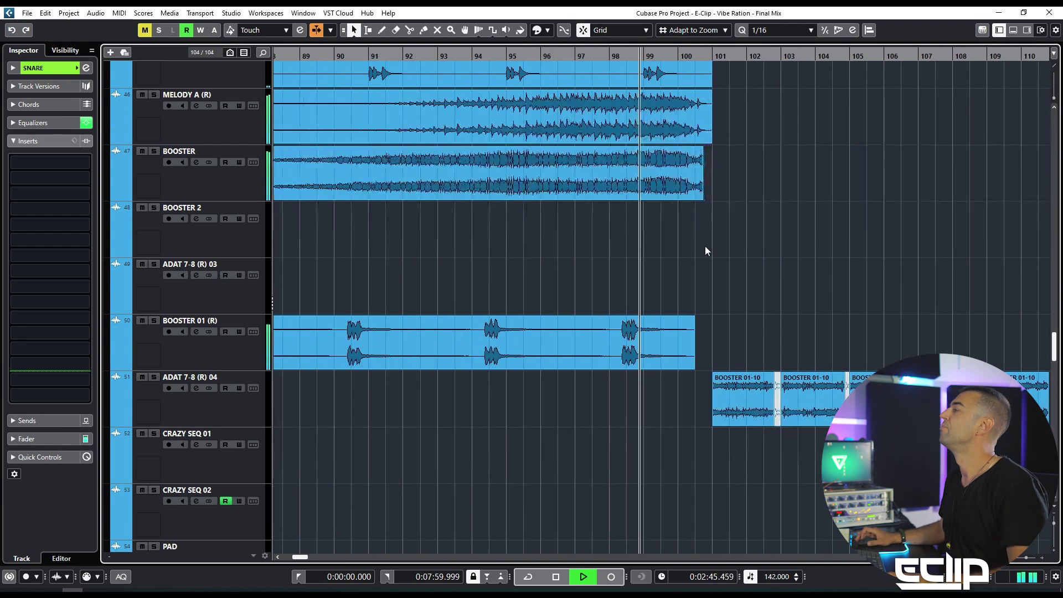
{"action": "scroll", "coordinate": [722, 252], "scroll_direction": "up", "scroll_amount": 3}
{"action": "scroll", "coordinate": [717, 260], "scroll_direction": "up", "scroll_amount": 2, "text": "ctrl"}
{"action": "scroll", "coordinate": [718, 249], "scroll_direction": "down", "scroll_amount": 1}
{"action": "scroll", "coordinate": [723, 237], "scroll_direction": "down", "scroll_amount": 2, "text": "ctrl"}
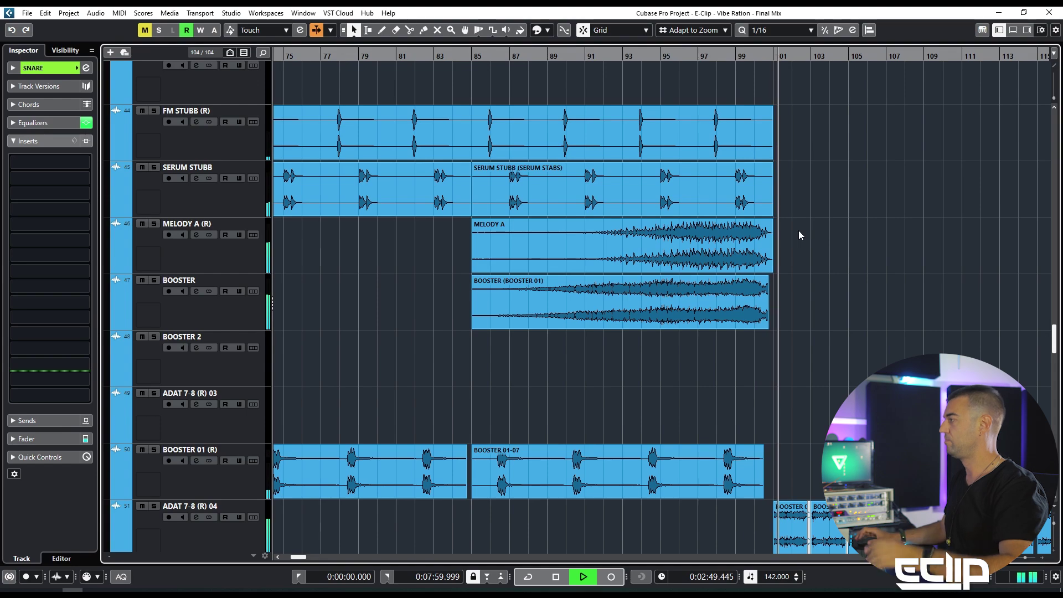
Stop the playback and reduce the track heights so more of the sequence tracks fit in view
{"action": "key", "text": "space"}
{"action": "scroll", "coordinate": [554, 233], "scroll_direction": "down", "scroll_amount": 1}
{"action": "scroll", "coordinate": [583, 250], "scroll_direction": "down", "scroll_amount": 4, "text": "ctrl"}
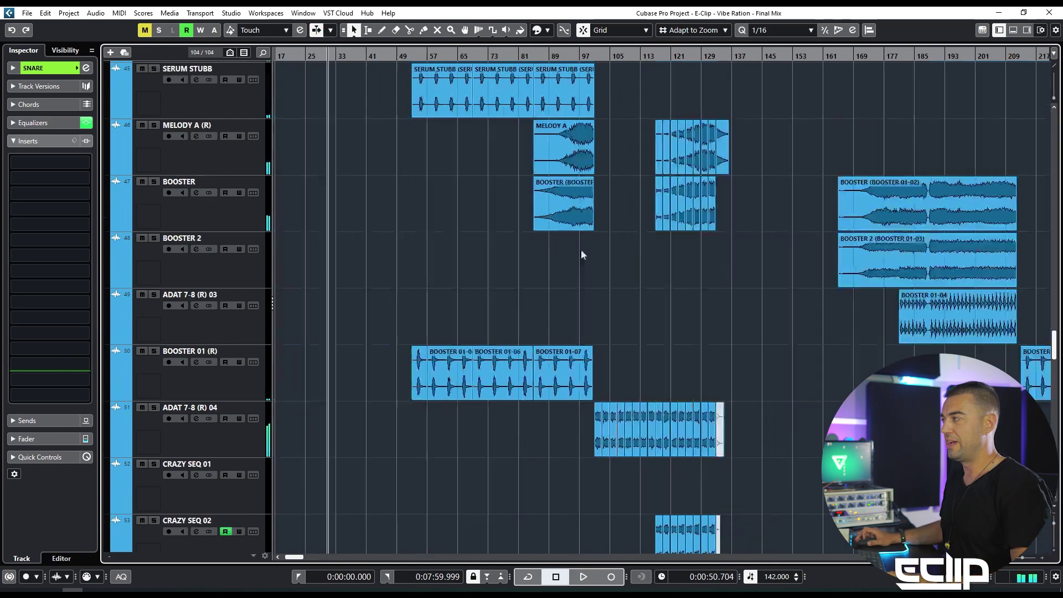
{"action": "left_click", "coordinate": [251, 398]}
{"action": "scroll", "coordinate": [464, 360], "scroll_direction": "down", "scroll_amount": 6}
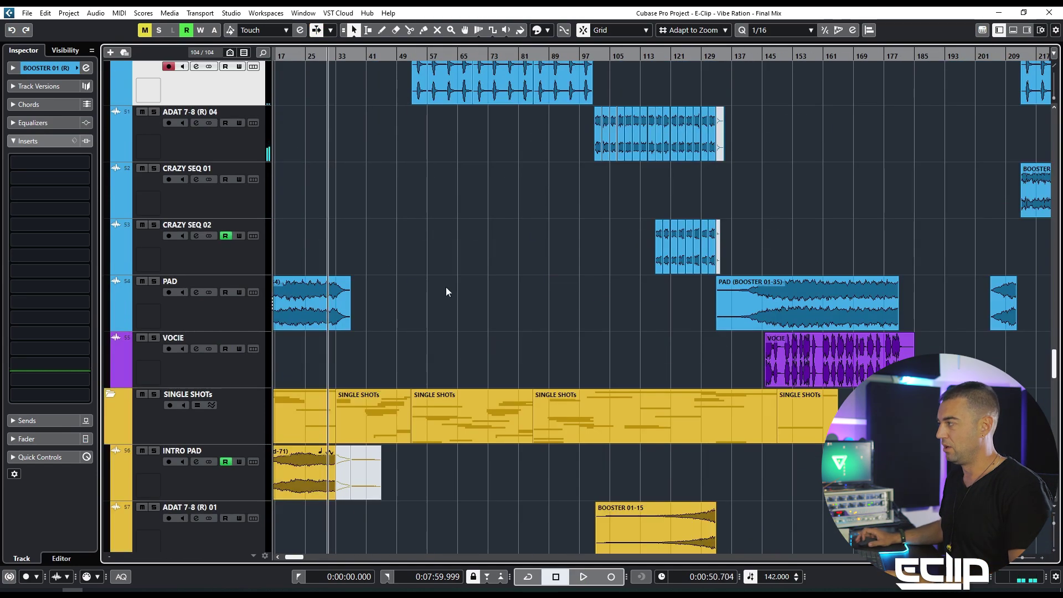
{"action": "scroll", "coordinate": [447, 287], "scroll_direction": "up", "scroll_amount": 4}
{"action": "key", "text": "shift+g"}
{"action": "key", "text": "shift+g"}
{"action": "key", "text": "shift+g"}
{"action": "scroll", "coordinate": [446, 285], "scroll_direction": "up", "scroll_amount": 5}
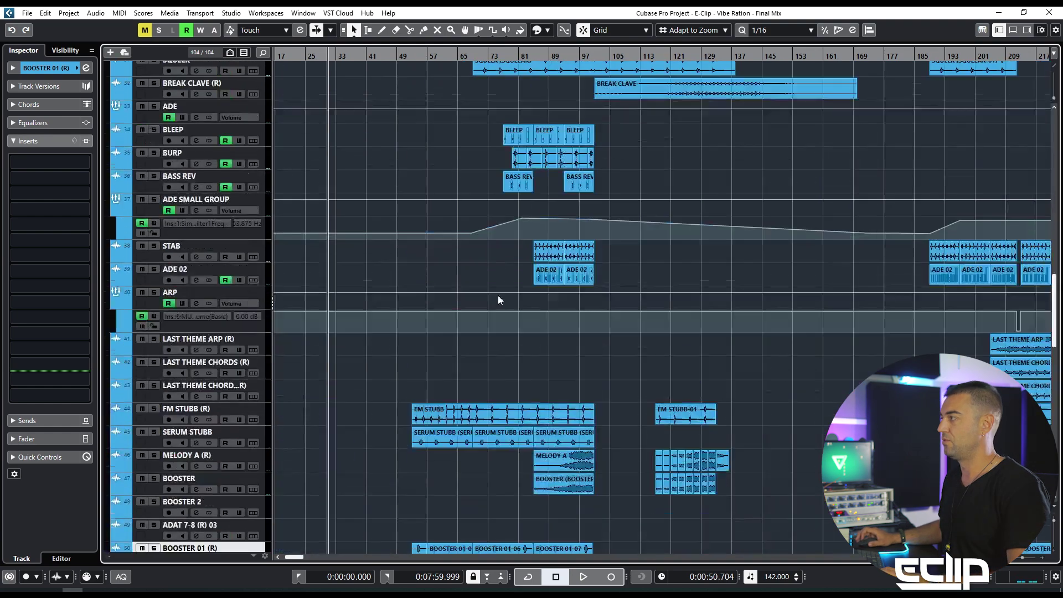
Select the tracks from ADE through CRAZY SEQ 02 and solo them
{"action": "left_click", "coordinate": [264, 108]}
{"action": "scroll", "coordinate": [417, 356], "scroll_direction": "down", "scroll_amount": 4}
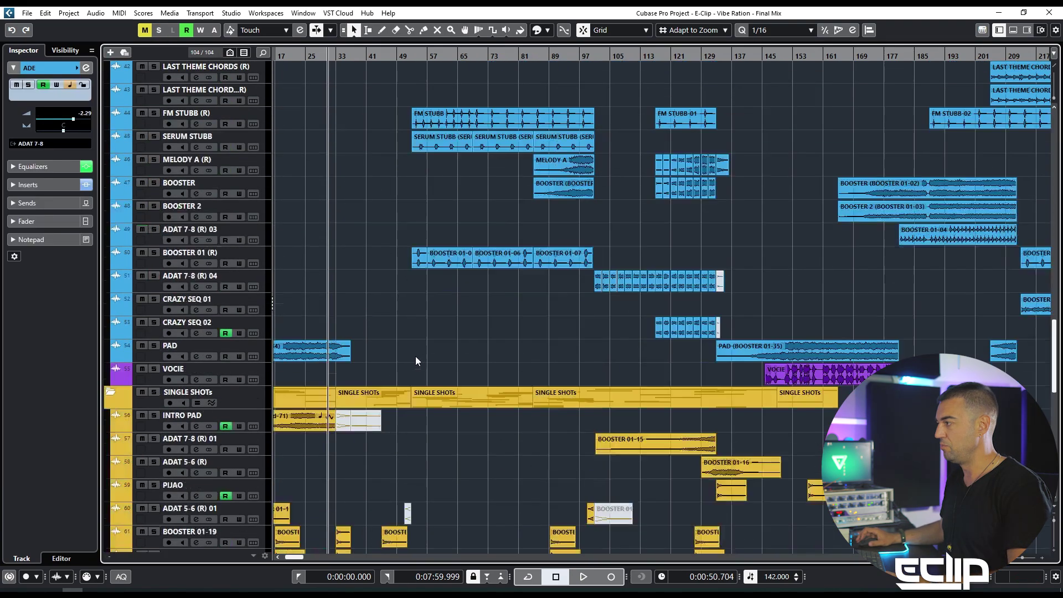
{"action": "key", "text": "s"}
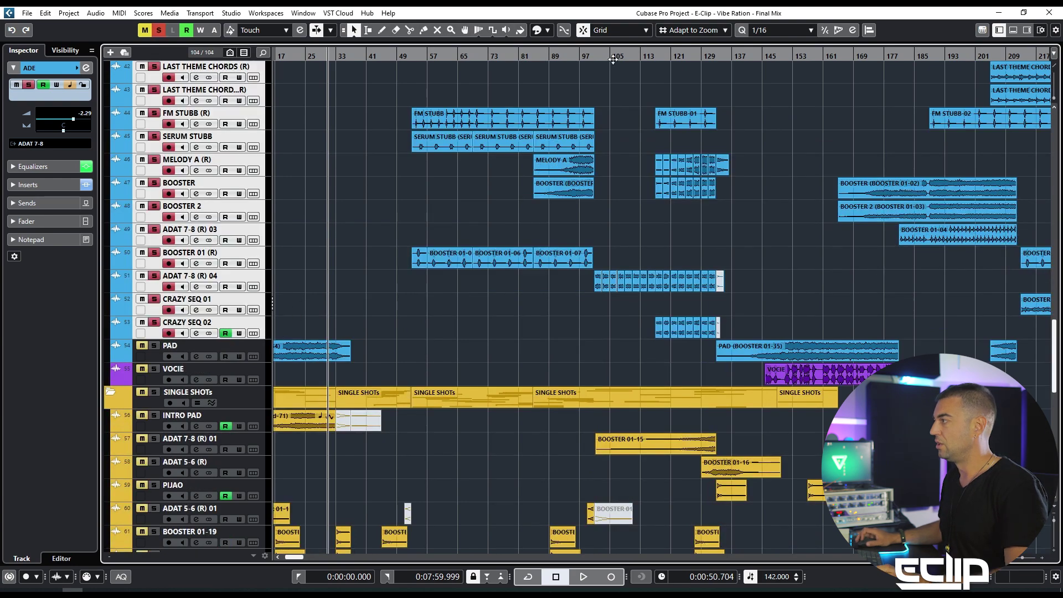
Mute the MELODY A and BOOSTER clips between bars 85 and 101
{"action": "scroll", "coordinate": [510, 250], "scroll_direction": "up", "scroll_amount": 6}
{"action": "scroll", "coordinate": [593, 323], "scroll_direction": "up", "scroll_amount": 2, "text": "ctrl"}
{"action": "scroll", "coordinate": [474, 288], "scroll_direction": "down", "scroll_amount": 4}
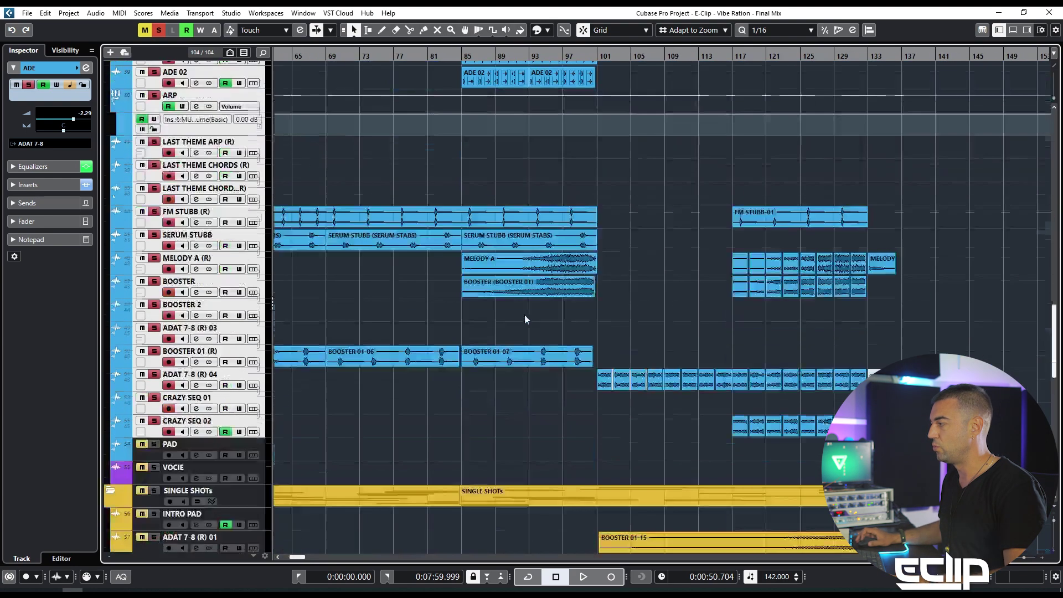
{"action": "key", "text": "7"}
{"action": "left_click_drag", "start_coordinate": [443, 265], "coordinate": [522, 287]}
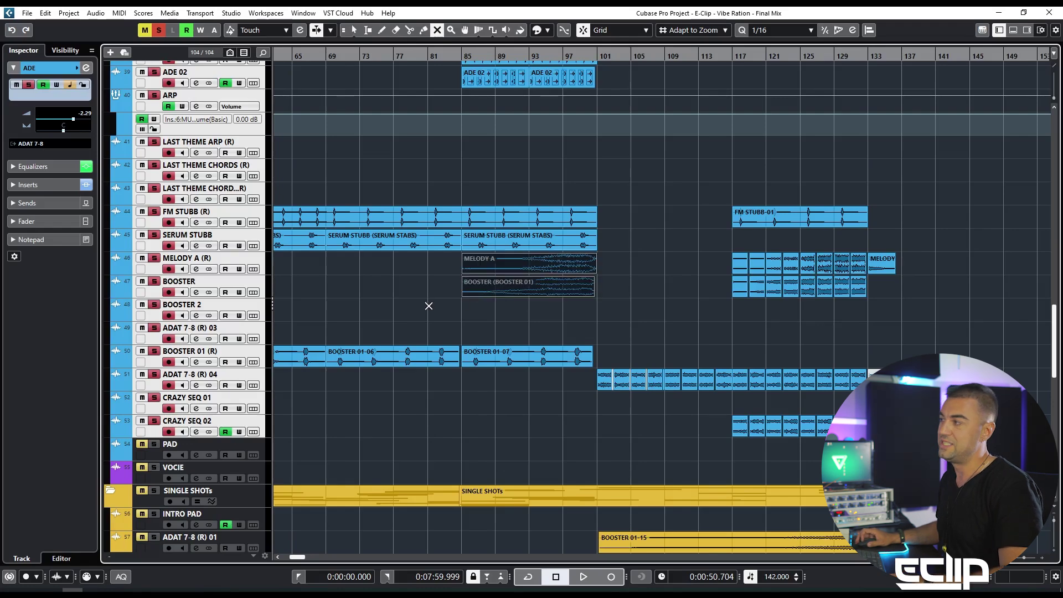
Play the soloed sequence tracks from bar 85
{"action": "scroll", "coordinate": [466, 305], "scroll_direction": "left", "scroll_amount": 4}
{"action": "scroll", "coordinate": [443, 309], "scroll_direction": "down", "scroll_amount": 3}
{"action": "scroll", "coordinate": [438, 307], "scroll_direction": "down", "scroll_amount": 2, "text": "ctrl"}
{"action": "scroll", "coordinate": [430, 285], "scroll_direction": "up", "scroll_amount": 5}
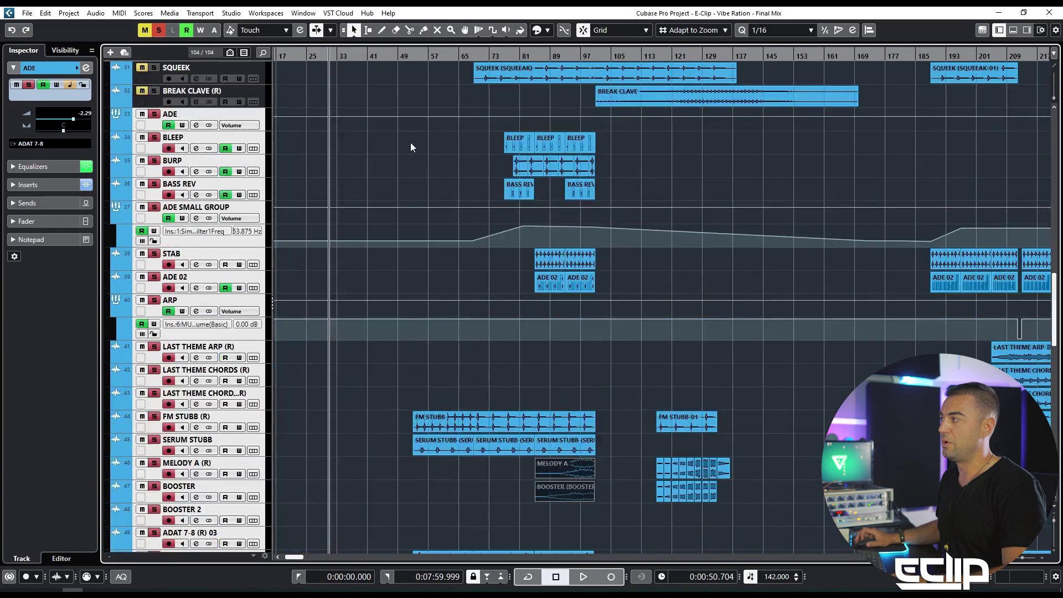
{"action": "left_click", "coordinate": [534, 54]}
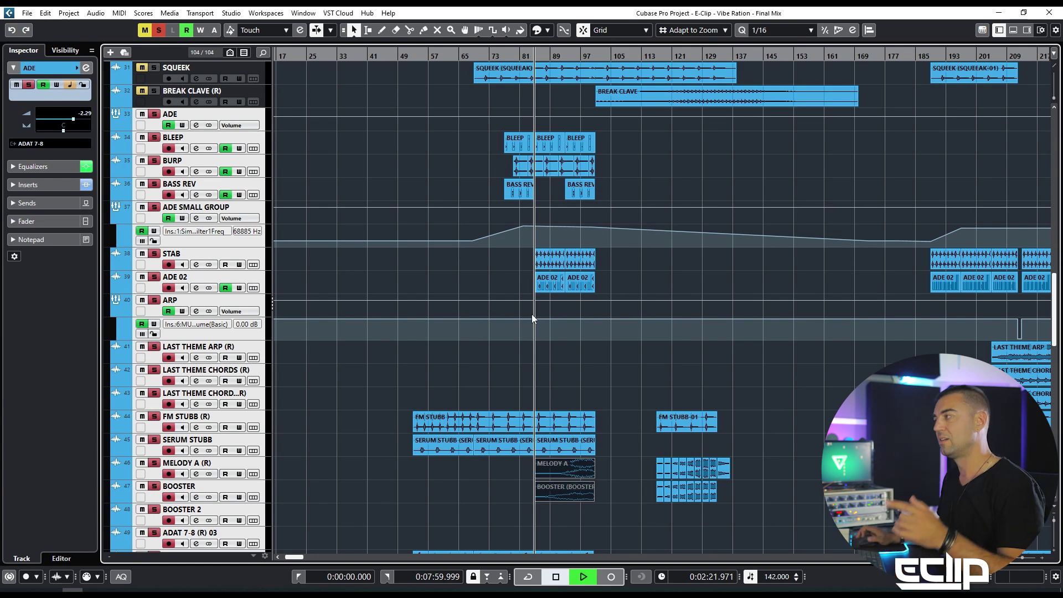
{"action": "key", "text": "space"}
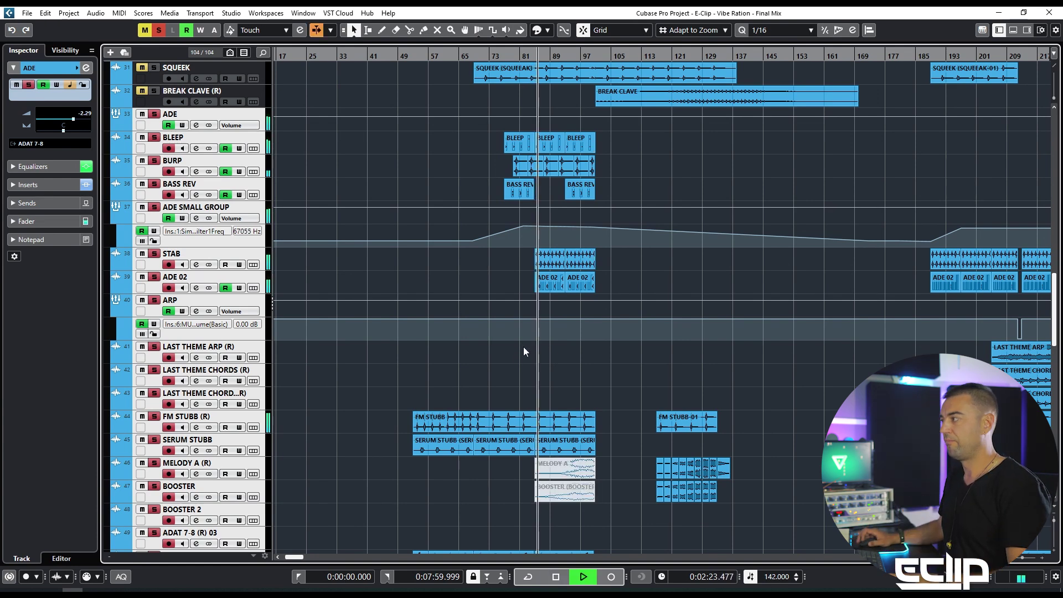
Add the KICK & BASS folder to the solo and listen to it with the sequences past bar 93
{"action": "scroll", "coordinate": [523, 347], "scroll_direction": "up", "scroll_amount": 3, "text": "ctrl"}
{"action": "scroll", "coordinate": [554, 321], "scroll_direction": "up", "scroll_amount": 6}
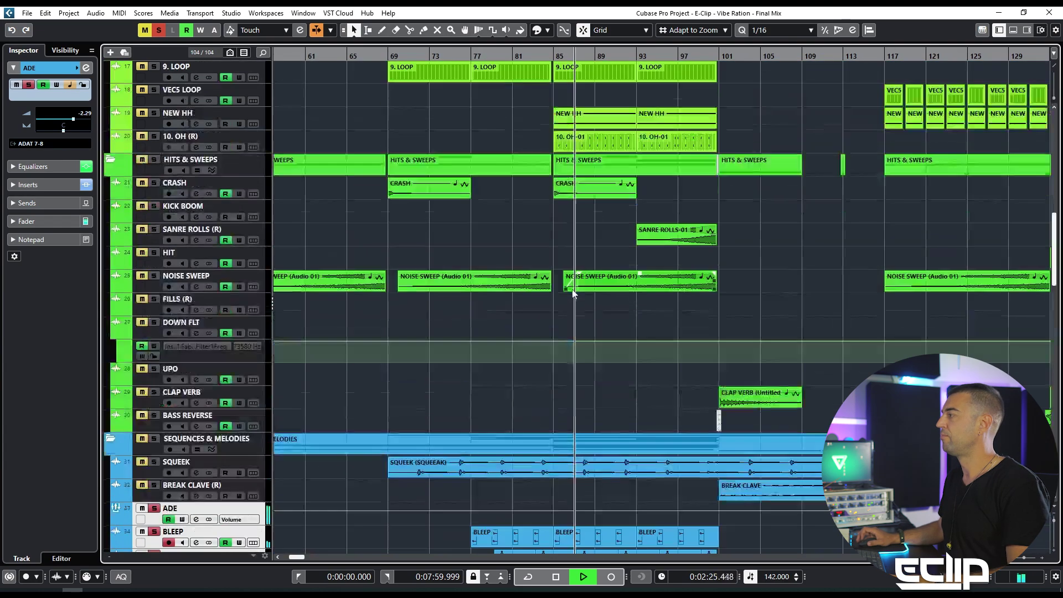
{"action": "scroll", "coordinate": [574, 294], "scroll_direction": "up", "scroll_amount": 5}
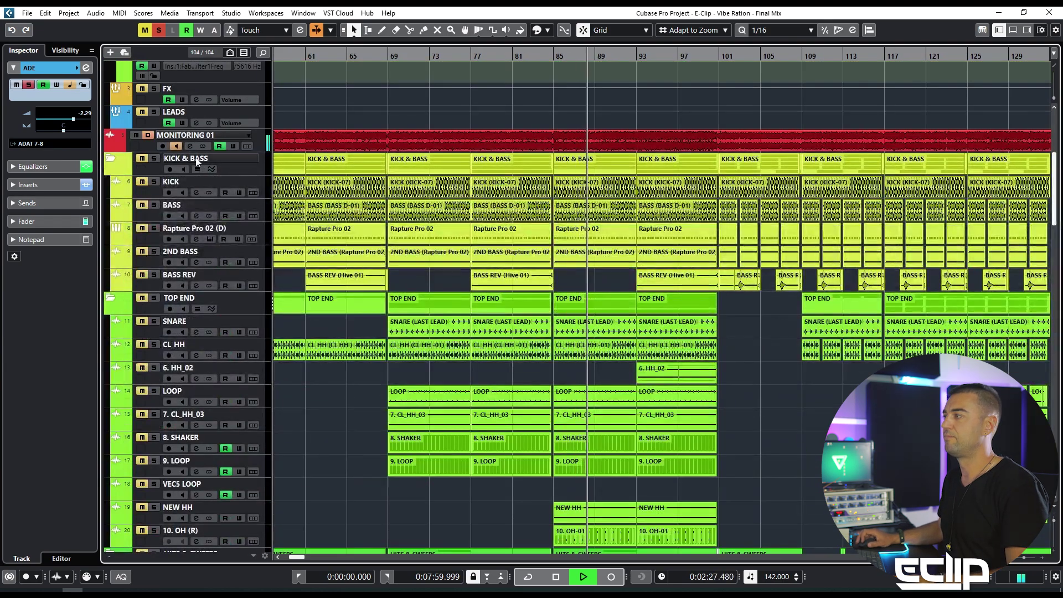
{"action": "scroll", "coordinate": [673, 177], "scroll_direction": "down", "scroll_amount": 9}
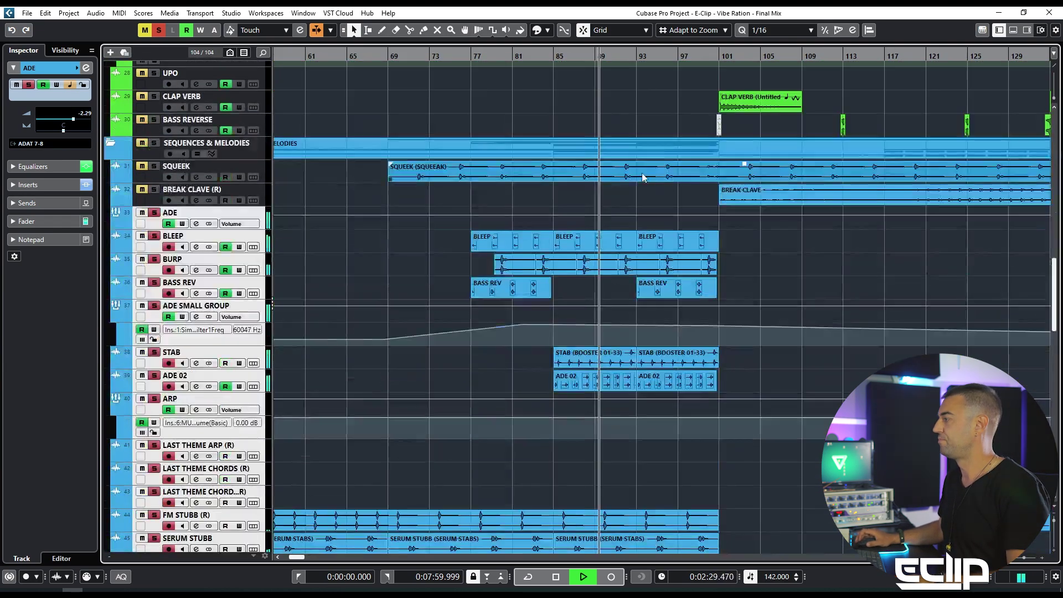
{"action": "scroll", "coordinate": [111, 104], "scroll_direction": "up", "scroll_amount": 4}
{"action": "scroll", "coordinate": [111, 104], "scroll_direction": "up", "scroll_amount": 5}
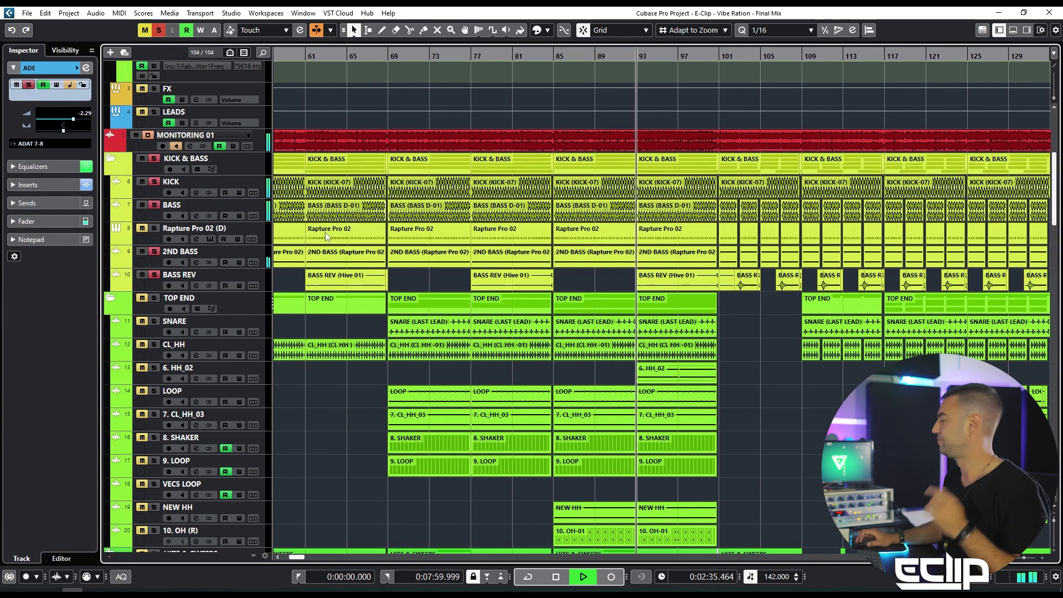
{"action": "scroll", "coordinate": [699, 254], "scroll_direction": "down", "scroll_amount": 5}
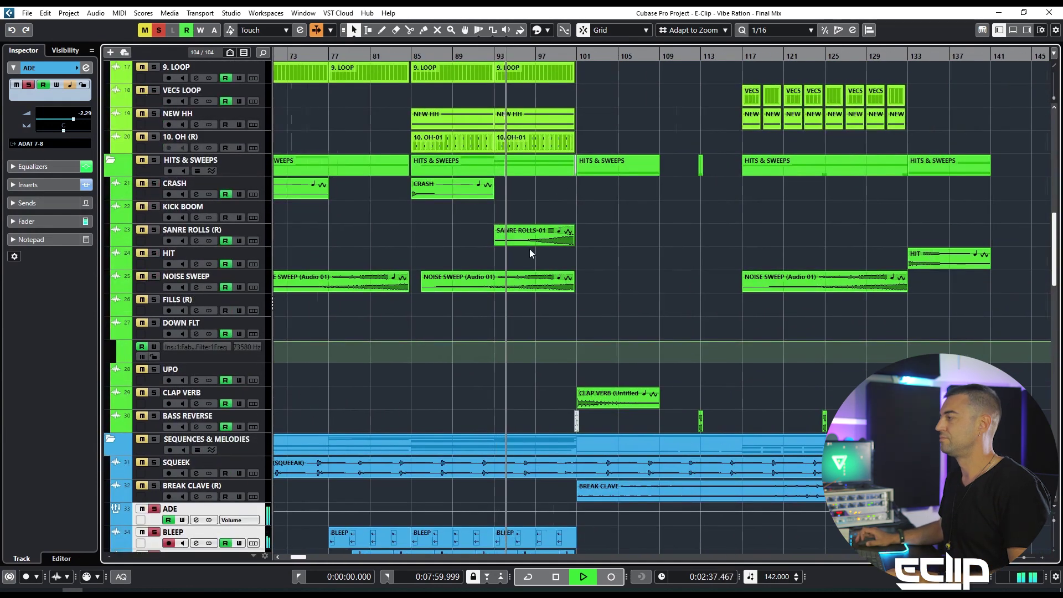
{"action": "scroll", "coordinate": [530, 248], "scroll_direction": "up", "scroll_amount": 2, "text": "ctrl"}
{"action": "scroll", "coordinate": [512, 221], "scroll_direction": "down", "scroll_amount": 5}
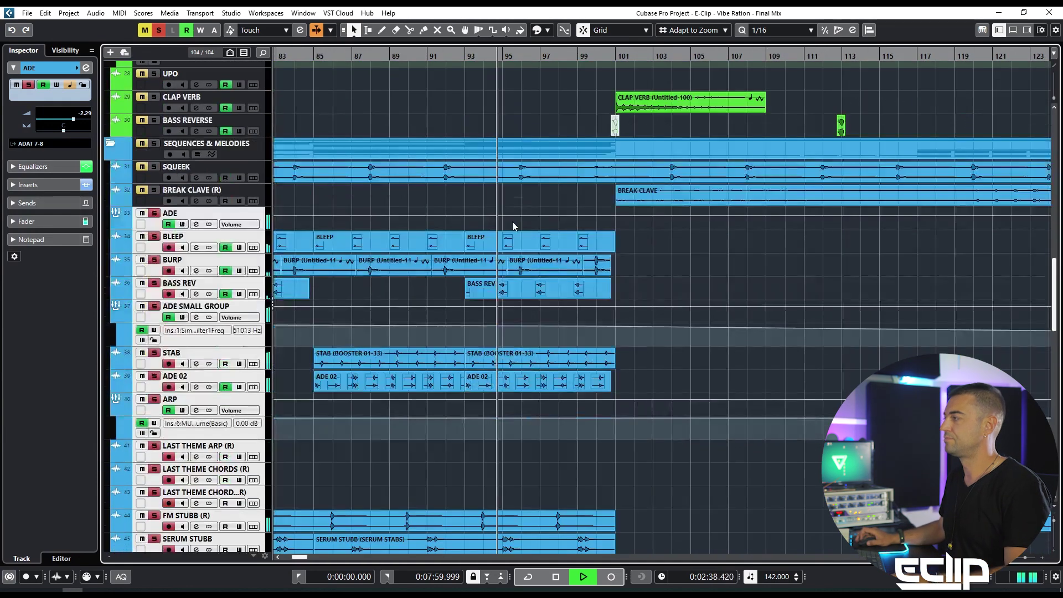
Stop the playback and clear all solos in the project
{"action": "key", "text": "space"}
{"action": "left_click", "coordinate": [158, 30]}
{"action": "scroll", "coordinate": [795, 234], "scroll_direction": "down", "scroll_amount": 3, "text": "ctrl"}
{"action": "scroll", "coordinate": [492, 317], "scroll_direction": "up", "scroll_amount": 6}
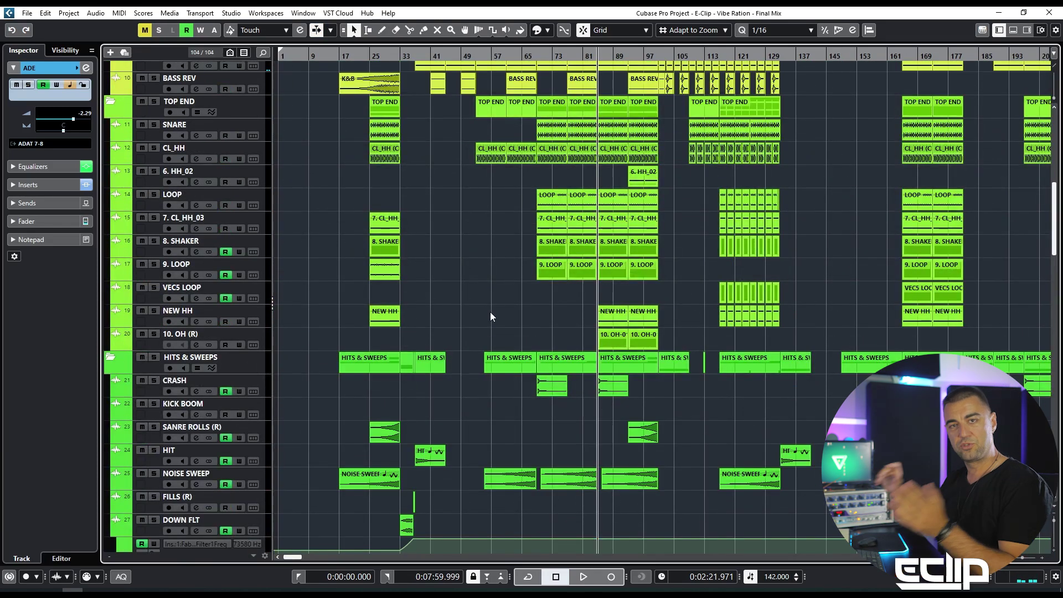
Look over the whole arrangement, from the kick, bass and top-end tracks to the sequences and group automation
{"action": "scroll", "coordinate": [371, 319], "scroll_direction": "up", "scroll_amount": 3}
{"action": "left_click_drag", "start_coordinate": [468, 334], "coordinate": [551, 384]}
{"action": "left_click", "coordinate": [463, 378]}
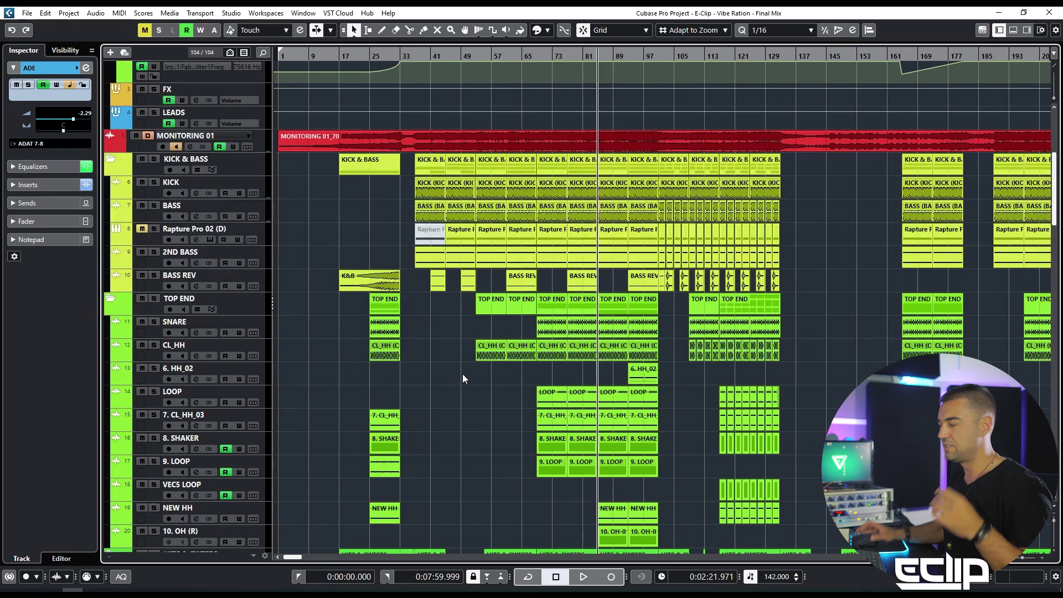
{"action": "scroll", "coordinate": [463, 374], "scroll_direction": "down", "scroll_amount": 15}
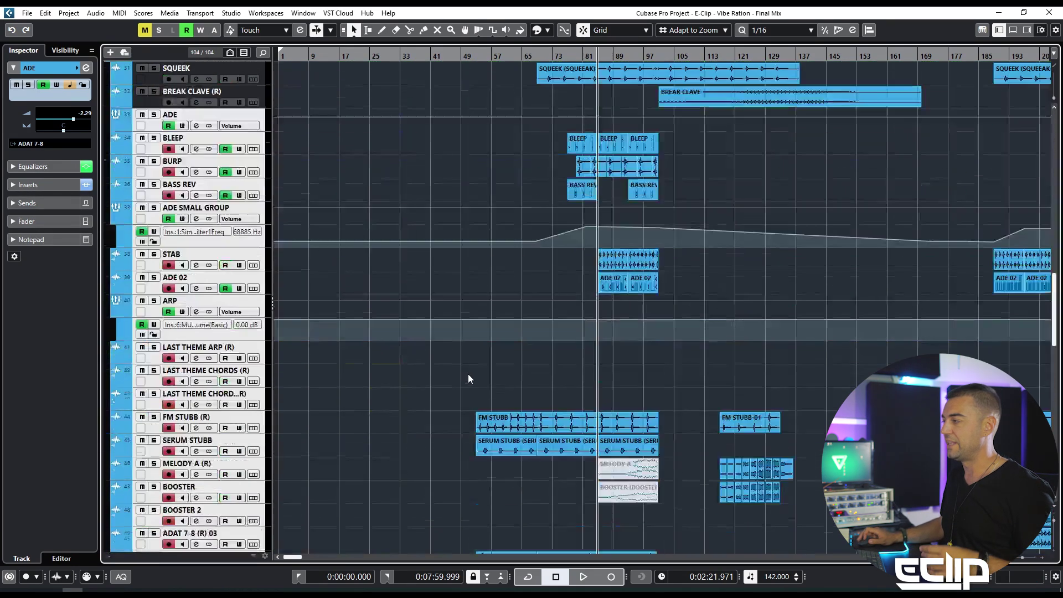
{"action": "scroll", "coordinate": [463, 321], "scroll_direction": "up", "scroll_amount": 15}
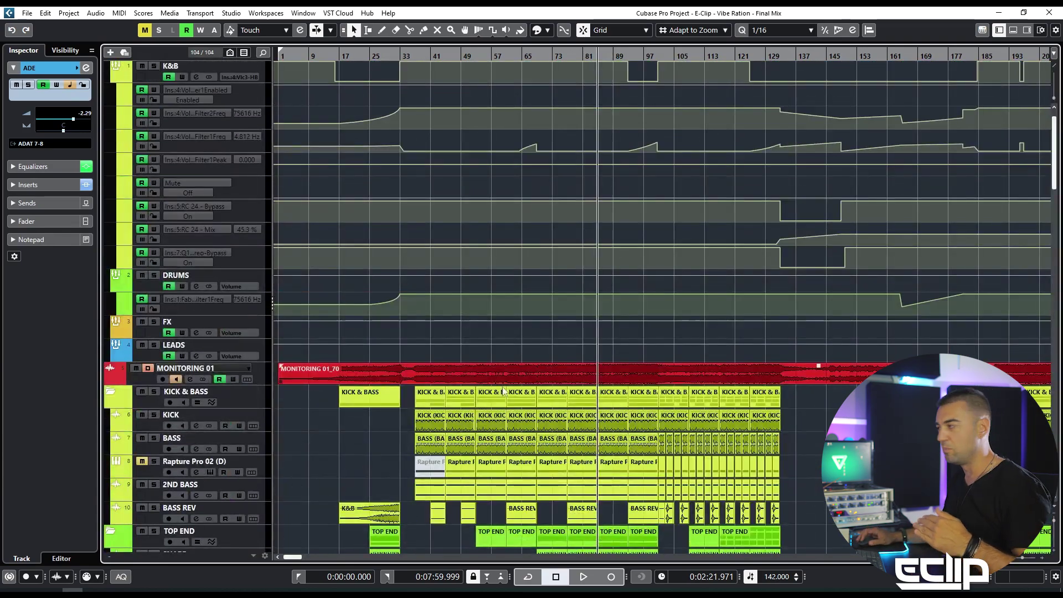
Play the arrangement from bar 69 while viewing the single-shot tracks around ALB 01 and ALIEN FROGS, and stop playback
{"action": "scroll", "coordinate": [524, 374], "scroll_direction": "down", "scroll_amount": 3}
{"action": "left_click_drag", "start_coordinate": [548, 397], "coordinate": [596, 505]}
{"action": "left_click", "coordinate": [512, 418]}
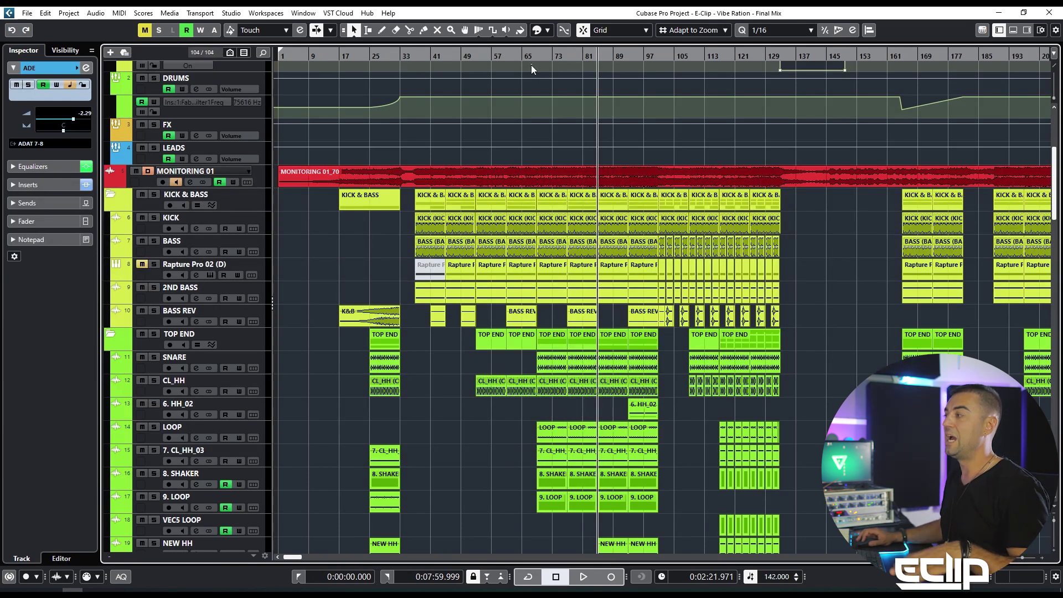
{"action": "left_click_drag", "start_coordinate": [533, 56], "coordinate": [542, 65]}
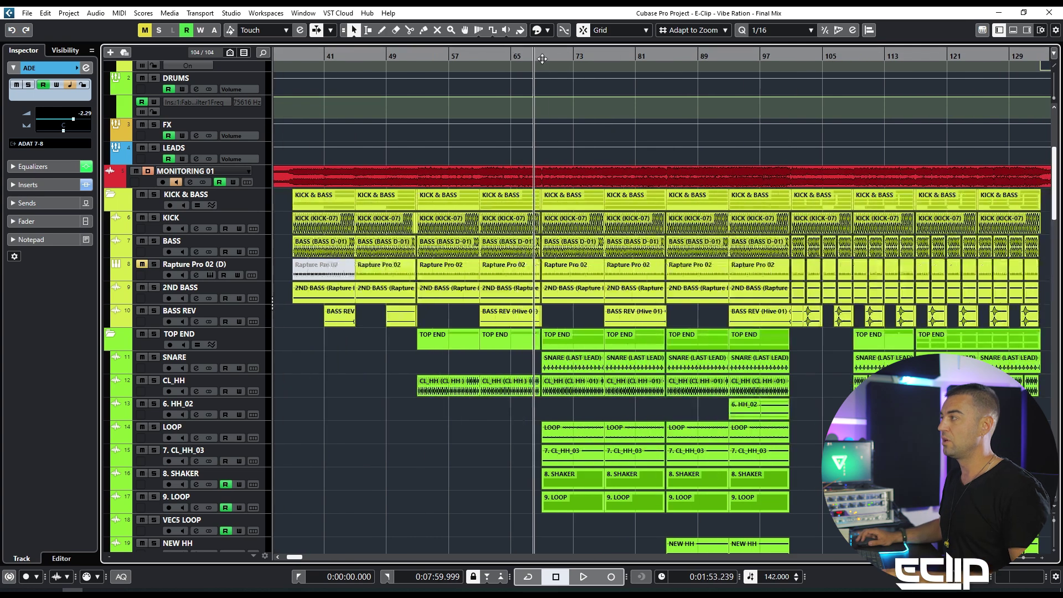
{"action": "scroll", "coordinate": [554, 191], "scroll_direction": "down", "scroll_amount": 15}
{"action": "scroll", "coordinate": [551, 191], "scroll_direction": "down", "scroll_amount": 2}
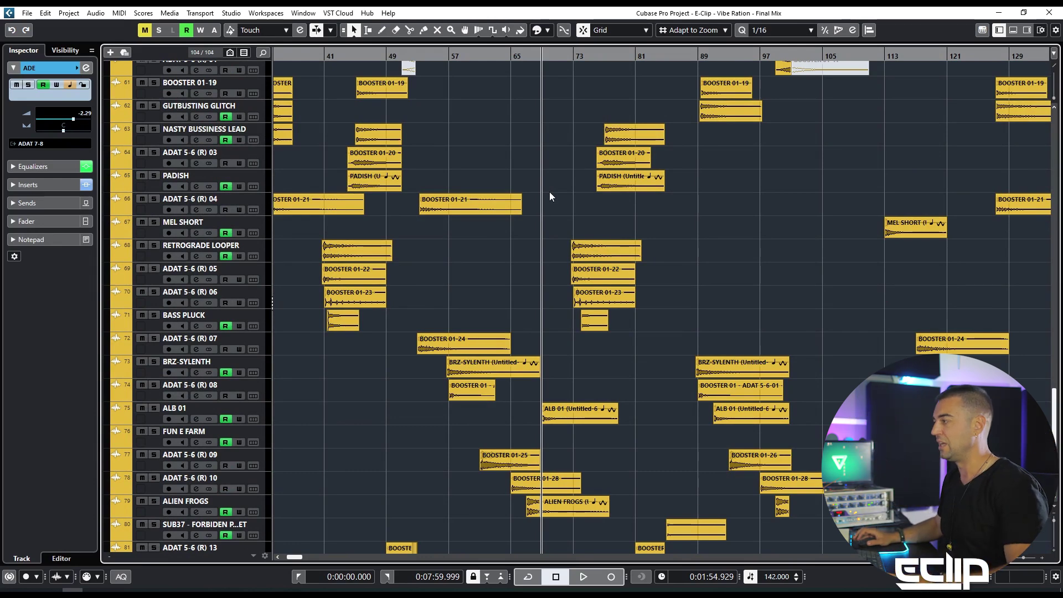
{"action": "key", "text": "space"}
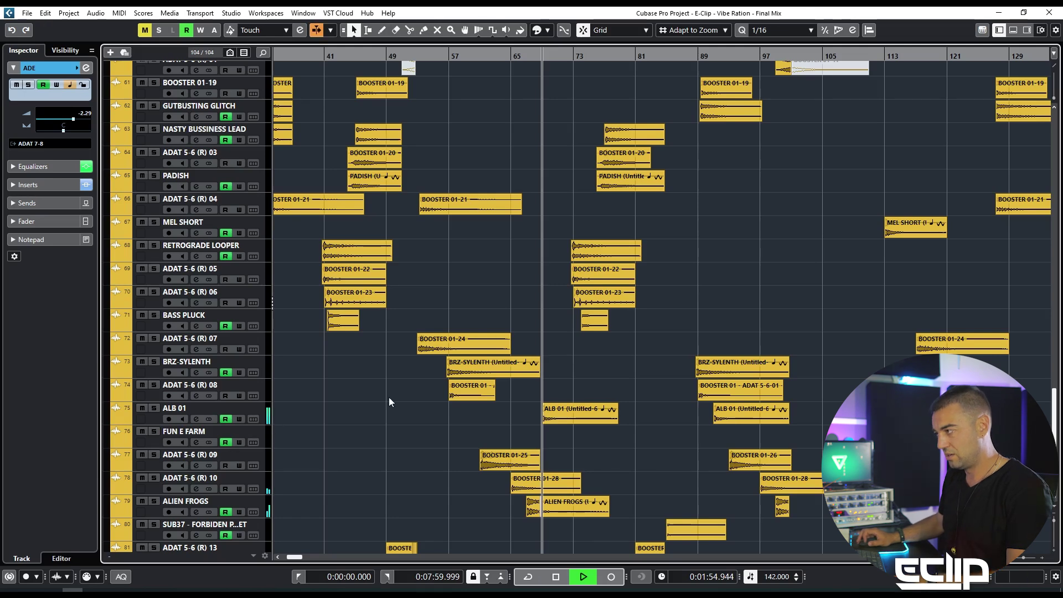
{"action": "key", "text": "h"}
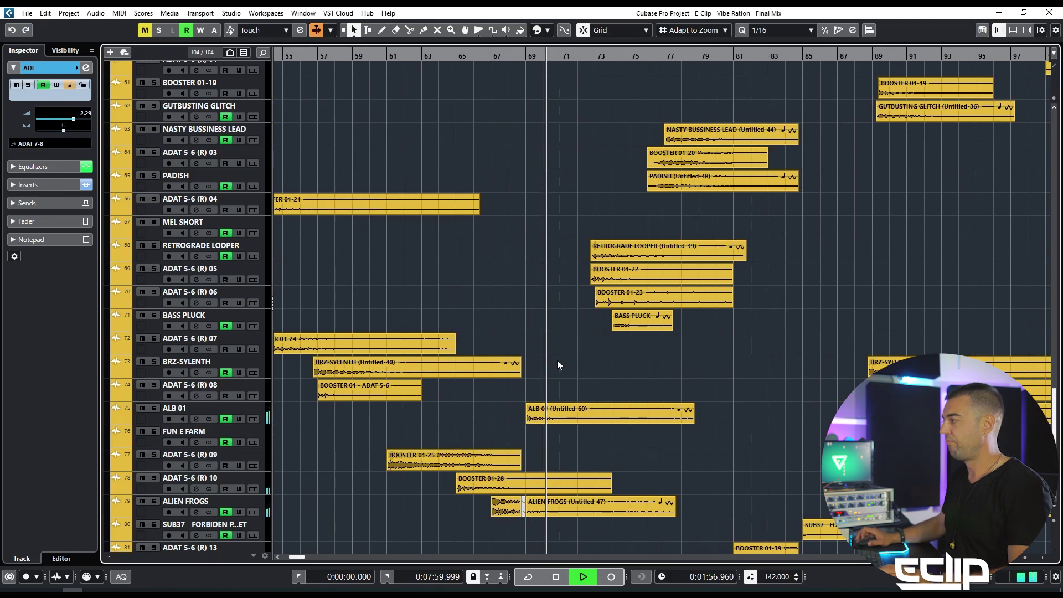
{"action": "key", "text": "space"}
Solo the ALB 01 track, listen to it from bar 69, and clear the solo
{"action": "left_click", "coordinate": [255, 407]}
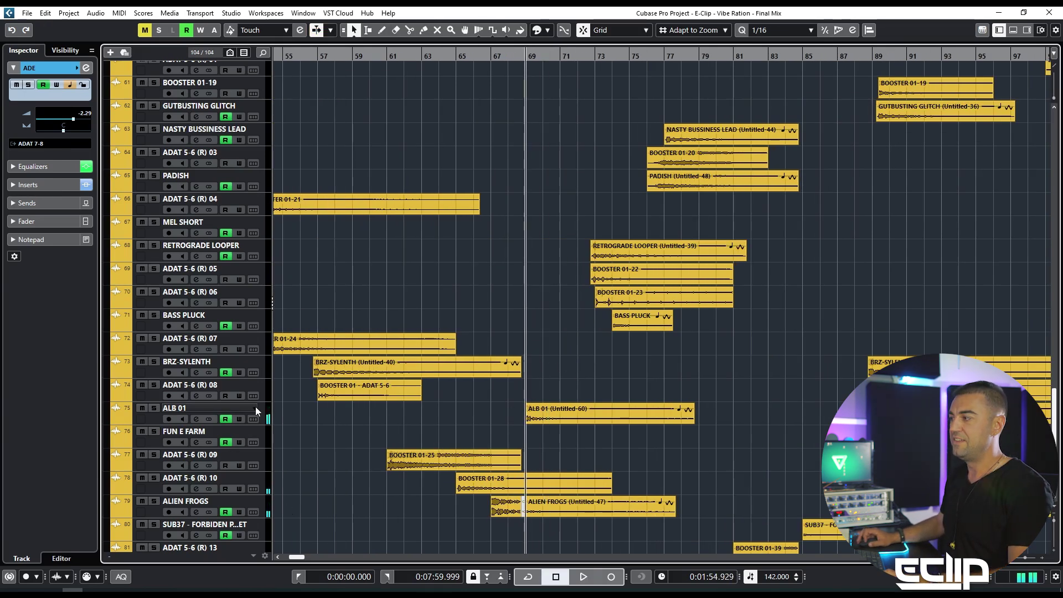
{"action": "left_click", "coordinate": [560, 351]}
{"action": "key", "text": "s"}
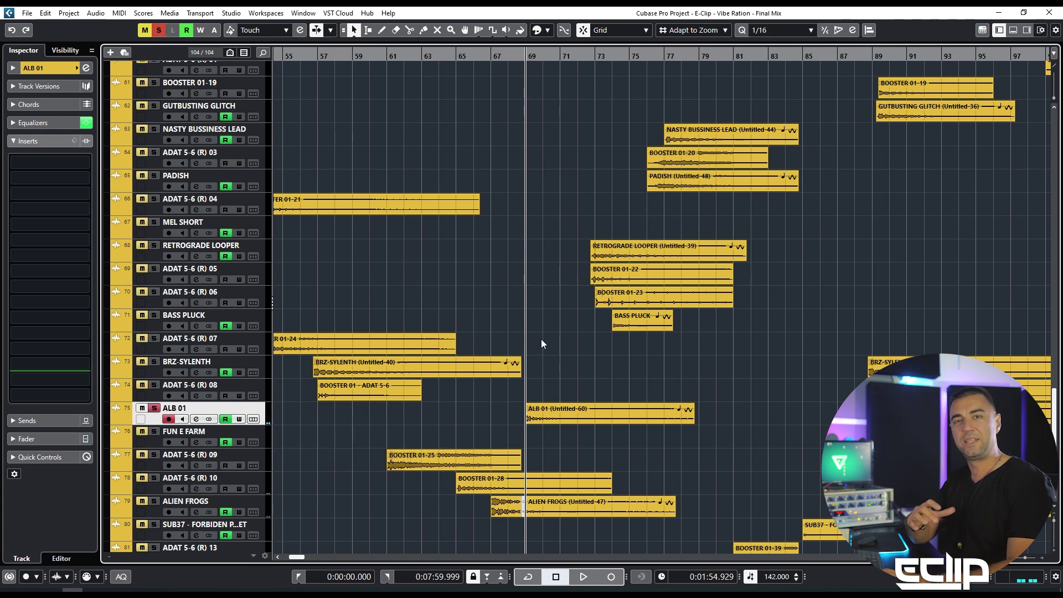
{"action": "key", "text": "space"}
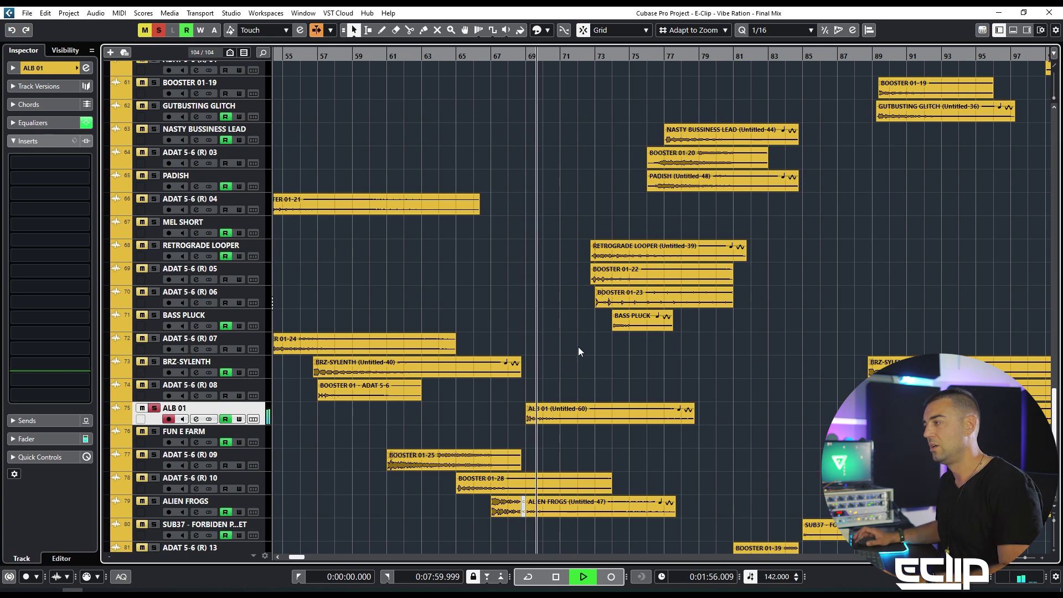
{"action": "key", "text": "space"}
{"action": "key", "text": "s"}
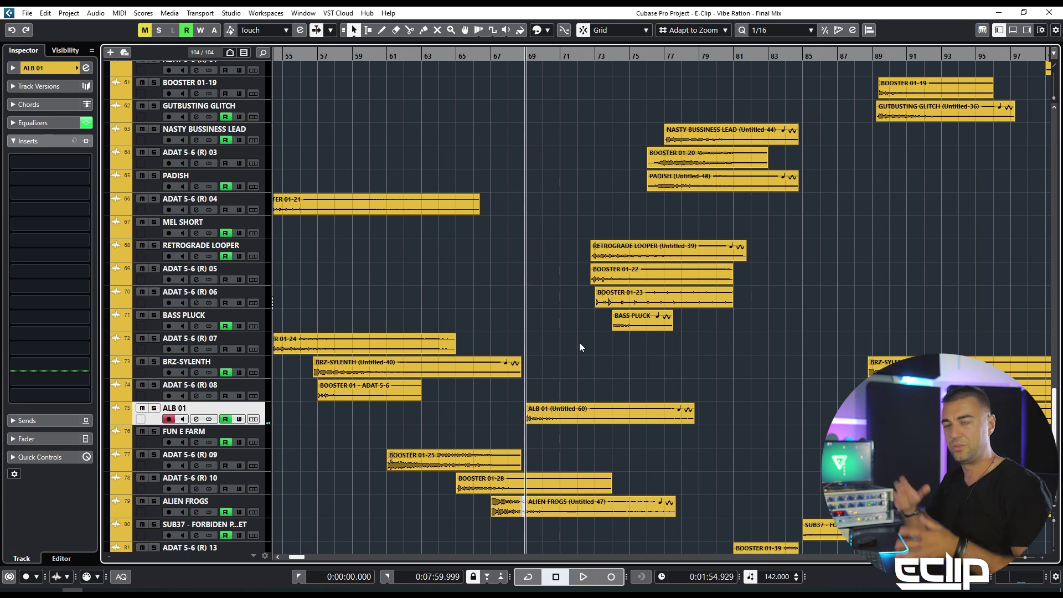
Examine the remaining single-shot tracks and compare the kick, bass and top-end layers around bar 69
{"action": "left_click_drag", "start_coordinate": [529, 118], "coordinate": [571, 480]}
{"action": "left_click", "coordinate": [562, 390]}
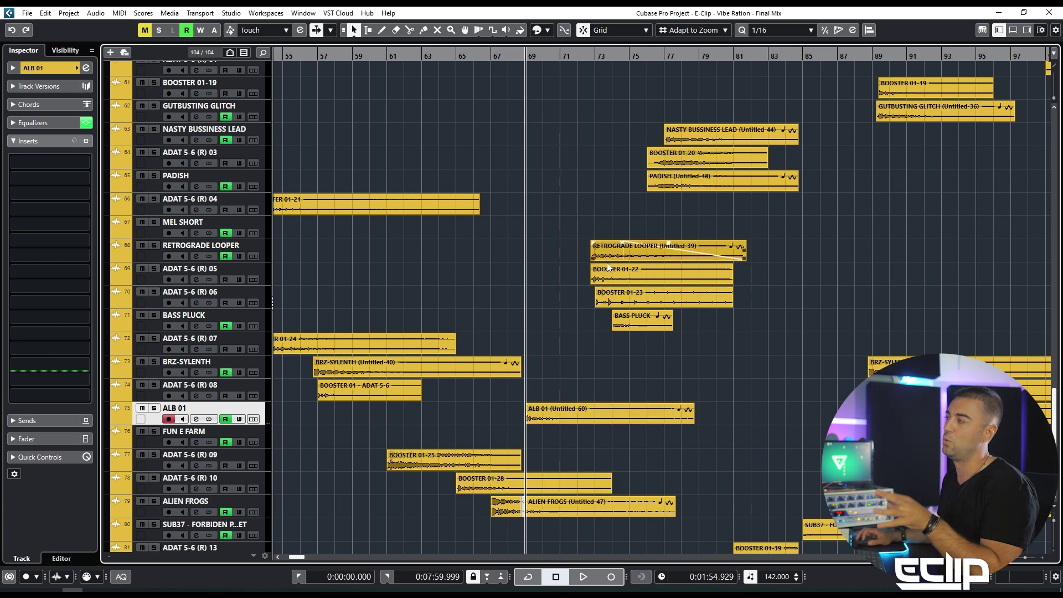
{"action": "scroll", "coordinate": [666, 376], "scroll_direction": "up", "scroll_amount": 6}
{"action": "scroll", "coordinate": [670, 375], "scroll_direction": "down", "scroll_amount": 7}
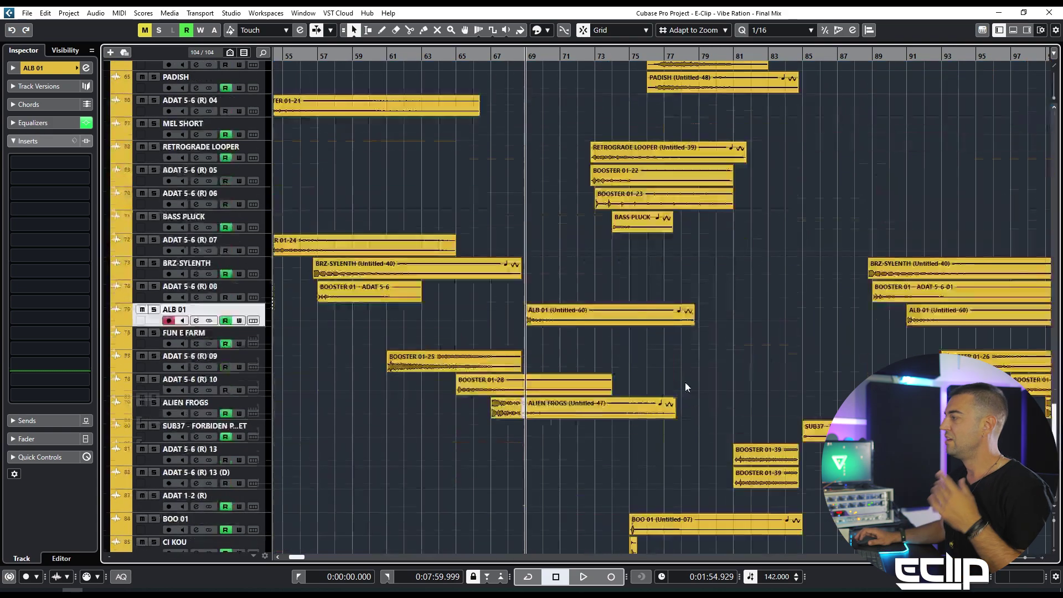
{"action": "scroll", "coordinate": [626, 329], "scroll_direction": "down", "scroll_amount": 4}
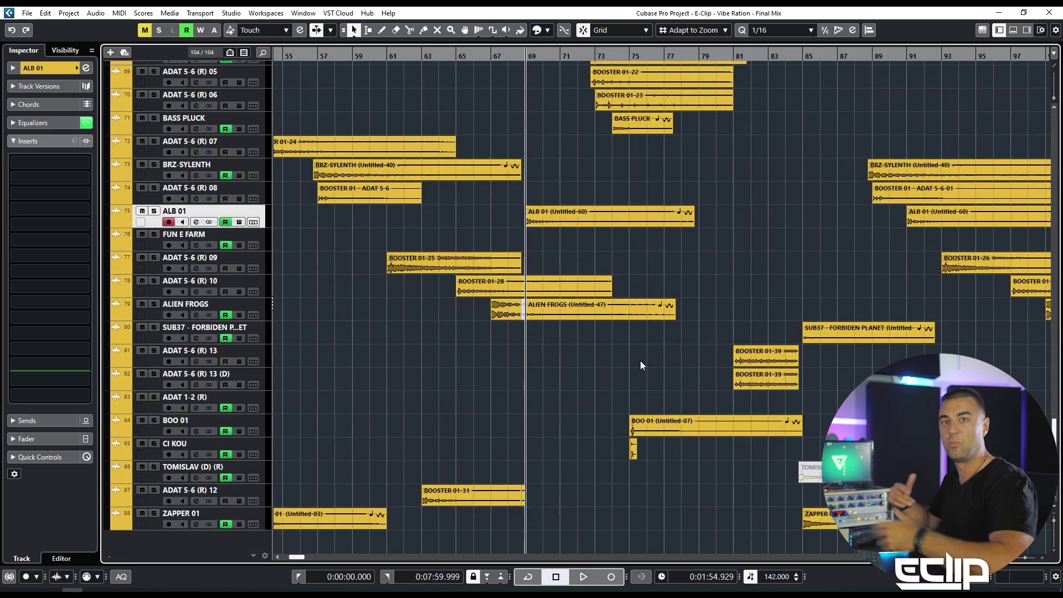
{"action": "scroll", "coordinate": [614, 364], "scroll_direction": "up", "scroll_amount": 16}
{"action": "scroll", "coordinate": [705, 355], "scroll_direction": "up", "scroll_amount": 20}
{"action": "scroll", "coordinate": [596, 274], "scroll_direction": "down", "scroll_amount": 6}
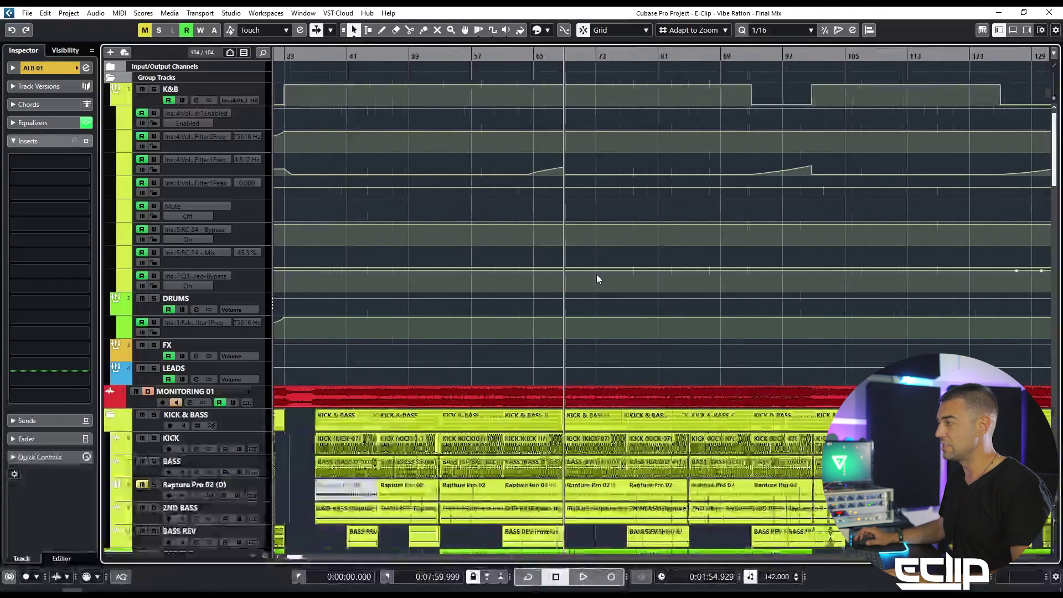
{"action": "scroll", "coordinate": [444, 303], "scroll_direction": "down", "scroll_amount": 3}
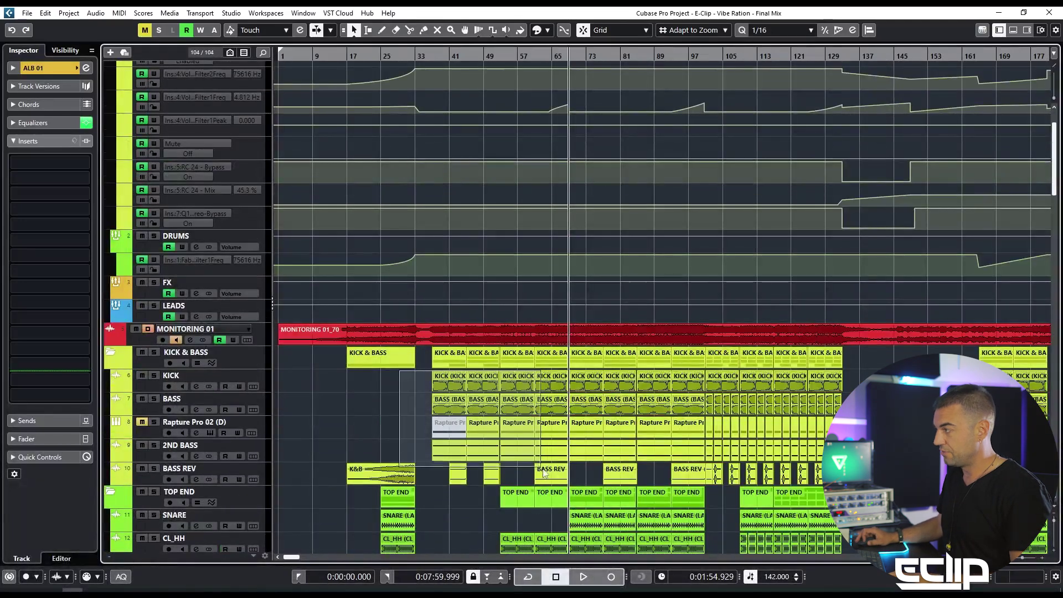
{"action": "scroll", "coordinate": [626, 383], "scroll_direction": "down", "scroll_amount": 8}
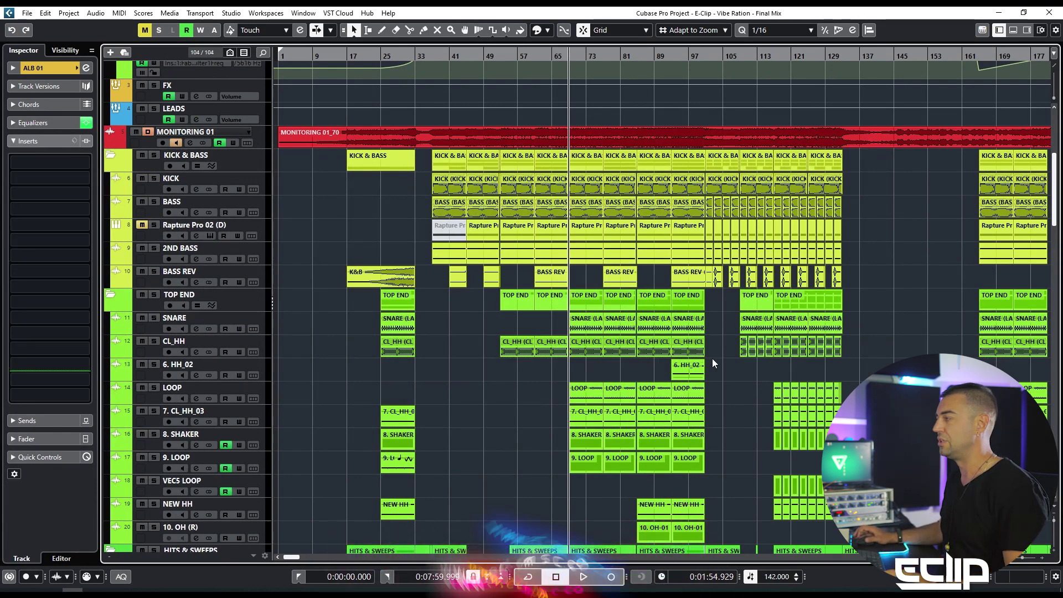
{"action": "scroll", "coordinate": [637, 161], "scroll_direction": "up", "scroll_amount": 1}
Place the playhead at bar 85 and examine which top-end, sweep and sequence layers start there, including NEW HH
{"action": "left_click", "coordinate": [640, 60]}
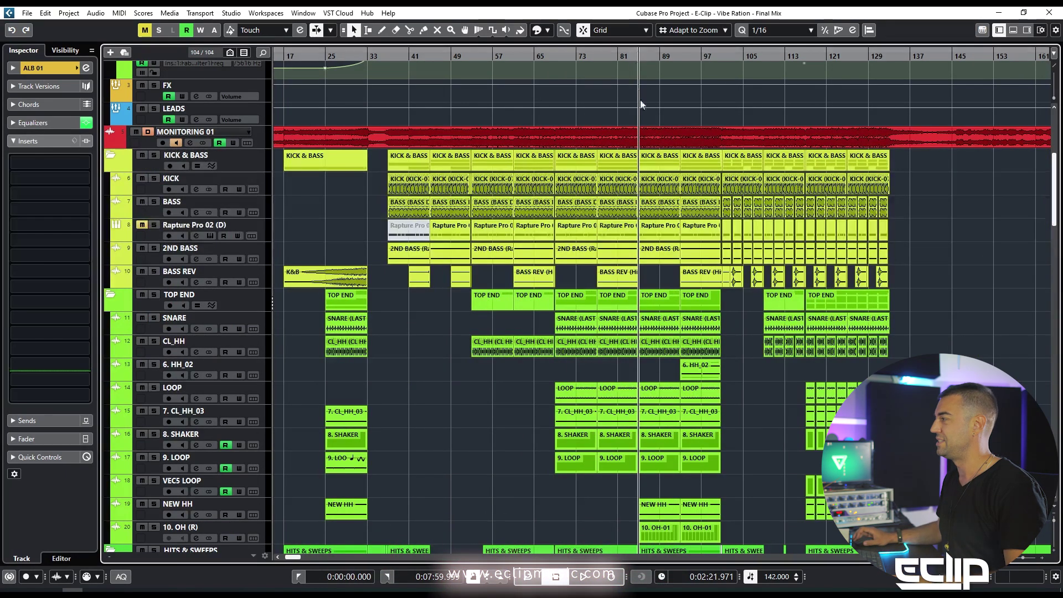
{"action": "scroll", "coordinate": [664, 222], "scroll_direction": "down", "scroll_amount": 8}
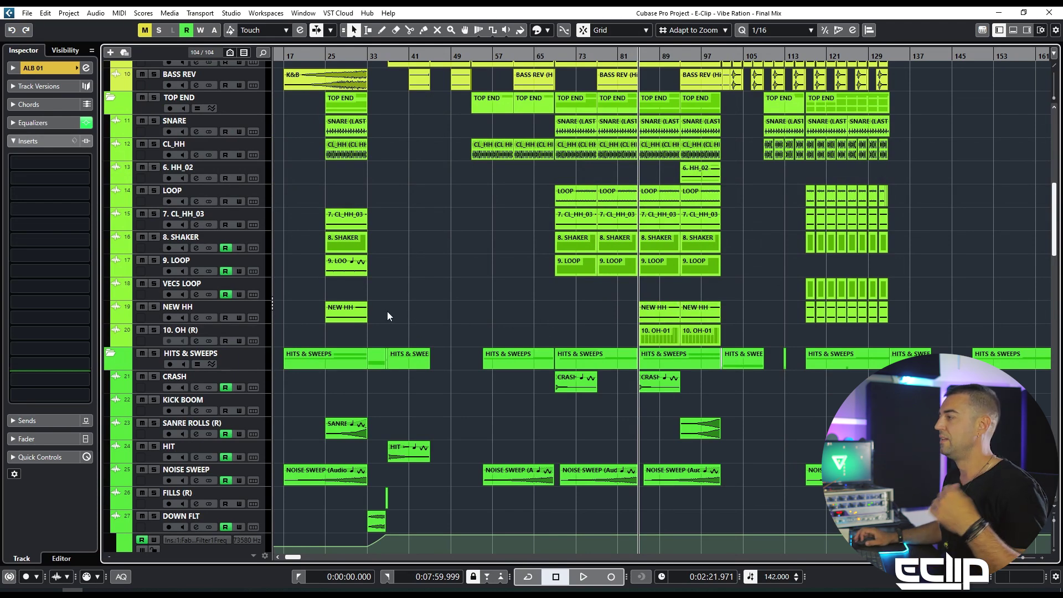
{"action": "left_click", "coordinate": [249, 303]}
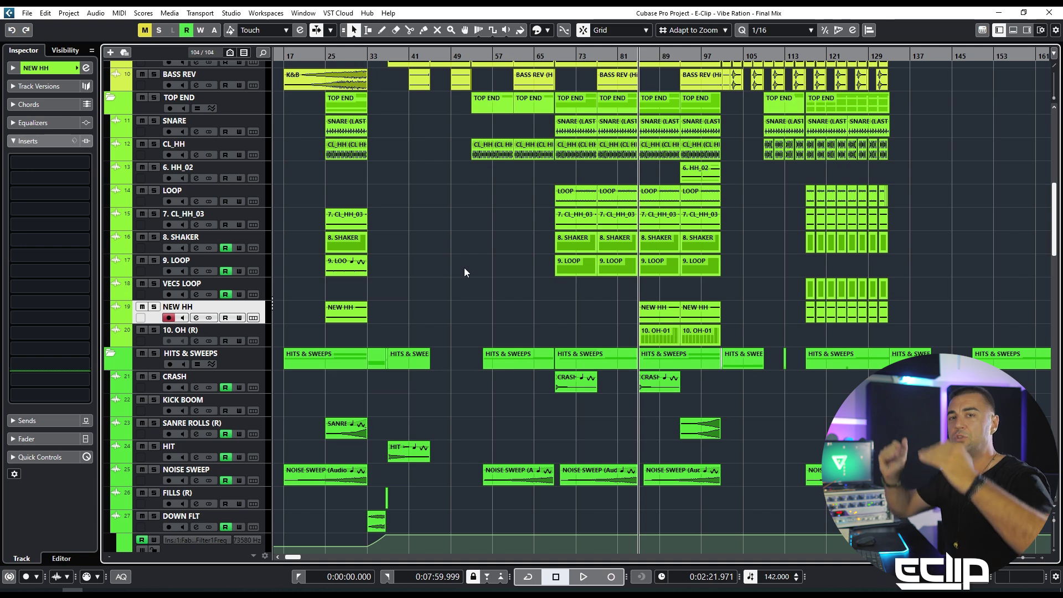
{"action": "scroll", "coordinate": [764, 271], "scroll_direction": "down", "scroll_amount": 3}
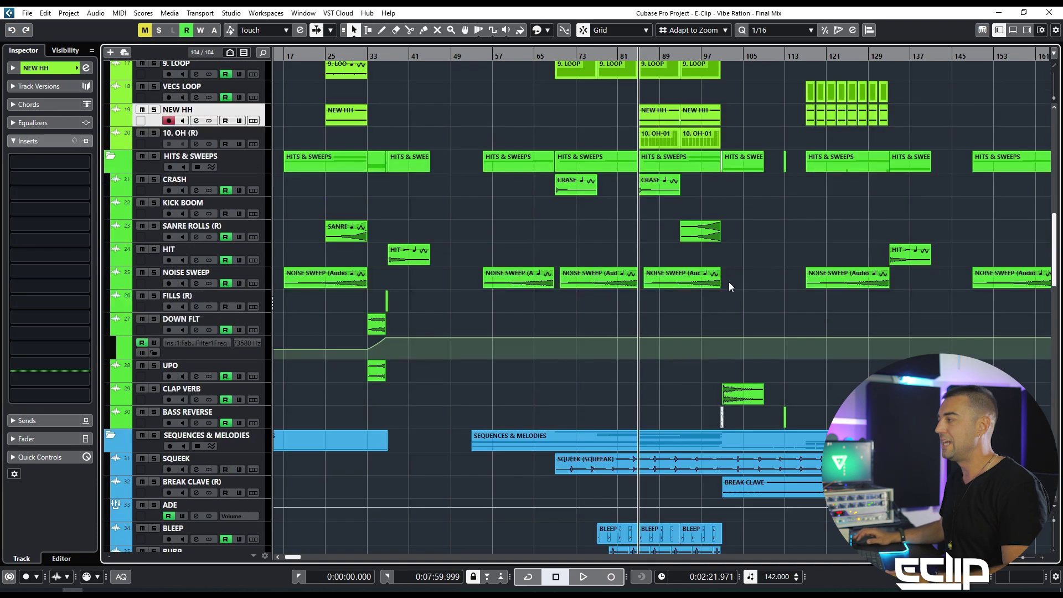
{"action": "scroll", "coordinate": [729, 282], "scroll_direction": "down", "scroll_amount": 8}
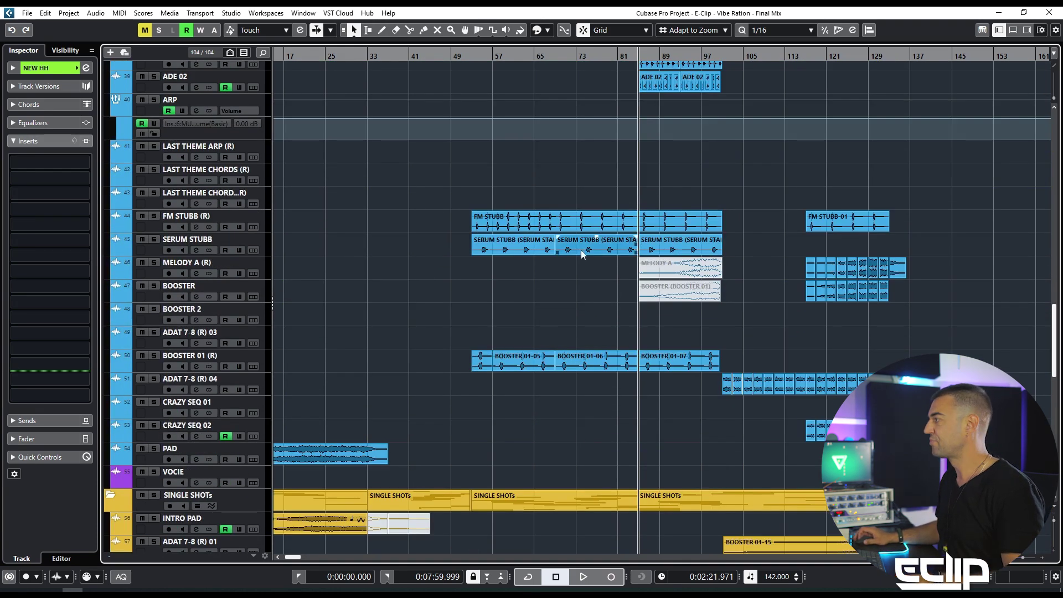
{"action": "scroll", "coordinate": [597, 267], "scroll_direction": "down", "scroll_amount": 3}
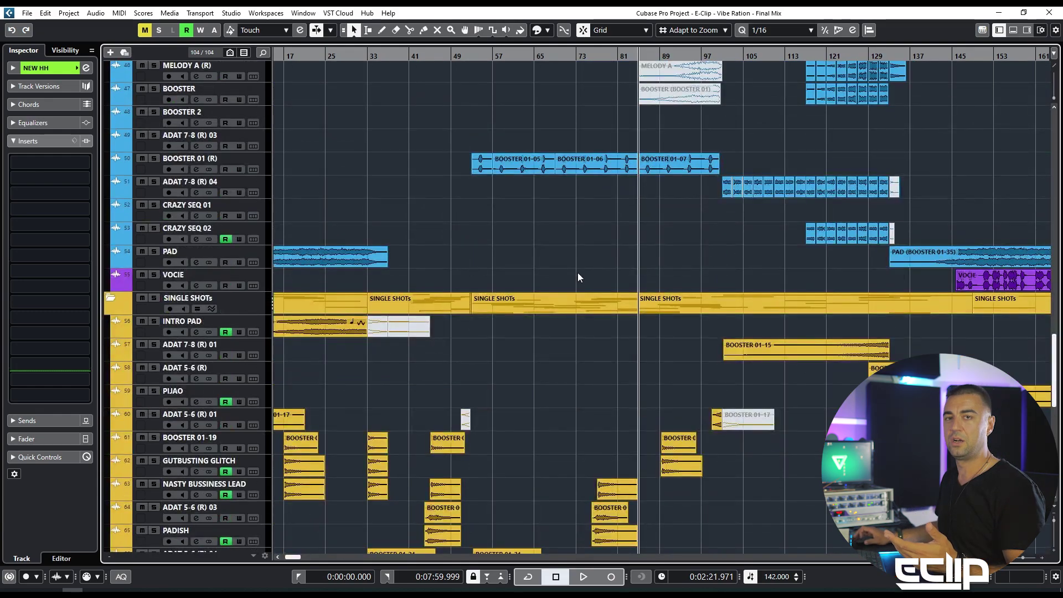
{"action": "scroll", "coordinate": [578, 273], "scroll_direction": "up", "scroll_amount": 10}
{"action": "scroll", "coordinate": [656, 294], "scroll_direction": "up", "scroll_amount": 3}
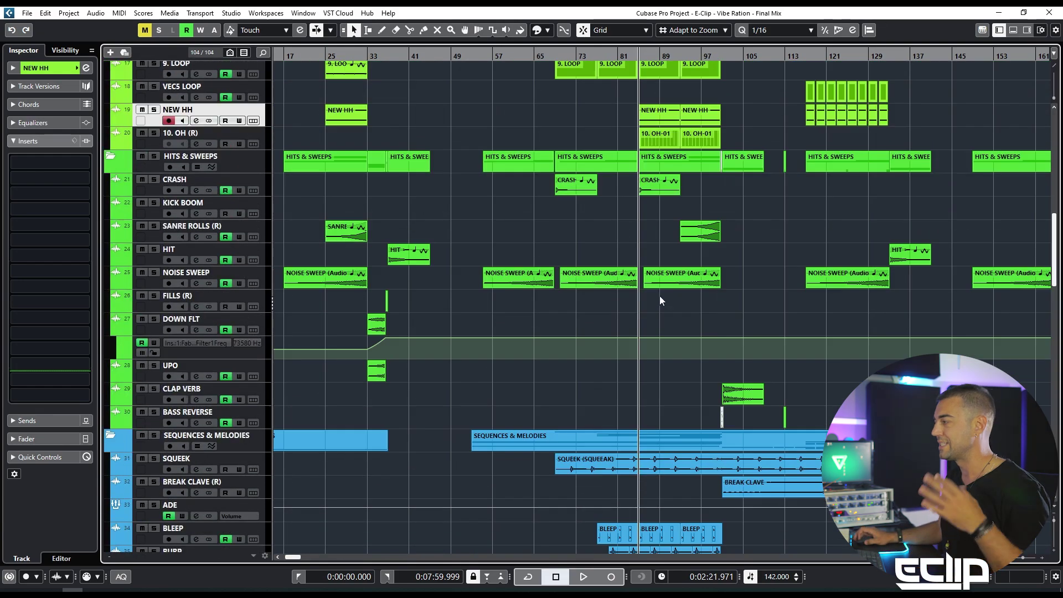
{"action": "scroll", "coordinate": [656, 297], "scroll_direction": "down", "scroll_amount": 7}
{"action": "scroll", "coordinate": [683, 296], "scroll_direction": "down", "scroll_amount": 8}
{"action": "scroll", "coordinate": [672, 275], "scroll_direction": "up", "scroll_amount": 5}
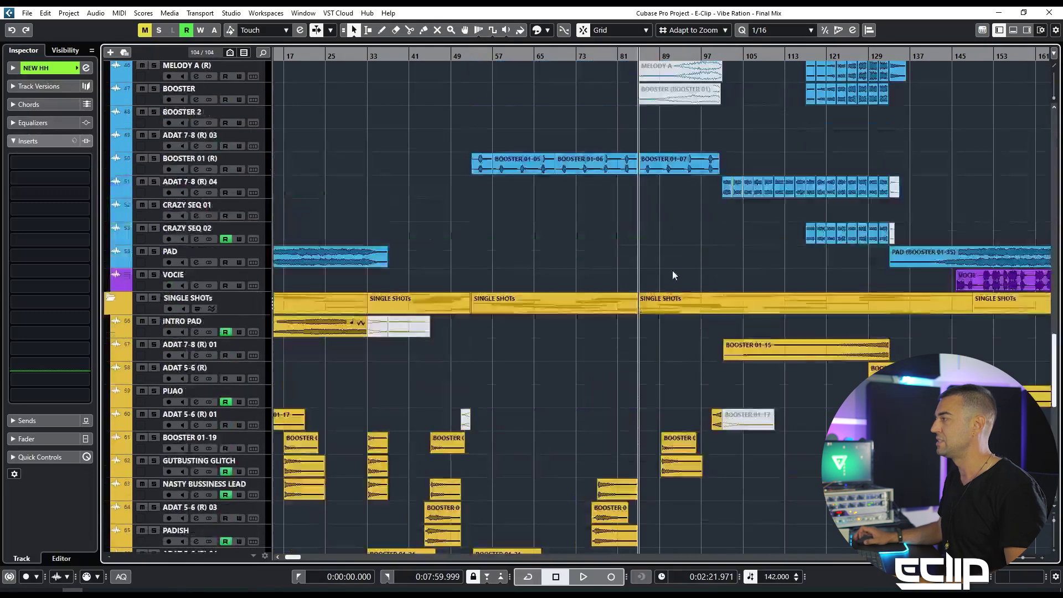
Unmute the MELODY A and BOOSTER clips that start at bar 85
{"action": "key", "text": "7"}
{"action": "left_click_drag", "start_coordinate": [623, 270], "coordinate": [719, 304]}
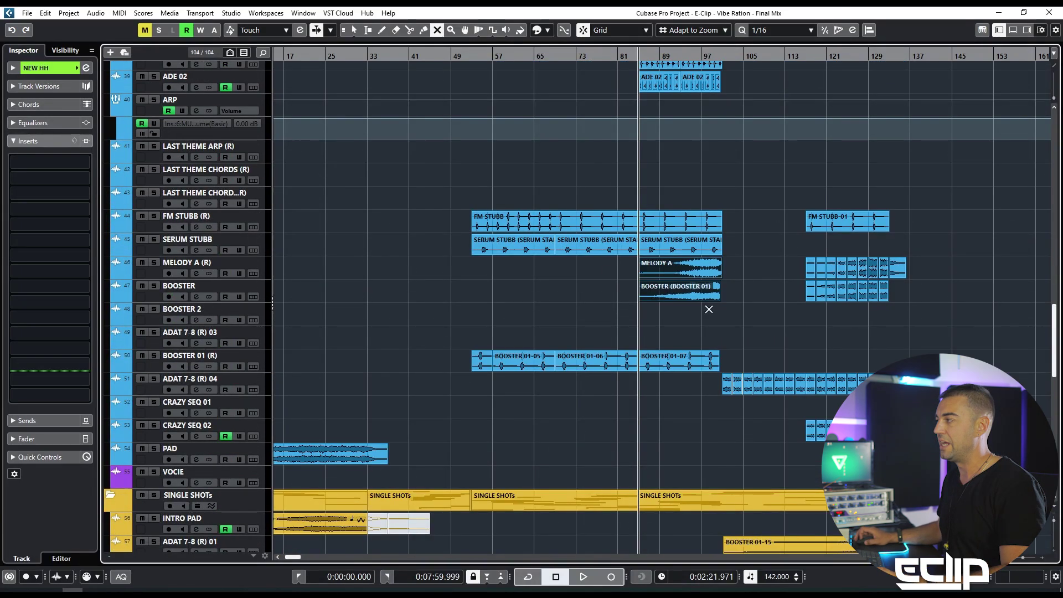
{"action": "key", "text": "1"}
{"action": "left_click", "coordinate": [543, 314]}
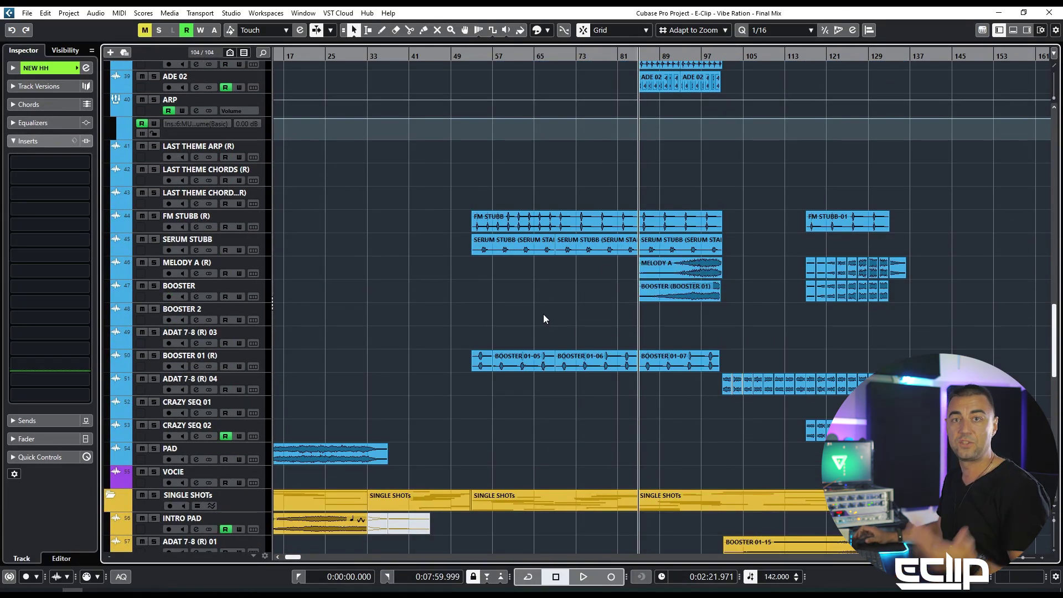
Solo the MELODY A track, listen to its rising melody from about bar 94, and clear the solo
{"action": "left_click", "coordinate": [250, 268]}
{"action": "key", "text": "s"}
{"action": "key", "text": "space"}
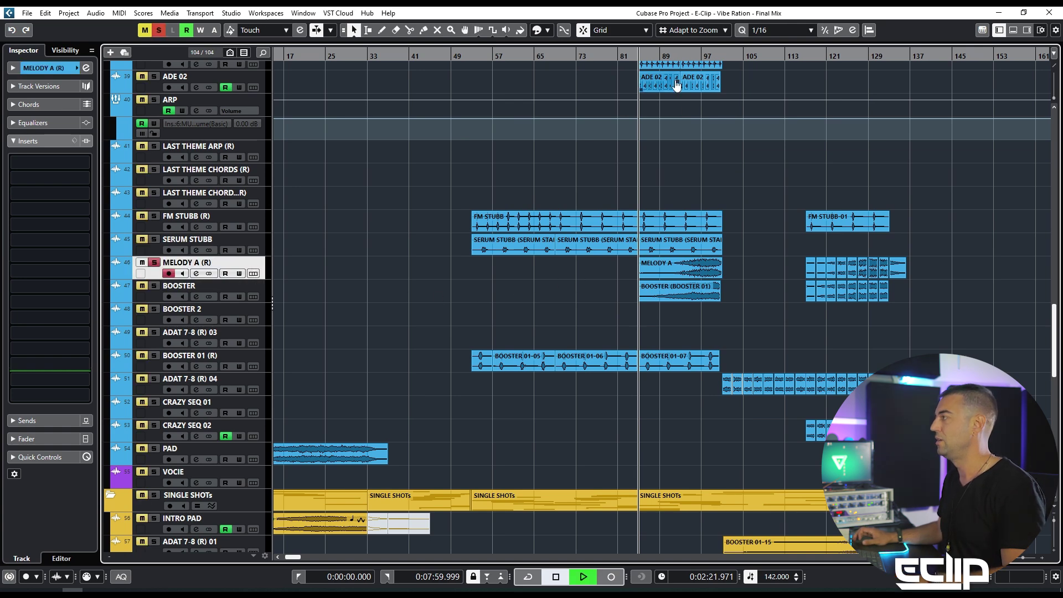
{"action": "left_click", "coordinate": [682, 54]}
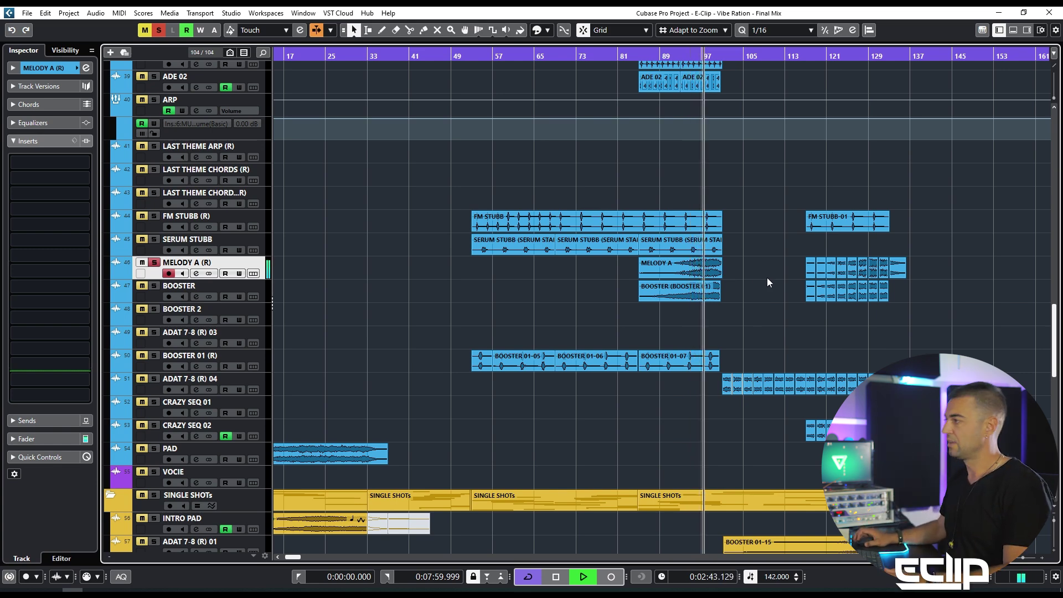
{"action": "key", "text": "space"}
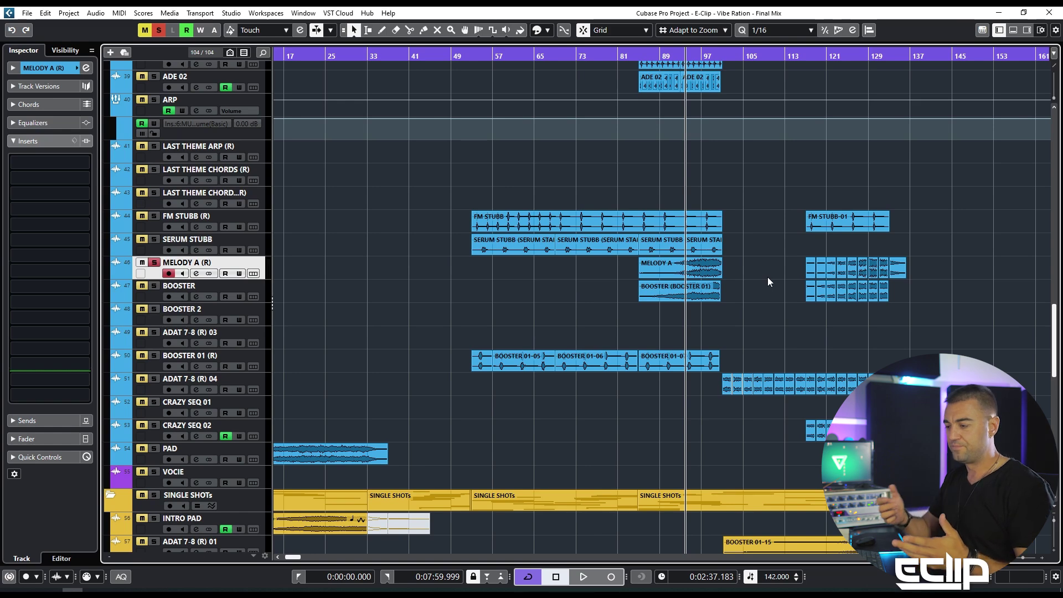
{"action": "left_click", "coordinate": [154, 262]}
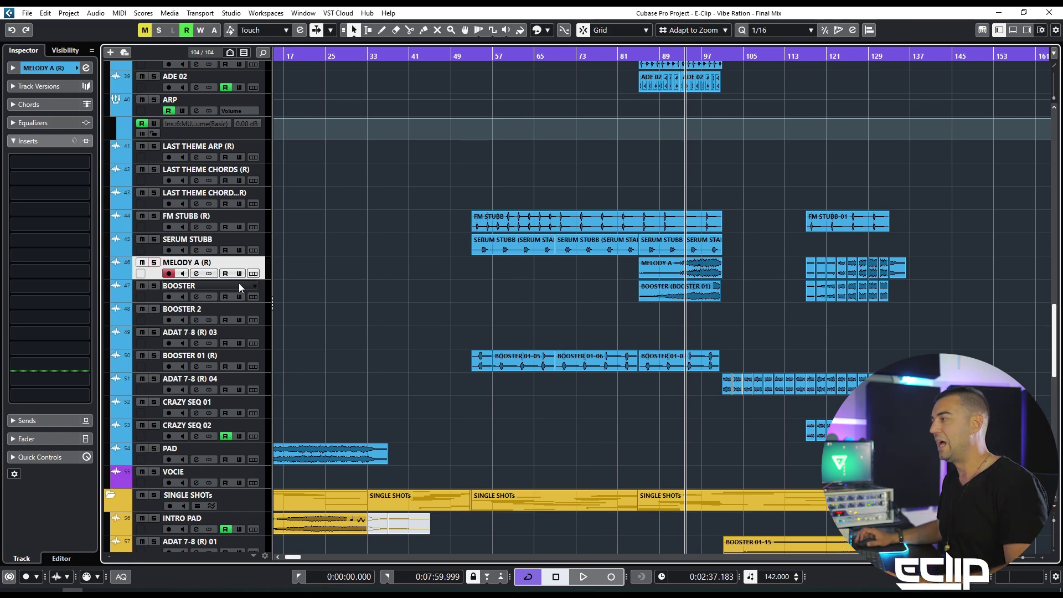
Solo the BOOSTER track on its own and clear the solo again
{"action": "left_click", "coordinate": [242, 284]}
{"action": "key", "text": "s"}
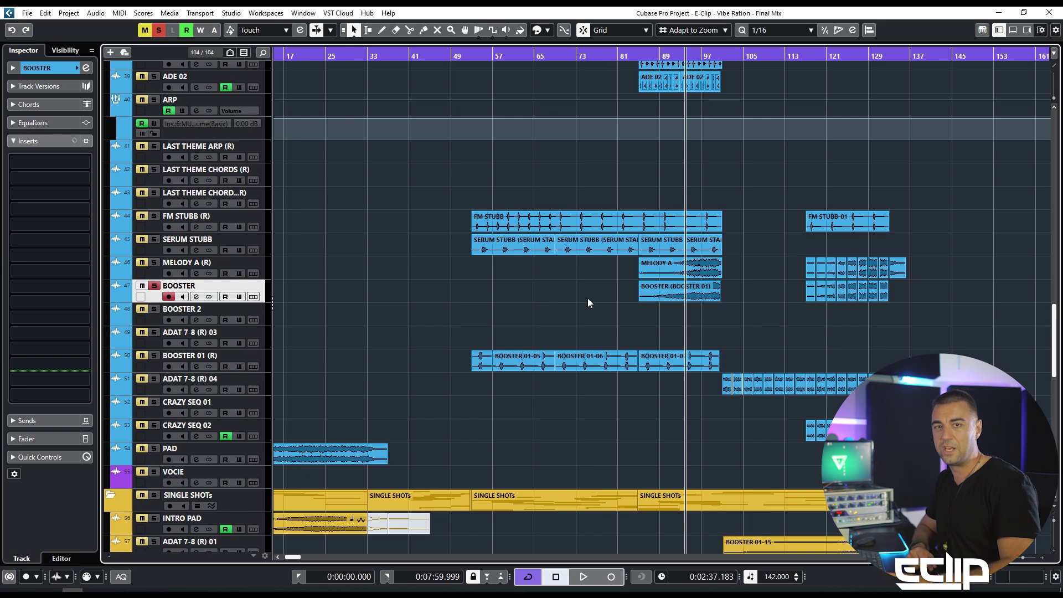
{"action": "key", "text": "s"}
Look over the full arrangement from sequences to drums and bass, and enlarge the MONITORING 01 track to examine its waveform
{"action": "scroll", "coordinate": [590, 300], "scroll_direction": "down", "scroll_amount": 3}
{"action": "scroll", "coordinate": [465, 277], "scroll_direction": "up", "scroll_amount": 5}
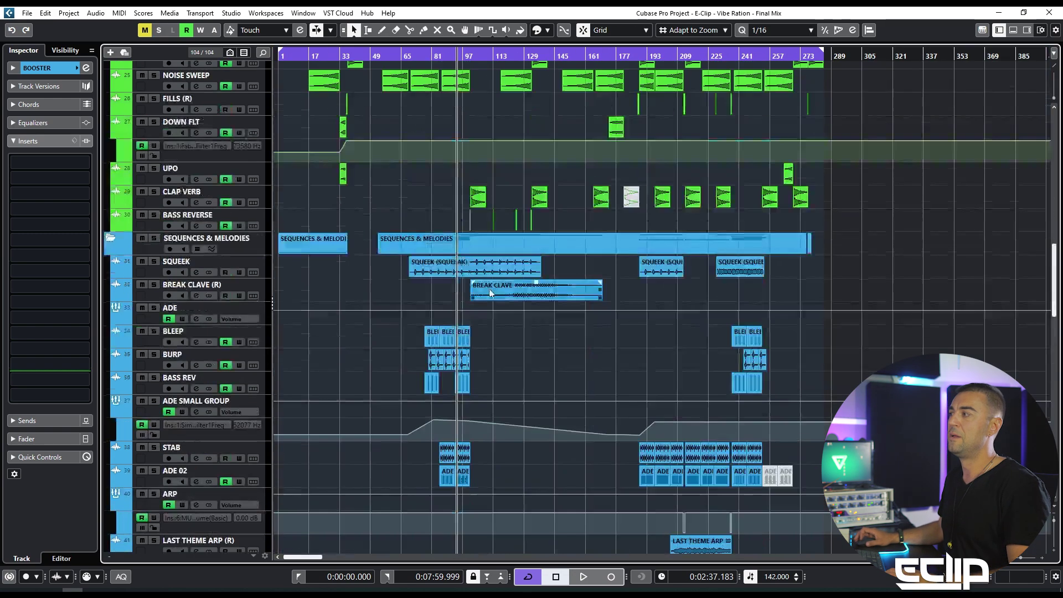
{"action": "scroll", "coordinate": [490, 288], "scroll_direction": "up", "scroll_amount": 10}
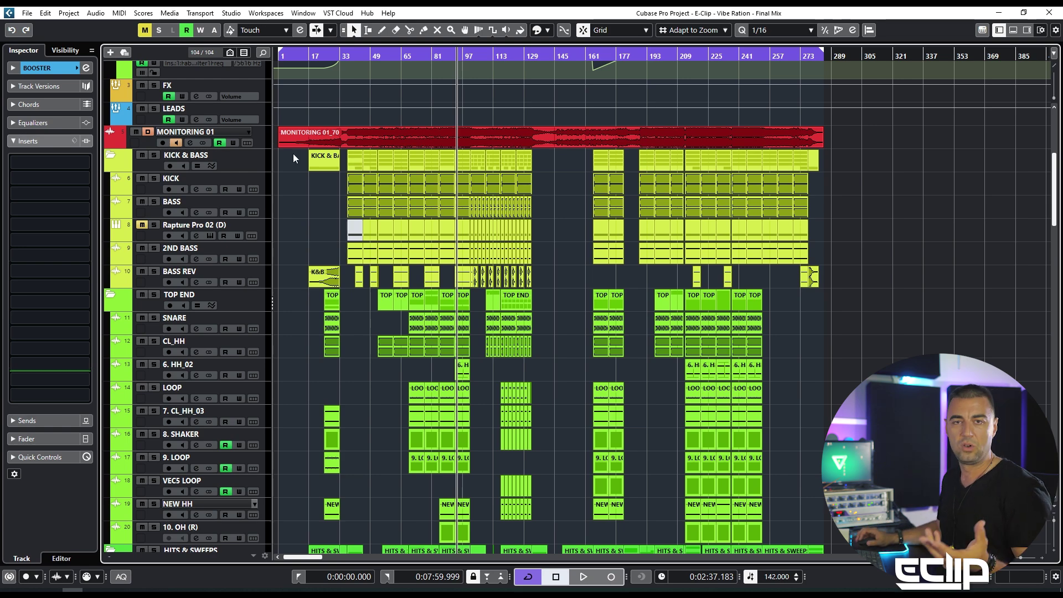
{"action": "scroll", "coordinate": [547, 194], "scroll_direction": "down", "scroll_amount": 5}
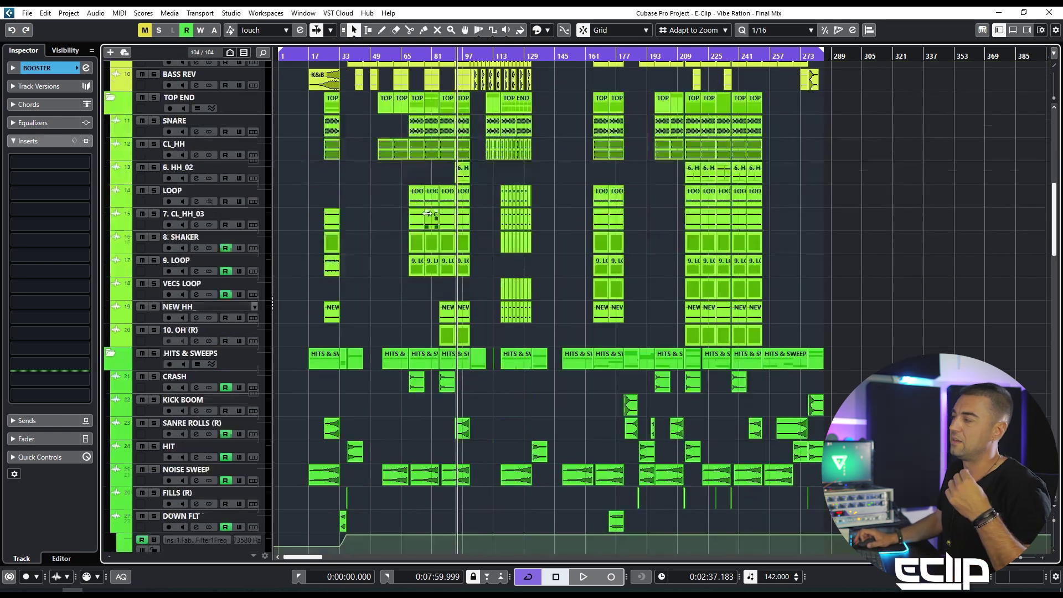
{"action": "scroll", "coordinate": [427, 213], "scroll_direction": "up", "scroll_amount": 6}
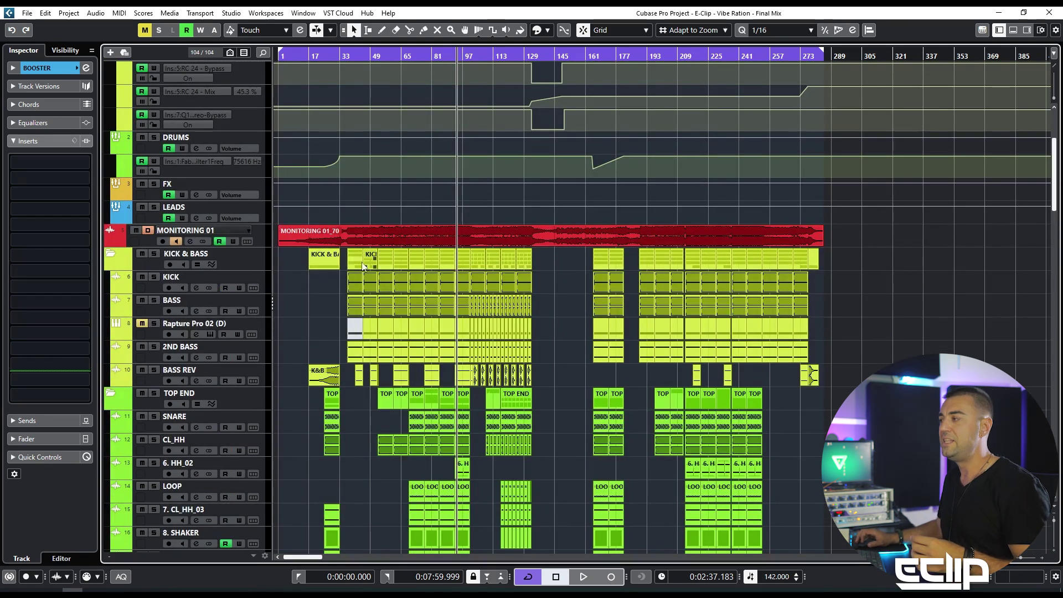
{"action": "left_click", "coordinate": [269, 241]}
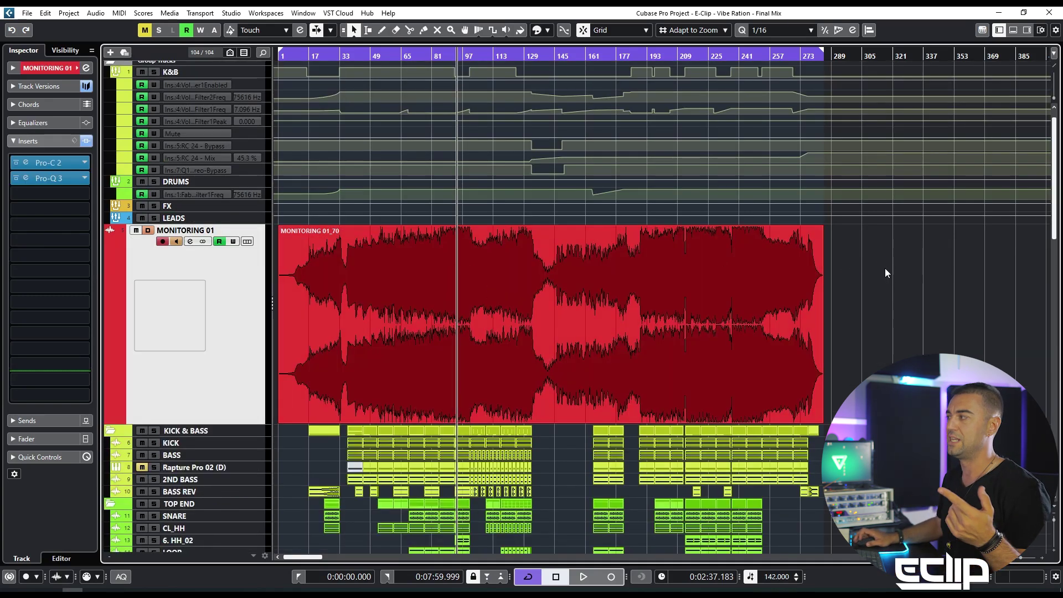
Split the MONITORING 01 waveform into five sections at about bars 36, 103, 134 and 189
{"action": "key", "text": "3"}
{"action": "left_click", "coordinate": [346, 277]}
{"action": "left_click", "coordinate": [476, 278]}
{"action": "left_click", "coordinate": [534, 285]}
{"action": "key", "text": "1"}
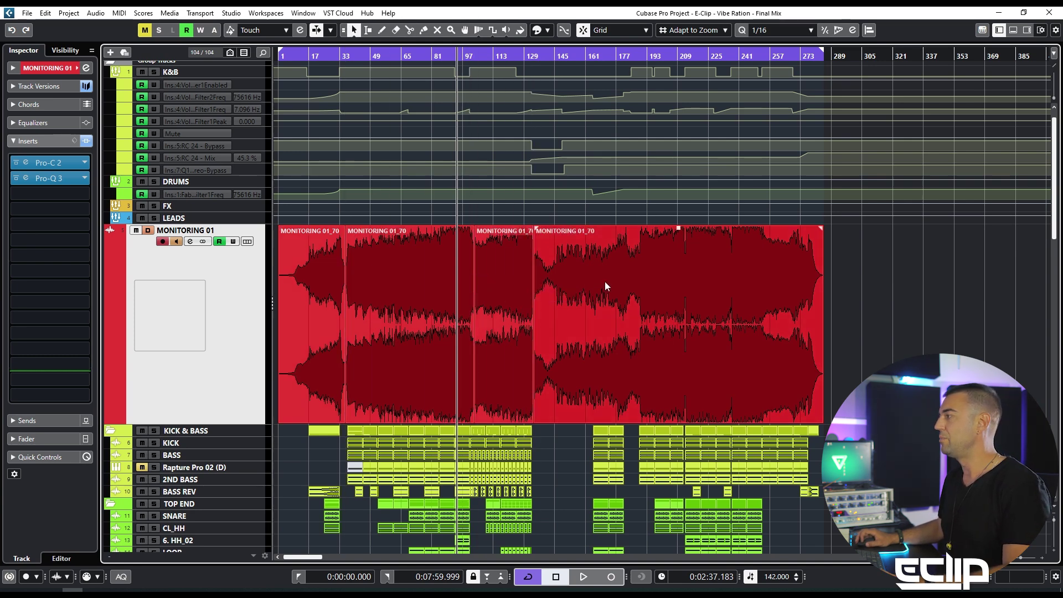
{"action": "left_click", "coordinate": [639, 277], "text": "alt"}
Select the breakdown section of MONITORING 01 and examine its waveform closely, placing the playback cursor at the quietest point, about bar 140
{"action": "left_click", "coordinate": [587, 268]}
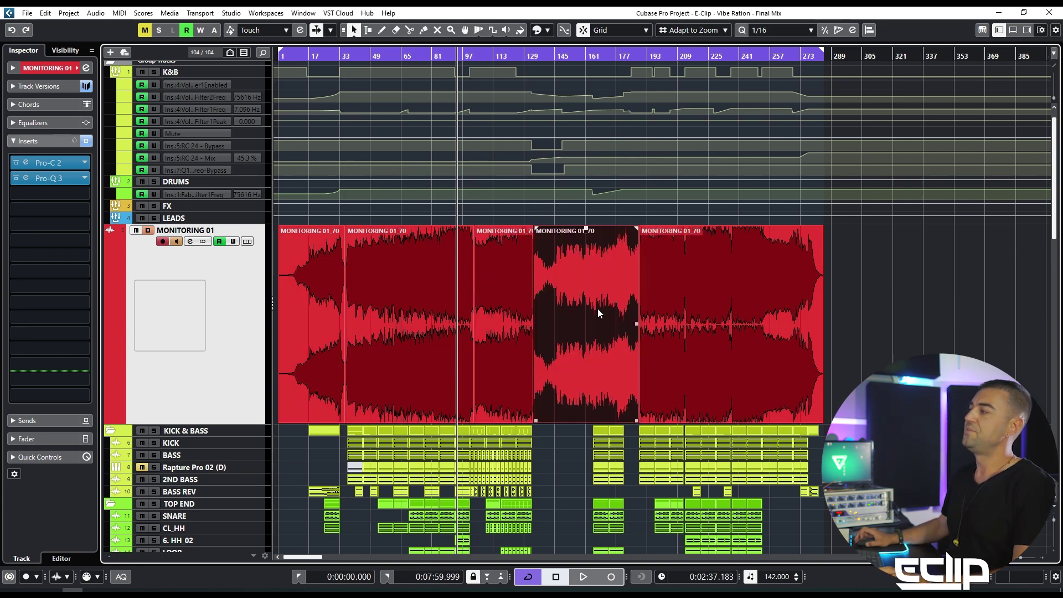
{"action": "scroll", "coordinate": [608, 319], "scroll_direction": "up", "scroll_amount": 3}
{"action": "scroll", "coordinate": [456, 260], "scroll_direction": "up", "scroll_amount": 3}
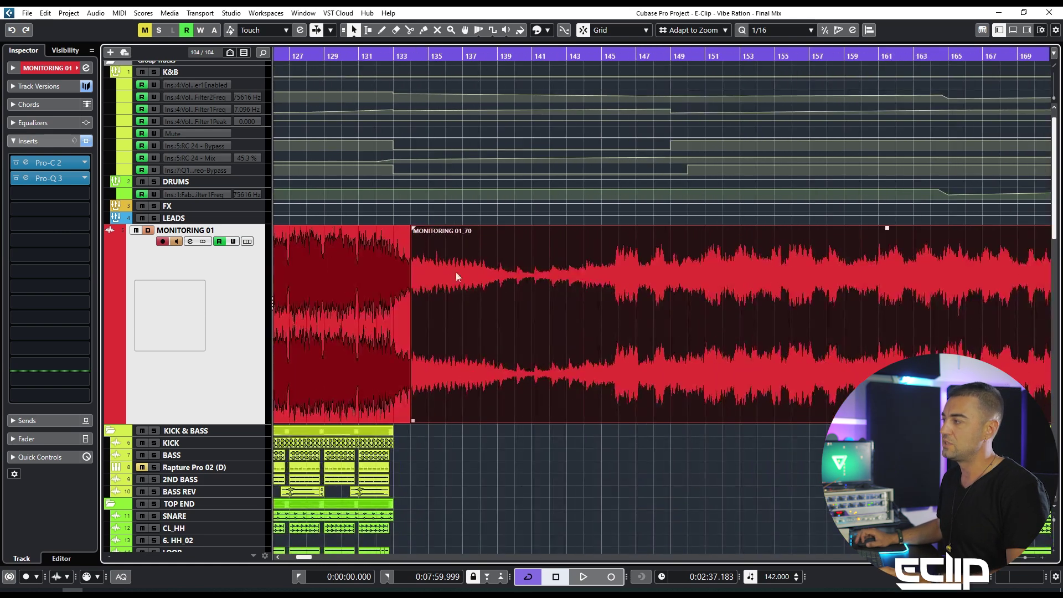
{"action": "left_click", "coordinate": [523, 56]}
{"action": "scroll", "coordinate": [533, 272], "scroll_direction": "up", "scroll_amount": 1}
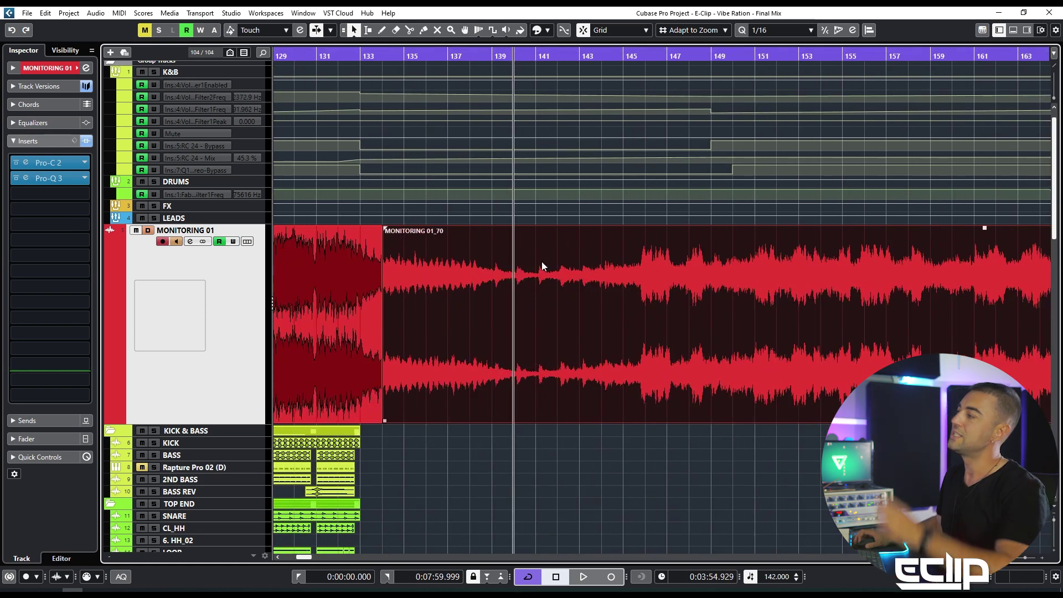
{"action": "scroll", "coordinate": [542, 261], "scroll_direction": "down", "scroll_amount": 5}
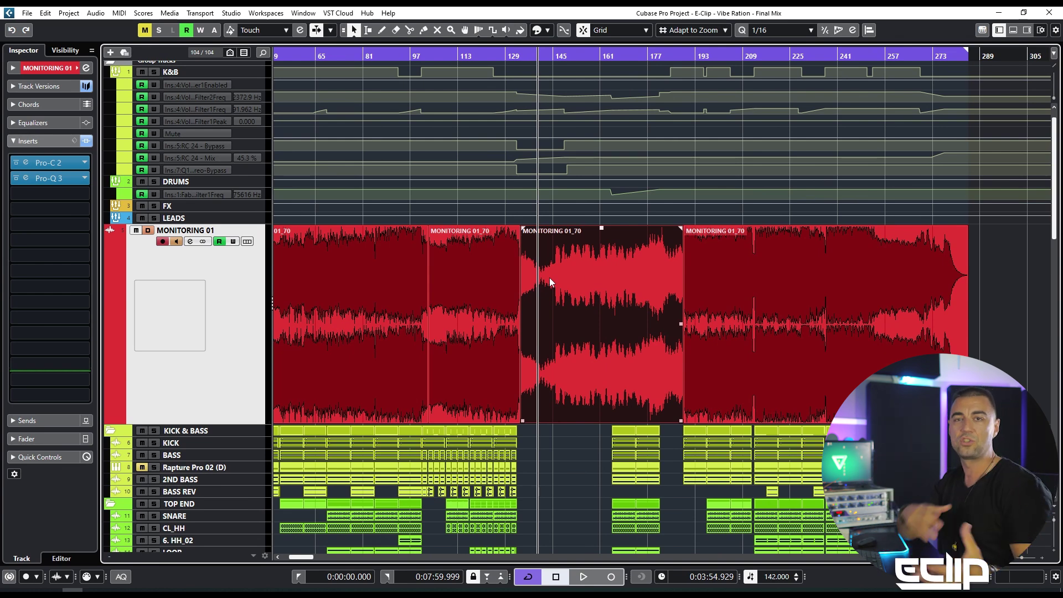
Compare the breakdown and final sections of the waveform, and look over the tracks down to the single shots
{"action": "left_click", "coordinate": [723, 333]}
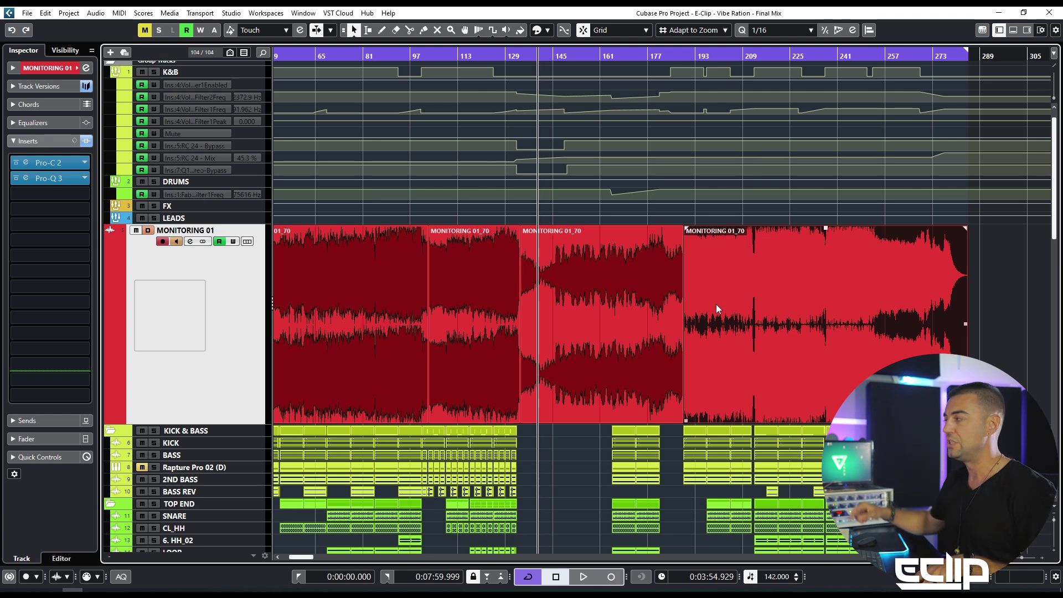
{"action": "left_click", "coordinate": [554, 268]}
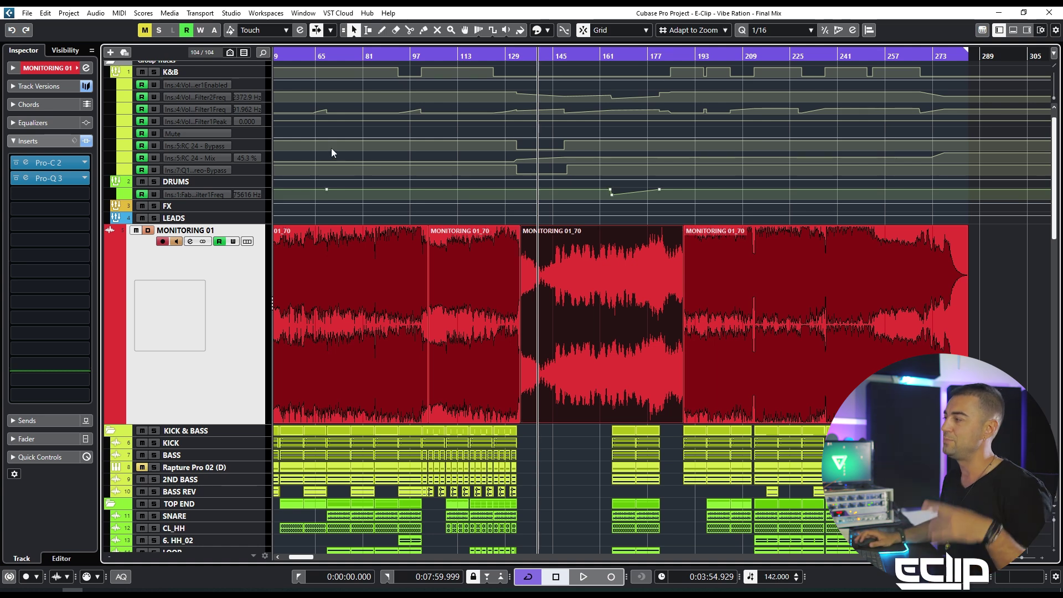
{"action": "left_click", "coordinate": [749, 260]}
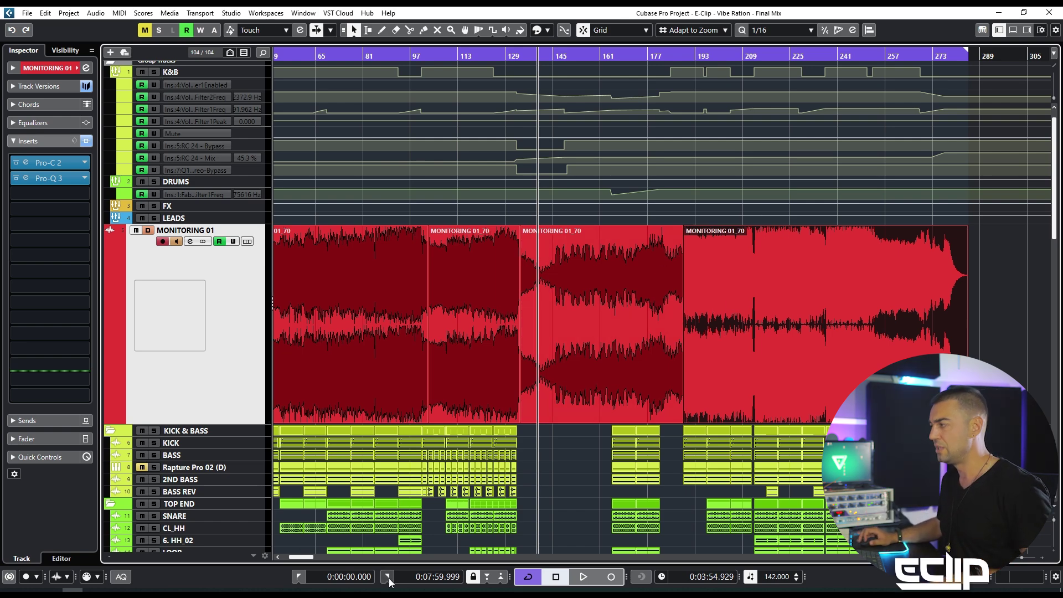
{"action": "left_click", "coordinate": [600, 437]}
{"action": "scroll", "coordinate": [559, 418], "scroll_direction": "down", "scroll_amount": 7}
{"action": "scroll", "coordinate": [560, 417], "scroll_direction": "down", "scroll_amount": 15}
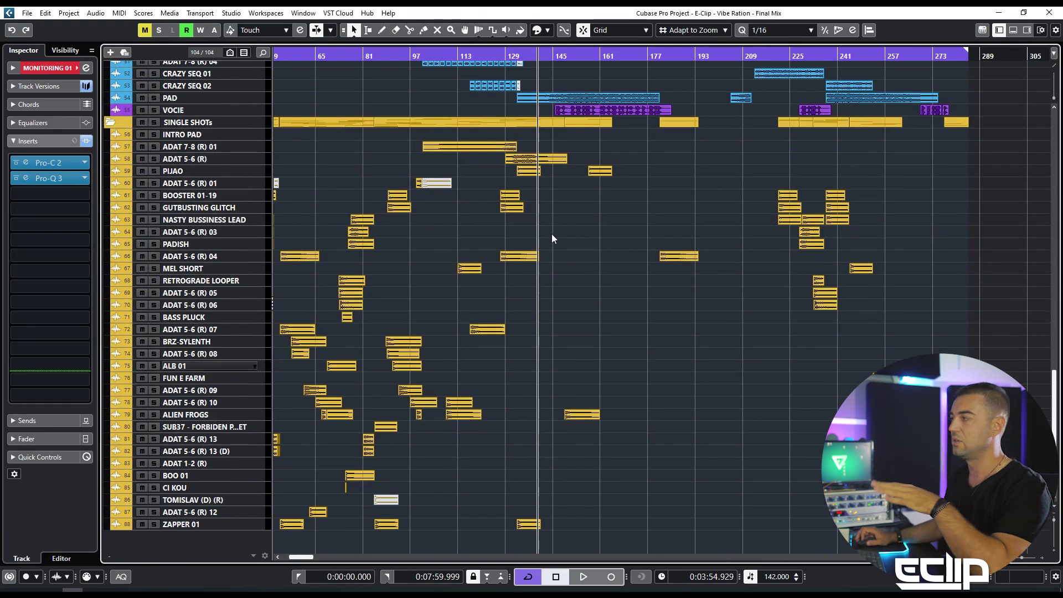
{"action": "scroll", "coordinate": [600, 293], "scroll_direction": "up", "scroll_amount": 15}
{"action": "scroll", "coordinate": [600, 290], "scroll_direction": "up", "scroll_amount": 4}
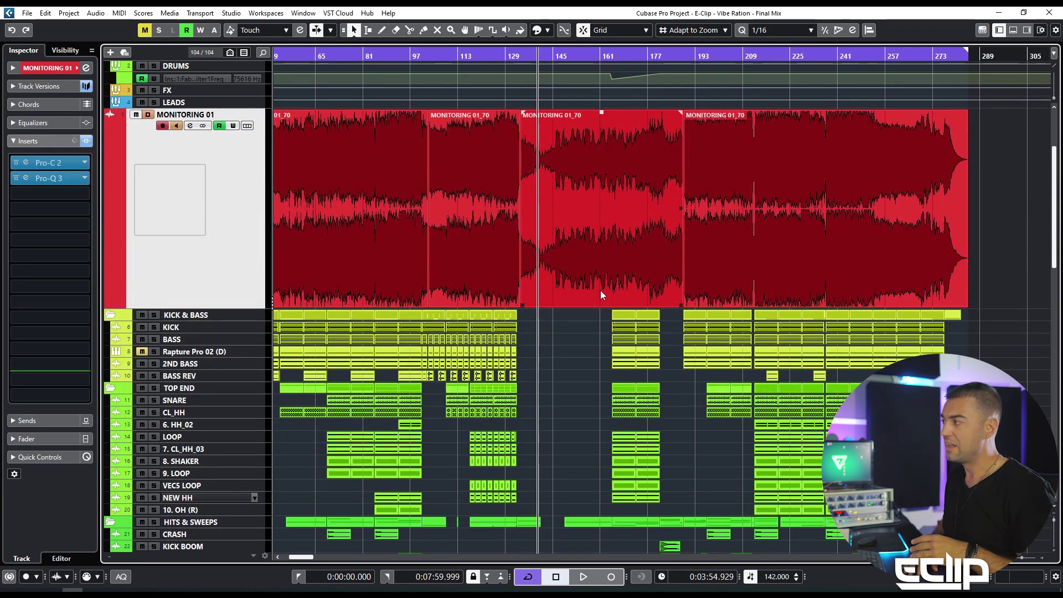
Examine the final waveform section, the drum layers around bar 233, and the earlier waveform sections back to the intro
{"action": "left_click", "coordinate": [709, 168]}
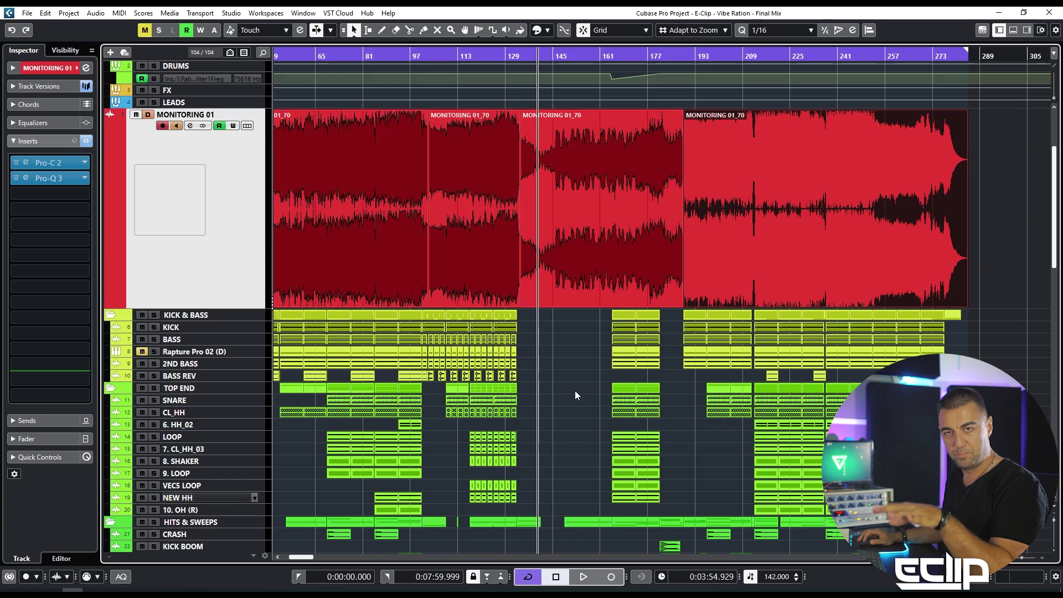
{"action": "left_click", "coordinate": [548, 372]}
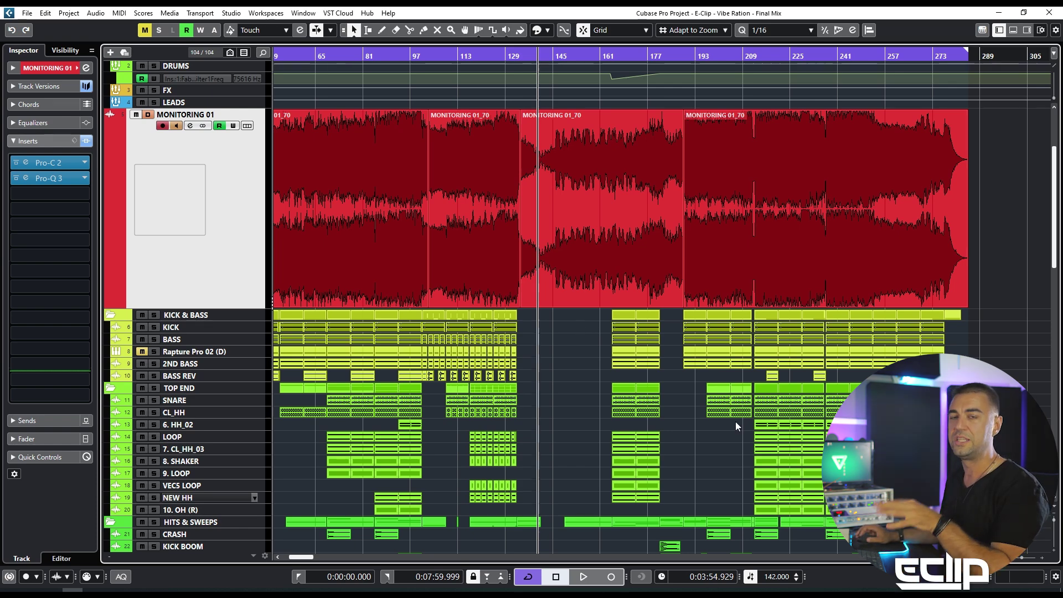
{"action": "scroll", "coordinate": [893, 347], "scroll_direction": "down", "scroll_amount": 5}
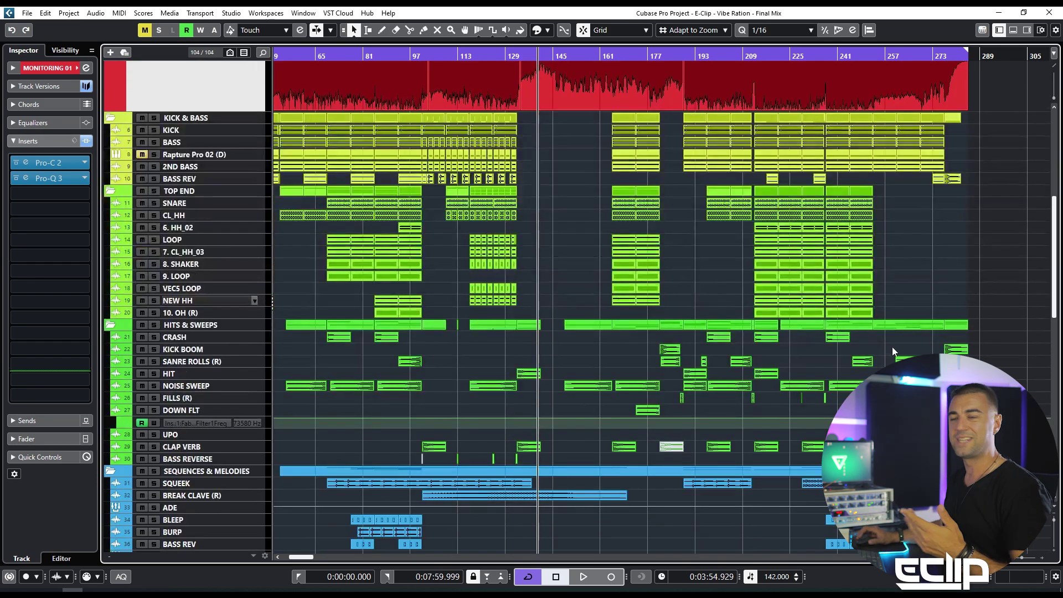
{"action": "left_click", "coordinate": [815, 58]}
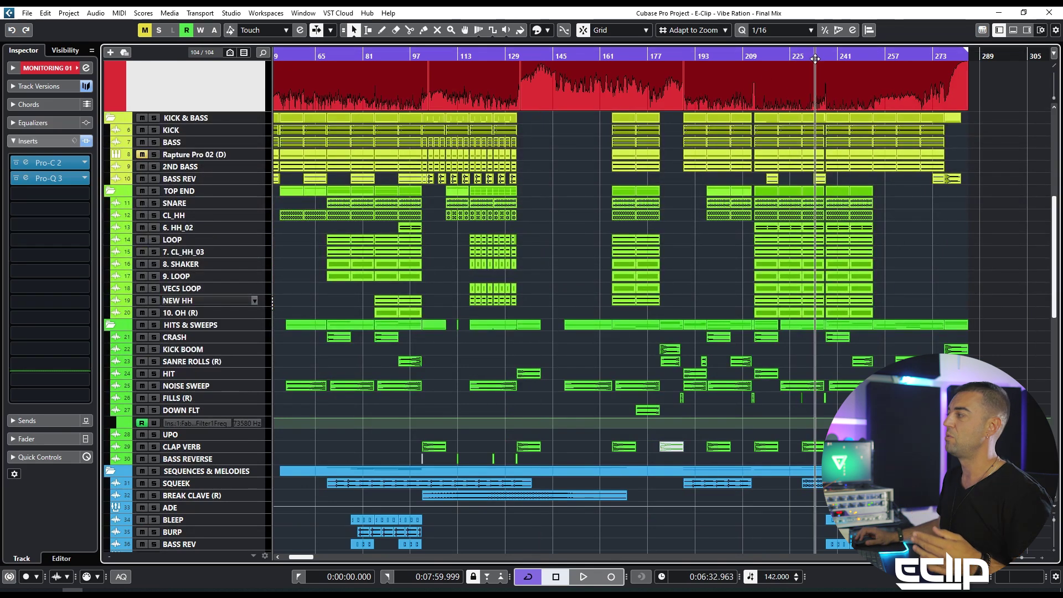
{"action": "scroll", "coordinate": [815, 58], "scroll_direction": "up", "scroll_amount": 1}
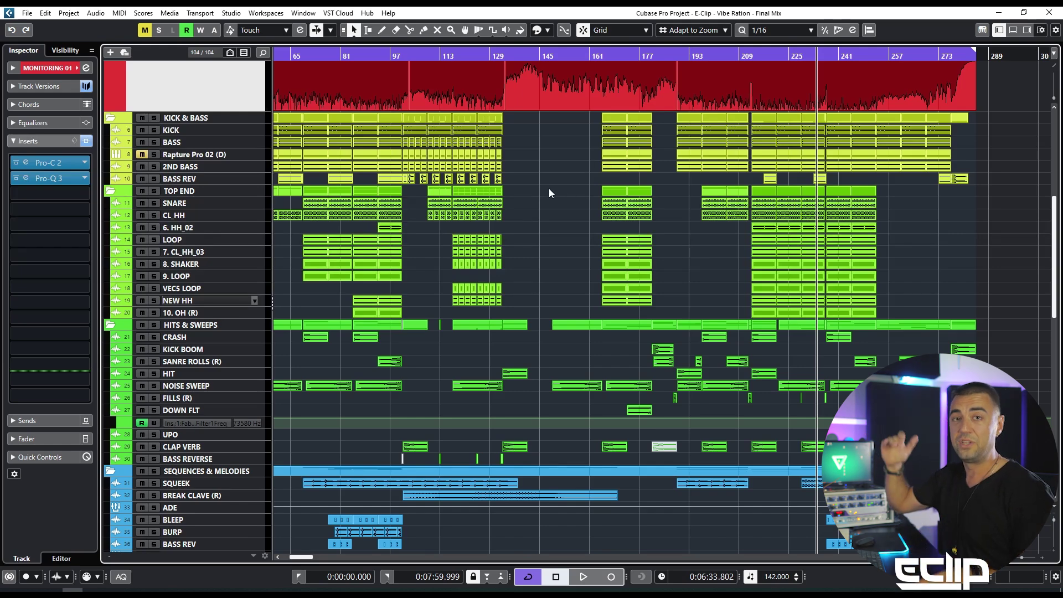
{"action": "scroll", "coordinate": [585, 211], "scroll_direction": "up", "scroll_amount": 6}
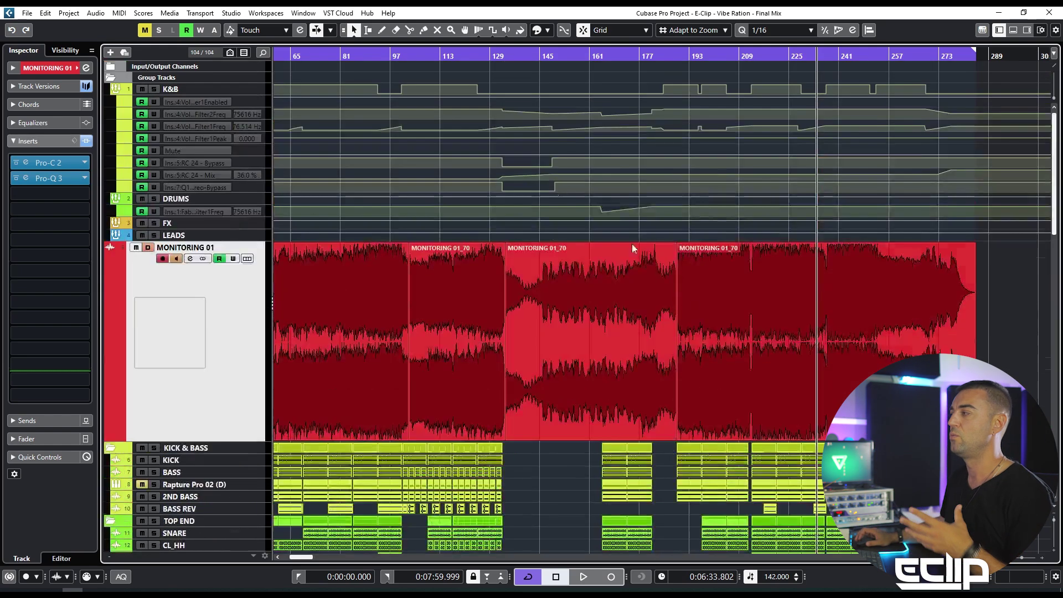
{"action": "scroll", "coordinate": [593, 273], "scroll_direction": "down", "scroll_amount": 2}
{"action": "scroll", "coordinate": [593, 273], "scroll_direction": "left", "scroll_amount": 3}
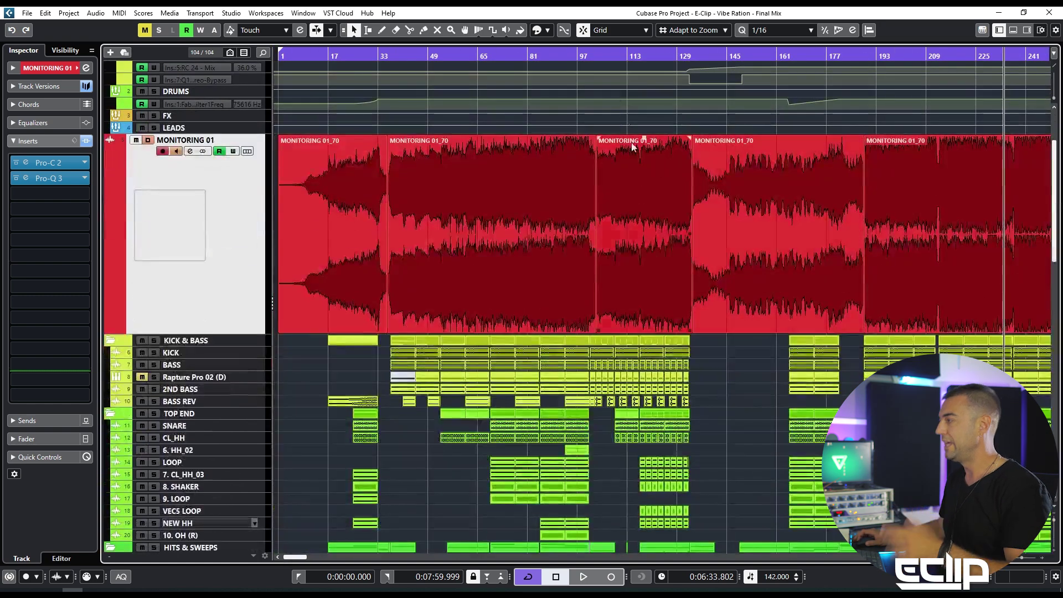
{"action": "scroll", "coordinate": [630, 123], "scroll_direction": "down", "scroll_amount": 4}
Solo the MELODY A and BOOSTER tracks together and play their rise, with the playback cursor set at bar 81
{"action": "left_click", "coordinate": [529, 56]}
{"action": "scroll", "coordinate": [634, 224], "scroll_direction": "down", "scroll_amount": 7}
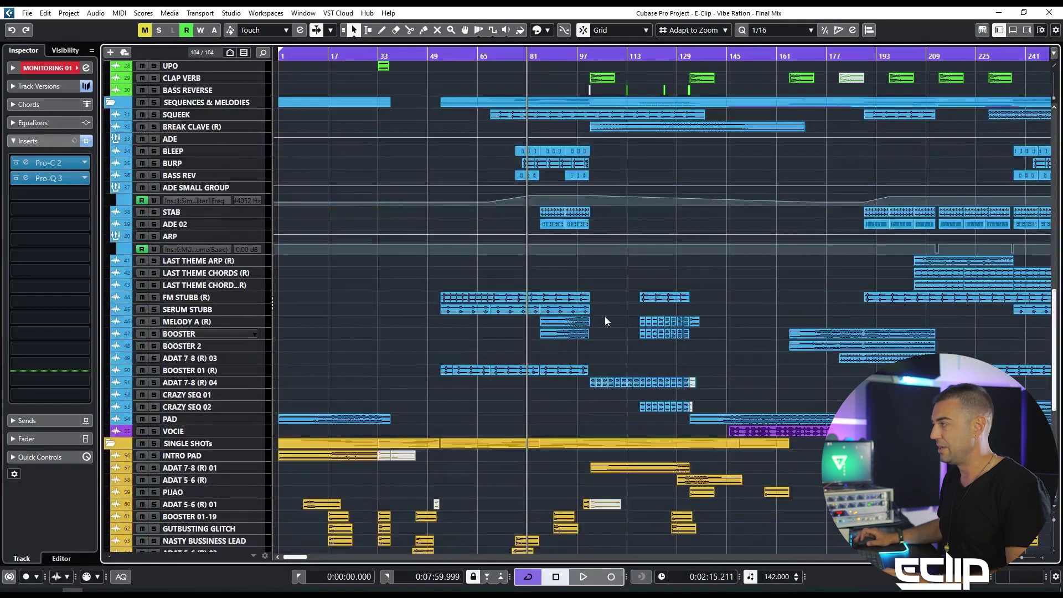
{"action": "left_click", "coordinate": [228, 323]}
{"action": "left_click", "coordinate": [254, 334]}
{"action": "left_click", "coordinate": [277, 321]}
{"action": "key", "text": "s"}
{"action": "left_click", "coordinate": [245, 325]}
{"action": "key", "text": "s"}
{"action": "left_click", "coordinate": [249, 331]}
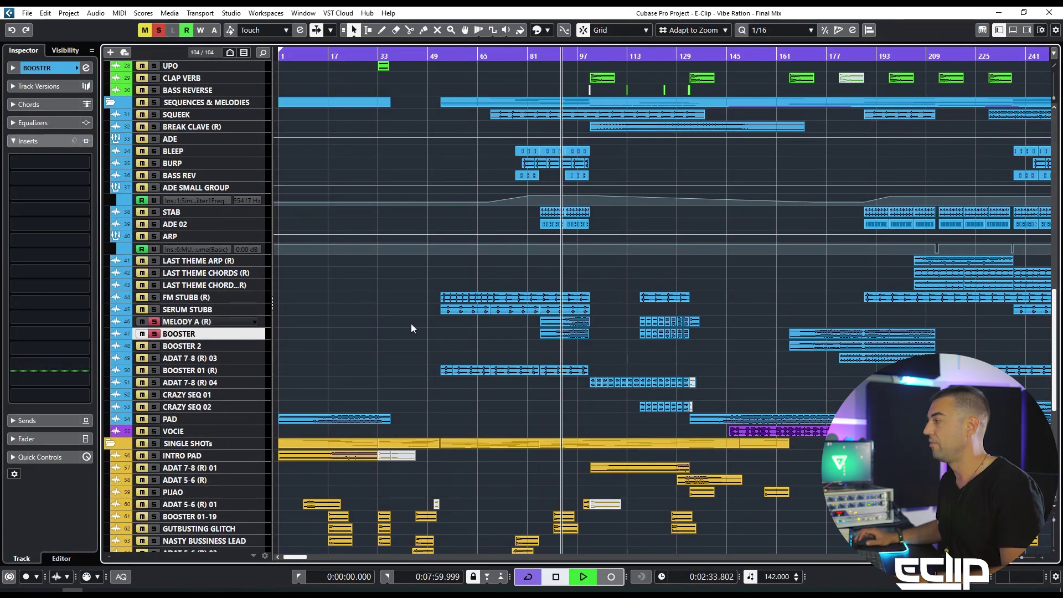
{"action": "key", "text": "f"}
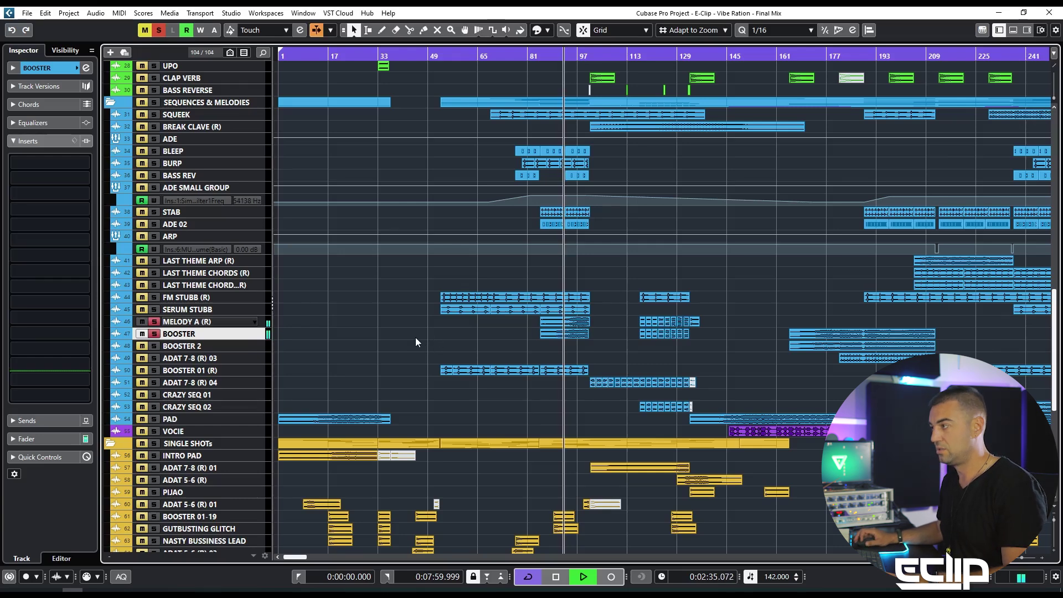
Enlarge the track rows to examine the MELODY A and BOOSTER waveforms during playback, and stop at about bar 99
{"action": "left_click", "coordinate": [155, 334]}
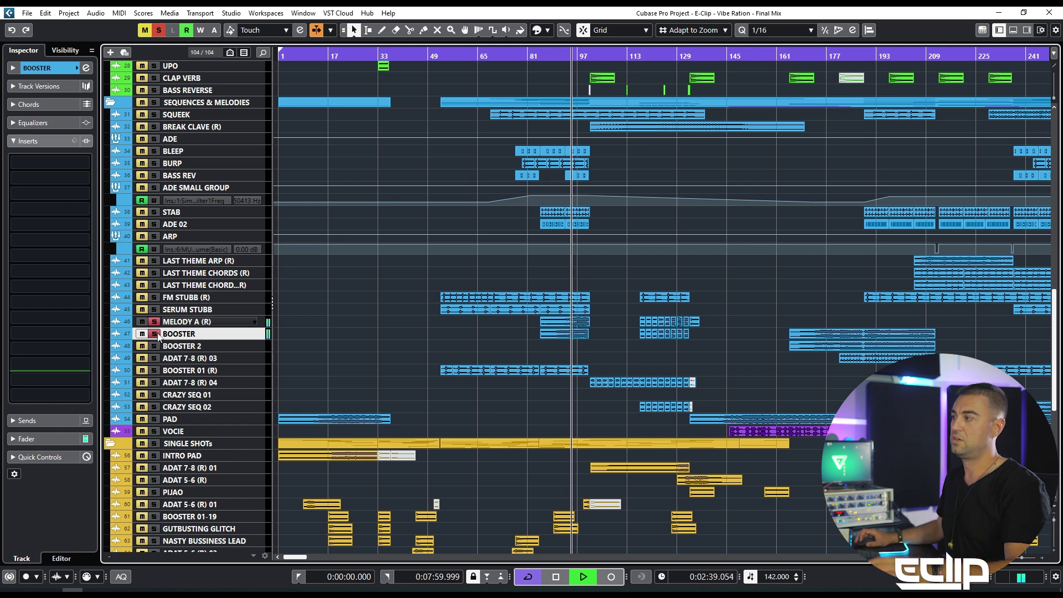
{"action": "key", "text": "shift+h"}
{"action": "key", "text": "shift+h"}
{"action": "key", "text": "shift+h"}
{"action": "key", "text": "shift+h"}
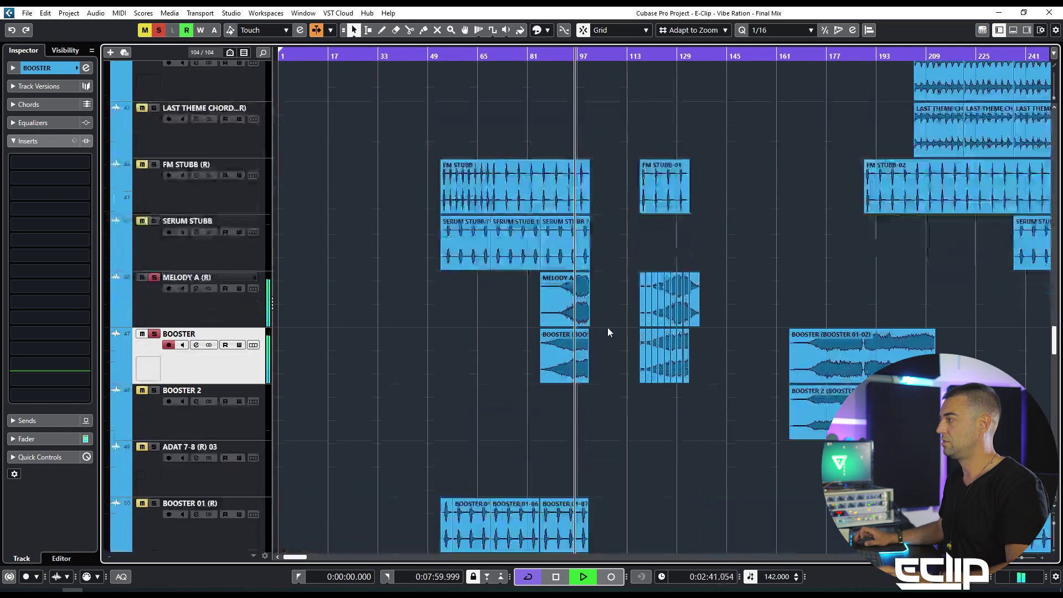
{"action": "scroll", "coordinate": [600, 332], "scroll_direction": "up", "scroll_amount": 4}
{"action": "left_click", "coordinate": [284, 196]}
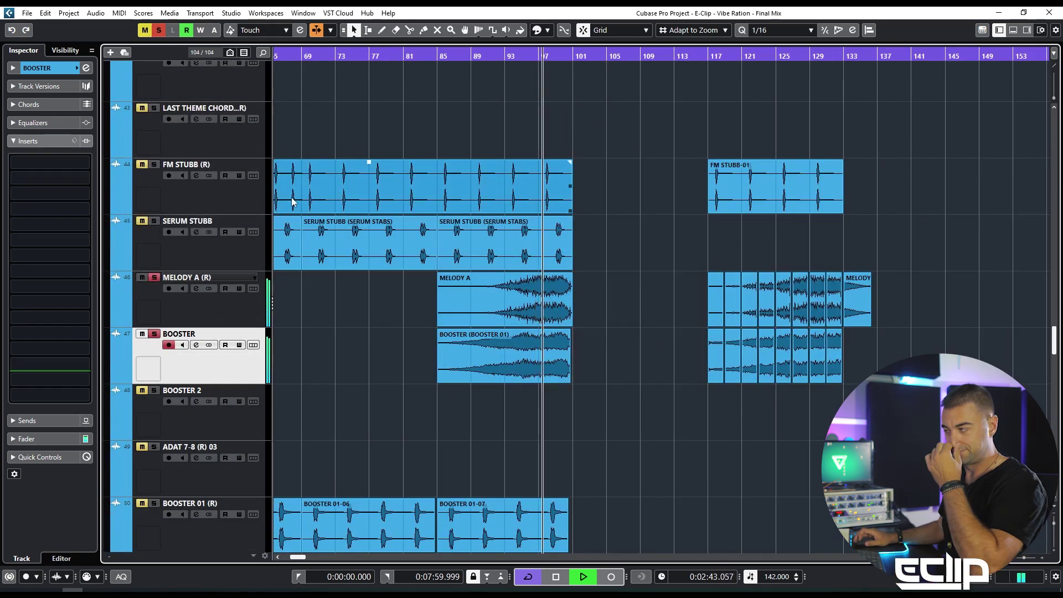
{"action": "left_click", "coordinate": [632, 253]}
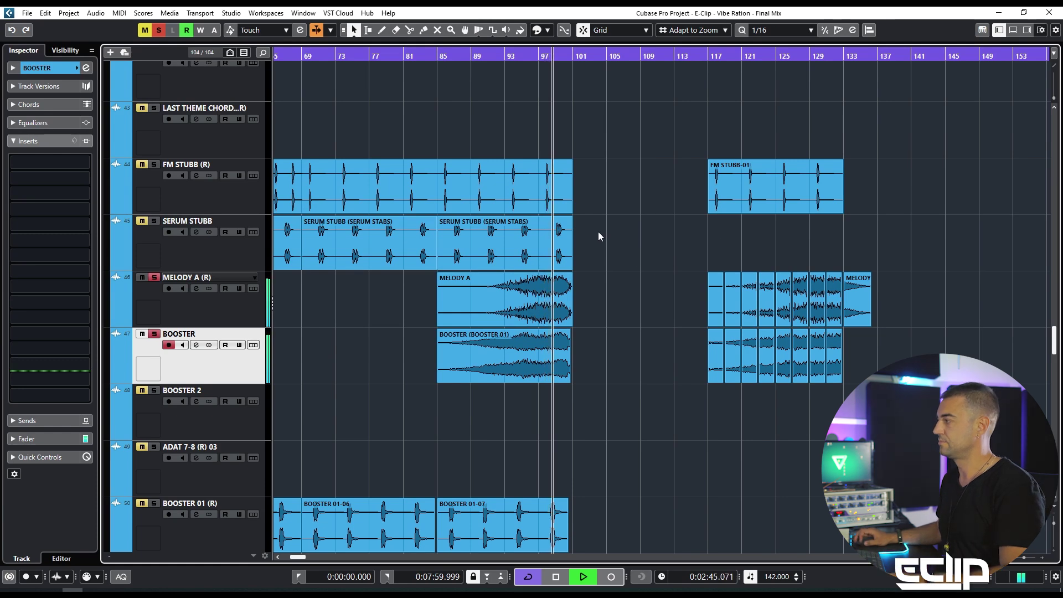
{"action": "key", "text": "space"}
{"action": "left_click_drag", "start_coordinate": [558, 57], "coordinate": [556, 55]}
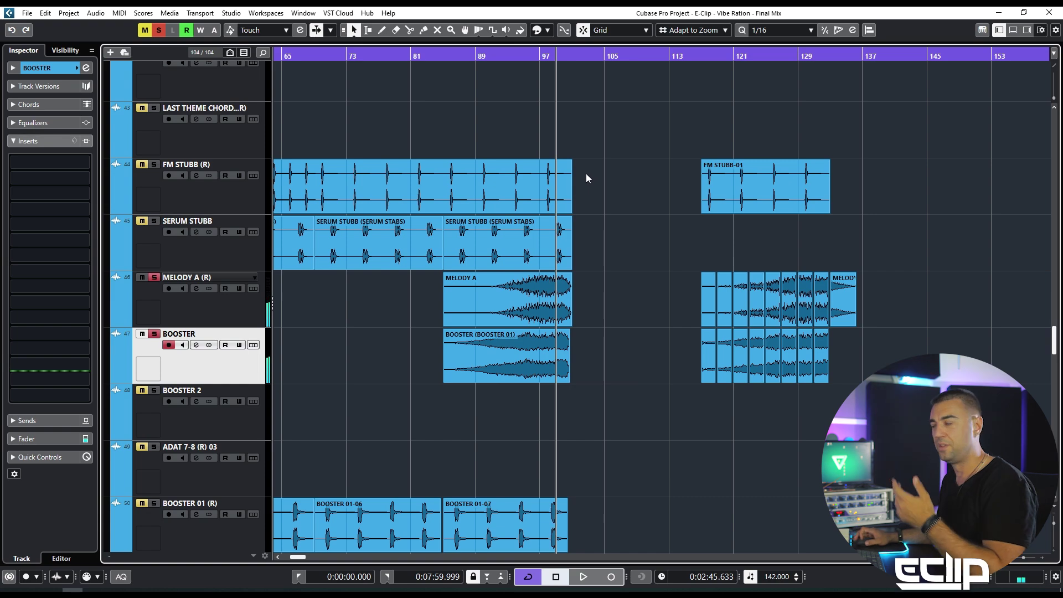
Place the playback cursor at bar 101 and reduce all track rows, including MONITORING 01, to their compact height
{"action": "scroll", "coordinate": [587, 176], "scroll_direction": "up", "scroll_amount": 15}
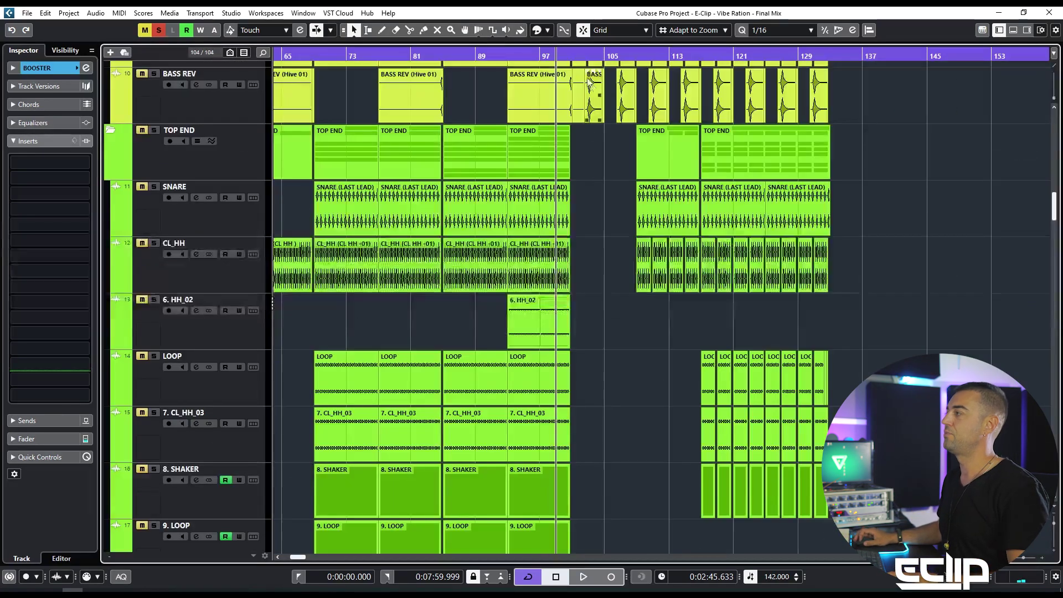
{"action": "left_click", "coordinate": [570, 57]}
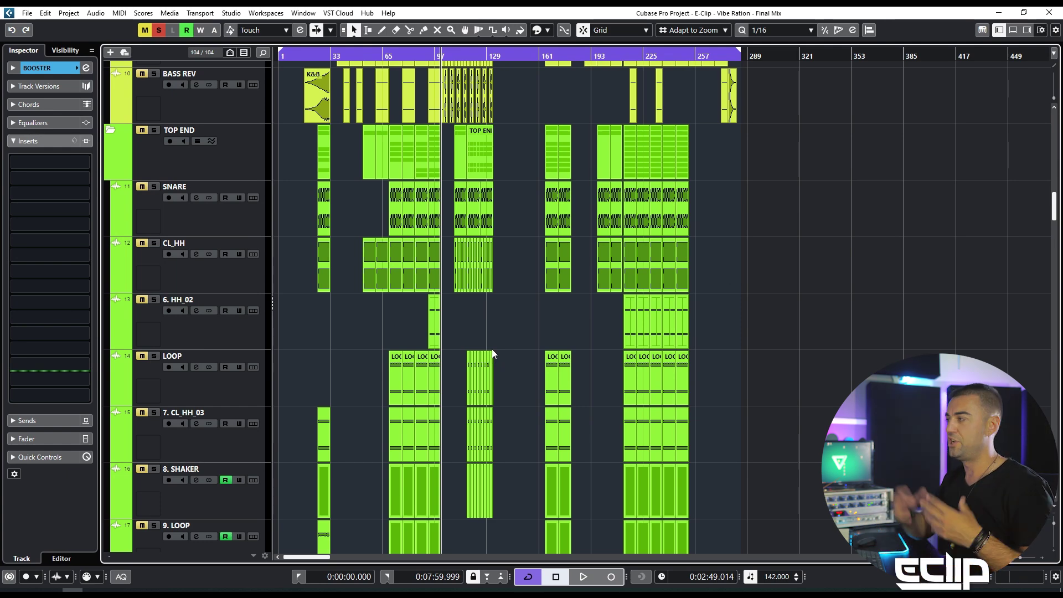
{"action": "key", "text": "shift+g"}
{"action": "key", "text": "shift+g"}
{"action": "key", "text": "shift+g"}
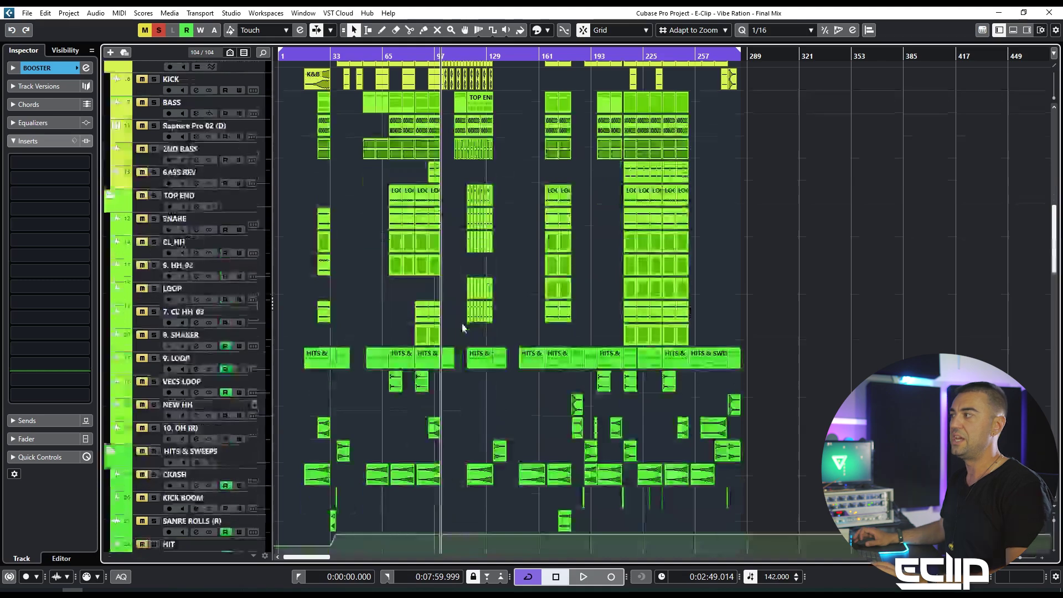
{"action": "scroll", "coordinate": [462, 310], "scroll_direction": "up", "scroll_amount": 5}
{"action": "left_click", "coordinate": [194, 244]}
{"action": "key", "text": "shift+g"}
{"action": "key", "text": "shift+g"}
{"action": "key", "text": "shift+g"}
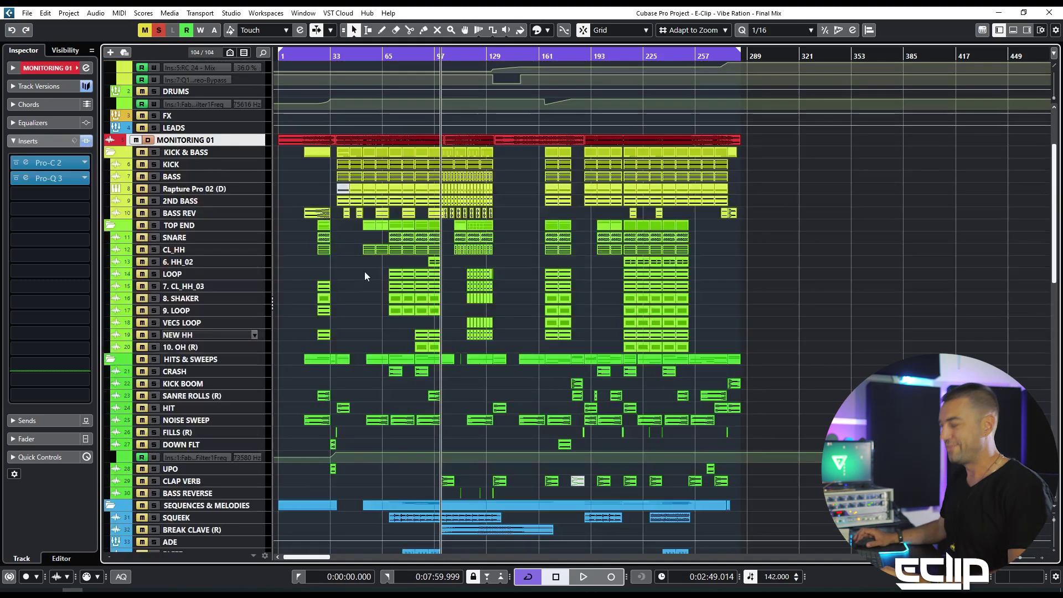
Enlarge the height of all tracks and deactivate every active solo in the project
{"action": "key", "text": "shift+h"}
{"action": "key", "text": "shift+h"}
{"action": "left_click_drag", "start_coordinate": [294, 246], "coordinate": [431, 334]}
{"action": "left_click_drag", "start_coordinate": [513, 317], "coordinate": [519, 308]}
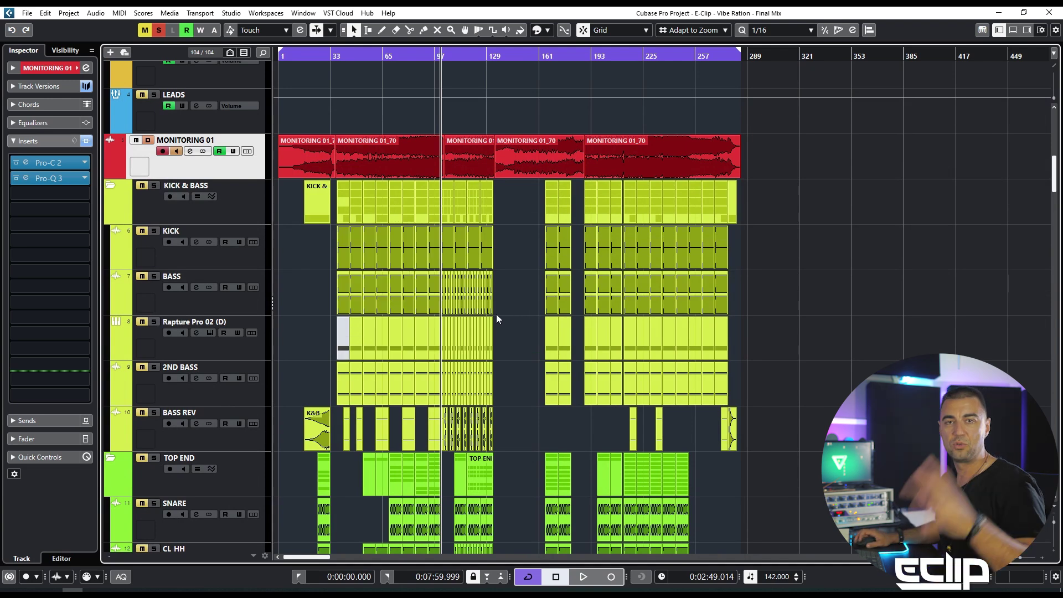
{"action": "left_click_drag", "start_coordinate": [508, 227], "coordinate": [536, 361]}
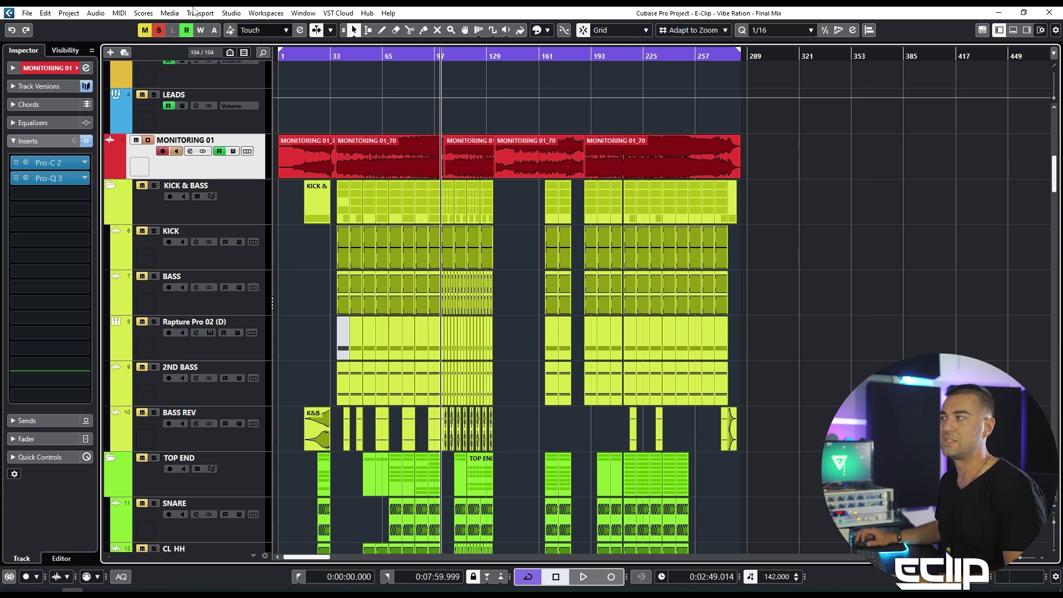
{"action": "left_click", "coordinate": [157, 30]}
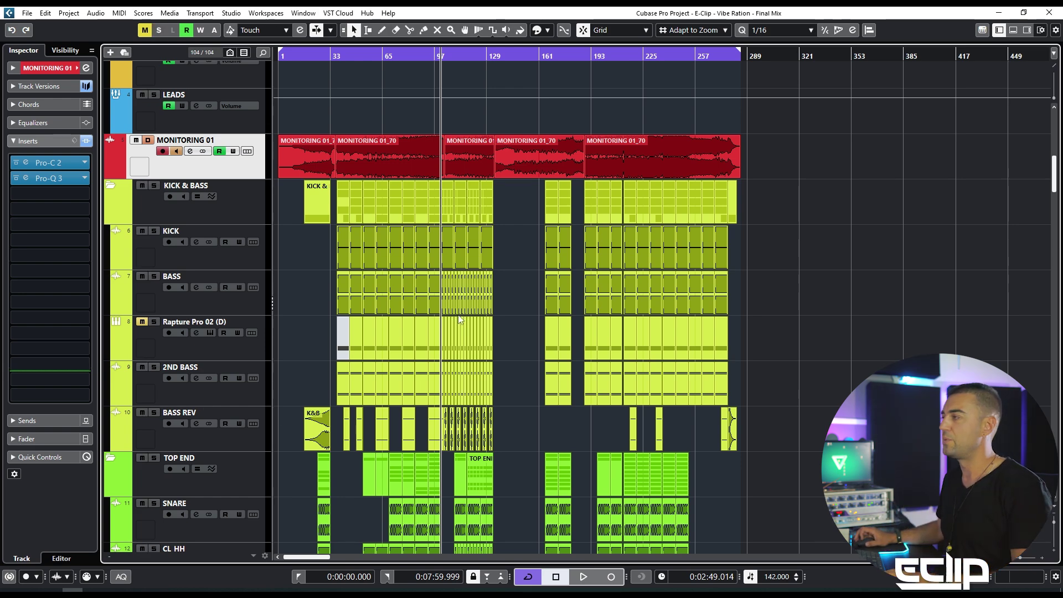
Place the playback cursor at about bar 98 and start playback to hear the transition at bar 101
{"action": "scroll", "coordinate": [457, 321], "scroll_direction": "up", "scroll_amount": 5}
{"action": "left_click", "coordinate": [380, 55]}
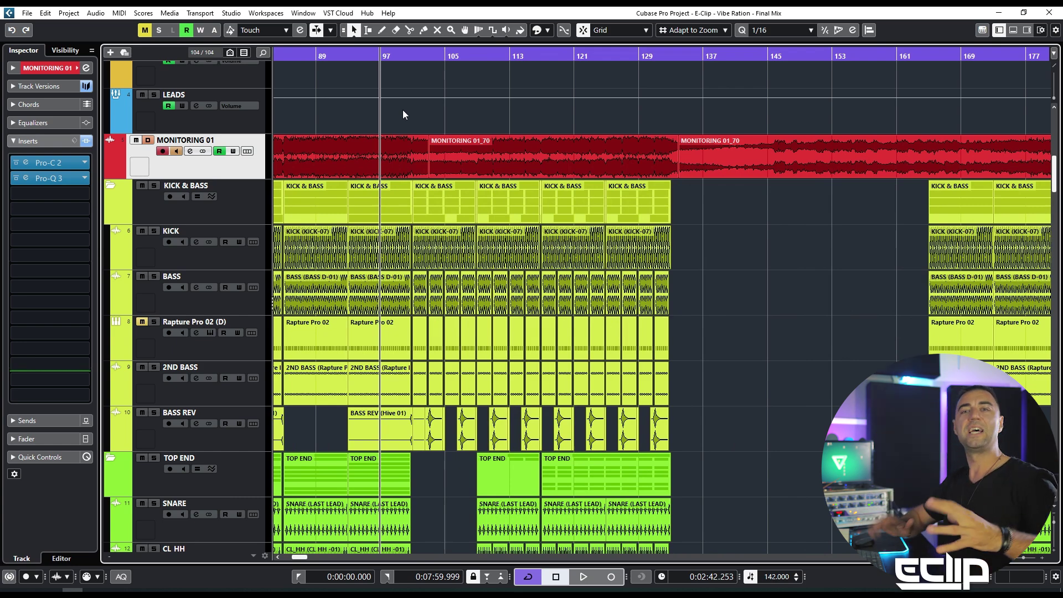
{"action": "scroll", "coordinate": [403, 113], "scroll_direction": "down", "scroll_amount": 5}
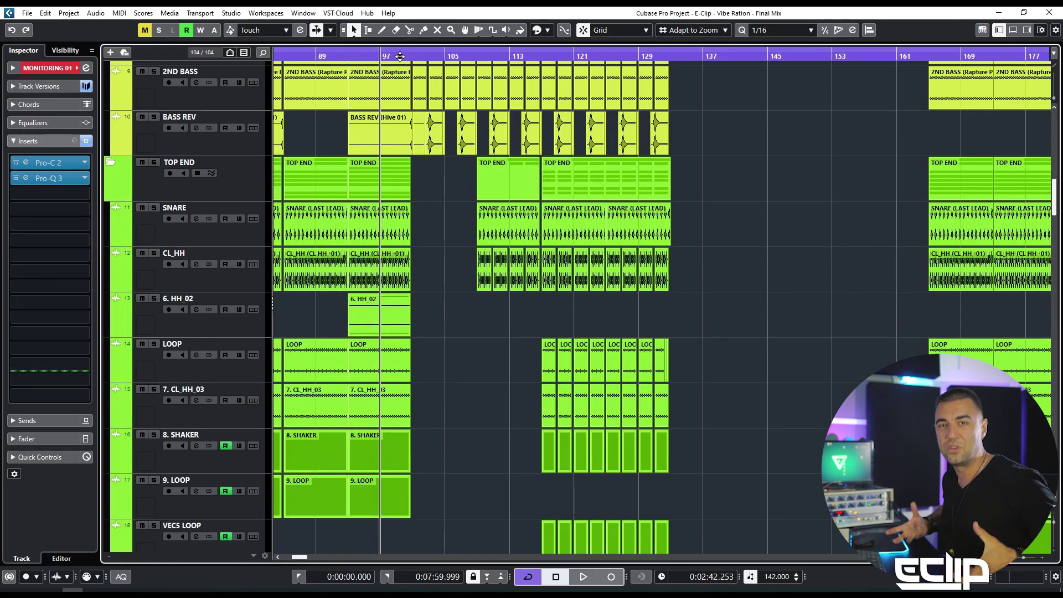
{"action": "scroll", "coordinate": [639, 222], "scroll_direction": "up", "scroll_amount": 10}
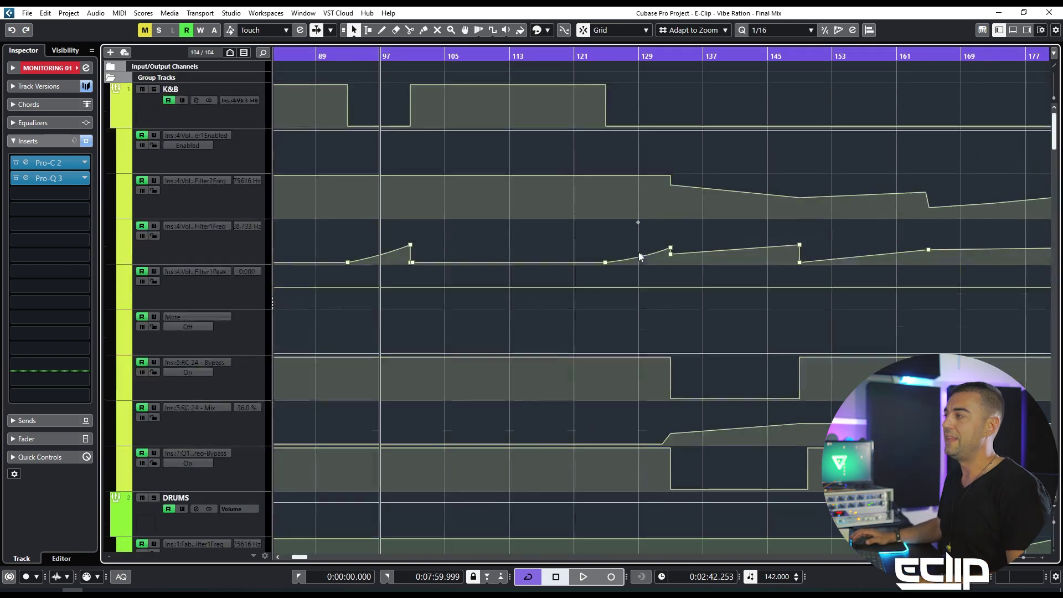
{"action": "left_click", "coordinate": [409, 54]}
{"action": "scroll", "coordinate": [410, 161], "scroll_direction": "down", "scroll_amount": 5}
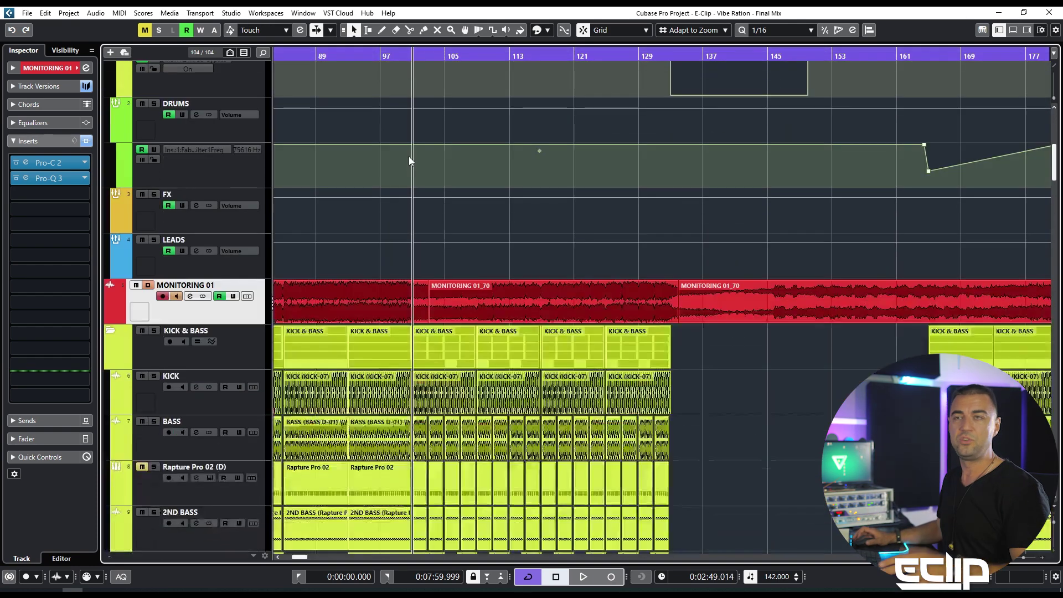
{"action": "scroll", "coordinate": [388, 249], "scroll_direction": "down", "scroll_amount": 10}
{"action": "left_click", "coordinate": [389, 54]}
{"action": "key", "text": "space"}
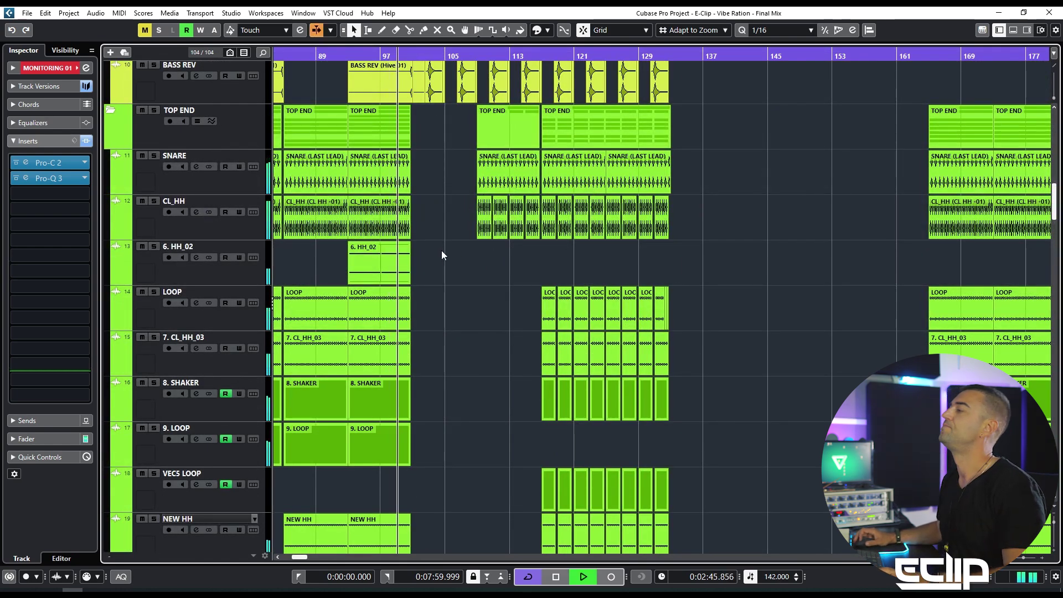
Examine the top-end, hits and sweeps, and melody tracks around bar 101 during playback
{"action": "scroll", "coordinate": [440, 248], "scroll_direction": "up", "scroll_amount": 4}
{"action": "scroll", "coordinate": [438, 246], "scroll_direction": "down", "scroll_amount": 3}
{"action": "scroll", "coordinate": [476, 286], "scroll_direction": "down", "scroll_amount": 2}
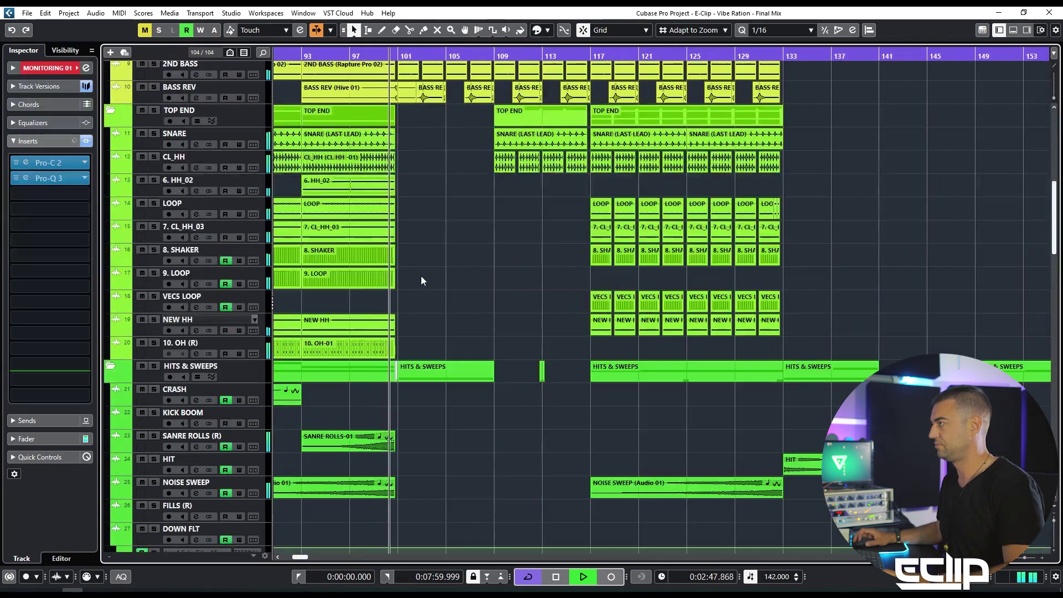
{"action": "scroll", "coordinate": [432, 271], "scroll_direction": "up", "scroll_amount": 4}
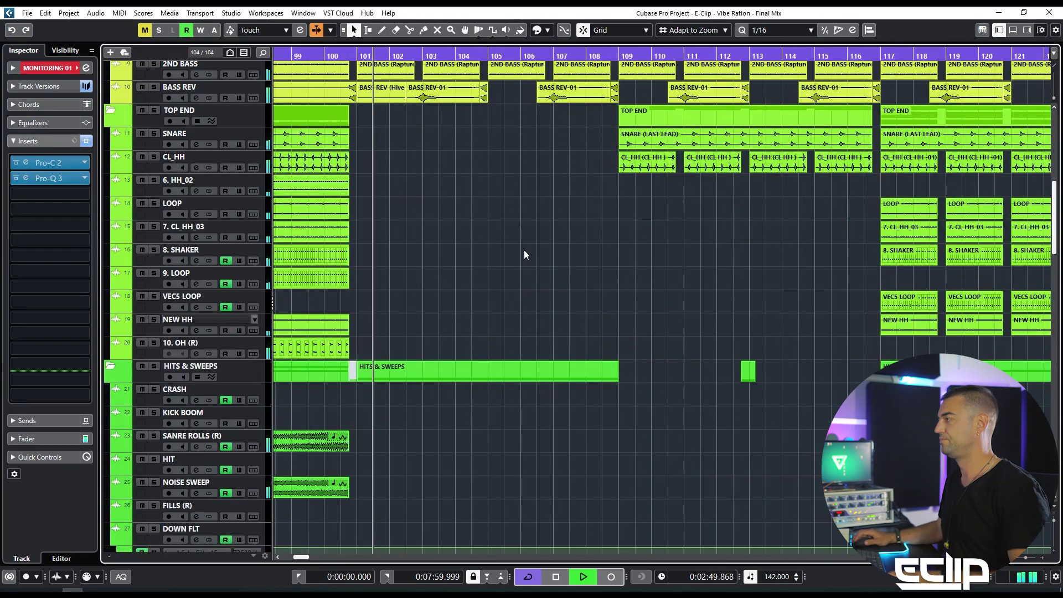
{"action": "scroll", "coordinate": [519, 252], "scroll_direction": "down", "scroll_amount": 6}
{"action": "left_click_drag", "start_coordinate": [652, 258], "coordinate": [528, 195]}
{"action": "scroll", "coordinate": [527, 194], "scroll_direction": "down", "scroll_amount": 3}
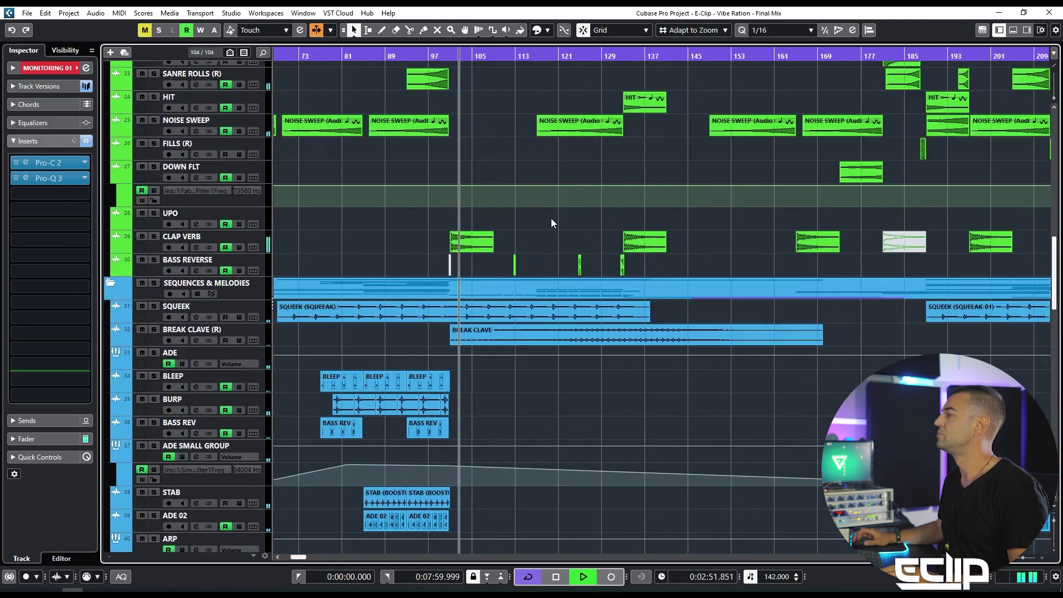
{"action": "scroll", "coordinate": [547, 249], "scroll_direction": "down", "scroll_amount": 6}
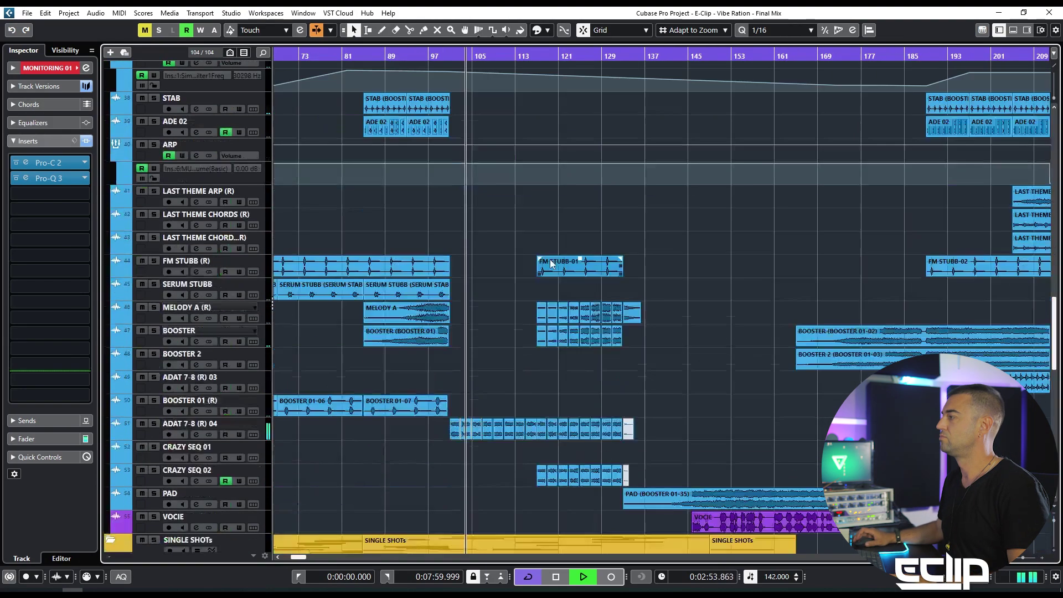
Select the ADAT 7-8 (R) 04 track and examine the single-shot events playing between about bars 101 and 121
{"action": "left_click", "coordinate": [279, 430]}
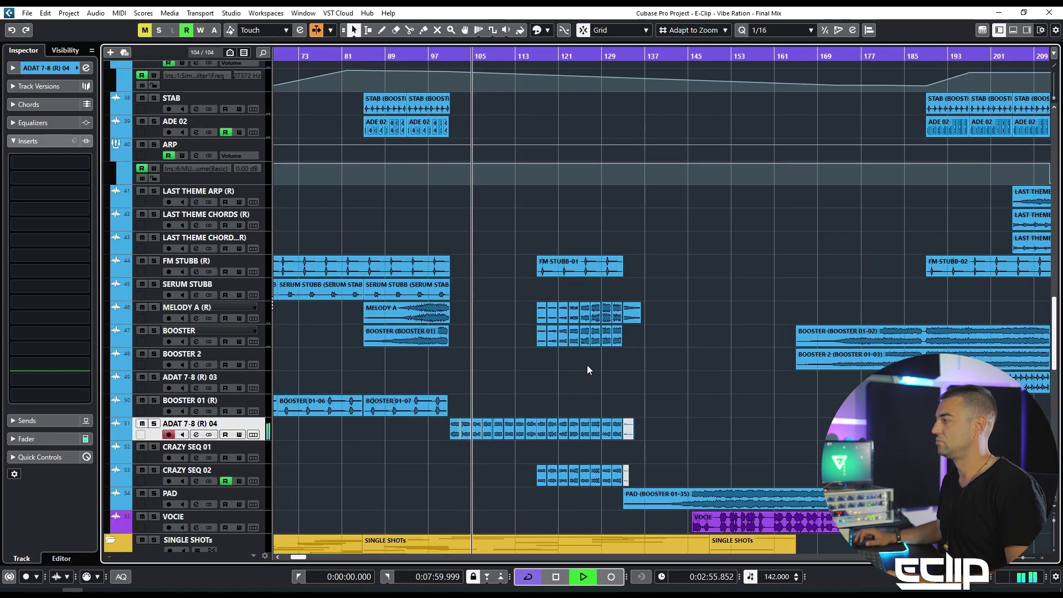
{"action": "scroll", "coordinate": [484, 311], "scroll_direction": "down", "scroll_amount": 8}
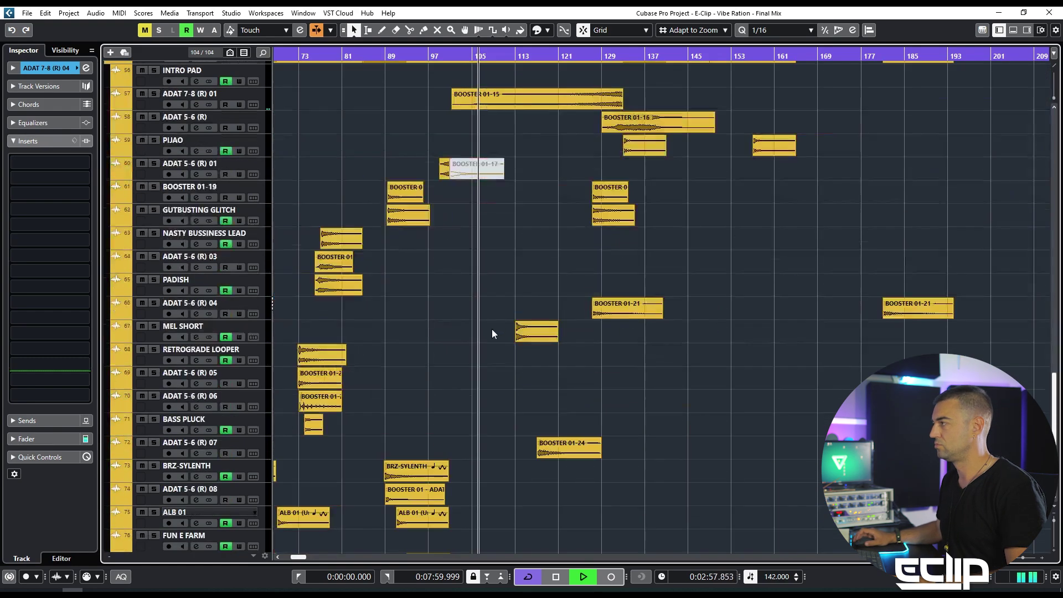
{"action": "scroll", "coordinate": [491, 329], "scroll_direction": "down", "scroll_amount": 5}
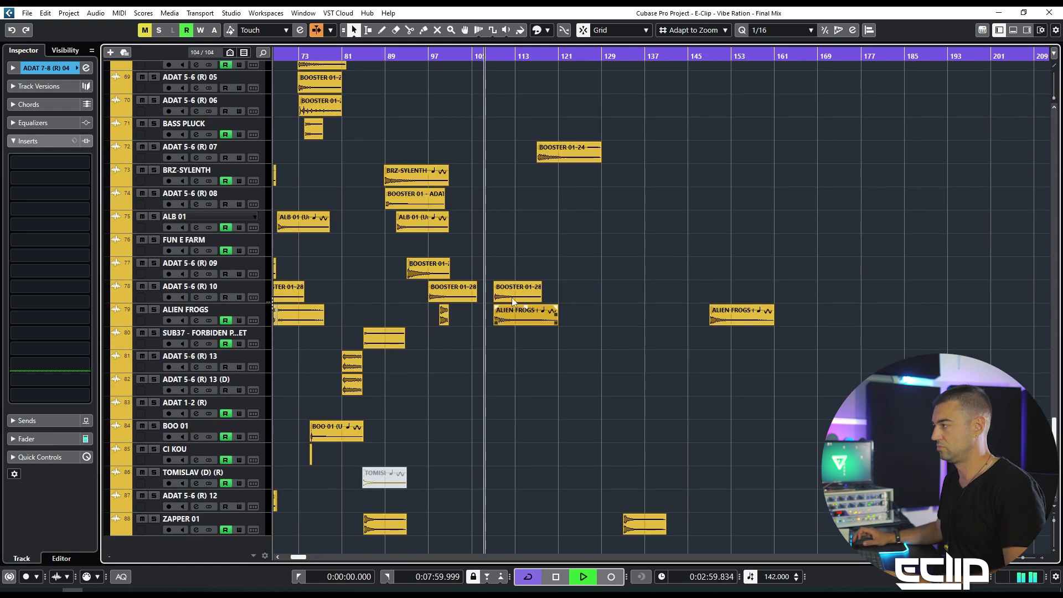
{"action": "scroll", "coordinate": [495, 284], "scroll_direction": "up", "scroll_amount": 2}
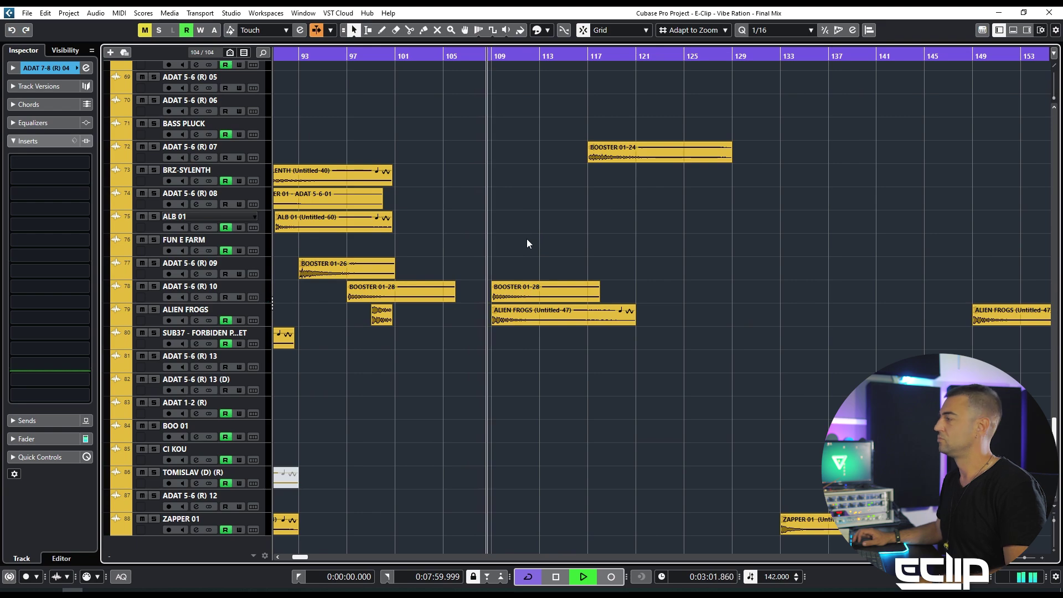
{"action": "scroll", "coordinate": [521, 266], "scroll_direction": "up", "scroll_amount": 6}
{"action": "scroll", "coordinate": [487, 296], "scroll_direction": "down", "scroll_amount": 2}
{"action": "scroll", "coordinate": [484, 316], "scroll_direction": "up", "scroll_amount": 12}
{"action": "scroll", "coordinate": [494, 333], "scroll_direction": "up", "scroll_amount": 2}
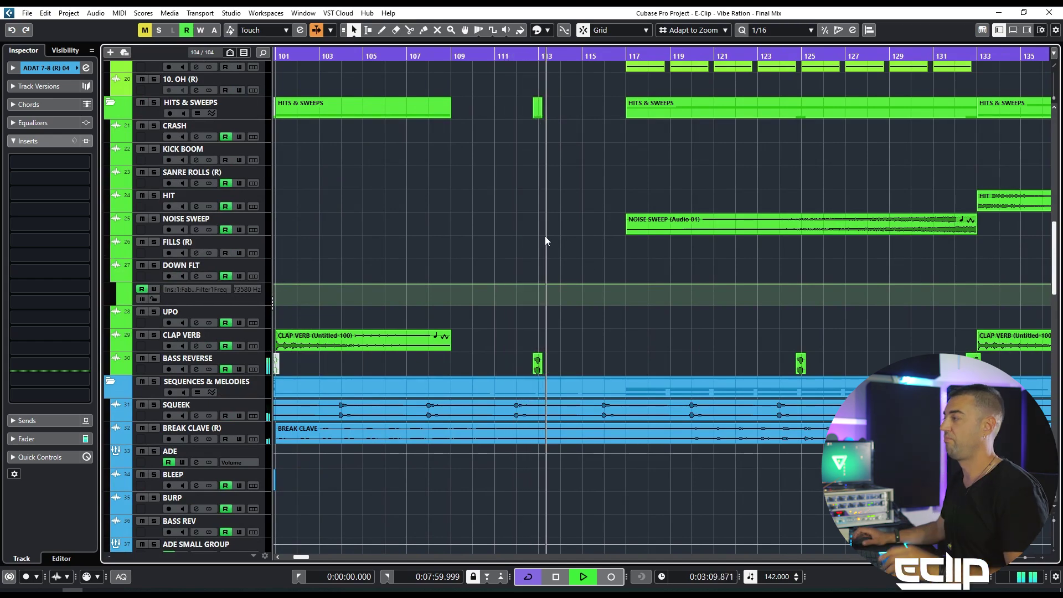
Select the BREAK CLAVE (R) track, enlarge it to inspect its waveform, and restore its height
{"action": "scroll", "coordinate": [582, 219], "scroll_direction": "down", "scroll_amount": 2}
{"action": "scroll", "coordinate": [615, 237], "scroll_direction": "up", "scroll_amount": 5}
{"action": "scroll", "coordinate": [687, 304], "scroll_direction": "down", "scroll_amount": 2}
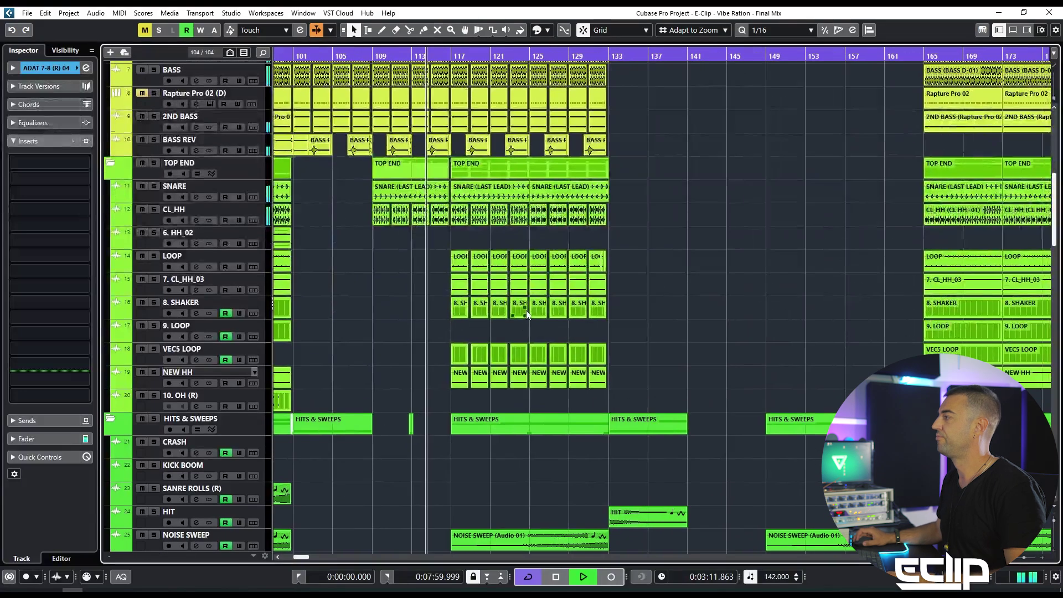
{"action": "scroll", "coordinate": [528, 316], "scroll_direction": "down", "scroll_amount": 2}
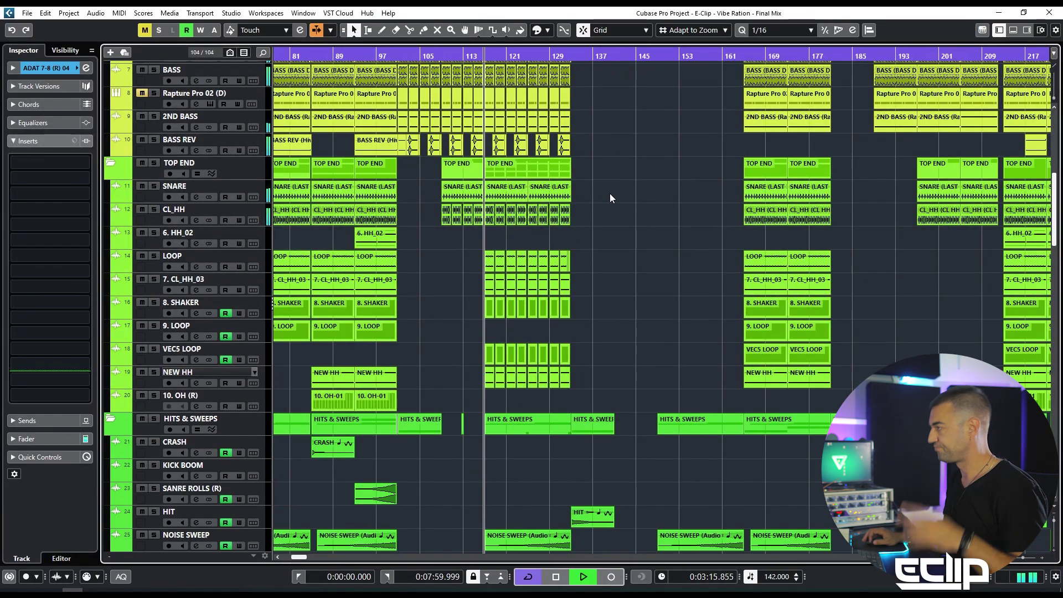
{"action": "scroll", "coordinate": [591, 206], "scroll_direction": "down", "scroll_amount": 8}
{"action": "left_click", "coordinate": [249, 252]}
{"action": "left_click", "coordinate": [513, 301]}
{"action": "key", "text": "z"}
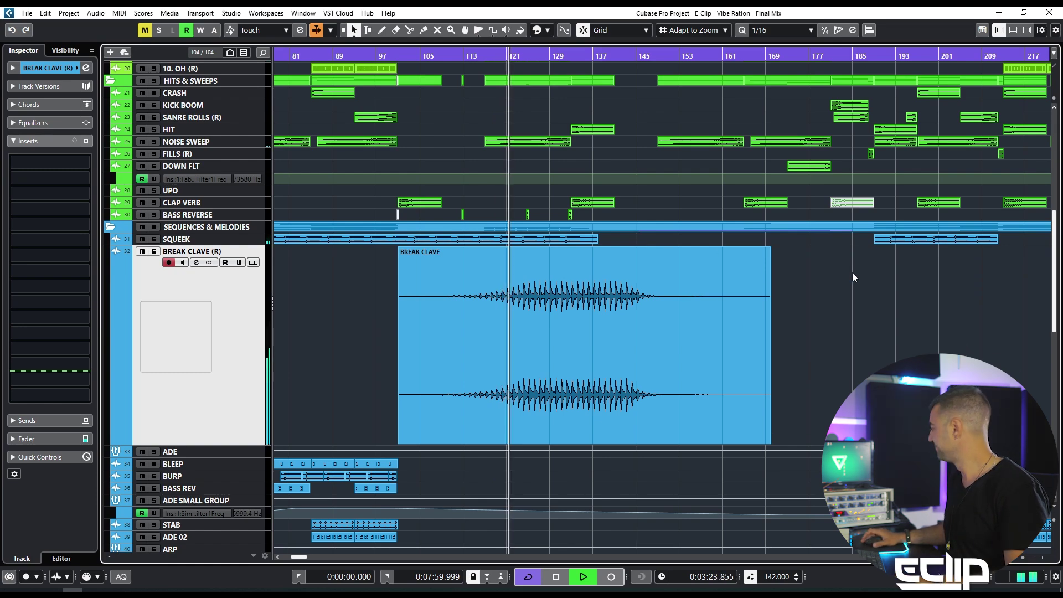
{"action": "scroll", "coordinate": [610, 278], "scroll_direction": "up", "scroll_amount": 2}
{"action": "scroll", "coordinate": [597, 245], "scroll_direction": "down", "scroll_amount": 3}
{"action": "key", "text": "z"}
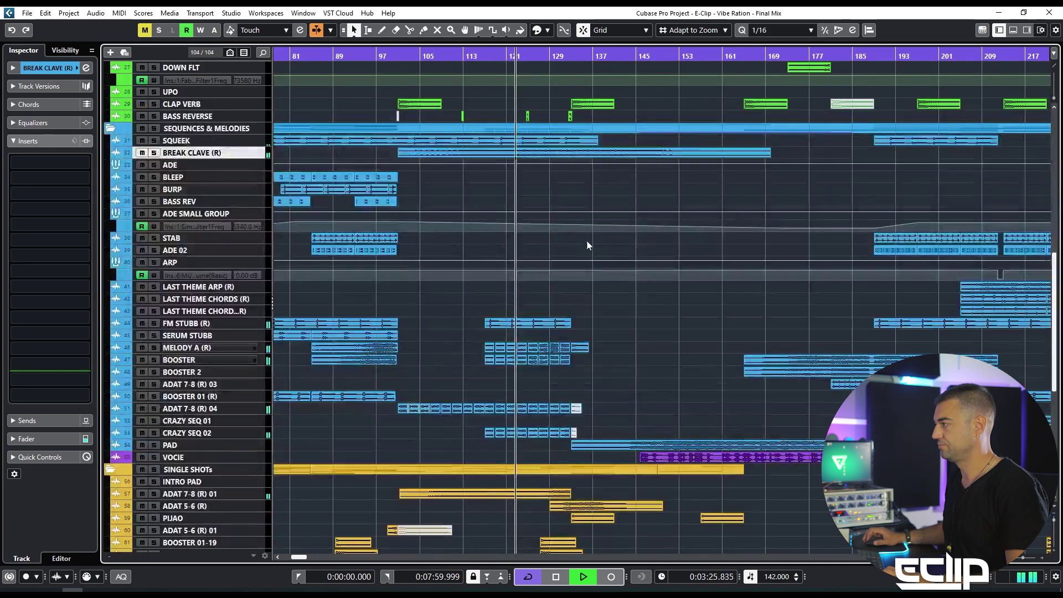
Enlarge all tracks and marquee-select the MELODY A (R) and BOOSTER events between about bars 117 and 133, then deselect them
{"action": "key", "text": "shift+h"}
{"action": "key", "text": "shift+h"}
{"action": "key", "text": "shift+h"}
{"action": "scroll", "coordinate": [576, 234], "scroll_direction": "down", "scroll_amount": 4}
{"action": "scroll", "coordinate": [557, 230], "scroll_direction": "down", "scroll_amount": 3}
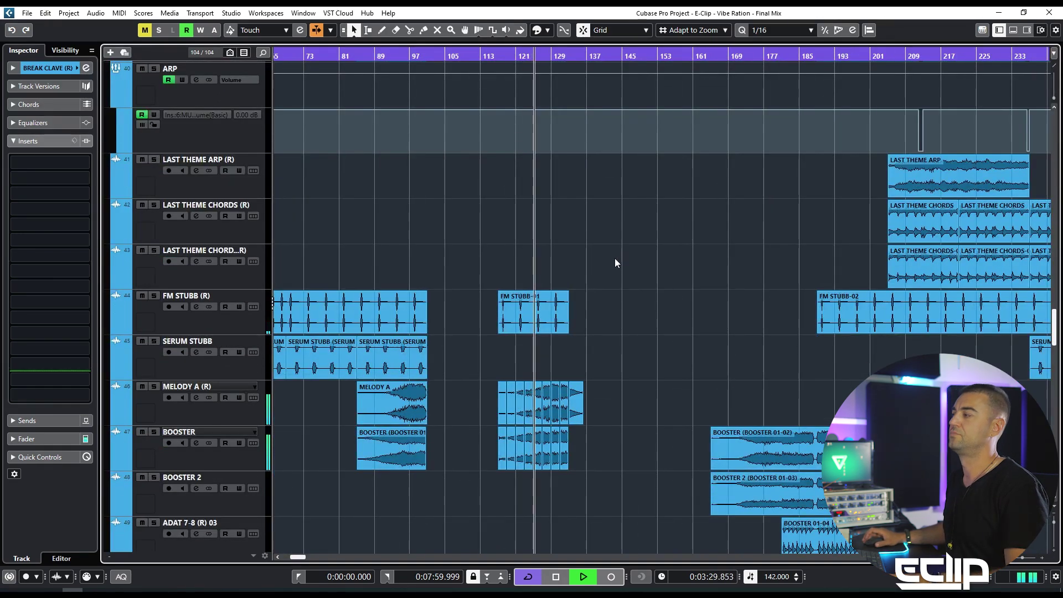
{"action": "left_click_drag", "start_coordinate": [637, 391], "coordinate": [490, 464]}
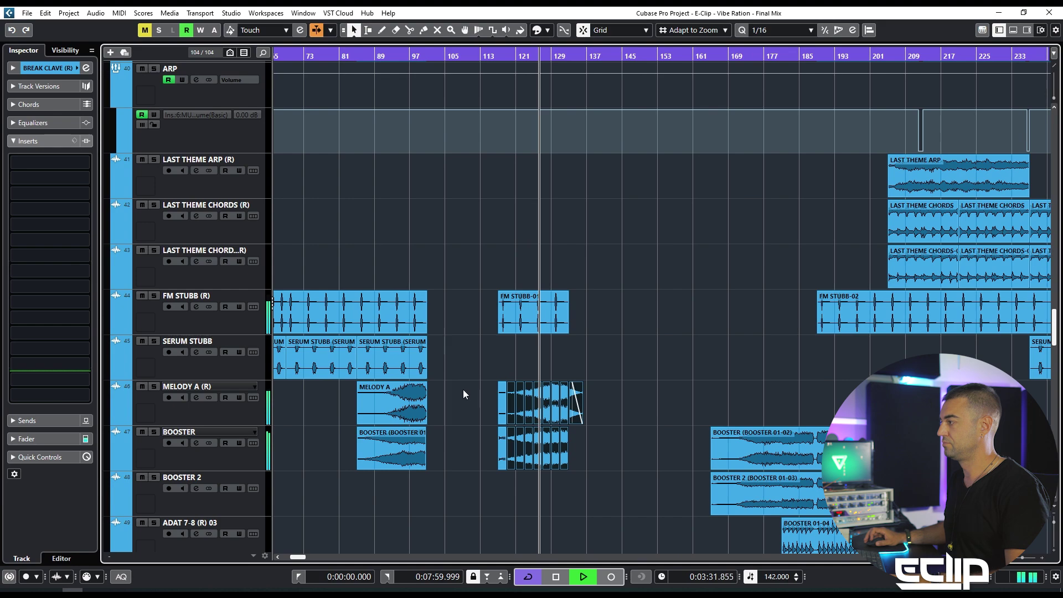
{"action": "left_click_drag", "start_coordinate": [470, 390], "coordinate": [603, 459]}
{"action": "left_click", "coordinate": [604, 334]}
Examine the SQUEEK, BREAK CLAVE and BASS REVERSE tracks up to about bar 133 and stop playback
{"action": "scroll", "coordinate": [599, 328], "scroll_direction": "up", "scroll_amount": 5}
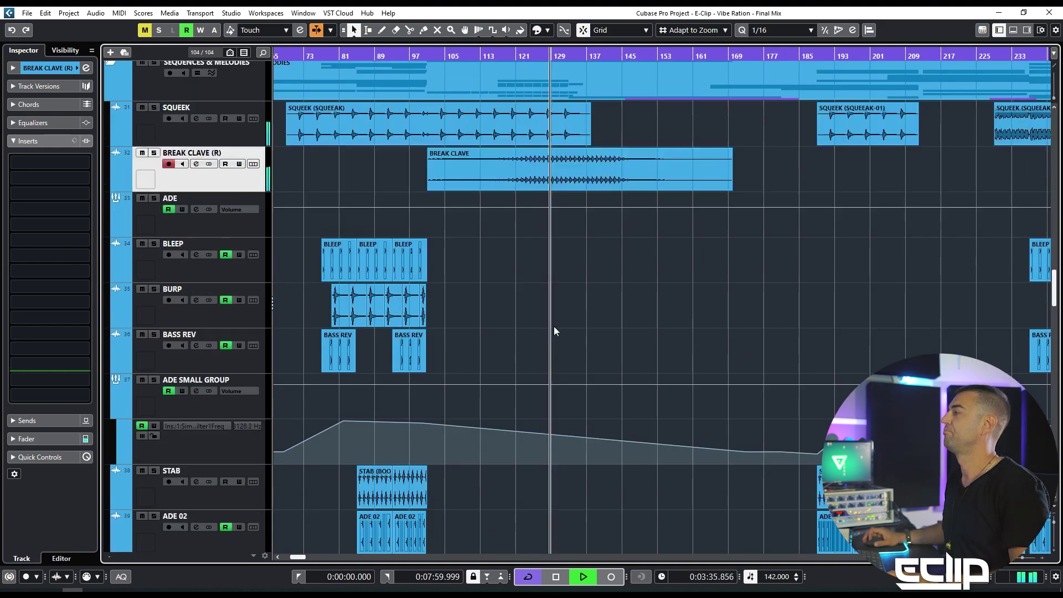
{"action": "scroll", "coordinate": [554, 327], "scroll_direction": "up", "scroll_amount": 2}
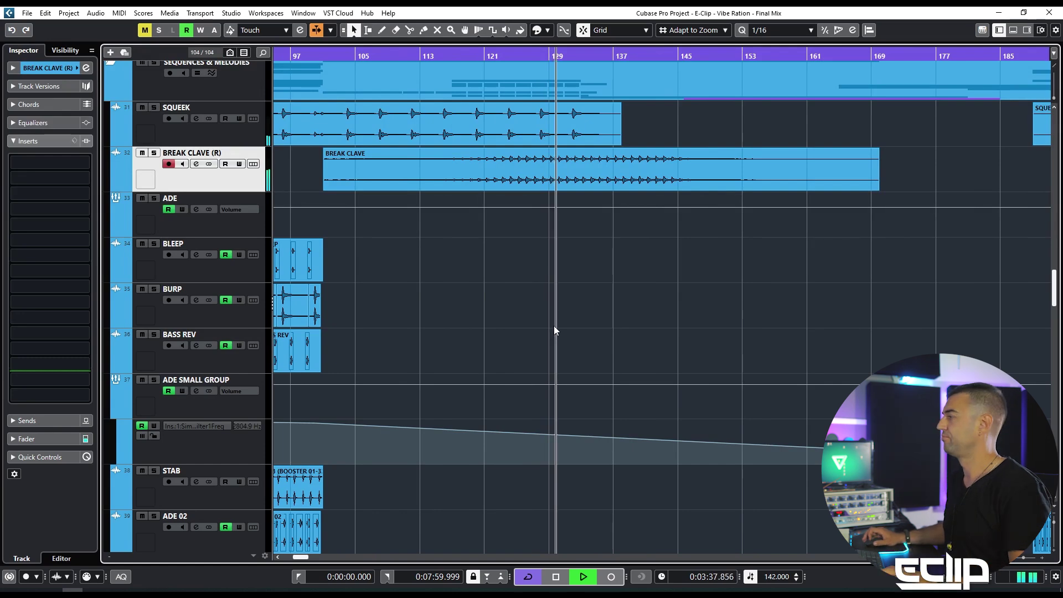
{"action": "scroll", "coordinate": [555, 330], "scroll_direction": "up", "scroll_amount": 2}
{"action": "scroll", "coordinate": [554, 326], "scroll_direction": "up", "scroll_amount": 2}
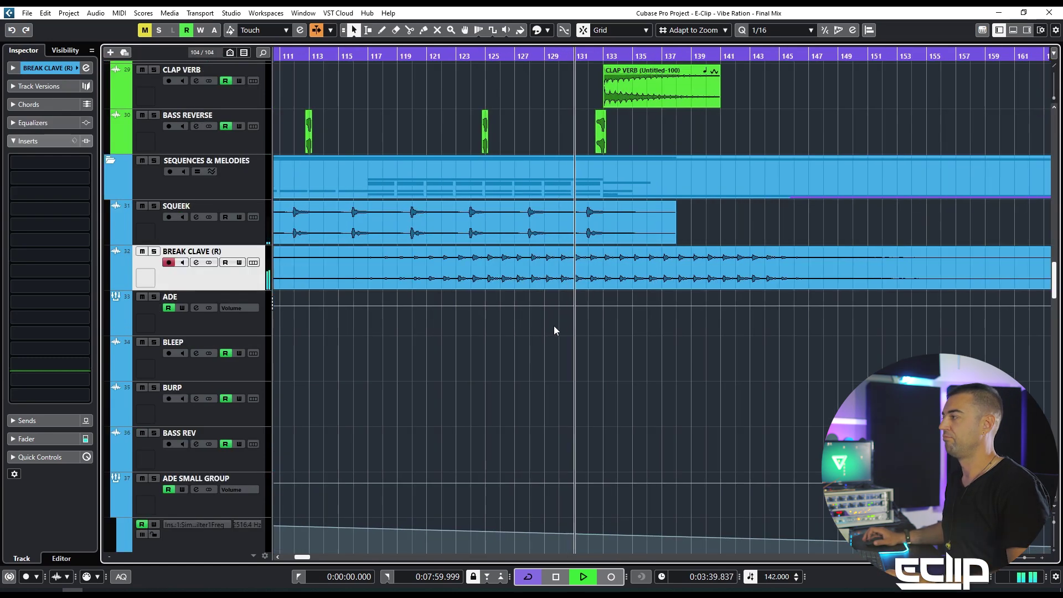
{"action": "scroll", "coordinate": [554, 327], "scroll_direction": "up", "scroll_amount": 4}
{"action": "scroll", "coordinate": [517, 336], "scroll_direction": "down", "scroll_amount": 2}
{"action": "key", "text": "h"}
{"action": "key", "text": "h"}
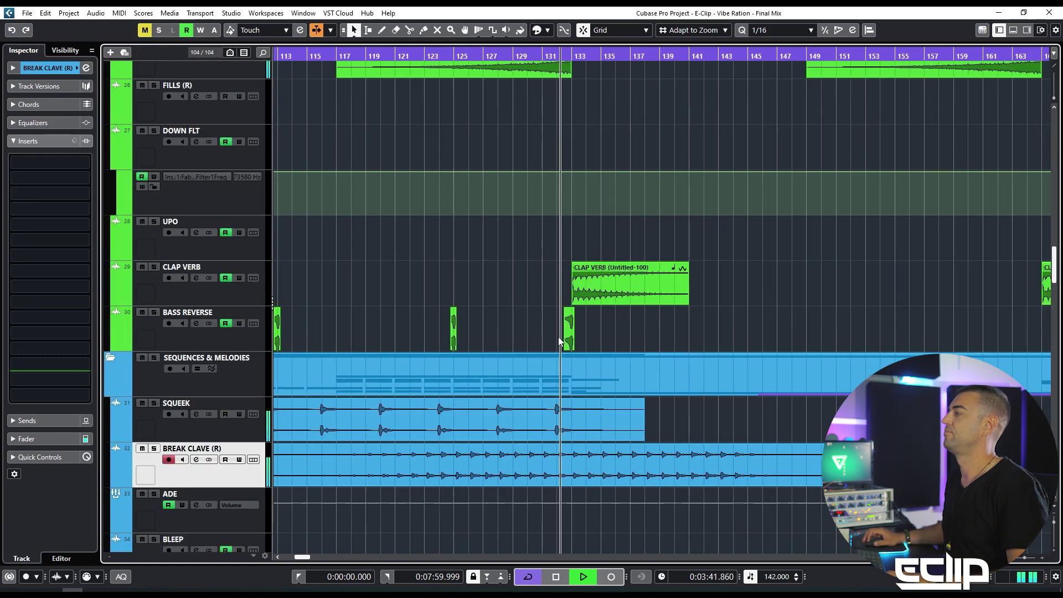
{"action": "key", "text": "space"}
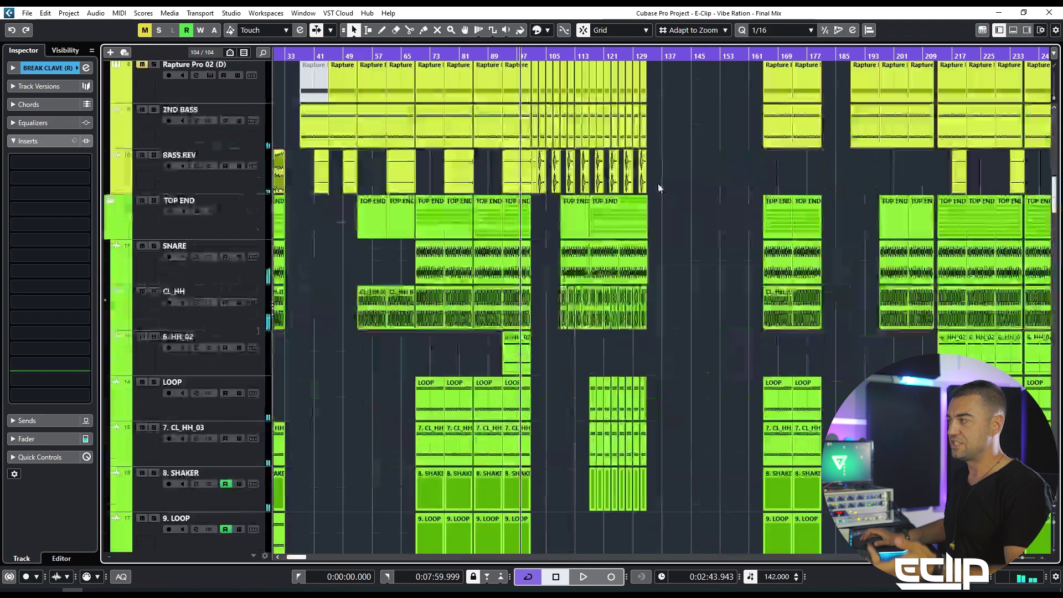
Play the kick and bass tracks from just after bar 102 to hear the gap before bar 103
{"action": "scroll", "coordinate": [659, 189], "scroll_direction": "up", "scroll_amount": 4}
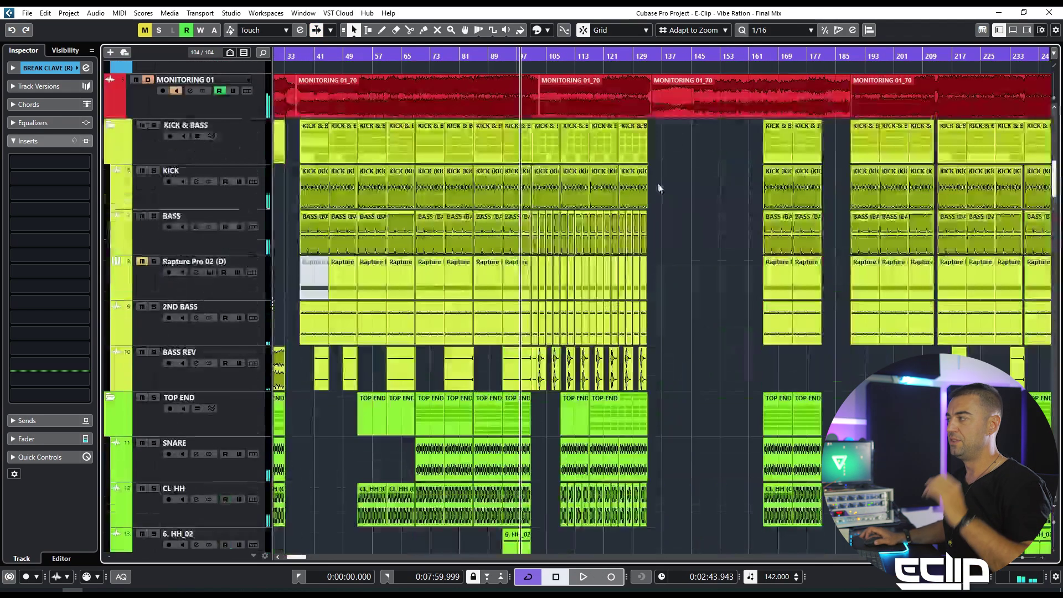
{"action": "scroll", "coordinate": [534, 251], "scroll_direction": "up", "scroll_amount": 7}
{"action": "scroll", "coordinate": [534, 252], "scroll_direction": "up", "scroll_amount": 4}
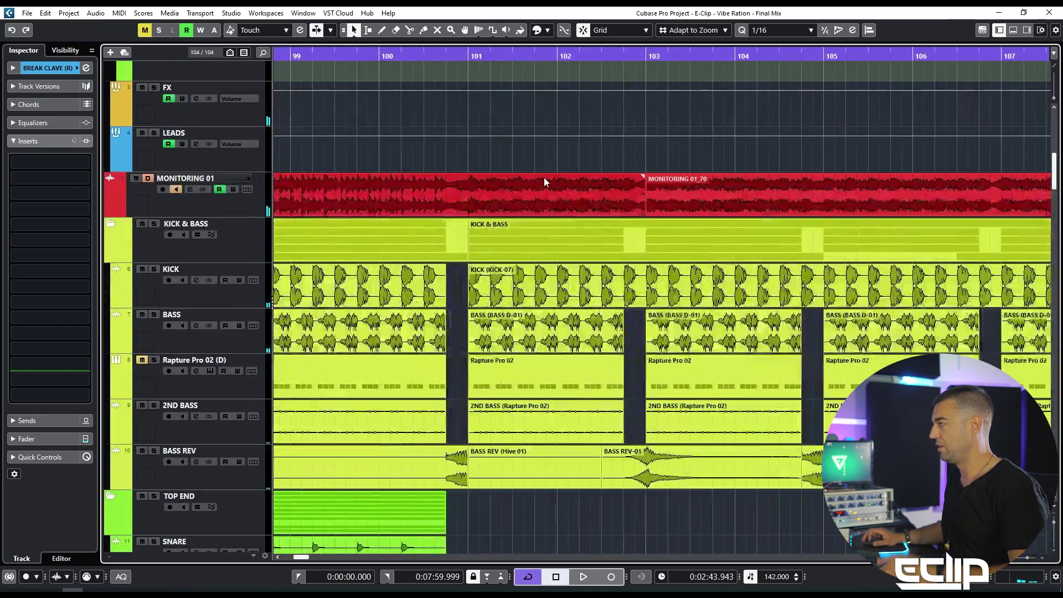
{"action": "left_click_drag", "start_coordinate": [580, 136], "coordinate": [585, 137]}
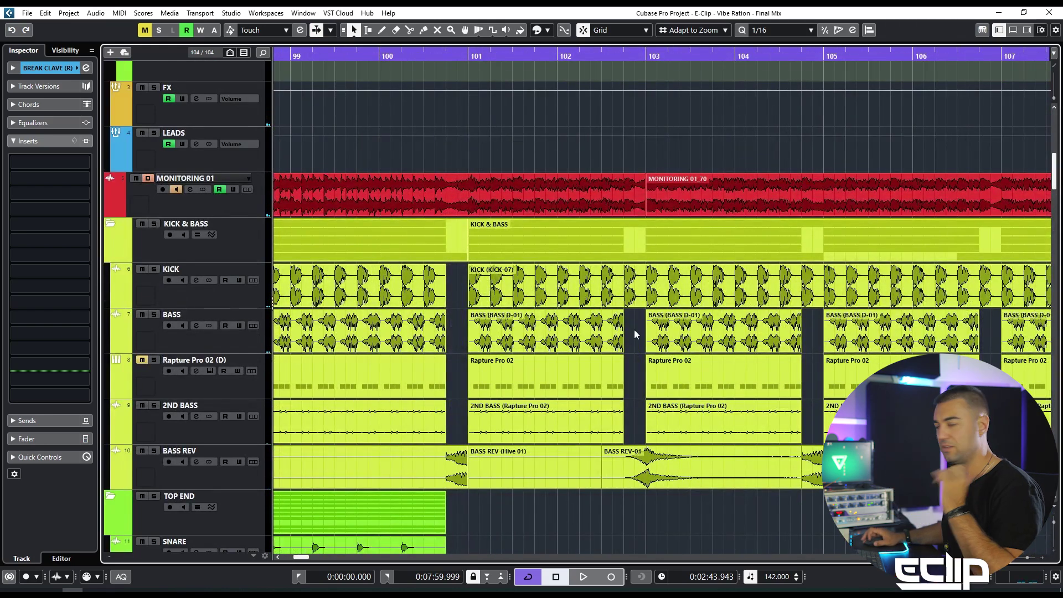
{"action": "left_click", "coordinate": [583, 57]}
{"action": "key", "text": "space"}
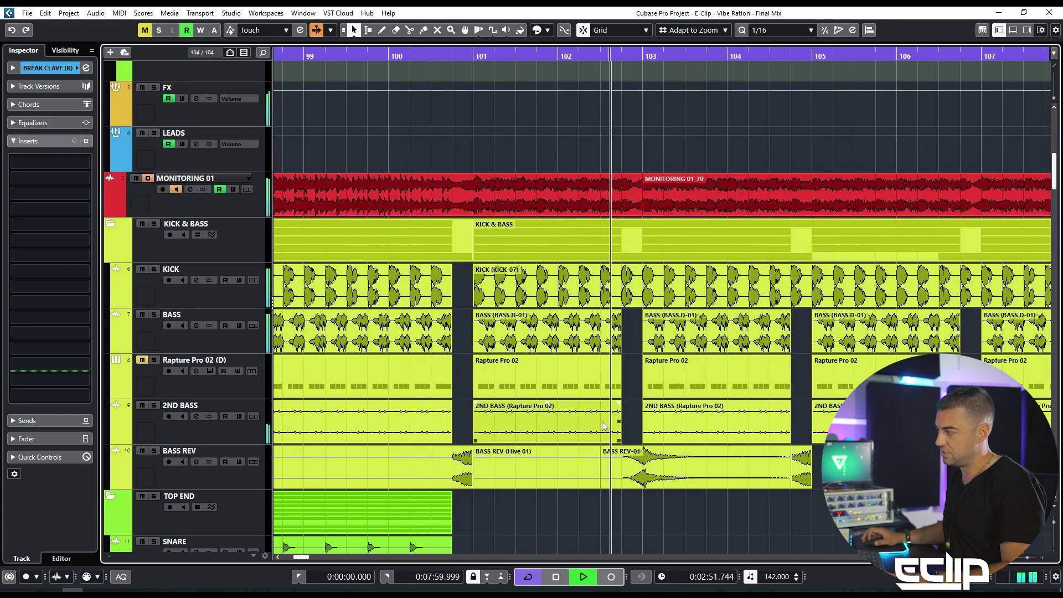
{"action": "key", "text": "space"}
Solo the BASS REV track, listen to its reversed bass before bar 103, and remove the solo
{"action": "left_click", "coordinate": [221, 473]}
{"action": "left_click", "coordinate": [642, 486]}
{"action": "key", "text": "s"}
{"action": "key", "text": "space"}
{"action": "left_click", "coordinate": [535, 440]}
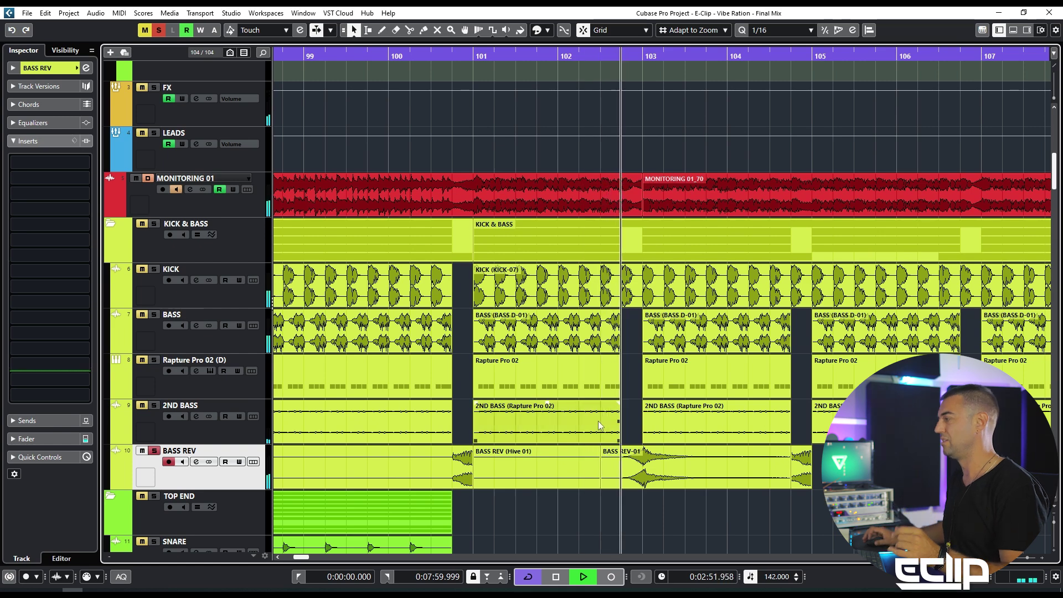
{"action": "key", "text": "space"}
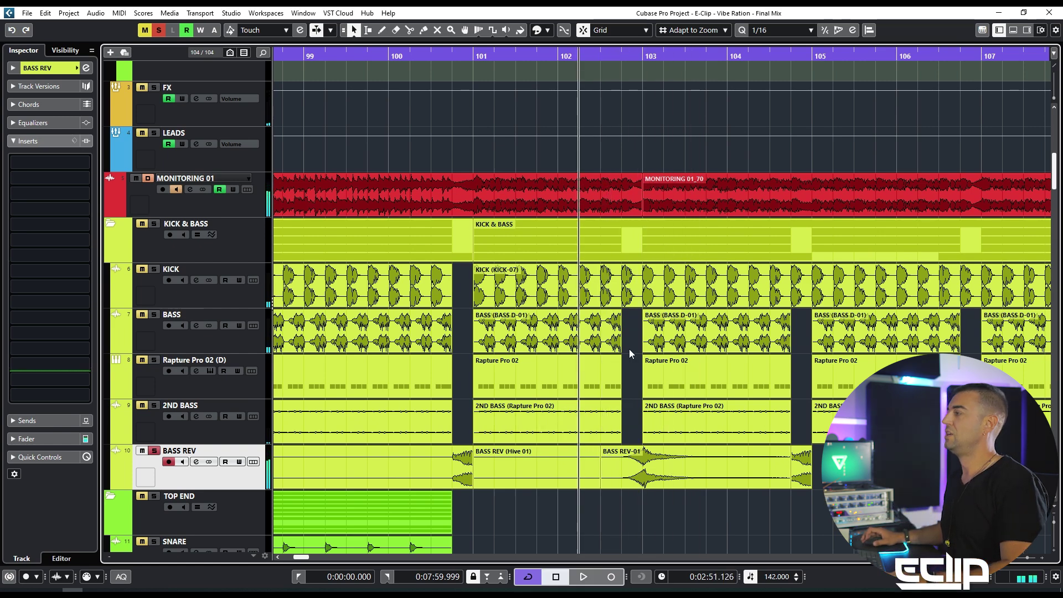
{"action": "key", "text": "s"}
{"action": "scroll", "coordinate": [542, 342], "scroll_direction": "down", "scroll_amount": 5}
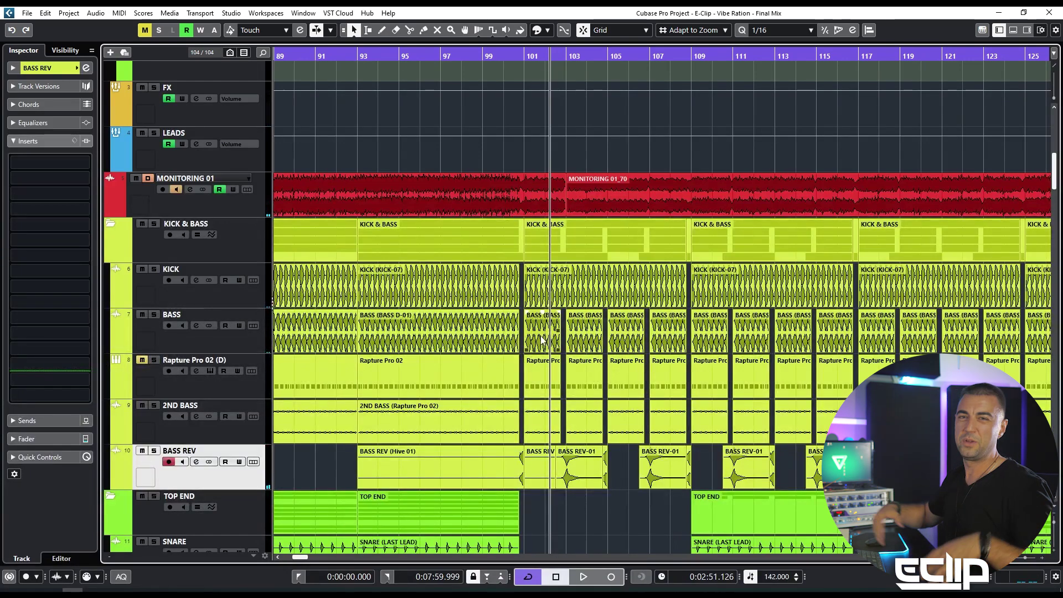
Show the whole arrangement and marquee-select the BASS events before bar 101, then the shorter cut ones up to bar 133, and deselect them
{"action": "key", "text": "h"}
{"action": "key", "text": "h"}
{"action": "key", "text": "h"}
{"action": "left_click", "coordinate": [427, 333]}
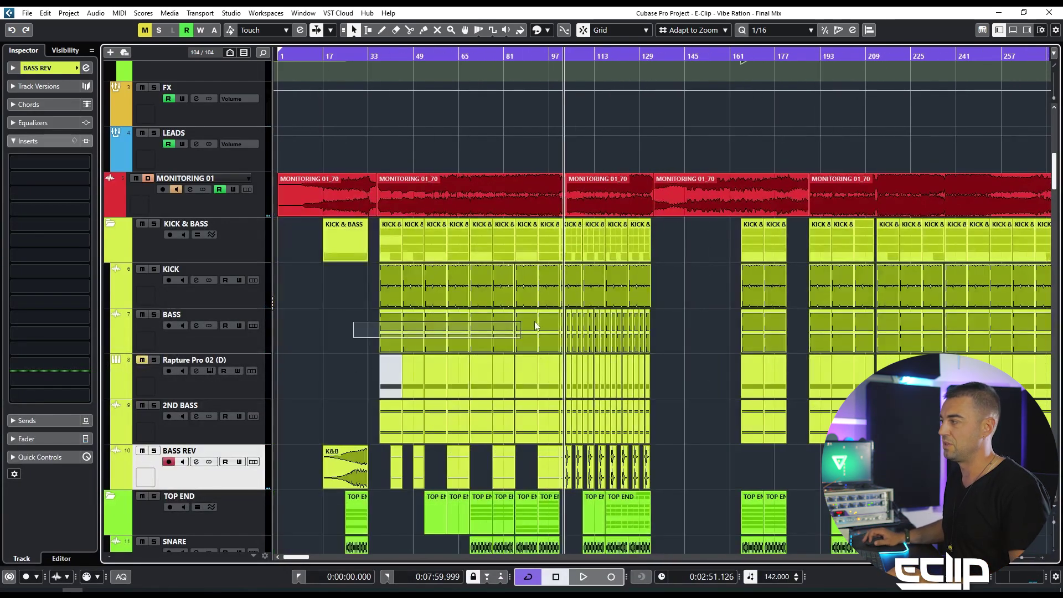
{"action": "left_click_drag", "start_coordinate": [535, 332], "coordinate": [537, 333]}
{"action": "left_click_drag", "start_coordinate": [663, 331], "coordinate": [572, 329]}
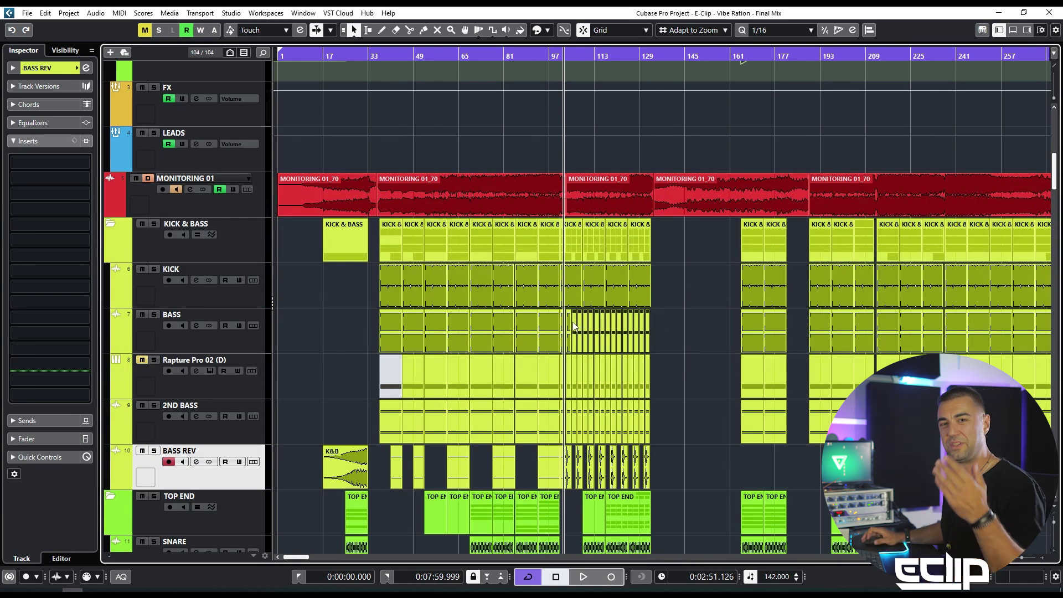
{"action": "left_click", "coordinate": [671, 352]}
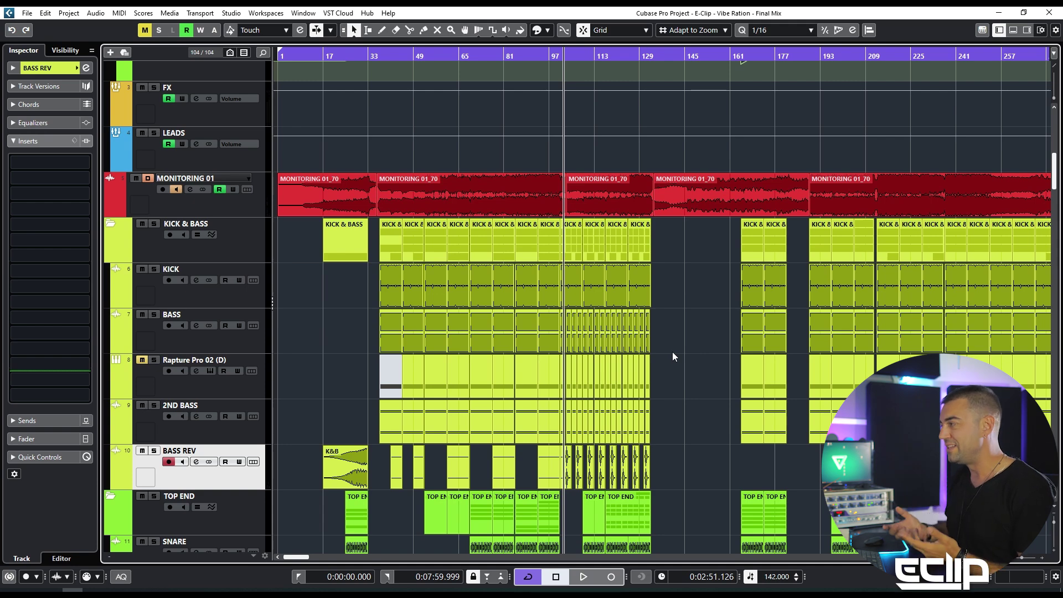
{"action": "left_click_drag", "start_coordinate": [571, 311], "coordinate": [285, 443]}
Solo the ADAT 7-8 (R) 04 track, play its cut BOOSTER 01-10 events from just after bar 102, and remove the solo
{"action": "scroll", "coordinate": [592, 331], "scroll_direction": "down", "scroll_amount": 15}
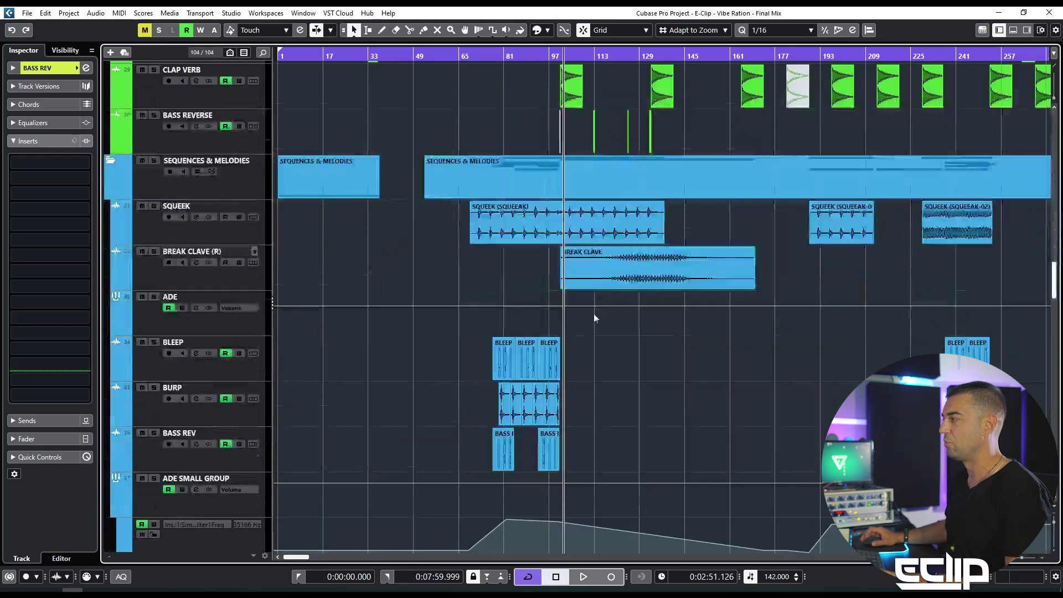
{"action": "scroll", "coordinate": [572, 247], "scroll_direction": "up", "scroll_amount": 2}
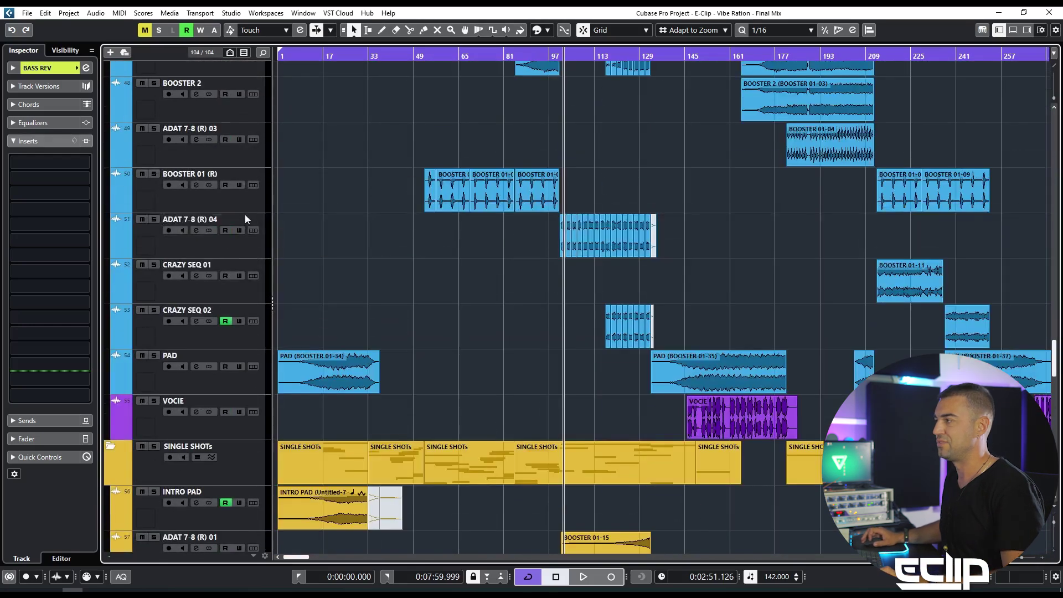
{"action": "left_click", "coordinate": [240, 250]}
{"action": "key", "text": "s"}
{"action": "key", "text": "space"}
{"action": "scroll", "coordinate": [490, 266], "scroll_direction": "up", "scroll_amount": 6}
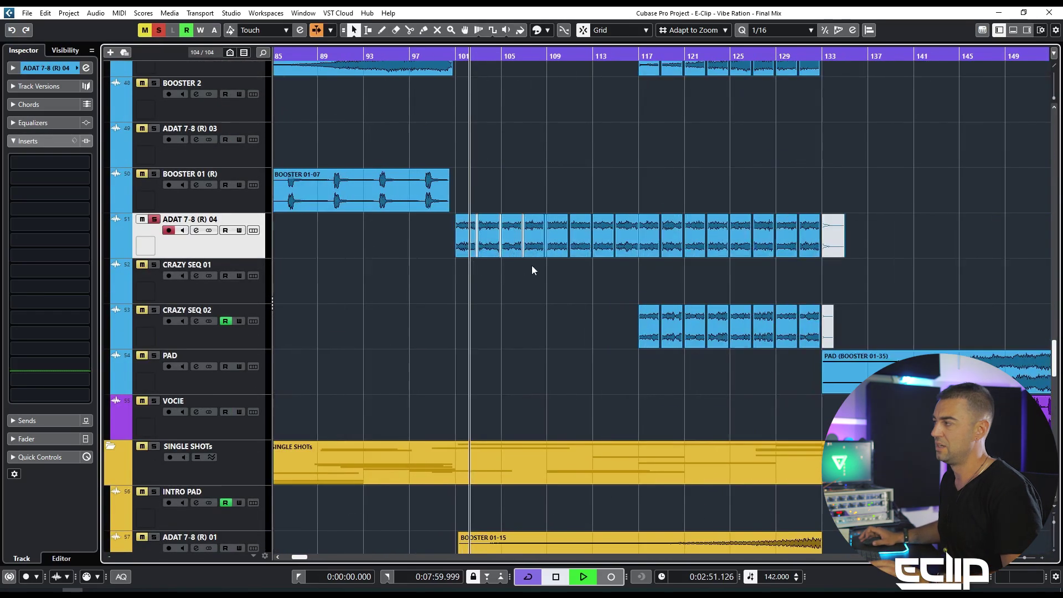
{"action": "key", "text": "h"}
{"action": "key", "text": "h"}
{"action": "left_click", "coordinate": [487, 250]}
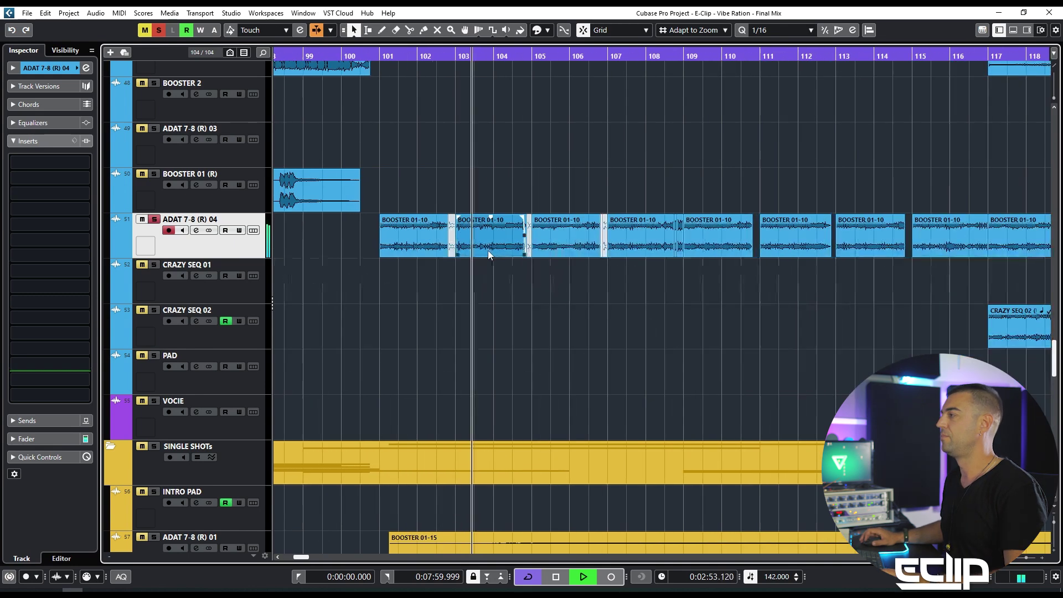
{"action": "left_click", "coordinate": [535, 166]}
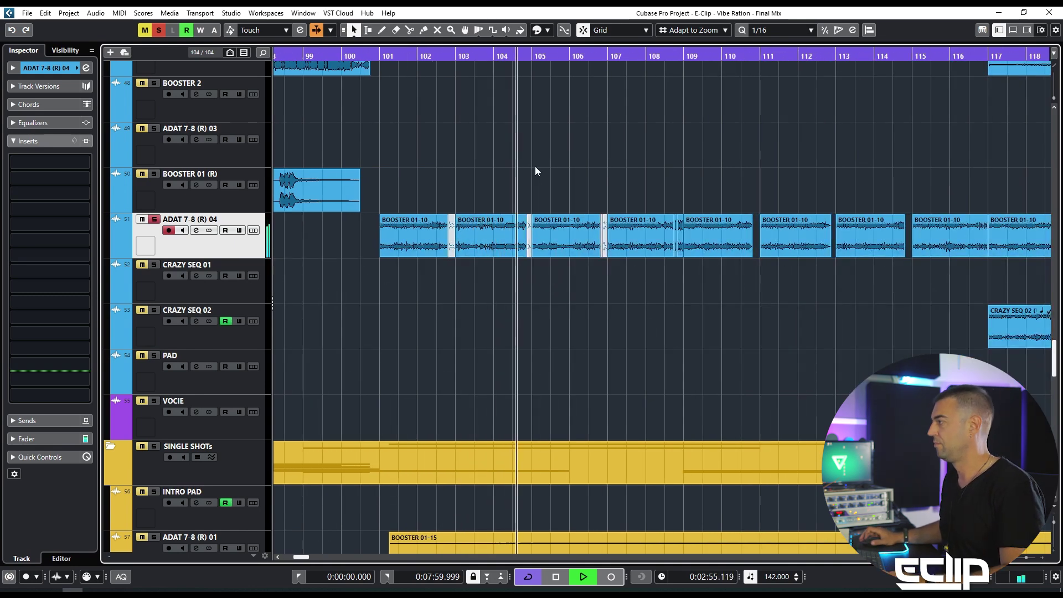
{"action": "key", "text": "space"}
{"action": "key", "text": "s"}
{"action": "left_click", "coordinate": [446, 238]}
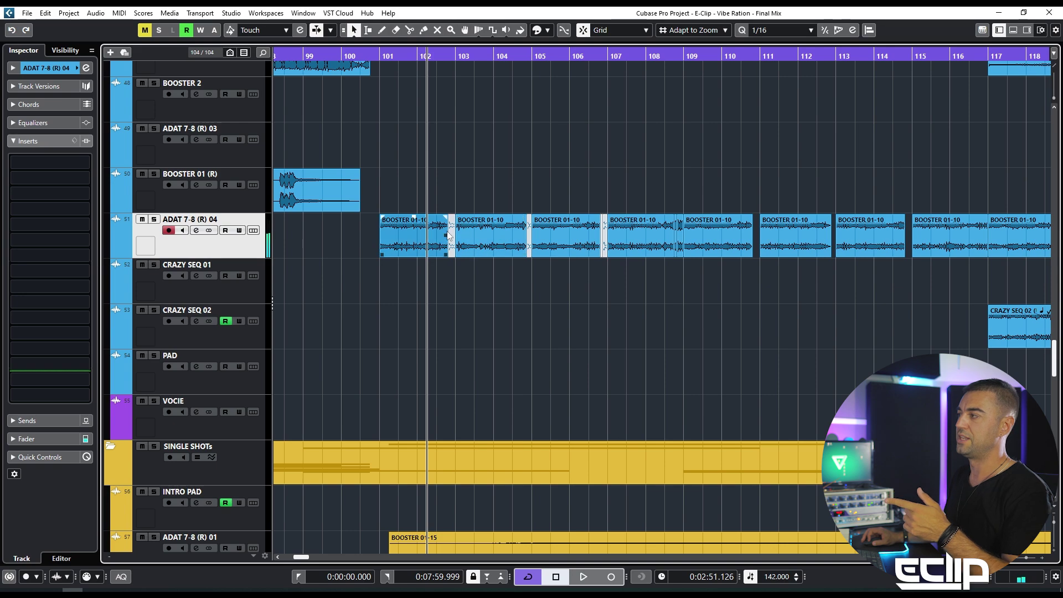
Examine the effects, sequence and melody tracks after bar 101, and place the playback cursor at bar 117 where the MELODY A (R) and BOOSTER events resume
{"action": "scroll", "coordinate": [448, 277], "scroll_direction": "up", "scroll_amount": 4}
{"action": "scroll", "coordinate": [447, 275], "scroll_direction": "up", "scroll_amount": 10}
{"action": "scroll", "coordinate": [576, 252], "scroll_direction": "down", "scroll_amount": 3}
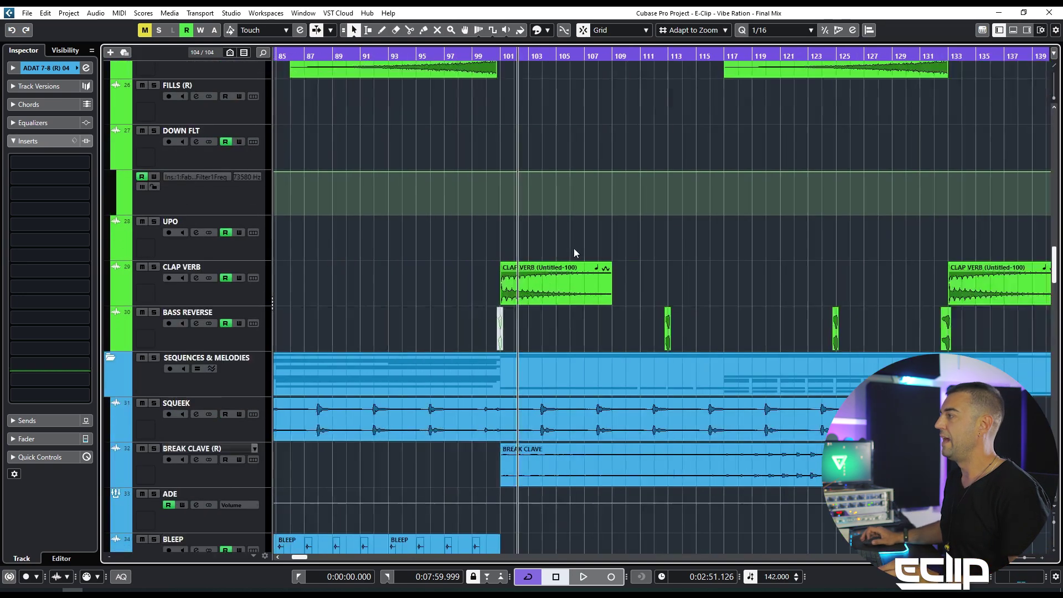
{"action": "scroll", "coordinate": [574, 249], "scroll_direction": "up", "scroll_amount": 4}
{"action": "scroll", "coordinate": [576, 252], "scroll_direction": "down", "scroll_amount": 9}
{"action": "scroll", "coordinate": [585, 257], "scroll_direction": "up", "scroll_amount": 4}
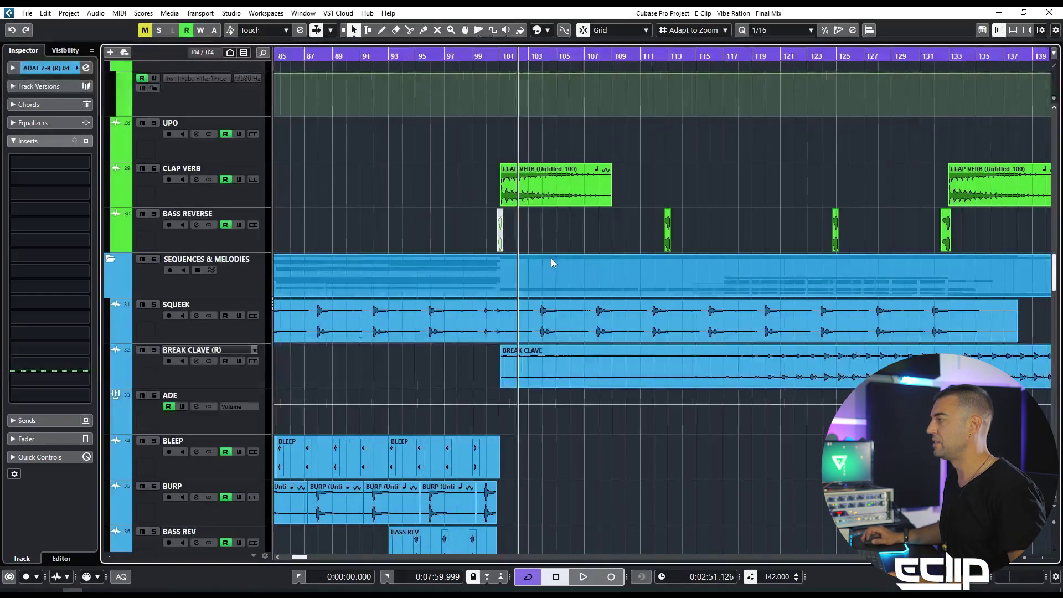
{"action": "scroll", "coordinate": [556, 255], "scroll_direction": "down", "scroll_amount": 3}
{"action": "scroll", "coordinate": [726, 359], "scroll_direction": "down", "scroll_amount": 8}
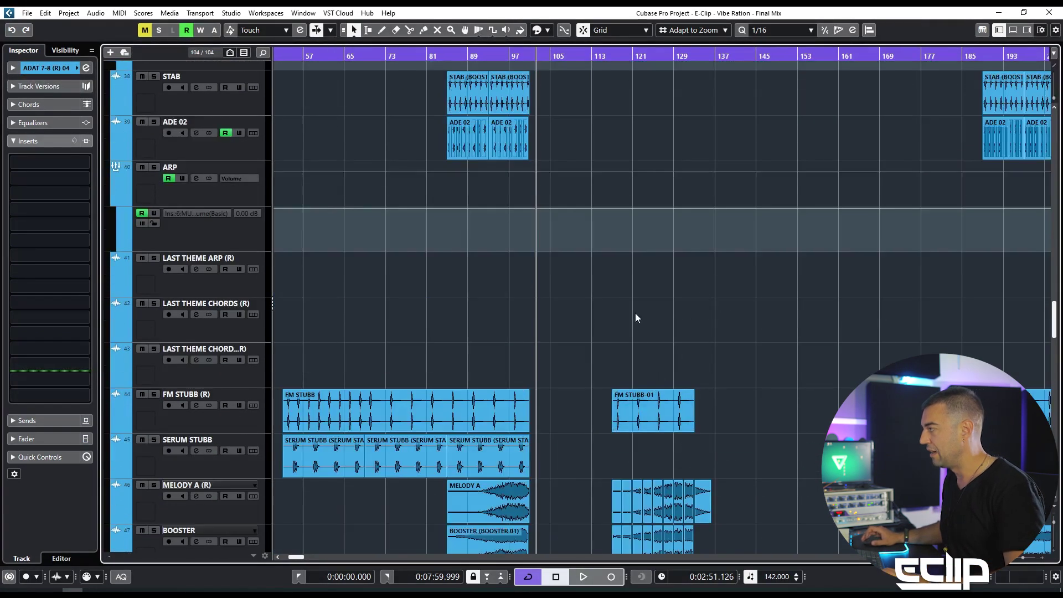
{"action": "left_click_drag", "start_coordinate": [610, 61], "coordinate": [609, 62]}
{"action": "scroll", "coordinate": [677, 352], "scroll_direction": "down", "scroll_amount": 3}
{"action": "left_click", "coordinate": [484, 344]}
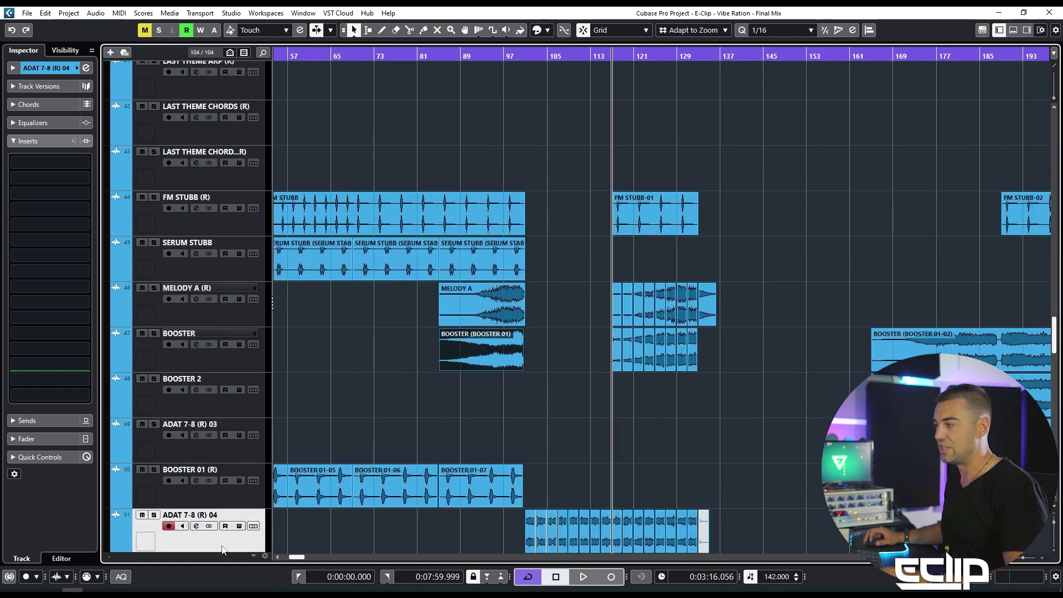
Solo the BREAK CLAVE (R) track, listen to it from about bar 120, stop playback and remove the solo
{"action": "scroll", "coordinate": [692, 220], "scroll_direction": "up", "scroll_amount": 12}
{"action": "left_click", "coordinate": [212, 471]}
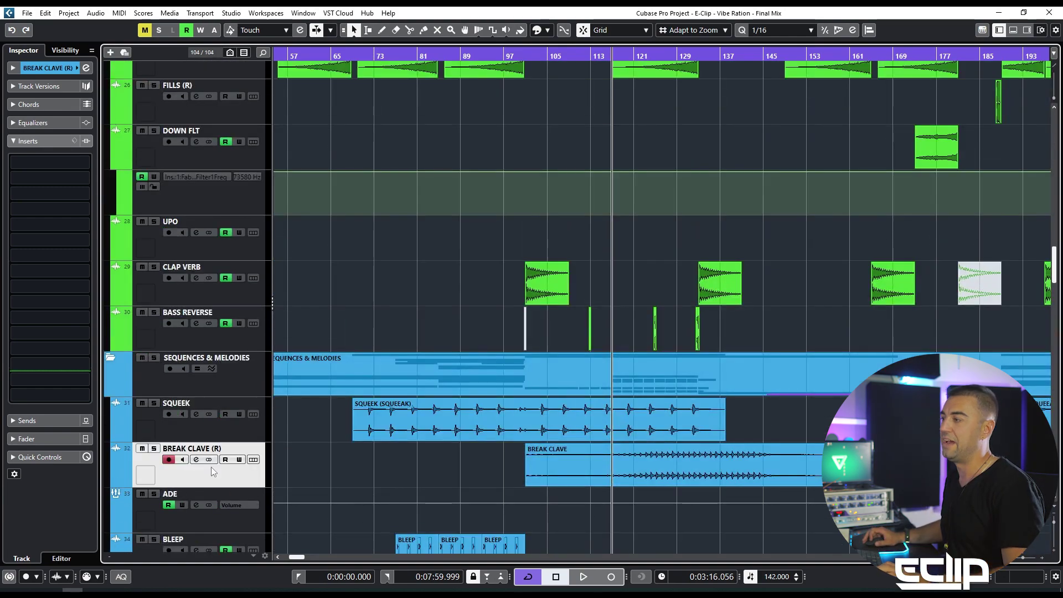
{"action": "key", "text": "s"}
{"action": "left_click", "coordinate": [666, 56]}
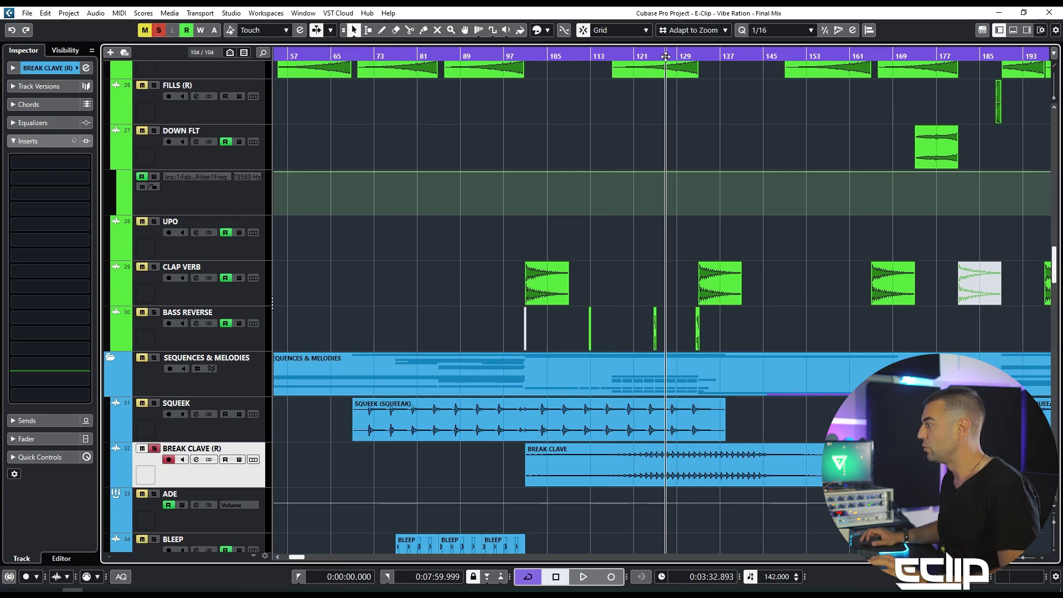
{"action": "key", "text": "s"}
{"action": "left_click", "coordinate": [628, 56]}
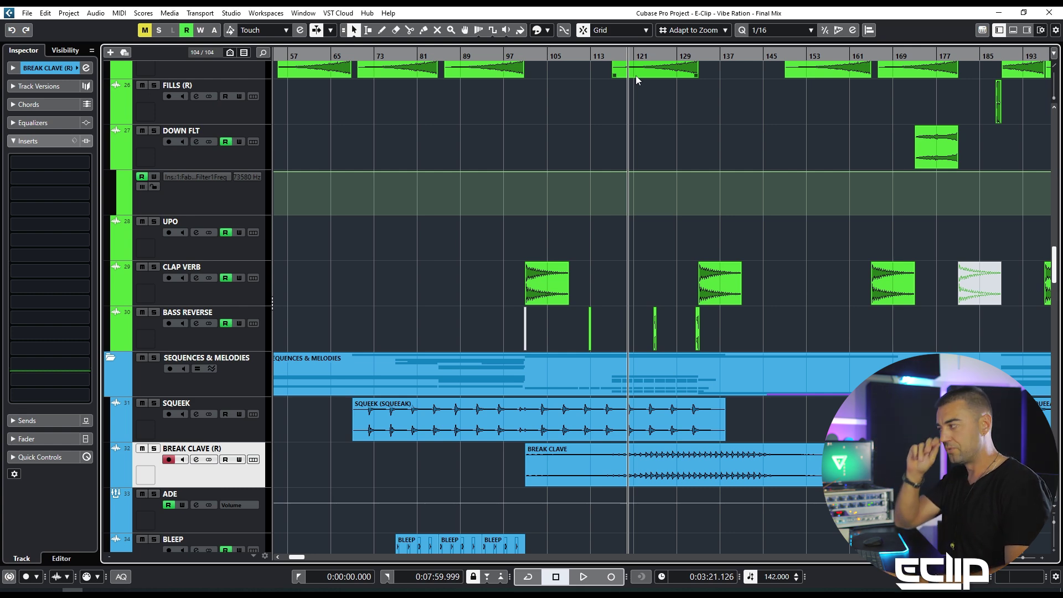
{"action": "key", "text": "s"}
{"action": "key", "text": "space"}
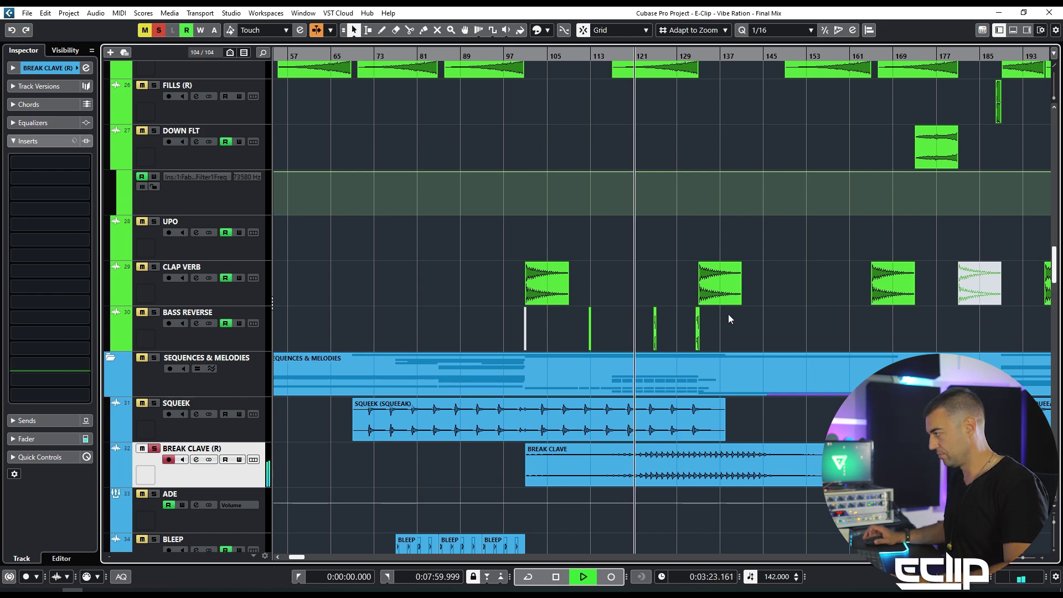
{"action": "scroll", "coordinate": [729, 314], "scroll_direction": "up", "scroll_amount": 2}
{"action": "left_click_drag", "start_coordinate": [892, 300], "coordinate": [839, 269]}
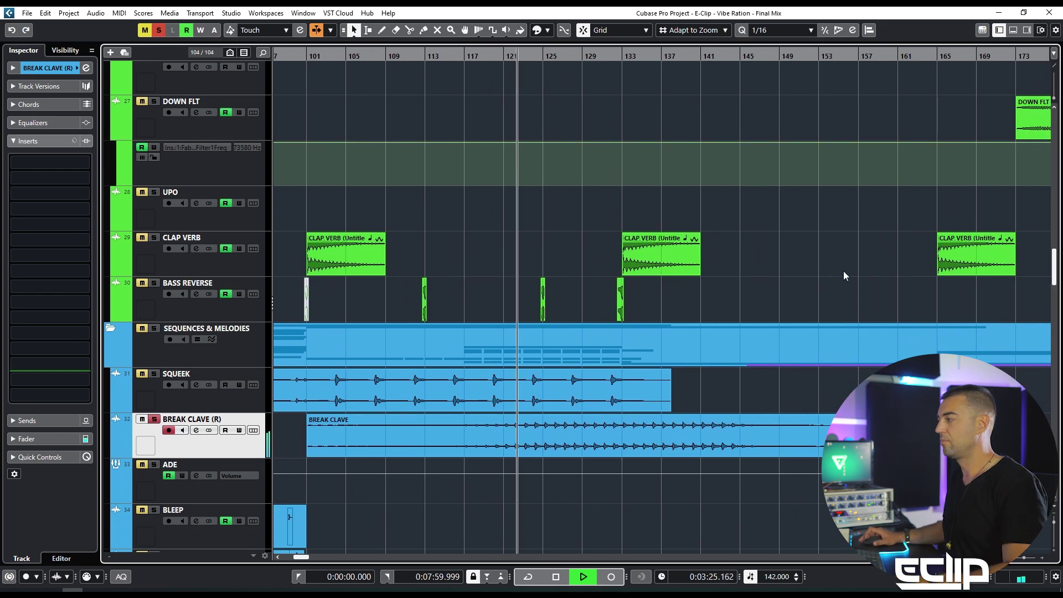
{"action": "key", "text": "space"}
{"action": "key", "text": "s"}
Place the playback cursor at bar 133 and examine which bass, percussion and sequence tracks stop or continue at that point
{"action": "scroll", "coordinate": [605, 190], "scroll_direction": "up", "scroll_amount": 10}
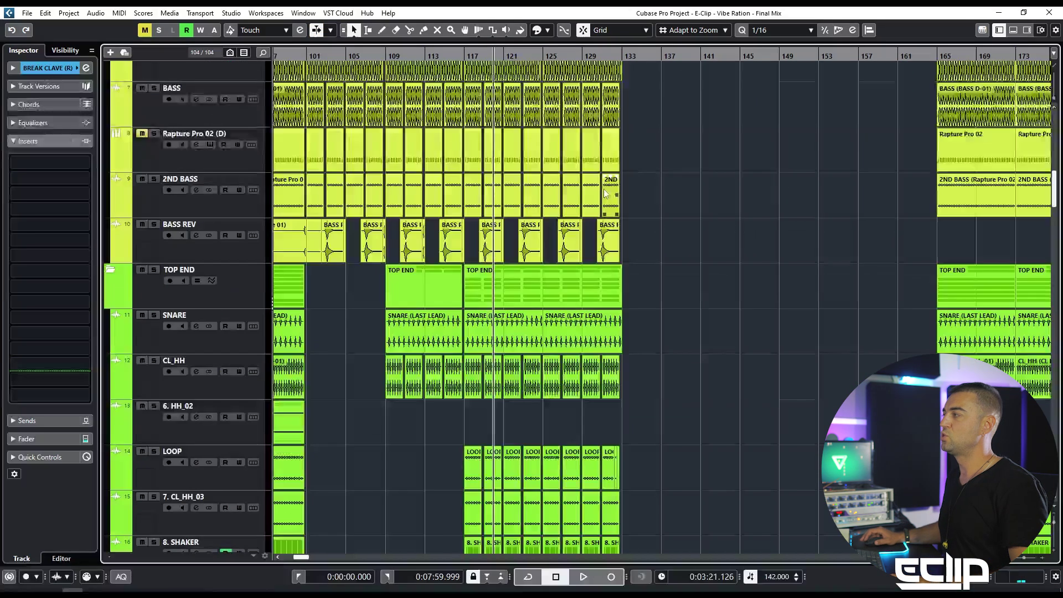
{"action": "left_click", "coordinate": [622, 60]}
{"action": "scroll", "coordinate": [573, 196], "scroll_direction": "down", "scroll_amount": 3}
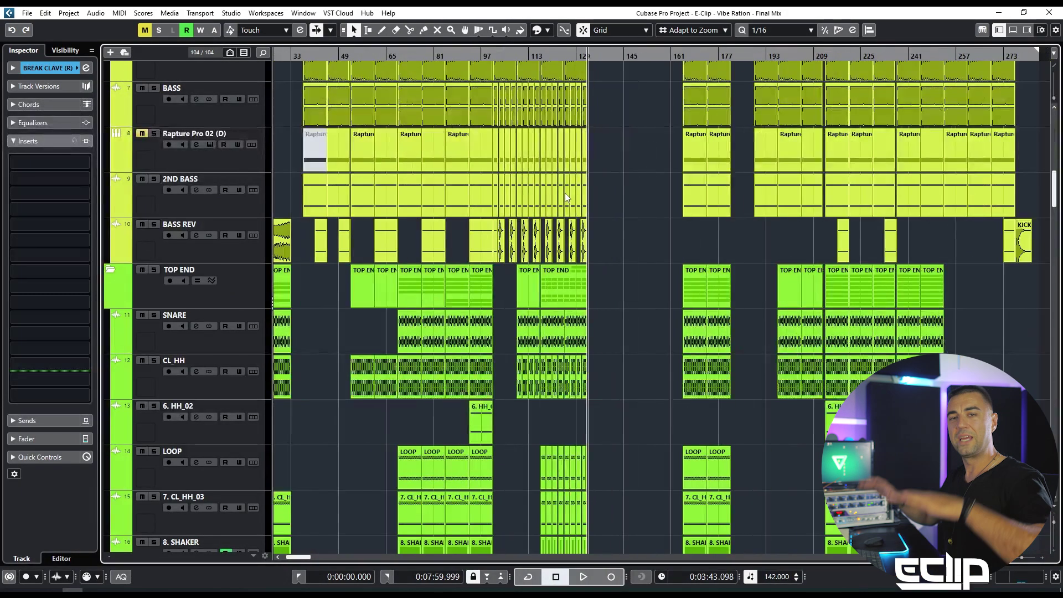
{"action": "scroll", "coordinate": [648, 226], "scroll_direction": "down", "scroll_amount": 5}
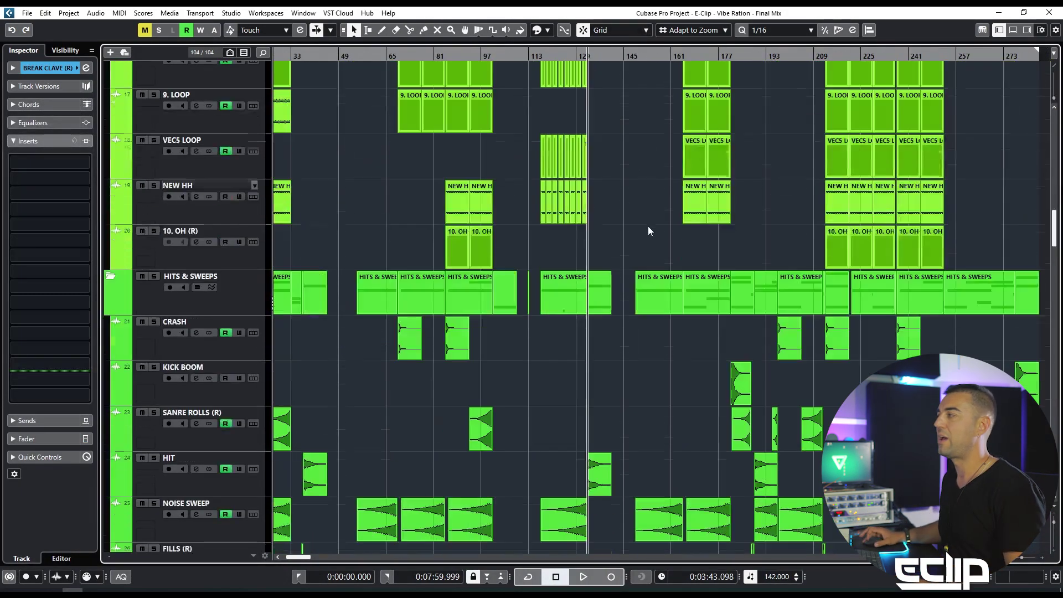
{"action": "scroll", "coordinate": [647, 226], "scroll_direction": "down", "scroll_amount": 5}
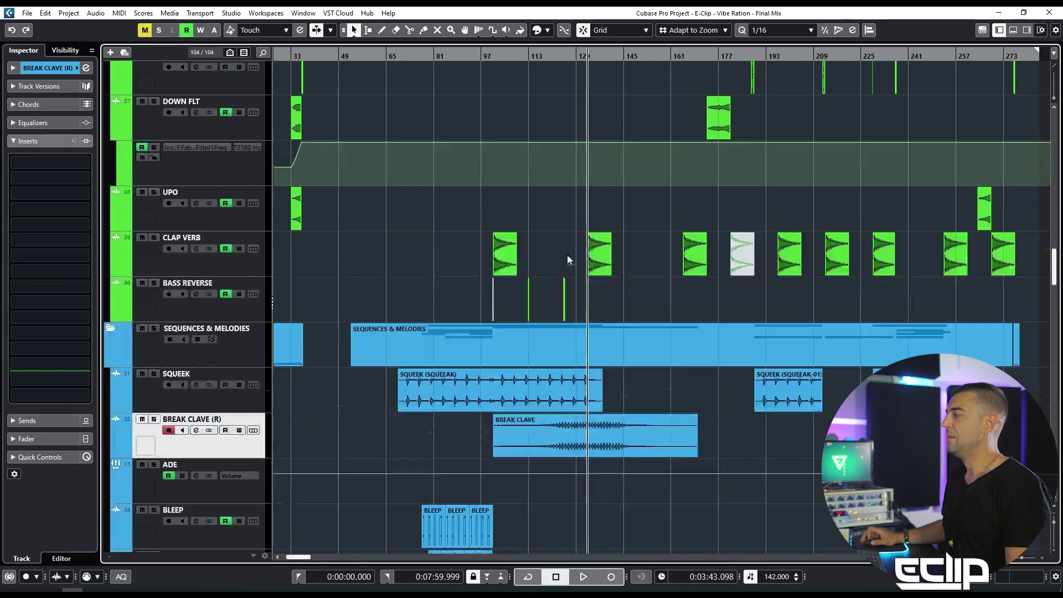
{"action": "left_click", "coordinate": [598, 334]}
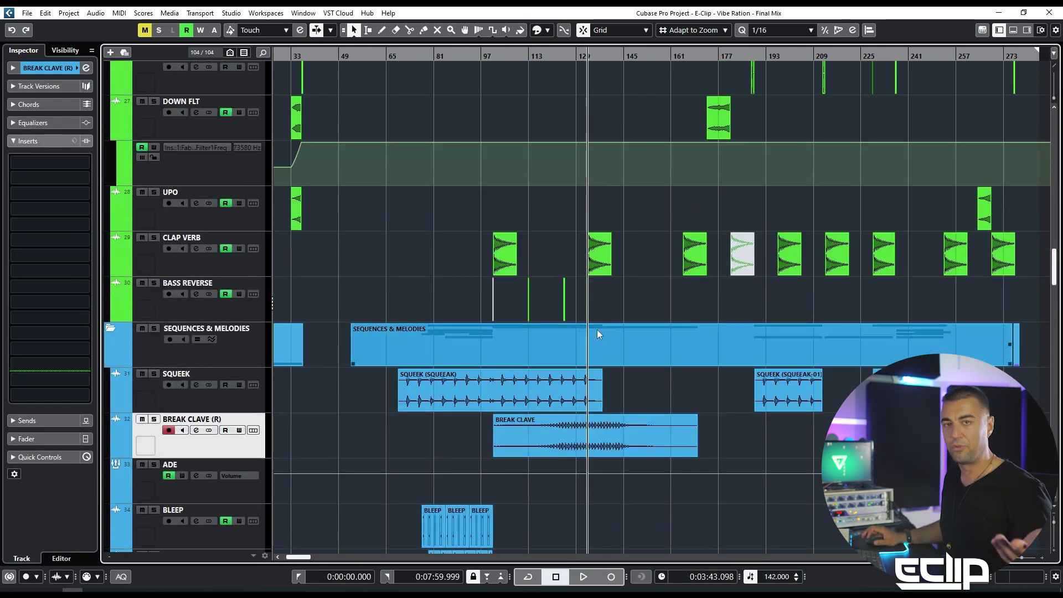
{"action": "left_click", "coordinate": [609, 381]}
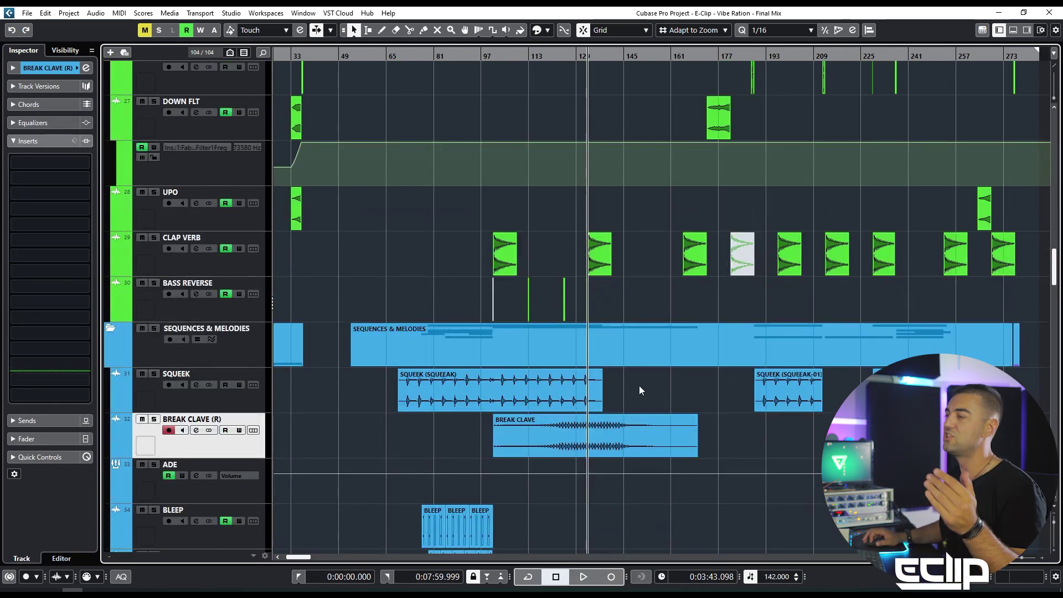
Inspect the BREAK CLAVE event from about bar 127 and review the surrounding tracks with the playback cursor at bar 133
{"action": "left_click", "coordinate": [571, 56]}
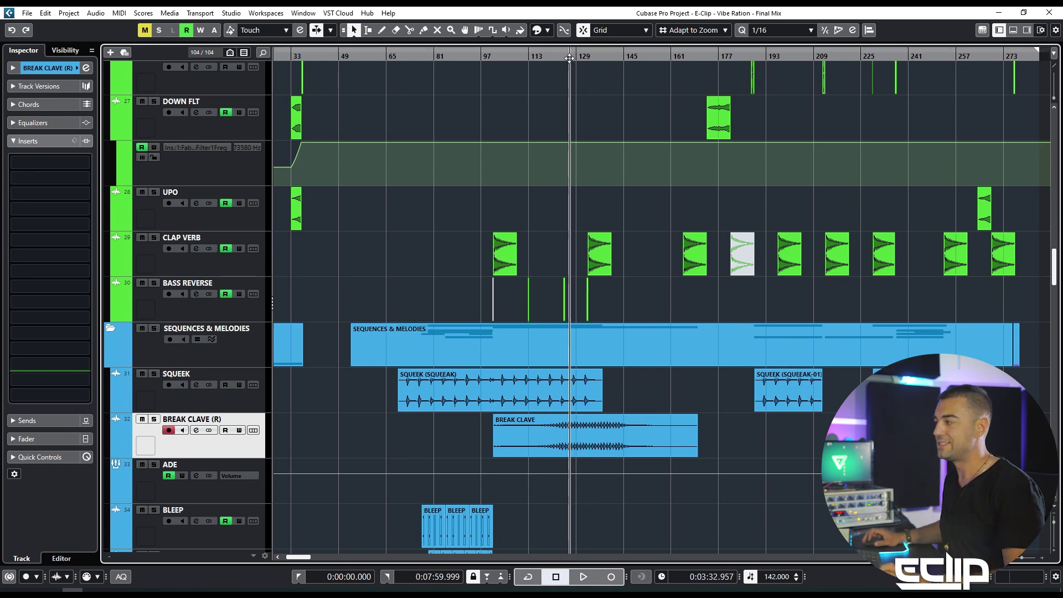
{"action": "left_click", "coordinate": [578, 454]}
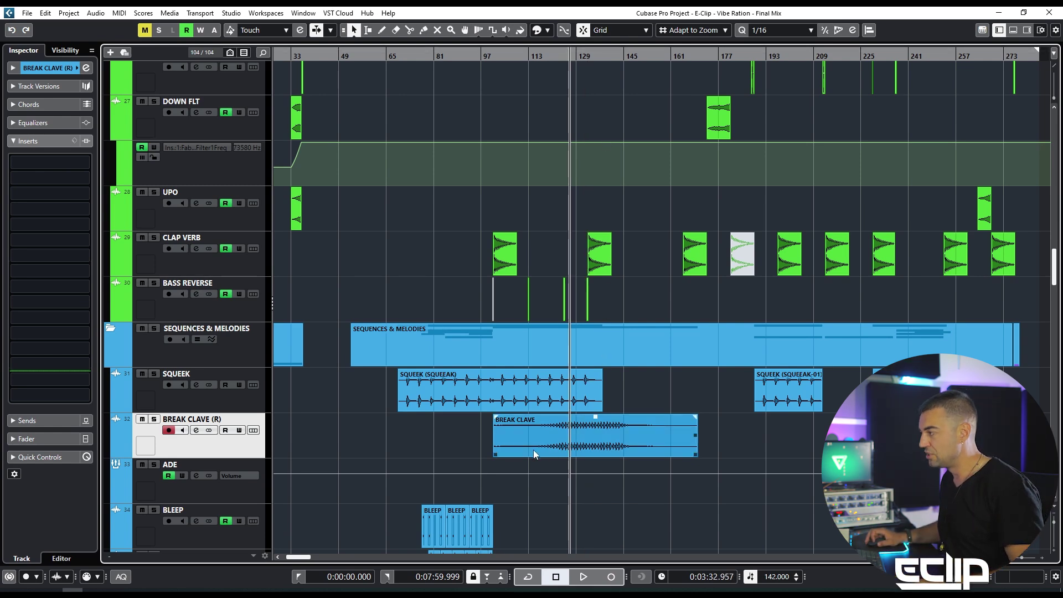
{"action": "key", "text": "h"}
{"action": "key", "text": "h"}
{"action": "left_click", "coordinate": [687, 56]}
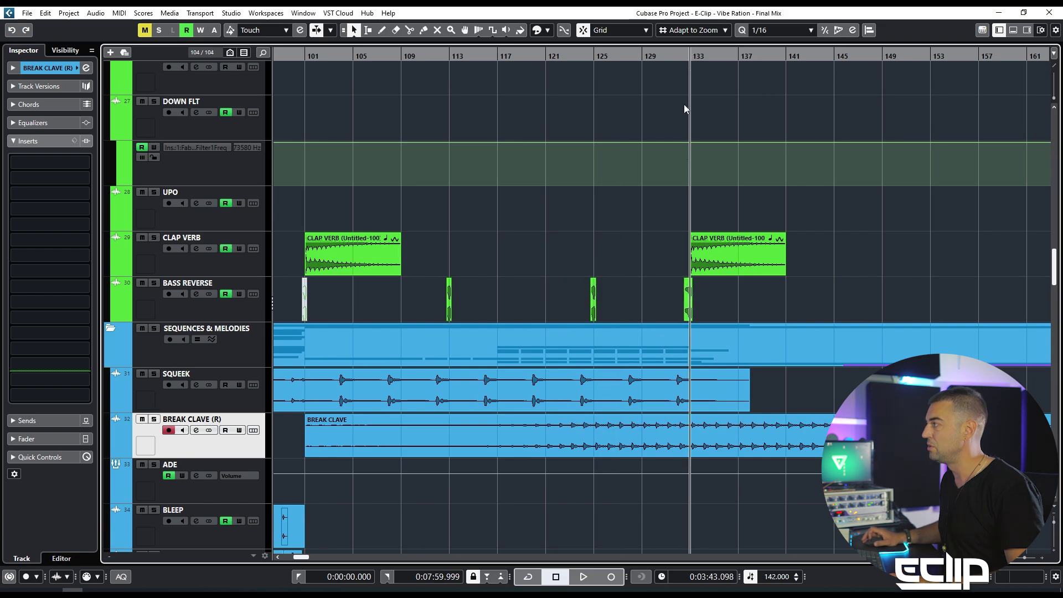
{"action": "scroll", "coordinate": [693, 195], "scroll_direction": "up", "scroll_amount": 15}
{"action": "scroll", "coordinate": [693, 160], "scroll_direction": "down", "scroll_amount": 6}
{"action": "key", "text": "g"}
{"action": "key", "text": "g"}
{"action": "scroll", "coordinate": [686, 173], "scroll_direction": "down", "scroll_amount": 5}
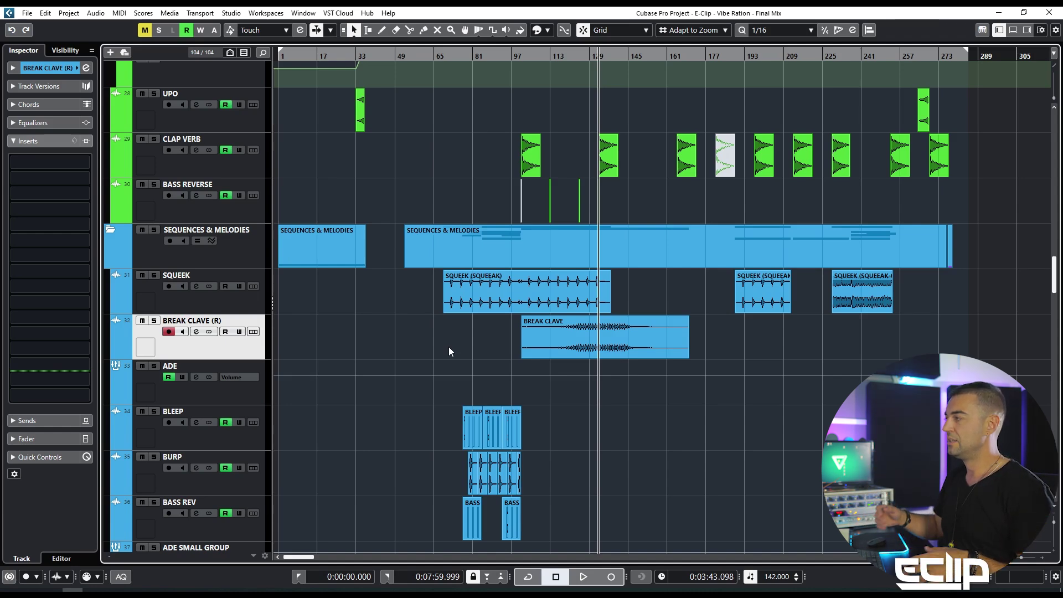
Play the arrangement from about bar 122 and follow the SQUEEK, BREAK CLAVE and NOISE SWEEP tracks toward bar 133
{"action": "left_click", "coordinate": [575, 53]}
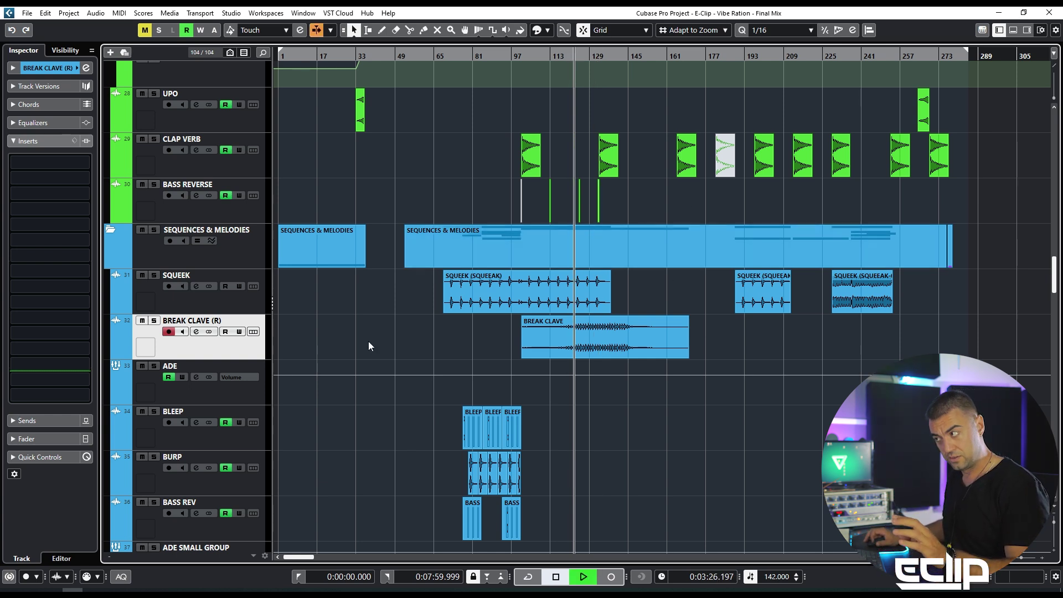
{"action": "key", "text": "space"}
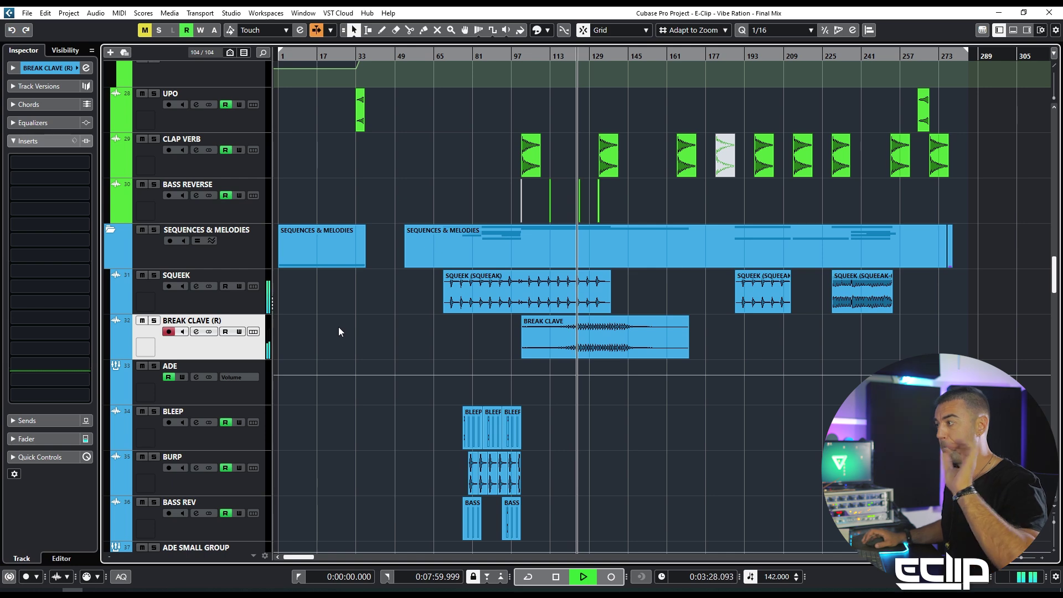
{"action": "scroll", "coordinate": [619, 288], "scroll_direction": "up", "scroll_amount": 3}
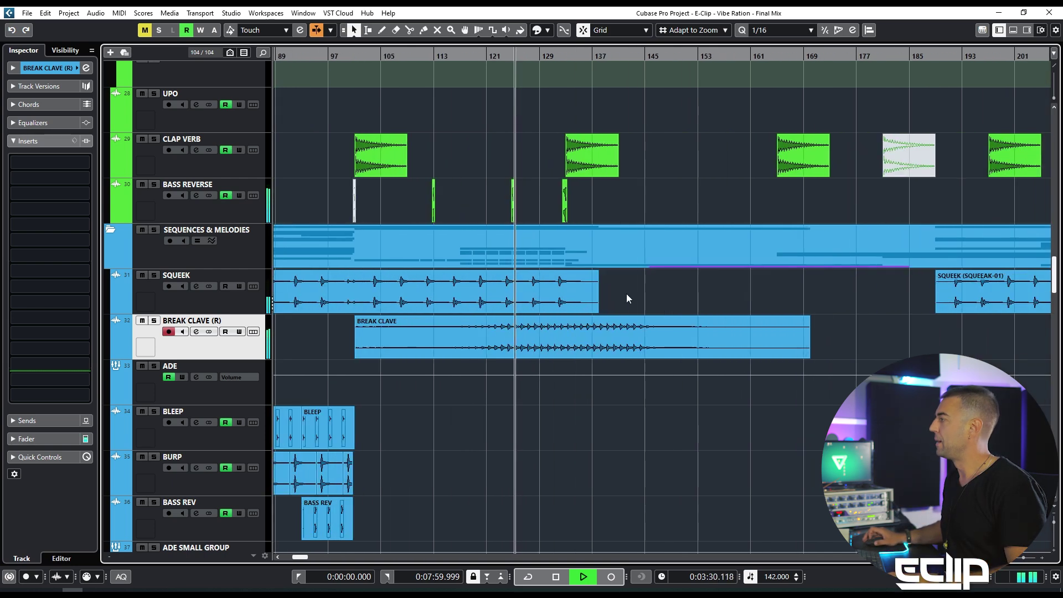
{"action": "left_click_drag", "start_coordinate": [617, 291], "coordinate": [546, 311]}
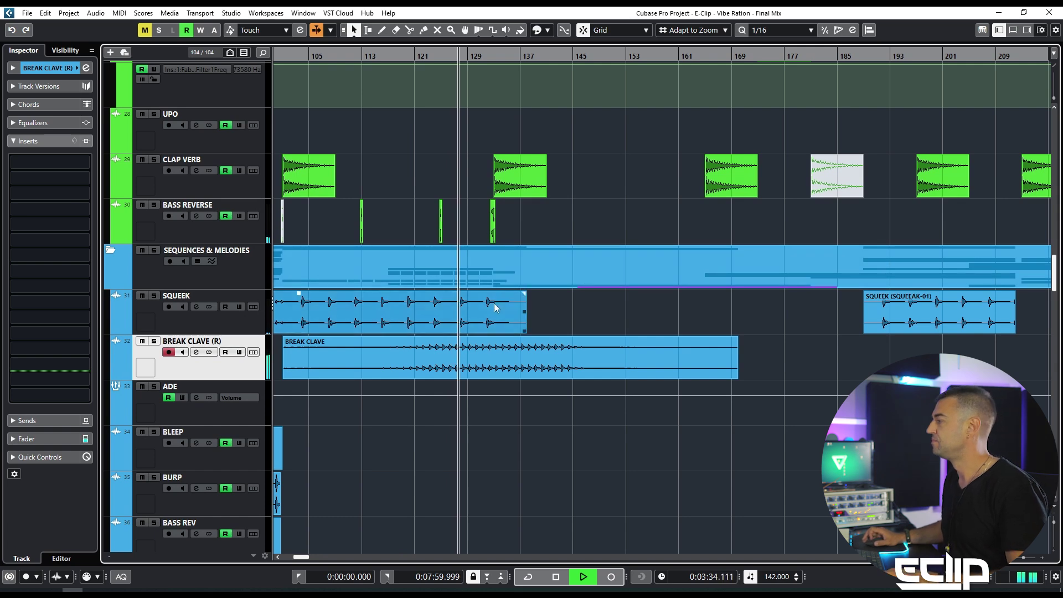
{"action": "scroll", "coordinate": [498, 302], "scroll_direction": "up", "scroll_amount": 1}
{"action": "scroll", "coordinate": [500, 302], "scroll_direction": "down", "scroll_amount": 4}
{"action": "key", "text": "g"}
{"action": "scroll", "coordinate": [482, 305], "scroll_direction": "up", "scroll_amount": 5}
{"action": "key", "text": "g"}
{"action": "scroll", "coordinate": [504, 217], "scroll_direction": "up", "scroll_amount": 5}
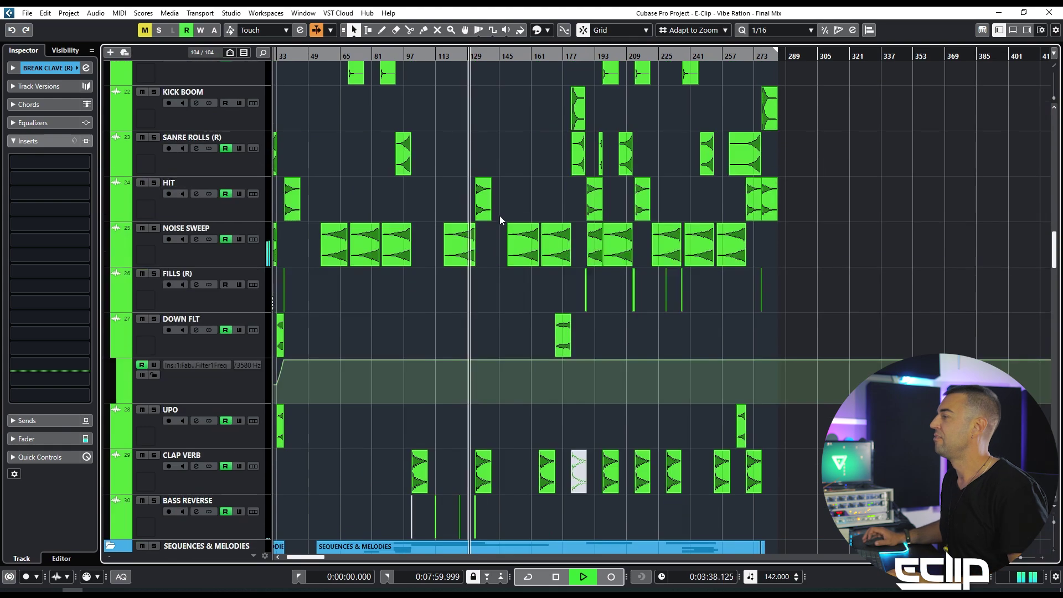
Reduce the height of all tracks and follow playback past bar 133 on the CLAP VERB, SQUEEK and BREAK CLAVE tracks
{"action": "key", "text": "h"}
{"action": "key", "text": "h"}
{"action": "key", "text": "g"}
{"action": "key", "text": "shift+g"}
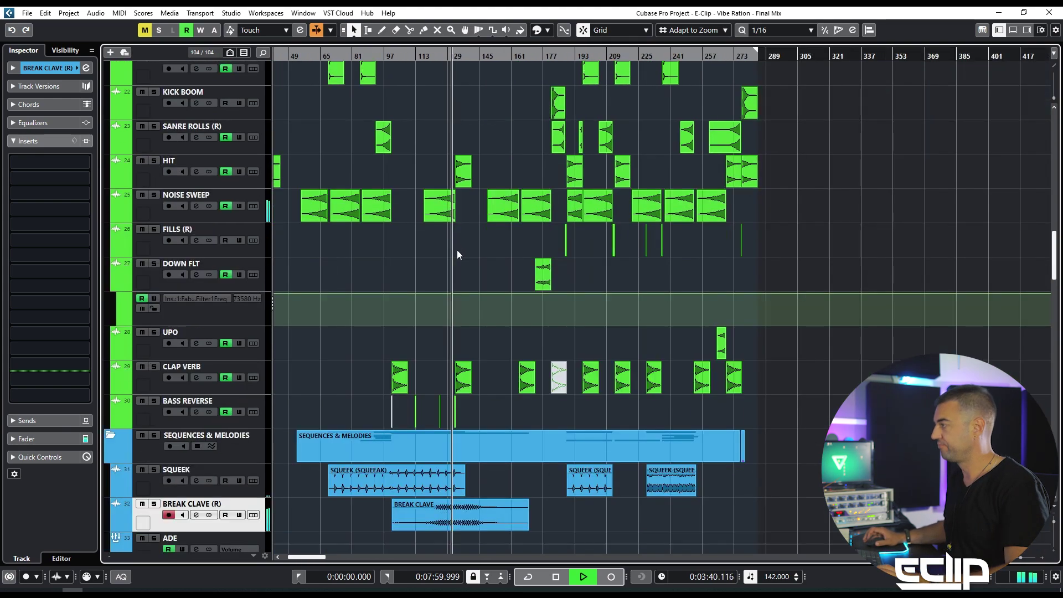
{"action": "scroll", "coordinate": [432, 306], "scroll_direction": "up", "scroll_amount": 2}
{"action": "scroll", "coordinate": [557, 278], "scroll_direction": "down", "scroll_amount": 5}
{"action": "scroll", "coordinate": [520, 273], "scroll_direction": "up", "scroll_amount": 3}
{"action": "scroll", "coordinate": [519, 293], "scroll_direction": "up", "scroll_amount": 5}
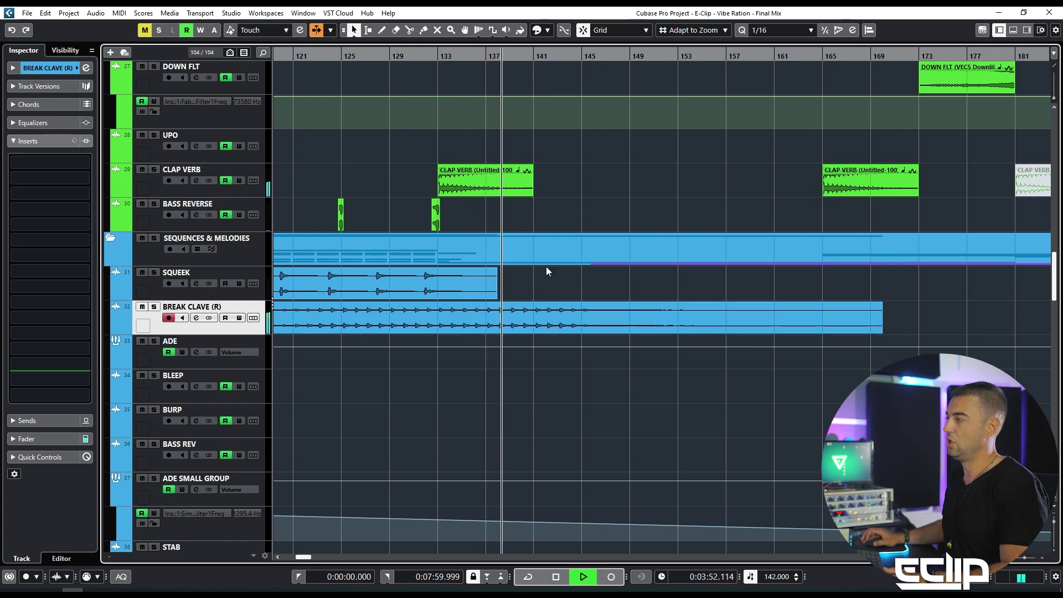
Stop playback, return the cursor to bar 133 and examine the DRUMS automation, KICK & BASS and HITS & SWEEPS tracks across the break
{"action": "key", "text": "space"}
{"action": "left_click", "coordinate": [437, 53]}
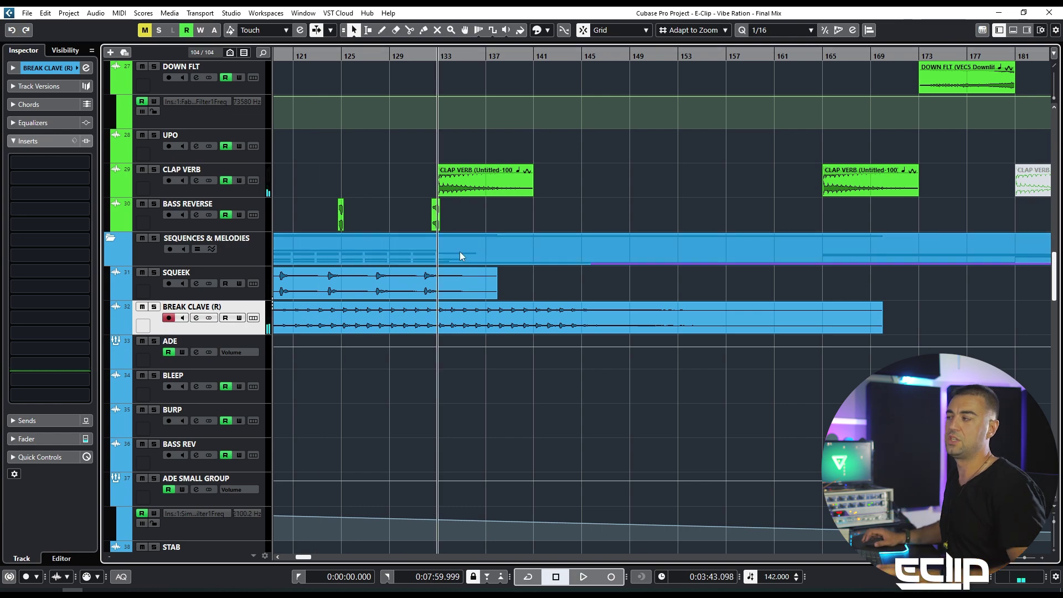
{"action": "scroll", "coordinate": [460, 255], "scroll_direction": "down", "scroll_amount": 5}
{"action": "scroll", "coordinate": [516, 232], "scroll_direction": "up", "scroll_amount": 10}
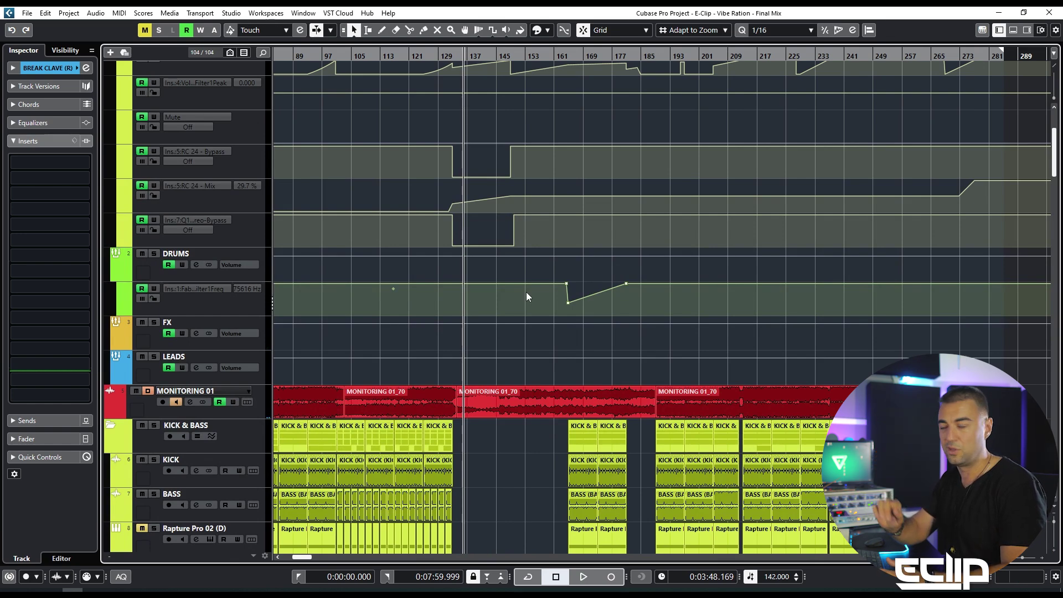
{"action": "key", "text": "h"}
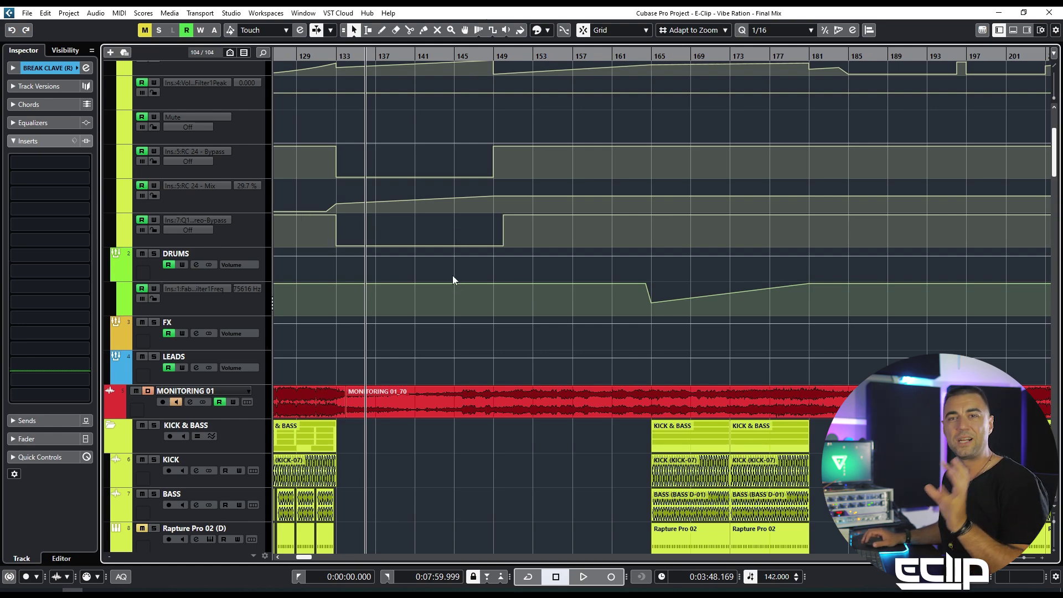
{"action": "scroll", "coordinate": [465, 282], "scroll_direction": "down", "scroll_amount": 10}
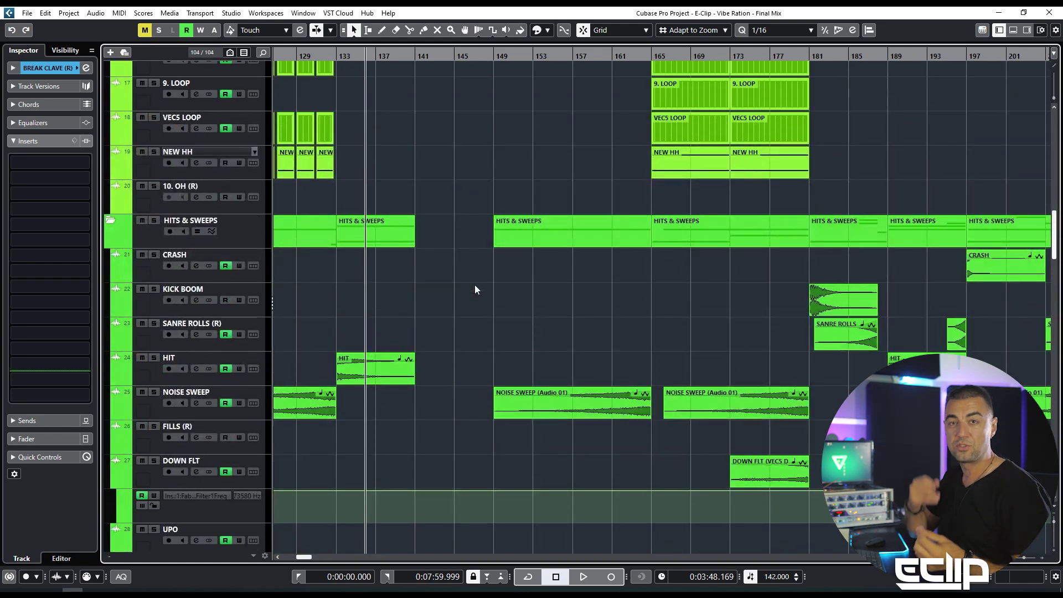
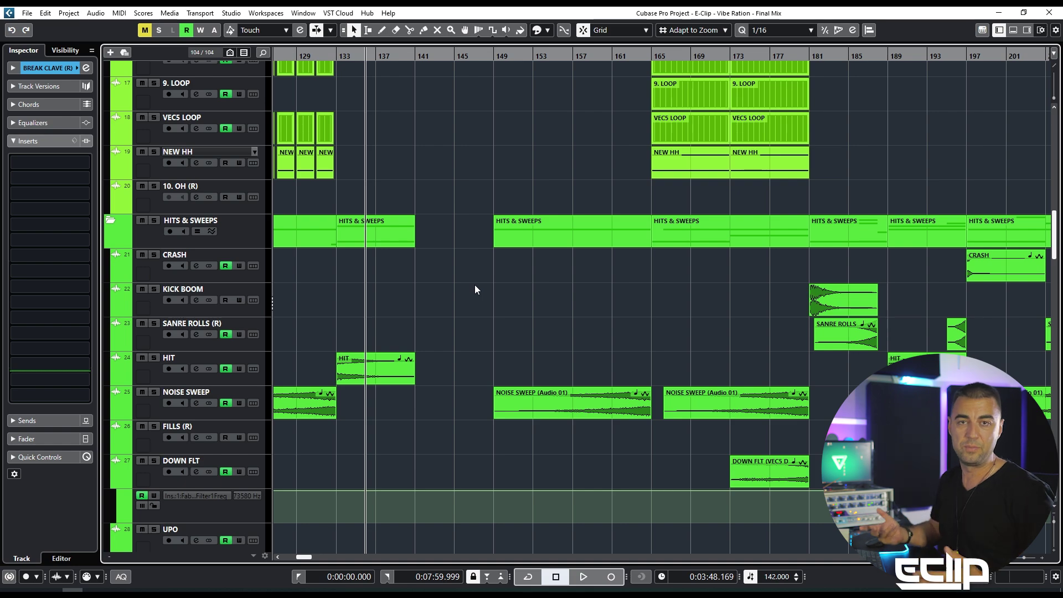
Place the playback cursor at bar 141 and select the PAD track followed by the VOCIE track
{"action": "left_click", "coordinate": [419, 56]}
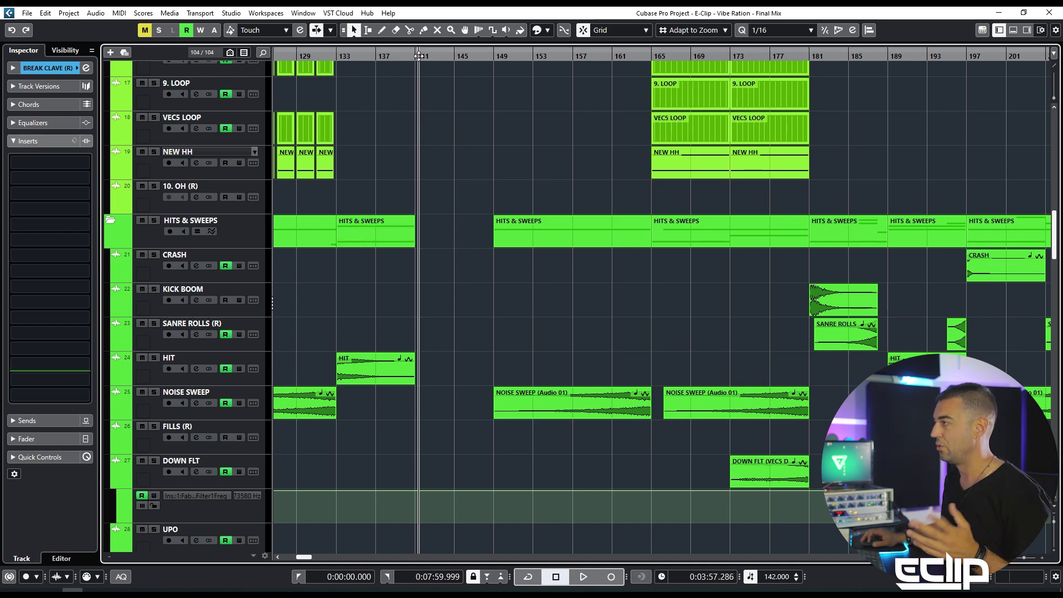
{"action": "scroll", "coordinate": [420, 244], "scroll_direction": "down", "scroll_amount": 4}
{"action": "scroll", "coordinate": [420, 250], "scroll_direction": "down", "scroll_amount": 8}
{"action": "scroll", "coordinate": [431, 268], "scroll_direction": "down", "scroll_amount": 15}
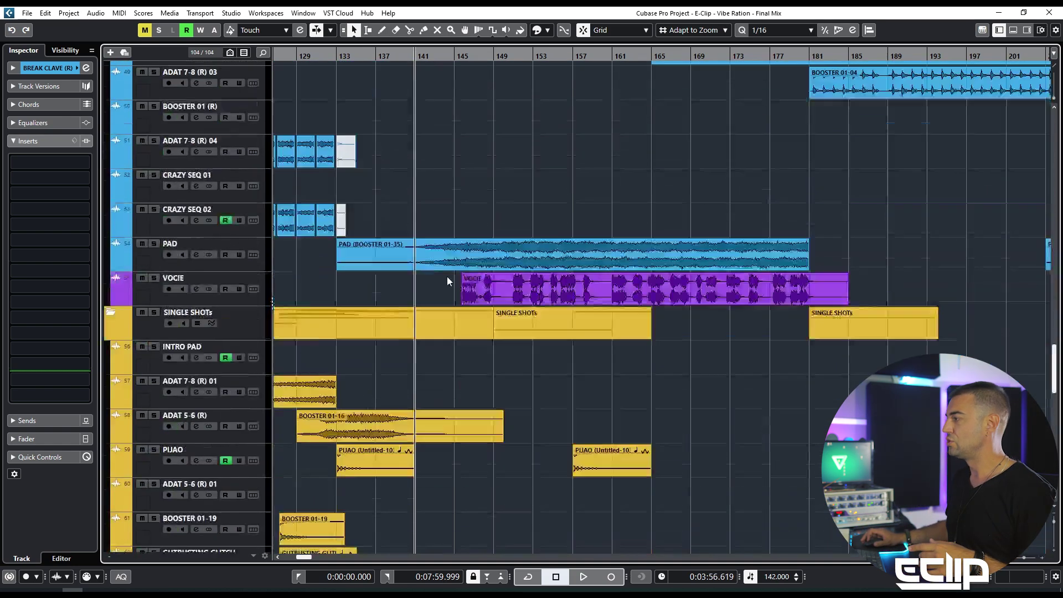
{"action": "left_click", "coordinate": [224, 166]}
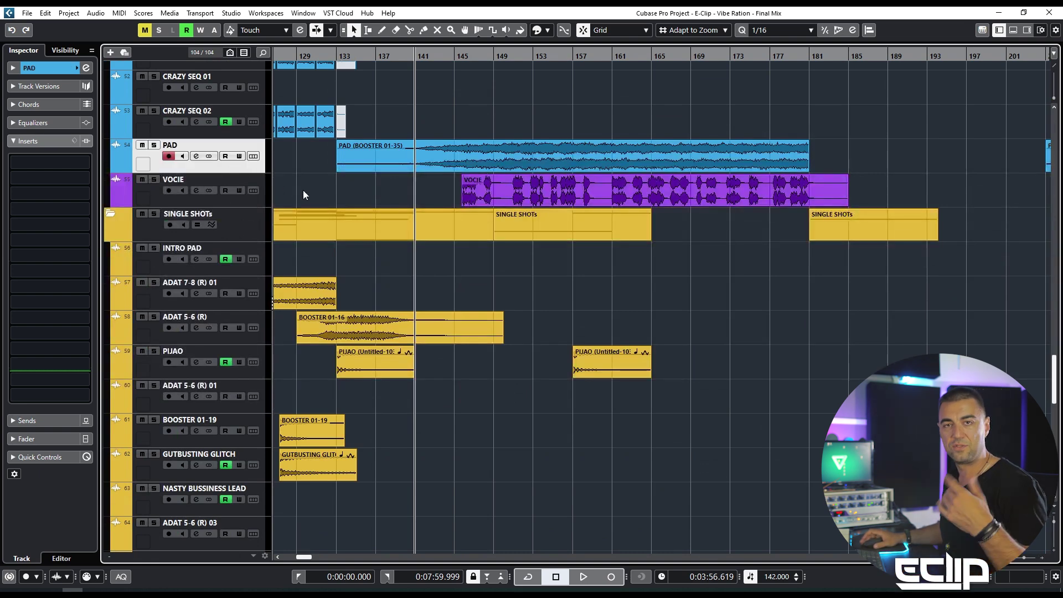
{"action": "left_click", "coordinate": [231, 203]}
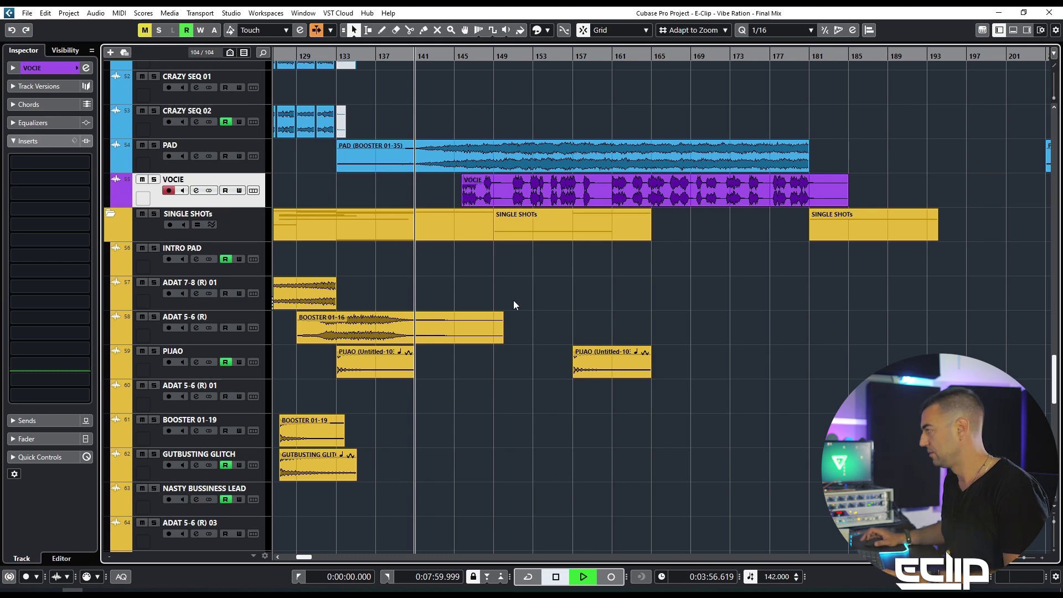
Play the break from bar 141 and follow the PAD and VOCIE tracks past bar 145
{"action": "scroll", "coordinate": [481, 256], "scroll_direction": "down", "scroll_amount": 2}
{"action": "scroll", "coordinate": [482, 254], "scroll_direction": "down", "scroll_amount": 1}
{"action": "scroll", "coordinate": [498, 277], "scroll_direction": "up", "scroll_amount": 9}
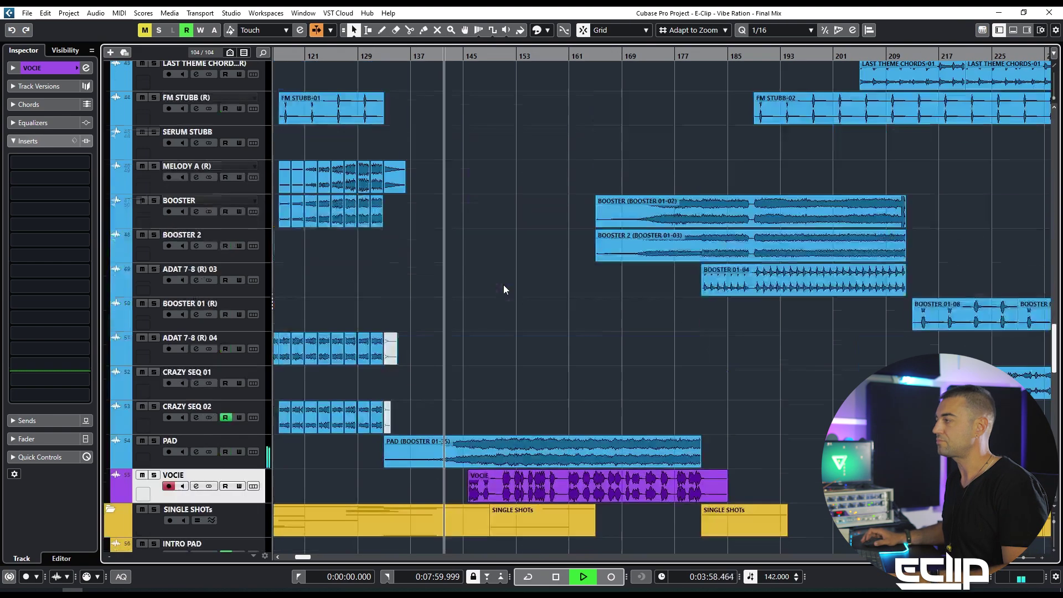
{"action": "scroll", "coordinate": [507, 305], "scroll_direction": "down", "scroll_amount": 2}
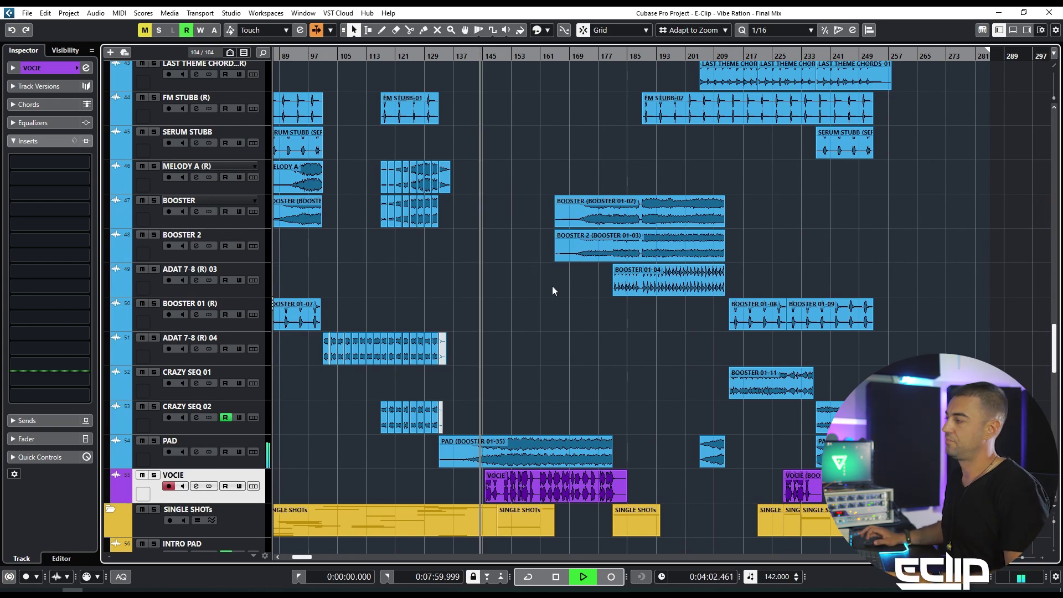
{"action": "scroll", "coordinate": [542, 368], "scroll_direction": "up", "scroll_amount": 2}
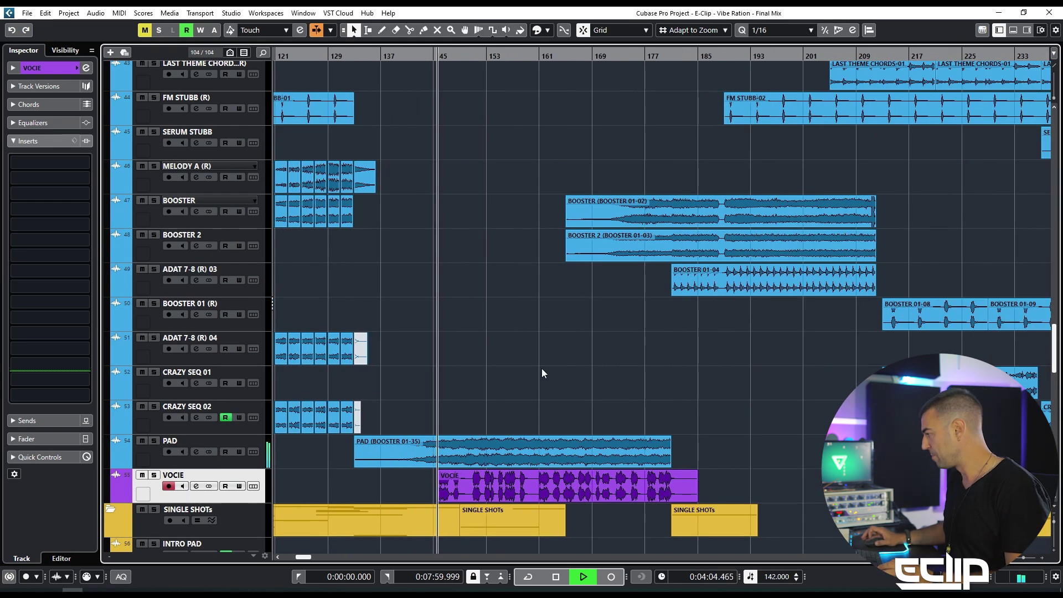
{"action": "scroll", "coordinate": [490, 278], "scroll_direction": "down", "scroll_amount": 2}
{"action": "scroll", "coordinate": [490, 279], "scroll_direction": "right", "scroll_amount": 2}
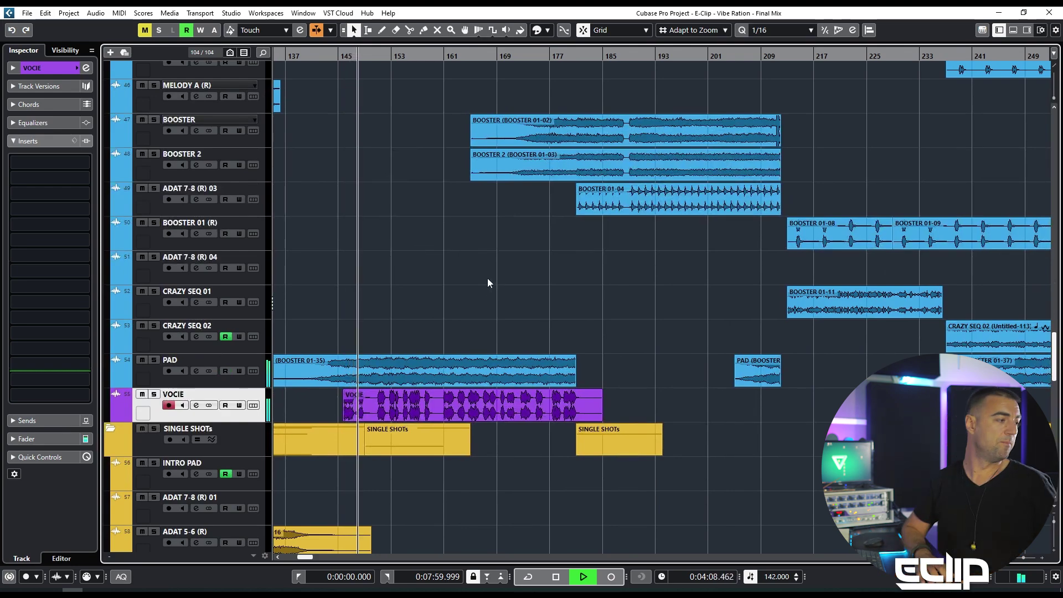
{"action": "scroll", "coordinate": [461, 300], "scroll_direction": "up", "scroll_amount": 4}
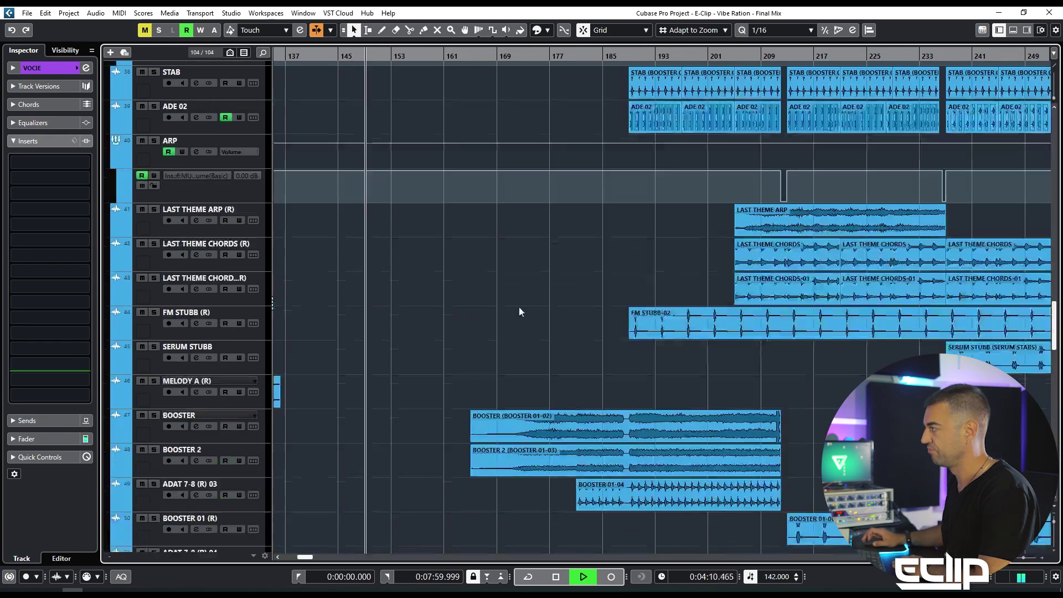
Follow playback from the sequence tracks down to the ALIEN FROGS event at about bar 149
{"action": "left_click_drag", "start_coordinate": [519, 310], "coordinate": [560, 394]}
{"action": "scroll", "coordinate": [512, 352], "scroll_direction": "up", "scroll_amount": 4}
{"action": "scroll", "coordinate": [437, 275], "scroll_direction": "down", "scroll_amount": 6}
{"action": "scroll", "coordinate": [439, 280], "scroll_direction": "down", "scroll_amount": 15}
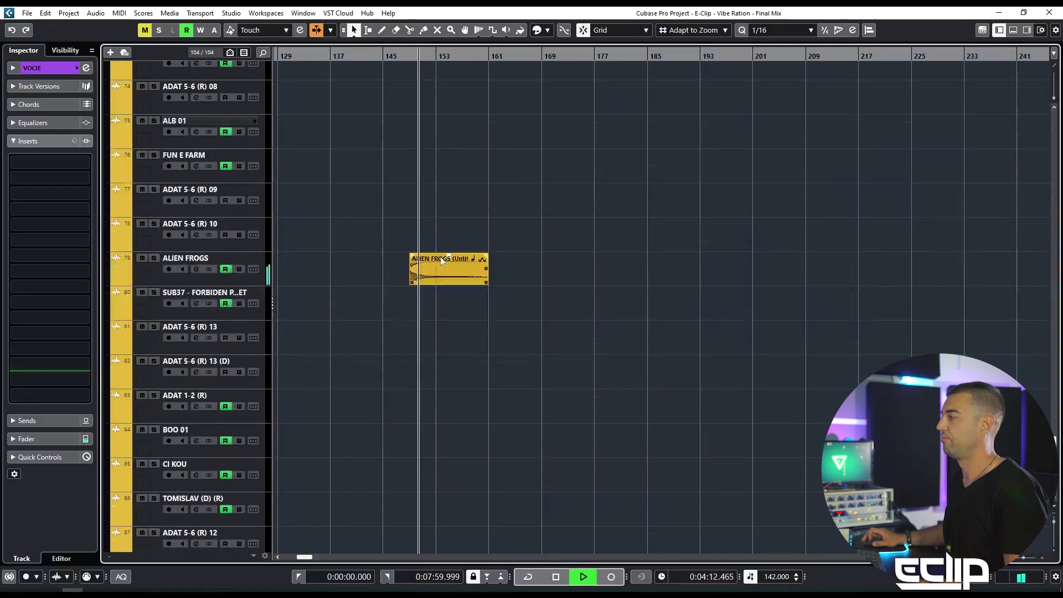
{"action": "scroll", "coordinate": [433, 267], "scroll_direction": "down", "scroll_amount": 5}
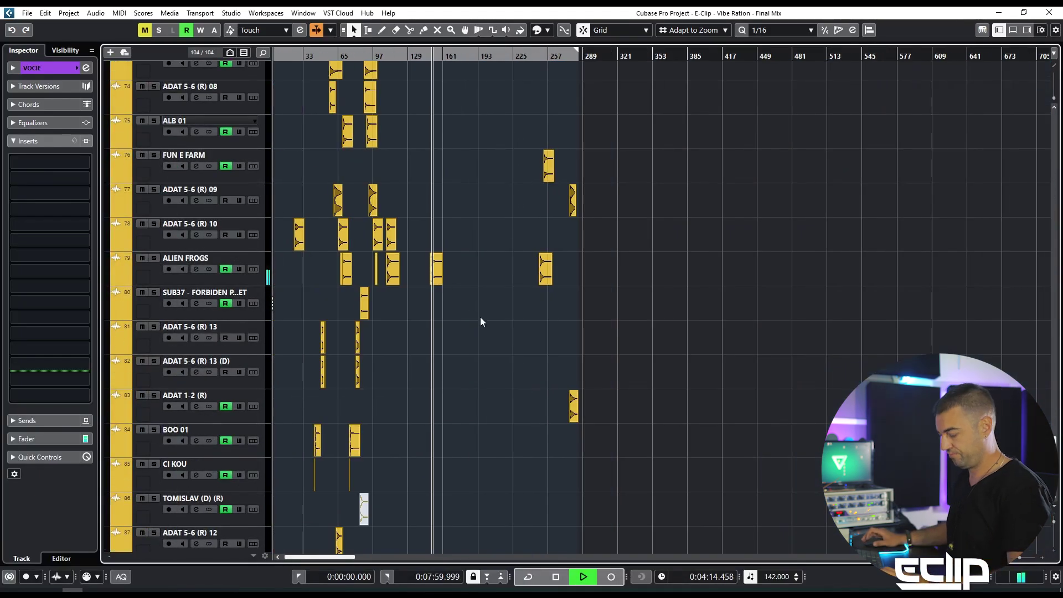
Reduce the height of all tracks to compare the SINGLE SHOTs events during playback, and enlarge the tracks again around PIJAO
{"action": "scroll", "coordinate": [467, 317], "scroll_direction": "down", "scroll_amount": 4}
{"action": "scroll", "coordinate": [415, 331], "scroll_direction": "up", "scroll_amount": 6}
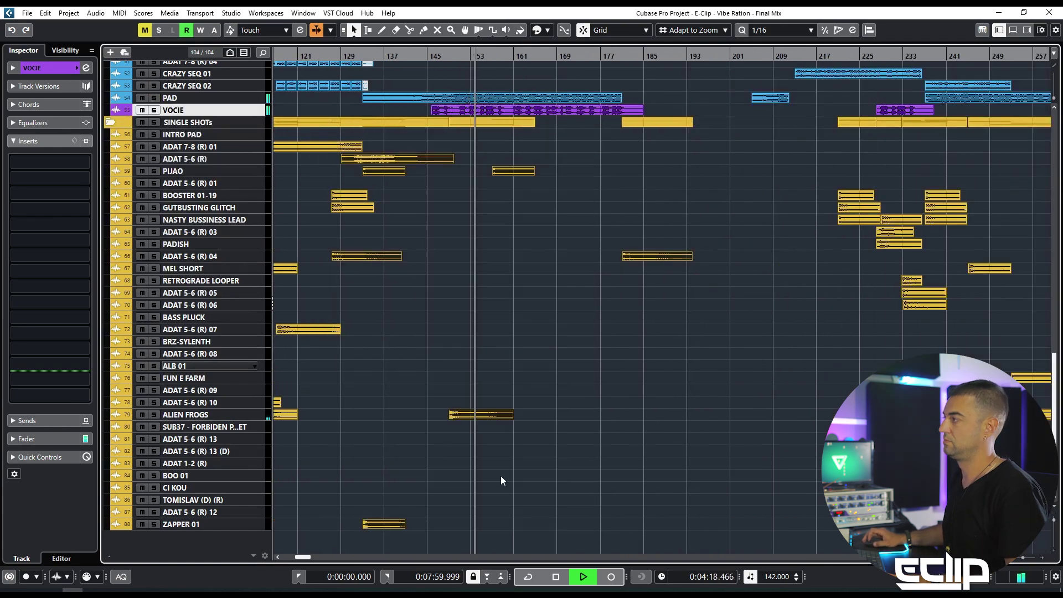
{"action": "scroll", "coordinate": [493, 242], "scroll_direction": "up", "scroll_amount": 4}
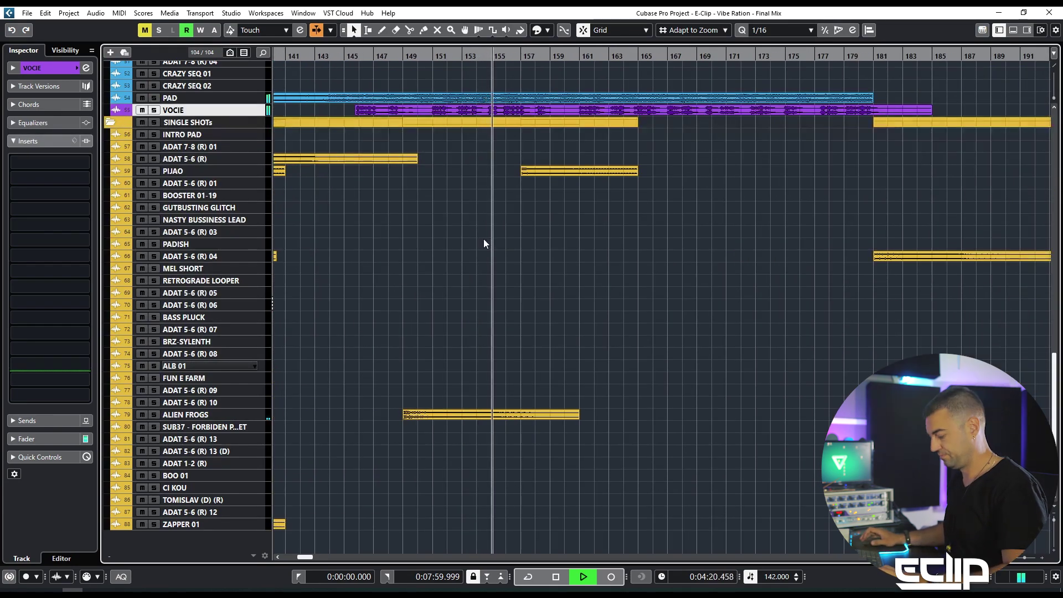
{"action": "scroll", "coordinate": [483, 238], "scroll_direction": "up", "scroll_amount": 4}
{"action": "scroll", "coordinate": [568, 257], "scroll_direction": "up", "scroll_amount": 1}
{"action": "scroll", "coordinate": [568, 257], "scroll_direction": "down", "scroll_amount": 4}
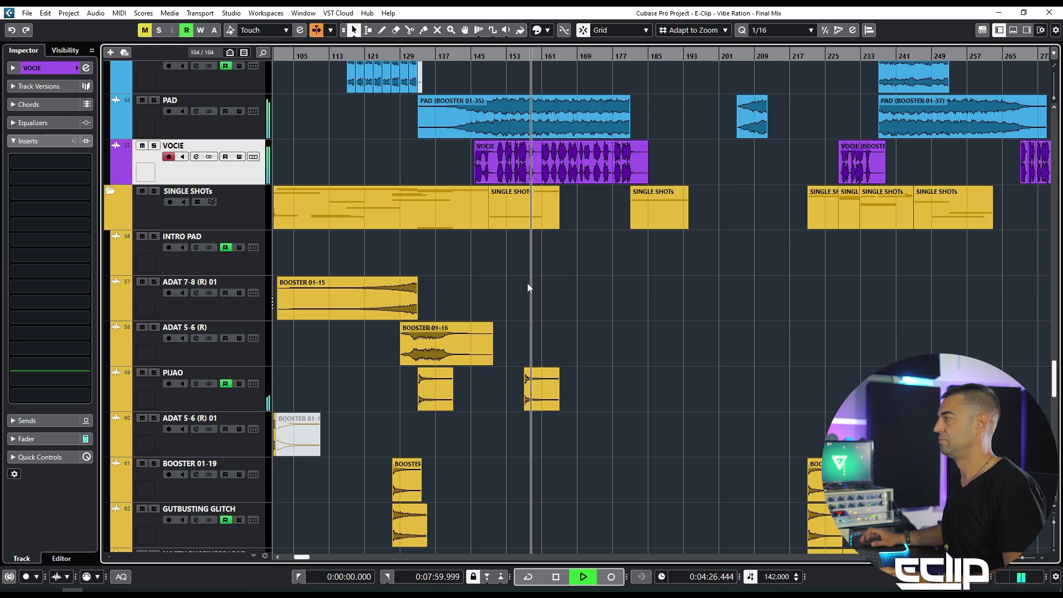
Follow playback of the PIJAO, PAD and VOCIE tracks from about bar 157 toward bar 165
{"action": "scroll", "coordinate": [530, 282], "scroll_direction": "up", "scroll_amount": 3}
{"action": "scroll", "coordinate": [577, 313], "scroll_direction": "right", "scroll_amount": 3}
{"action": "scroll", "coordinate": [583, 332], "scroll_direction": "up", "scroll_amount": 1}
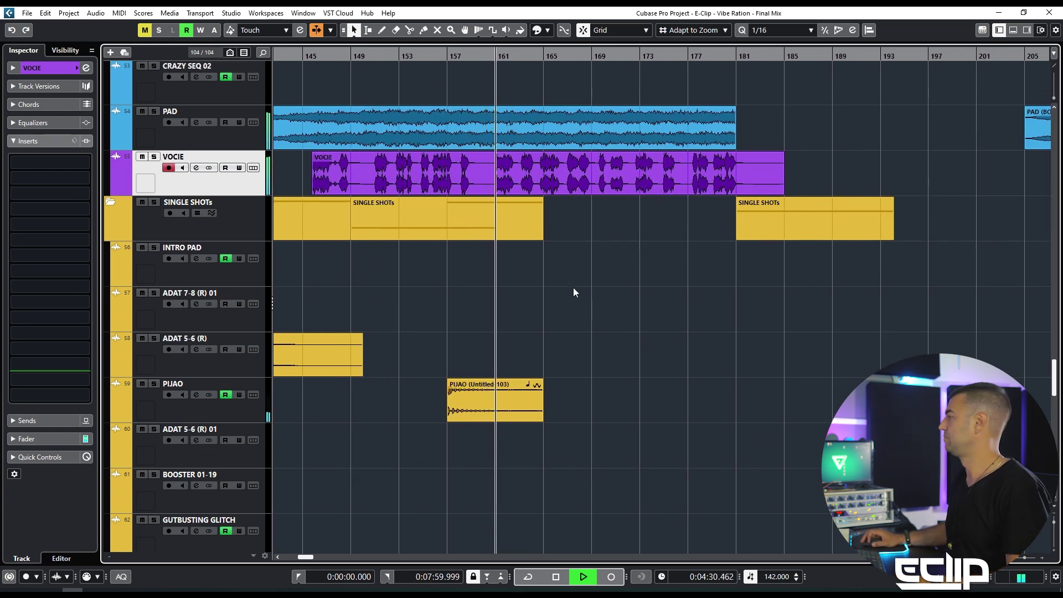
{"action": "scroll", "coordinate": [575, 288], "scroll_direction": "up", "scroll_amount": 4}
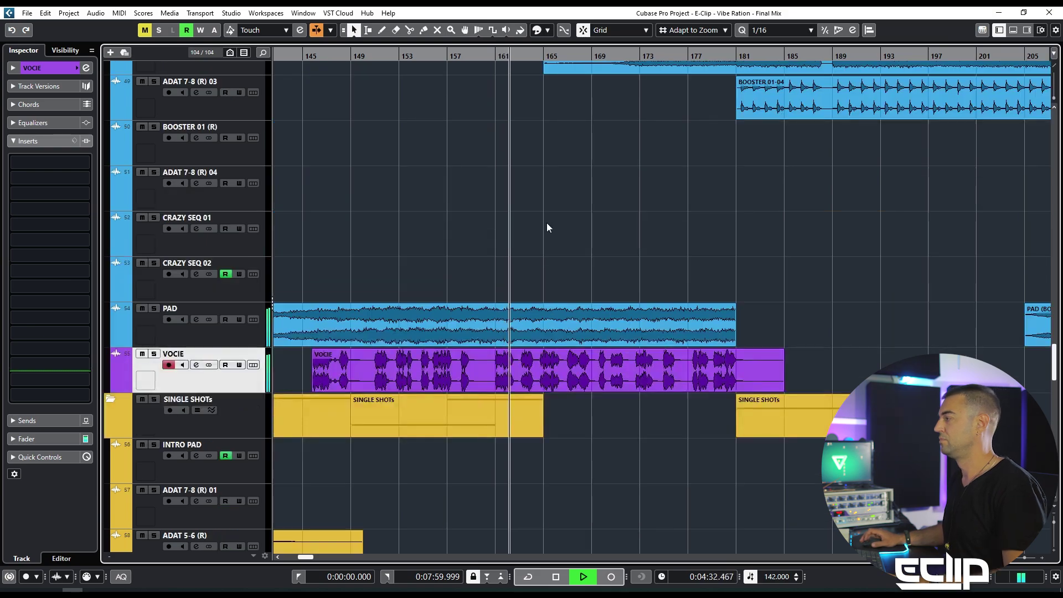
Examine the DRUMS filter automation and compare the KICK & BASS tracks on both sides of the break between bars 133 and 165
{"action": "scroll", "coordinate": [589, 287], "scroll_direction": "up", "scroll_amount": 8}
{"action": "scroll", "coordinate": [543, 290], "scroll_direction": "down", "scroll_amount": 2}
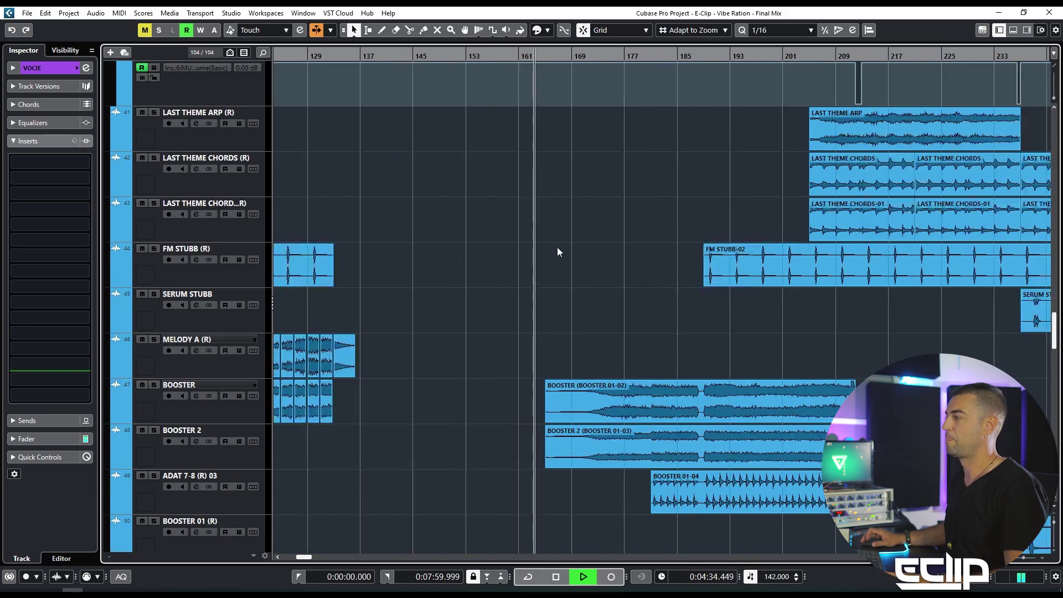
{"action": "scroll", "coordinate": [493, 279], "scroll_direction": "up", "scroll_amount": 20}
{"action": "scroll", "coordinate": [486, 284], "scroll_direction": "down", "scroll_amount": 3}
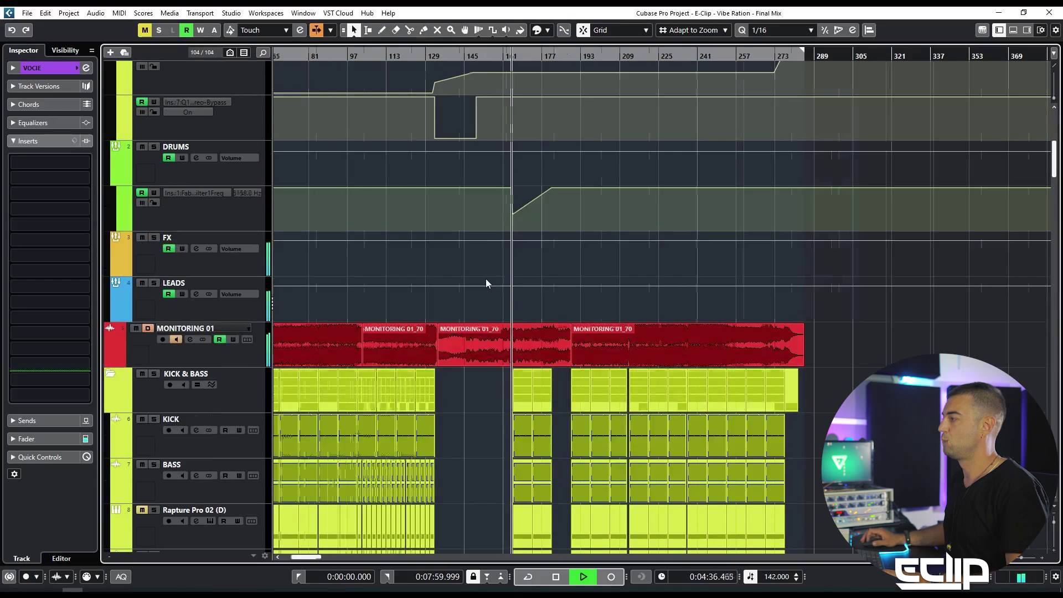
{"action": "scroll", "coordinate": [487, 279], "scroll_direction": "up", "scroll_amount": 5}
{"action": "left_click_drag", "start_coordinate": [428, 390], "coordinate": [533, 261]}
{"action": "left_click_drag", "start_coordinate": [369, 304], "coordinate": [582, 268]}
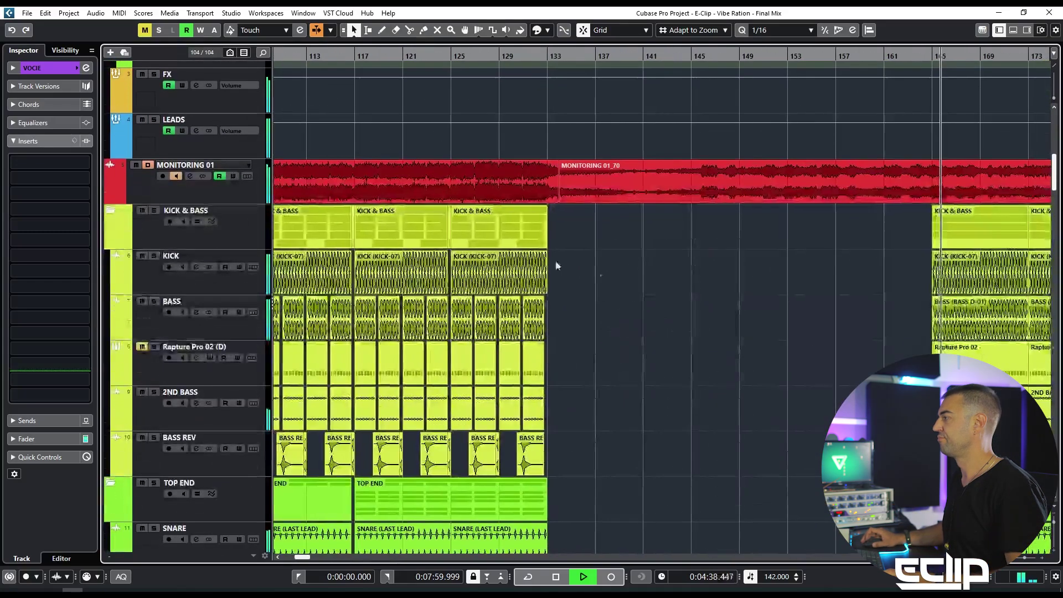
{"action": "left_click_drag", "start_coordinate": [820, 228], "coordinate": [460, 195]}
Review the KICK & BASS and TOP END events from bar 165 to 181 and the BOOSTER tracks layered with them
{"action": "scroll", "coordinate": [687, 224], "scroll_direction": "down", "scroll_amount": 3}
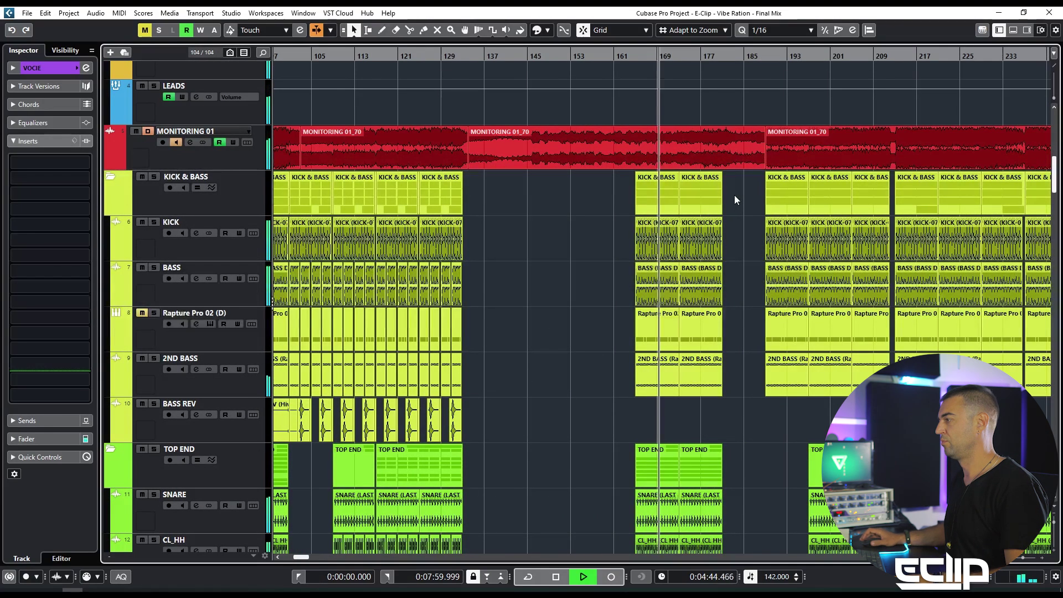
{"action": "scroll", "coordinate": [736, 196], "scroll_direction": "down", "scroll_amount": 2}
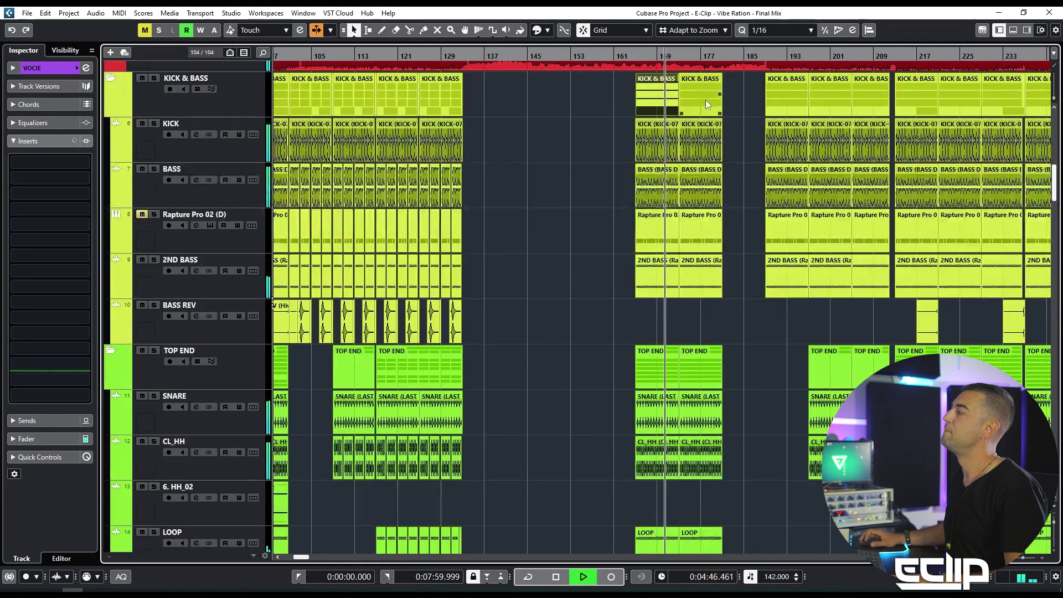
{"action": "scroll", "coordinate": [756, 171], "scroll_direction": "down", "scroll_amount": 3}
{"action": "scroll", "coordinate": [756, 171], "scroll_direction": "right", "scroll_amount": 2}
{"action": "scroll", "coordinate": [673, 168], "scroll_direction": "down", "scroll_amount": 20}
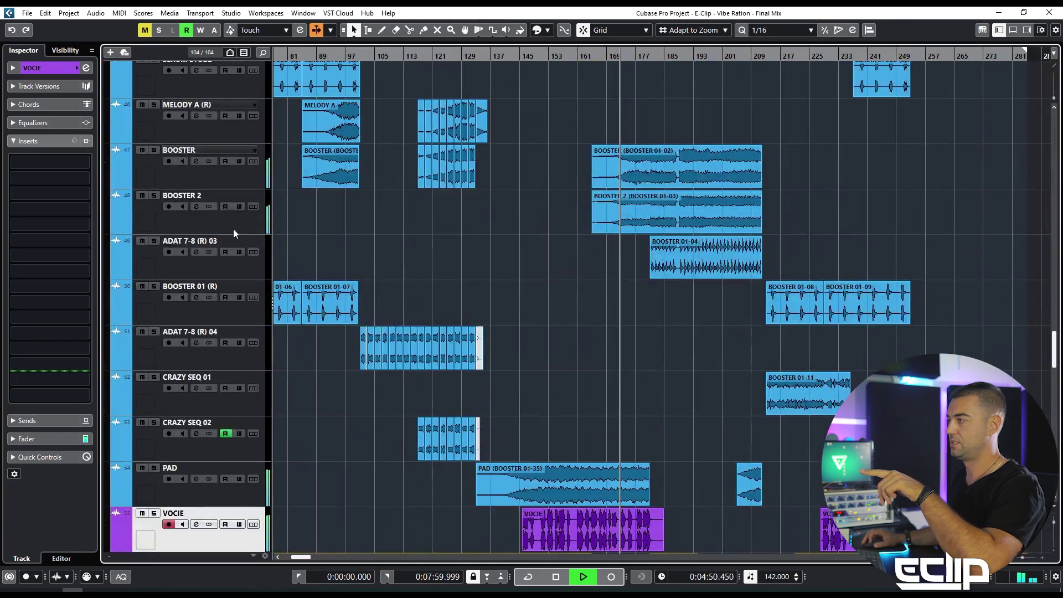
Select the BOOSTER and BOOSTER 2 tracks and enlarge them to examine their events from bar 165
{"action": "left_click", "coordinate": [234, 228]}
{"action": "left_click", "coordinate": [279, 182], "text": "ctrl"}
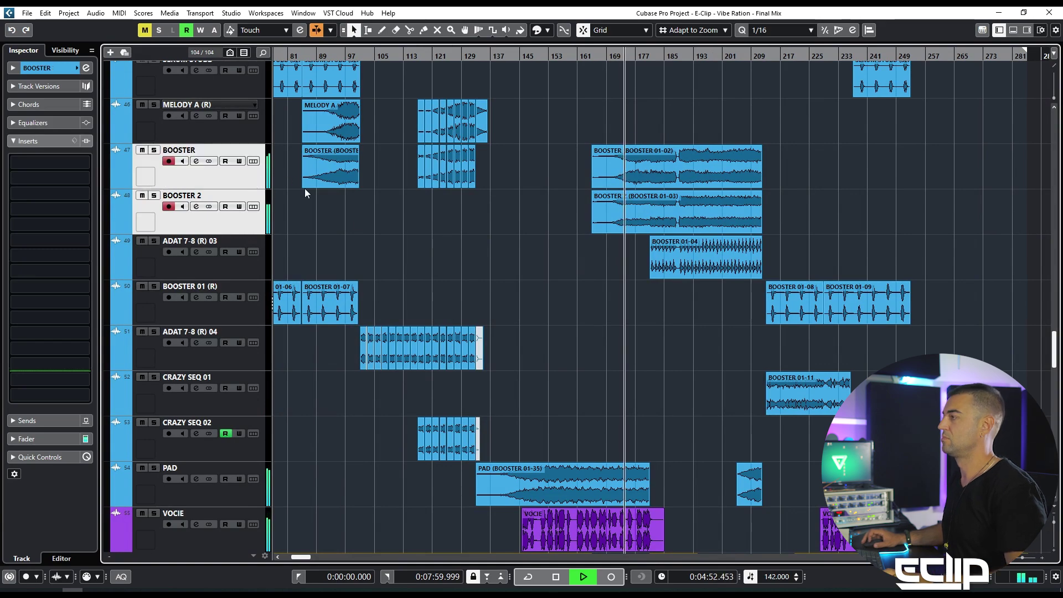
{"action": "key", "text": "z"}
{"action": "scroll", "coordinate": [626, 277], "scroll_direction": "up", "scroll_amount": 2}
{"action": "scroll", "coordinate": [623, 260], "scroll_direction": "right", "scroll_amount": 2}
{"action": "scroll", "coordinate": [600, 188], "scroll_direction": "down", "scroll_amount": 3}
{"action": "scroll", "coordinate": [620, 197], "scroll_direction": "up", "scroll_amount": 3}
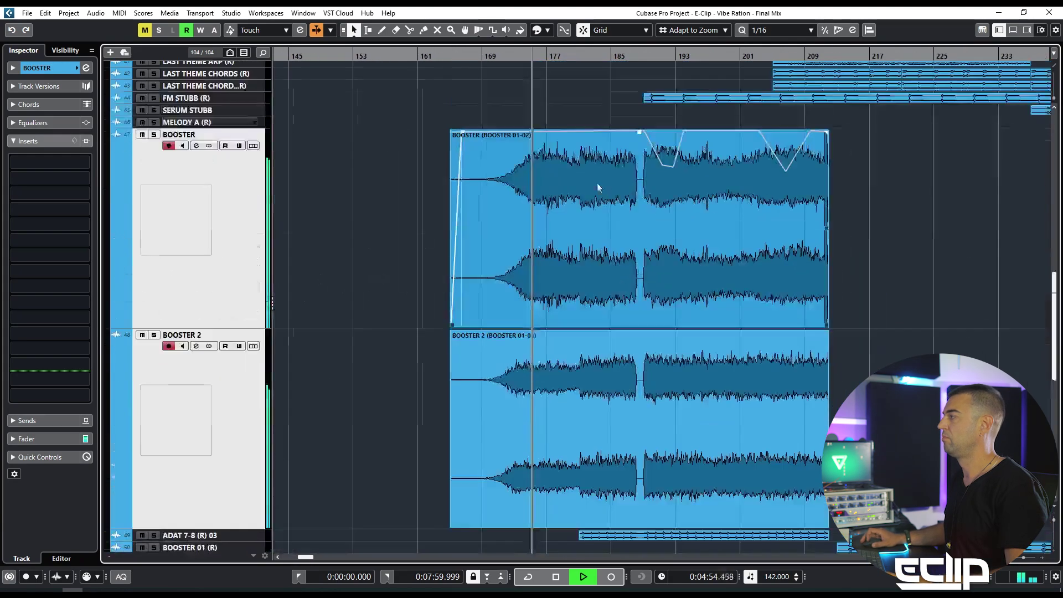
{"action": "left_click", "coordinate": [765, 265]}
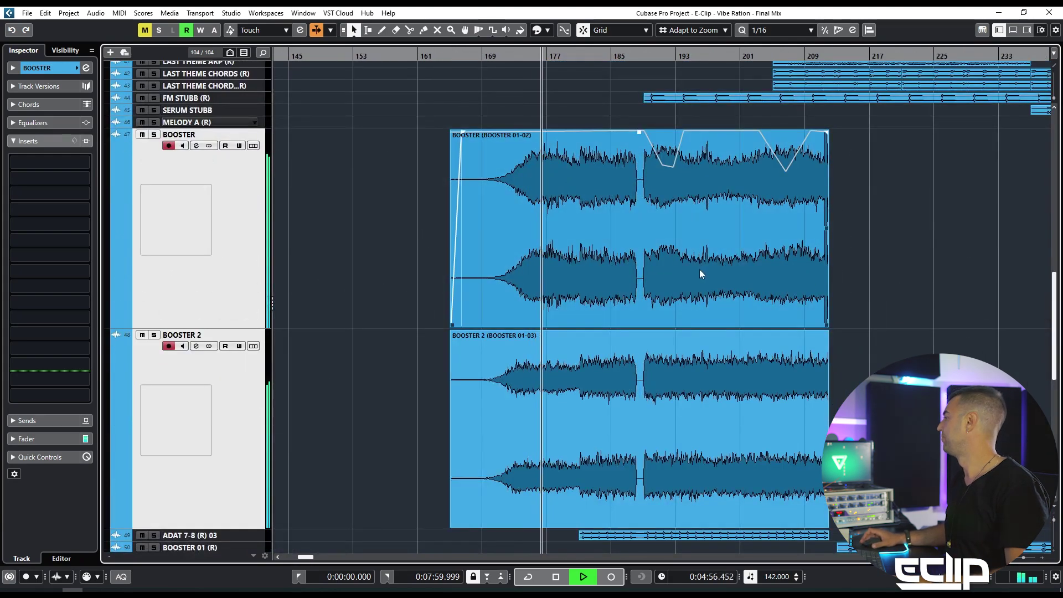
Inspect the BOOSTER event's volume curve up to its end at about bar 212, and restore the reduced track height
{"action": "scroll", "coordinate": [814, 252], "scroll_direction": "up", "scroll_amount": 6}
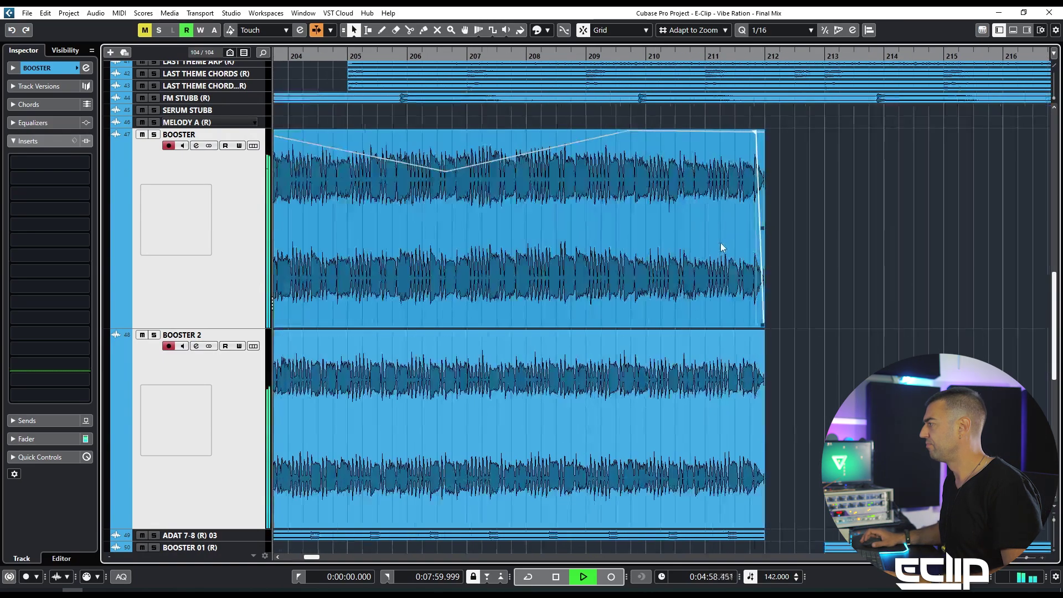
{"action": "scroll", "coordinate": [724, 246], "scroll_direction": "down", "scroll_amount": 4}
{"action": "scroll", "coordinate": [729, 248], "scroll_direction": "down", "scroll_amount": 5}
{"action": "scroll", "coordinate": [645, 307], "scroll_direction": "up", "scroll_amount": 4}
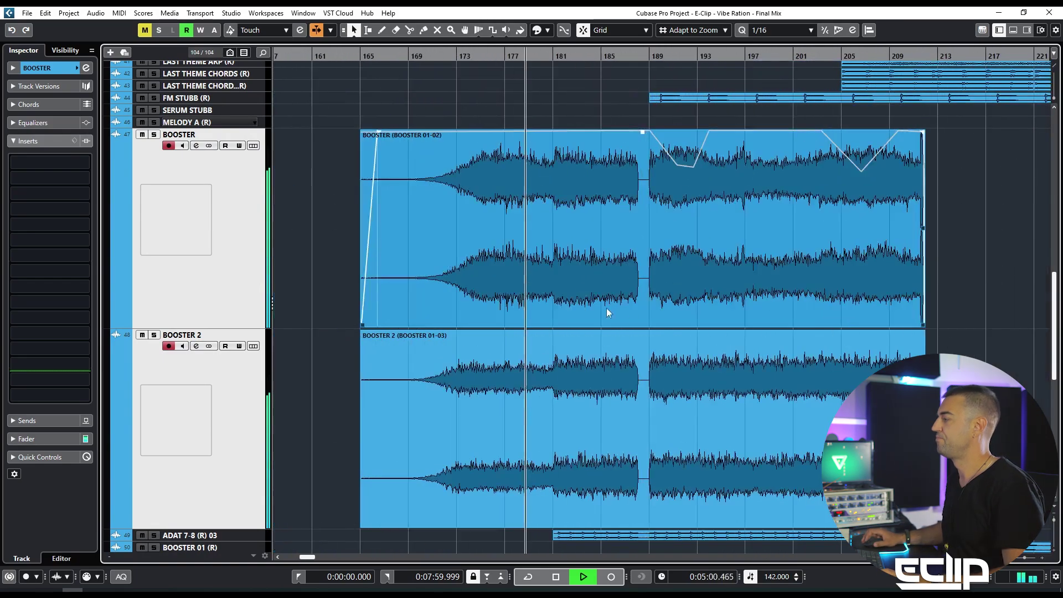
{"action": "scroll", "coordinate": [586, 296], "scroll_direction": "down", "scroll_amount": 4}
{"action": "scroll", "coordinate": [582, 288], "scroll_direction": "down", "scroll_amount": 4}
{"action": "key", "text": "z"}
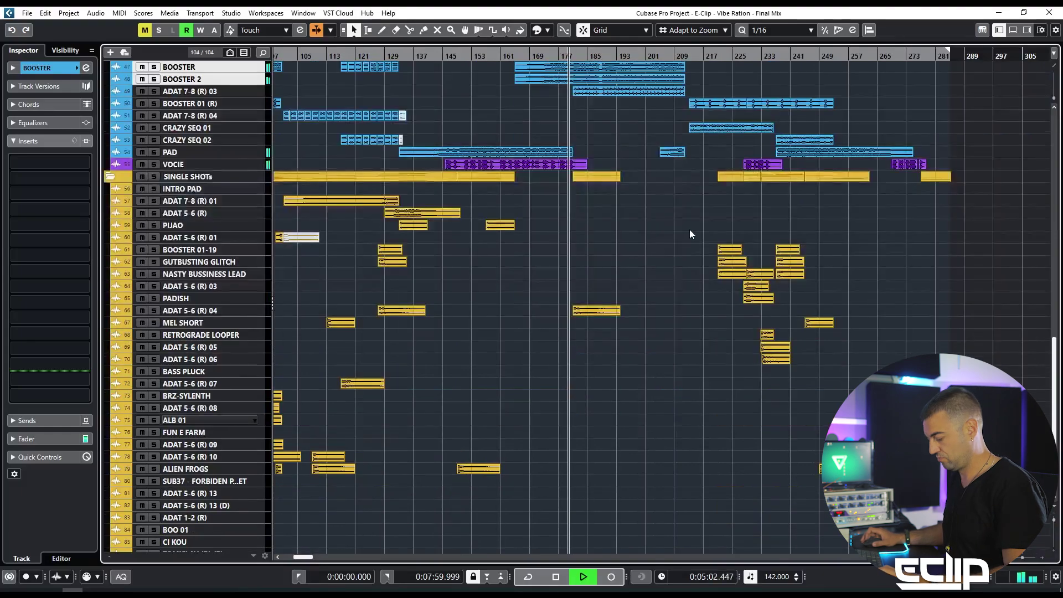
Enlarge the tracks and follow playback of the ADAT 7-8 (R) 03 event together with BOOSTER and BOOSTER 2 from bar 181
{"action": "key", "text": "shift+h"}
{"action": "key", "text": "shift+h"}
{"action": "key", "text": "shift+h"}
{"action": "scroll", "coordinate": [622, 263], "scroll_direction": "up", "scroll_amount": 5}
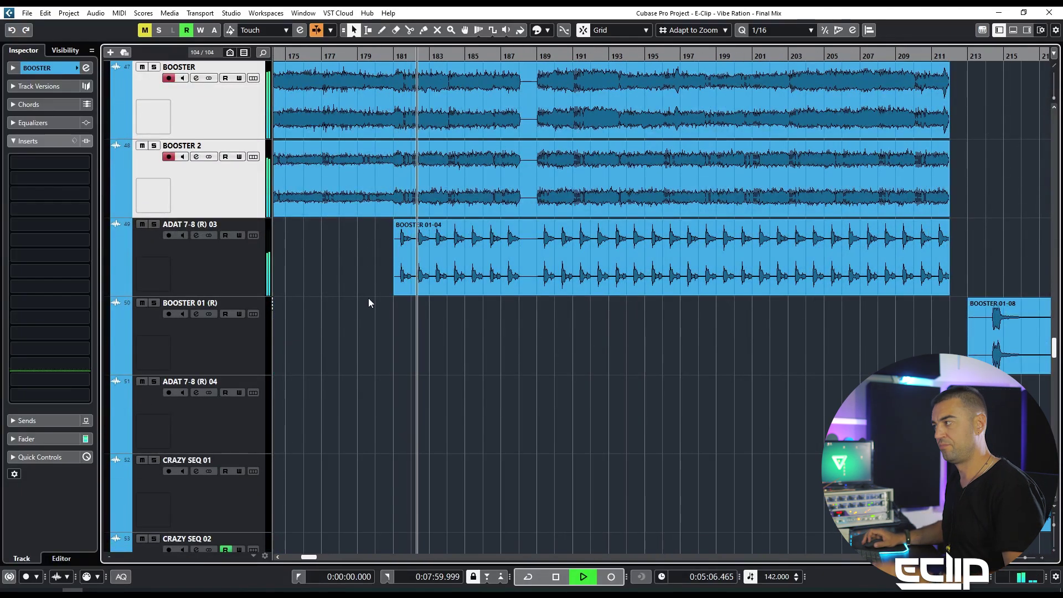
{"action": "left_click_drag", "start_coordinate": [369, 298], "coordinate": [423, 333]}
{"action": "scroll", "coordinate": [423, 333], "scroll_direction": "up", "scroll_amount": 1}
{"action": "scroll", "coordinate": [424, 333], "scroll_direction": "left", "scroll_amount": 2}
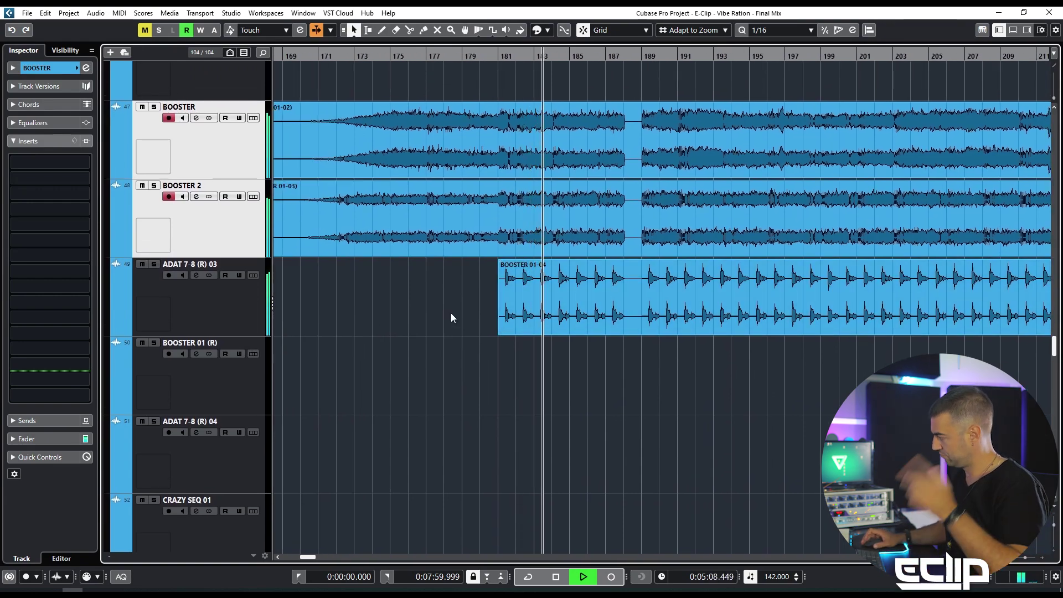
Follow playback of the BOOSTER events through the gap before bar 189 and examine the FM STUBB-02 and LAST THEME events
{"action": "key", "text": "g"}
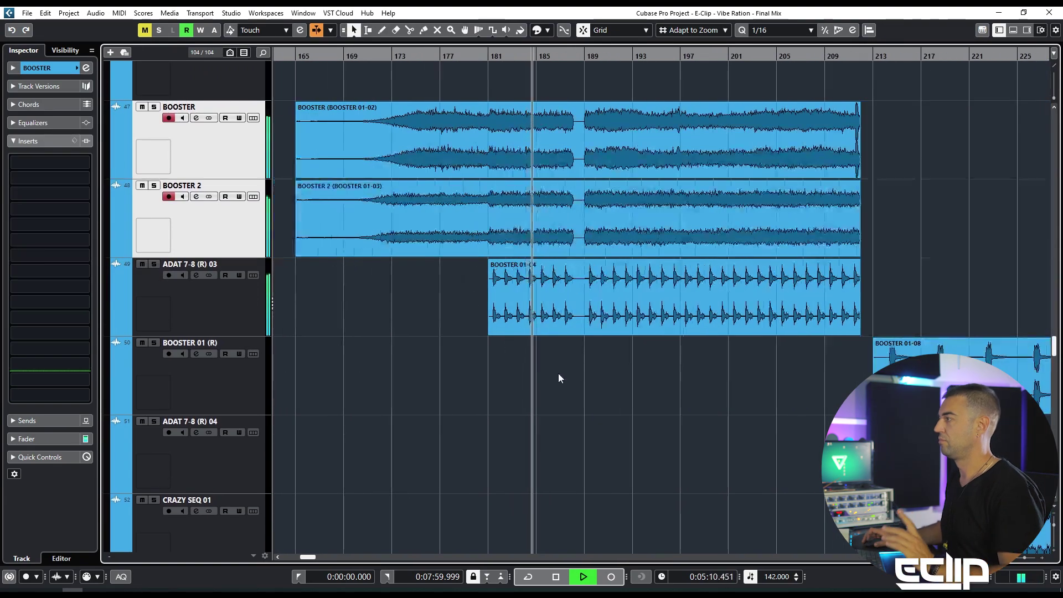
{"action": "key", "text": "h"}
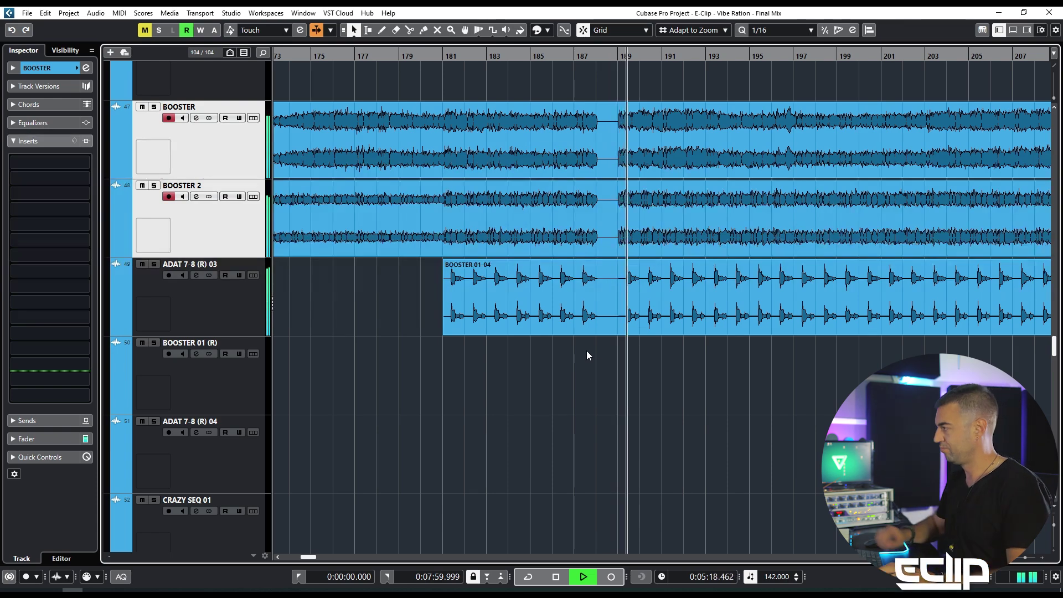
{"action": "scroll", "coordinate": [608, 350], "scroll_direction": "down", "scroll_amount": 3}
{"action": "scroll", "coordinate": [600, 351], "scroll_direction": "up", "scroll_amount": 5}
{"action": "scroll", "coordinate": [512, 343], "scroll_direction": "down", "scroll_amount": 3}
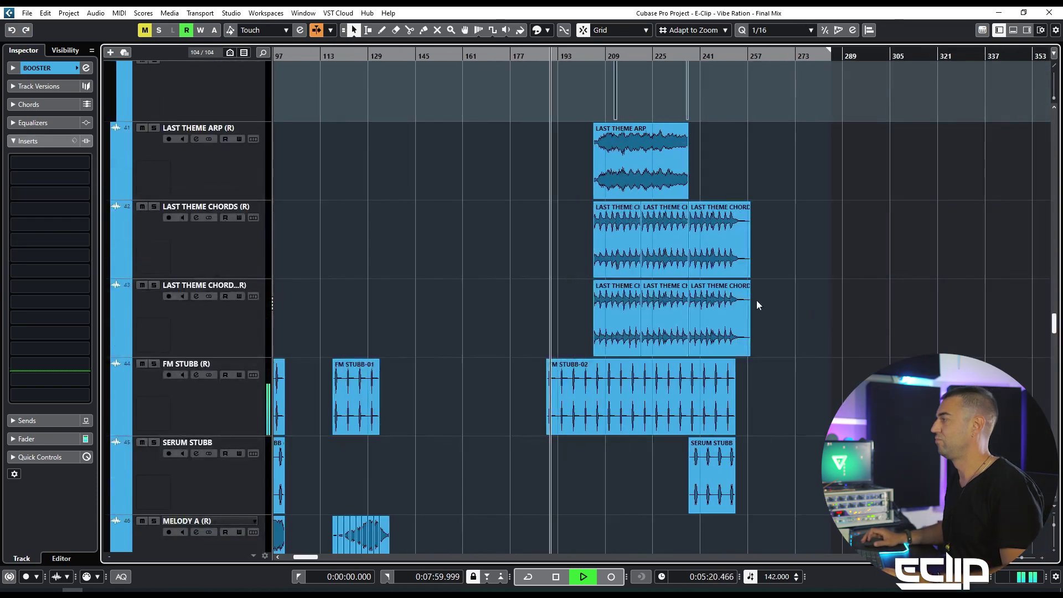
{"action": "scroll", "coordinate": [753, 314], "scroll_direction": "down", "scroll_amount": 2}
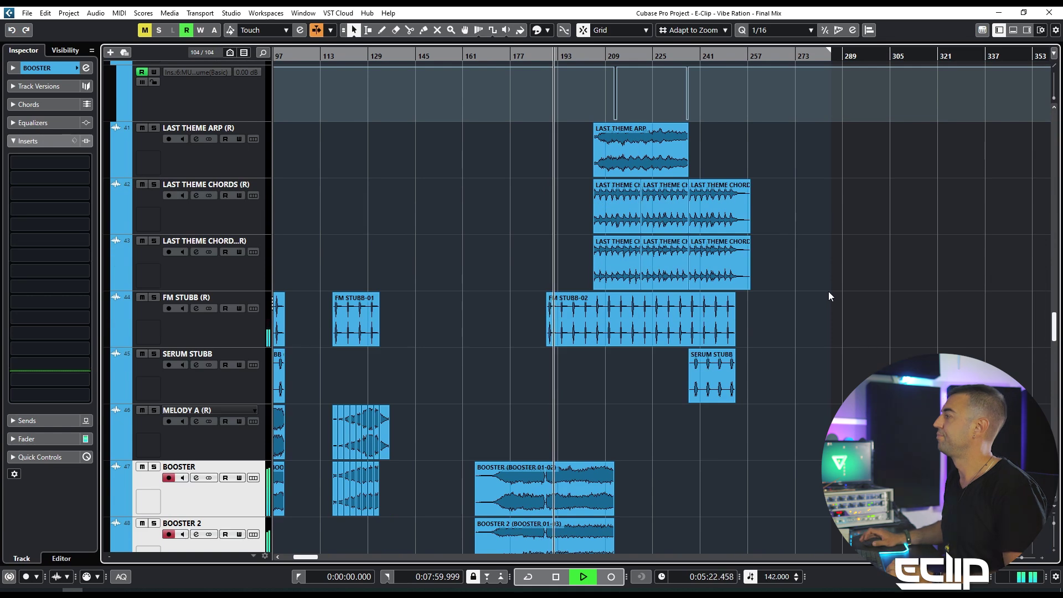
{"action": "scroll", "coordinate": [565, 228], "scroll_direction": "up", "scroll_amount": 3}
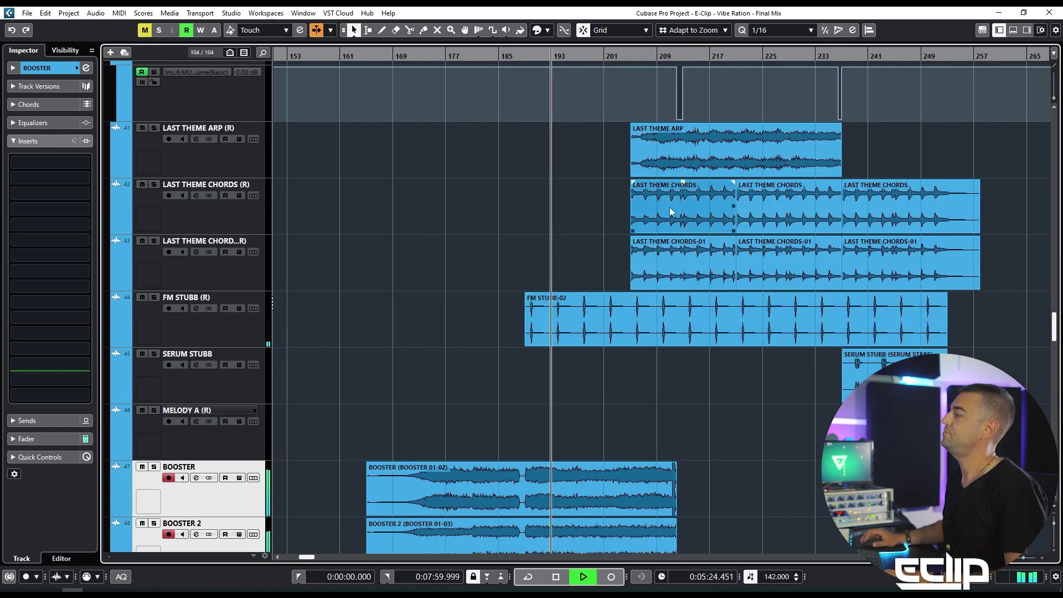
Reduce the track heights and examine the STAB, ADE 02 and FM STUBB layers from bar 189
{"action": "left_click", "coordinate": [667, 228]}
{"action": "key", "text": "g"}
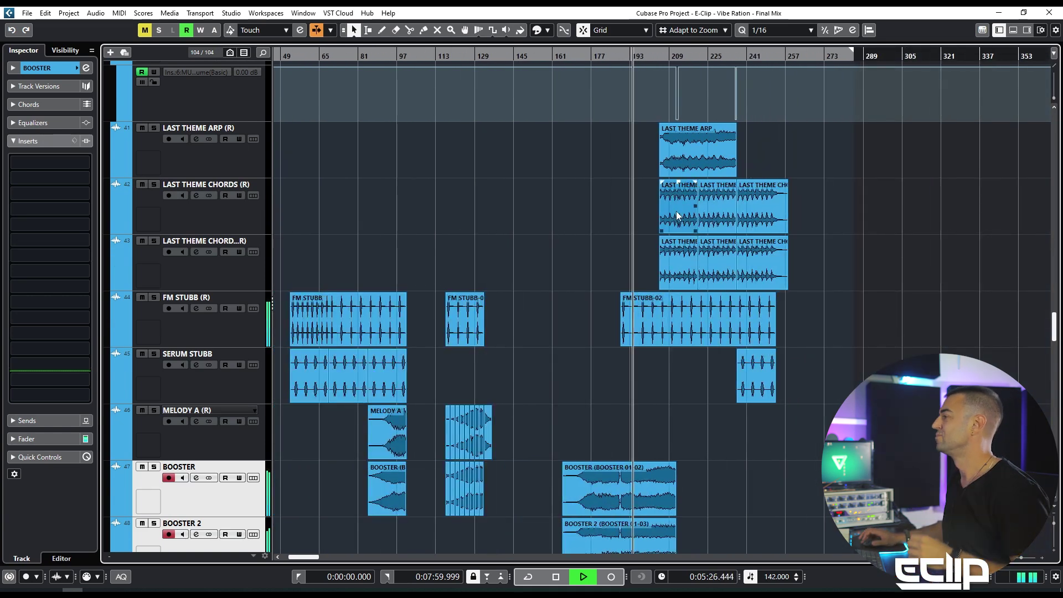
{"action": "key", "text": "z"}
{"action": "key", "text": "z"}
{"action": "scroll", "coordinate": [691, 269], "scroll_direction": "up", "scroll_amount": 3}
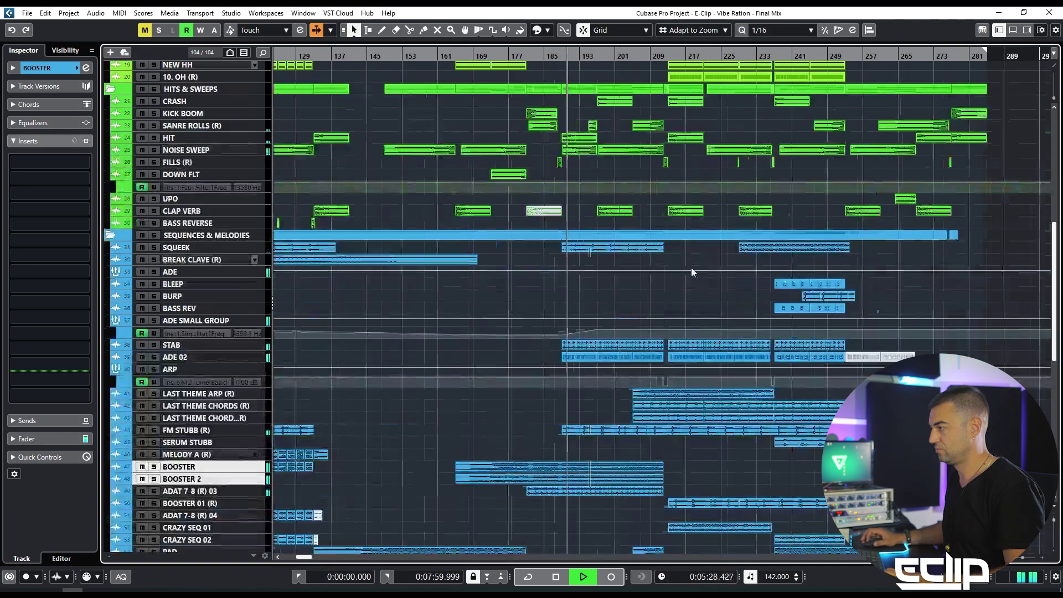
{"action": "key", "text": "shift+h"}
{"action": "key", "text": "shift+h"}
{"action": "key", "text": "h"}
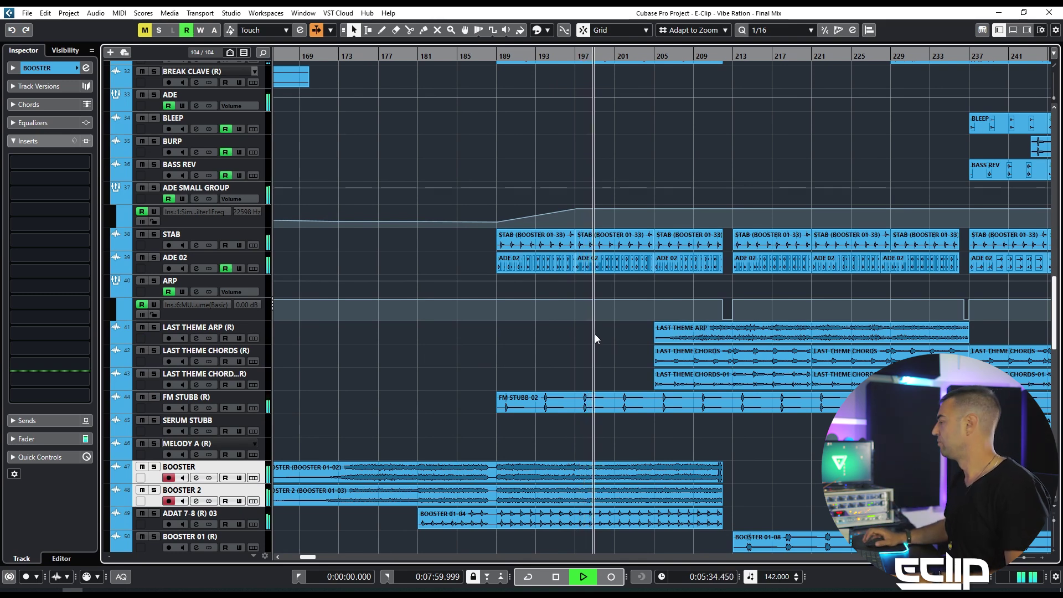
Review the LAST THEME events from bar 205 and the KICK & BASS and TOP END events from bar 189 to 212
{"action": "key", "text": "g"}
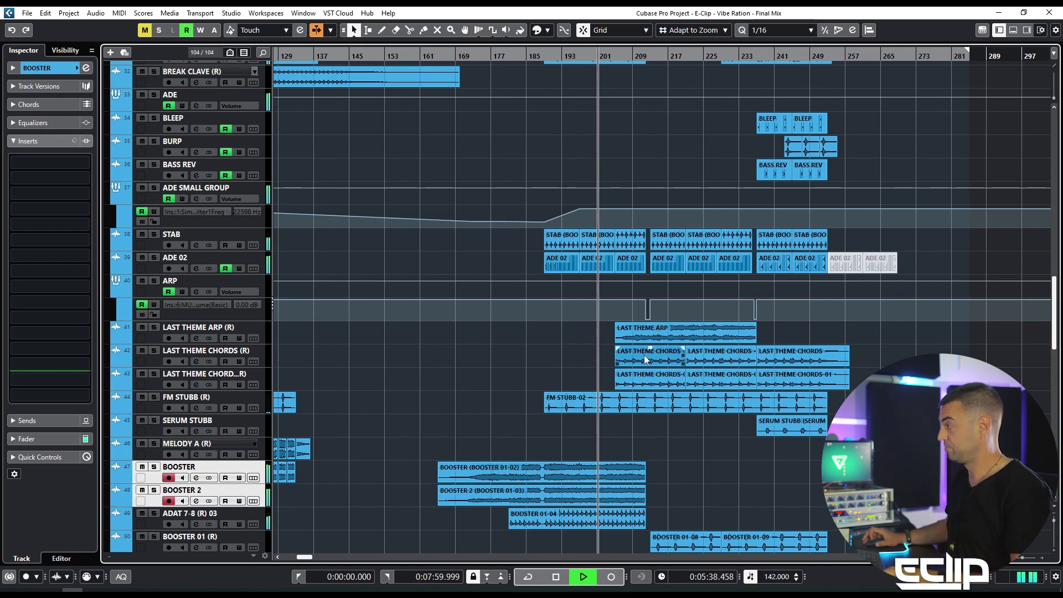
{"action": "scroll", "coordinate": [597, 335], "scroll_direction": "down", "scroll_amount": 5}
{"action": "key", "text": "h"}
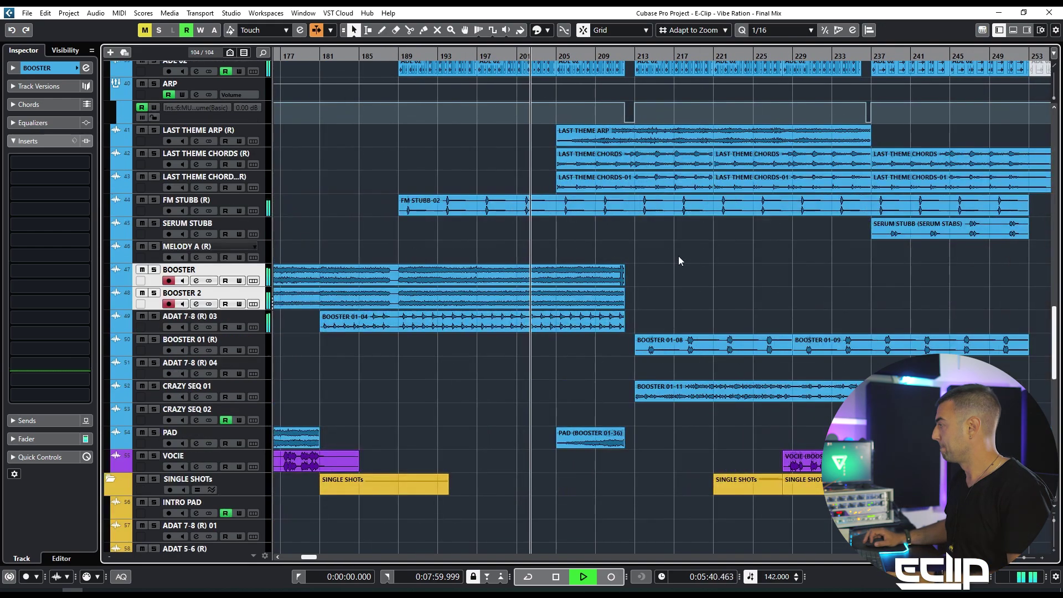
{"action": "scroll", "coordinate": [606, 258], "scroll_direction": "up", "scroll_amount": 20}
{"action": "key", "text": "g"}
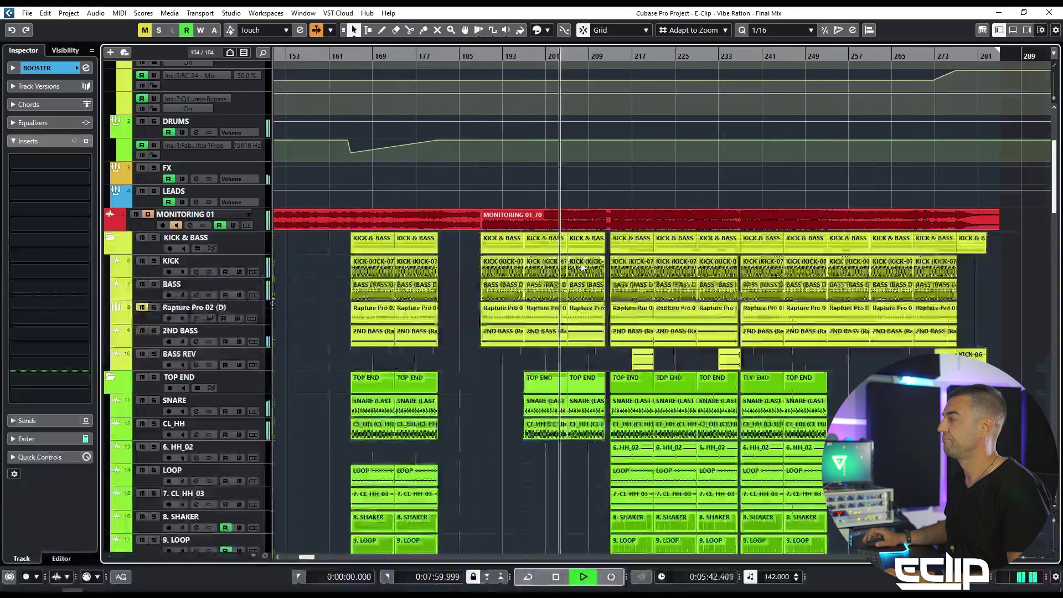
{"action": "key", "text": "h"}
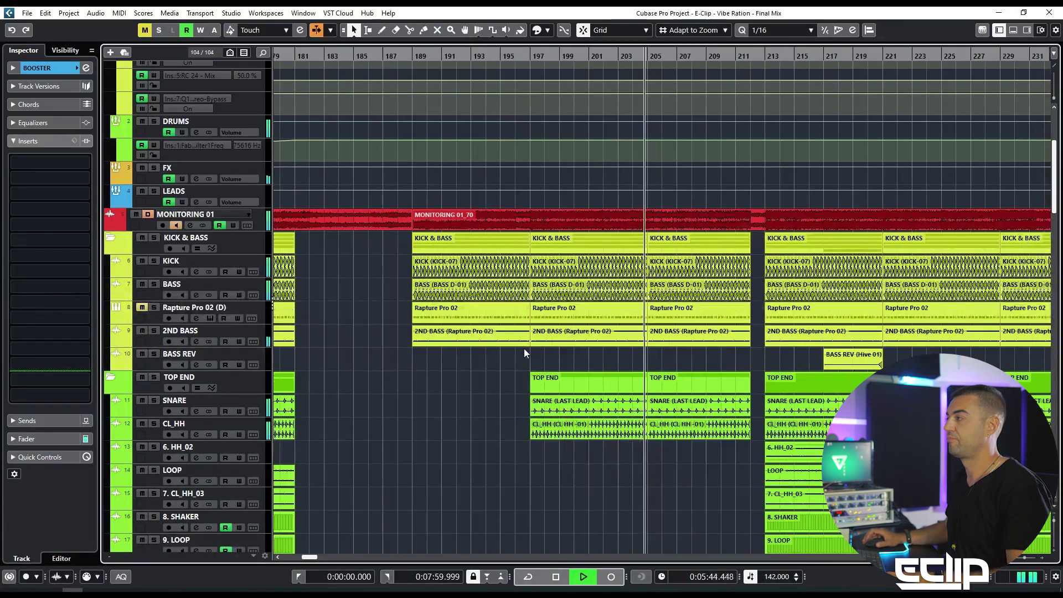
View the channel settings of the LAST THEME ARP (R) track and close them again
{"action": "scroll", "coordinate": [699, 337], "scroll_direction": "down", "scroll_amount": 15}
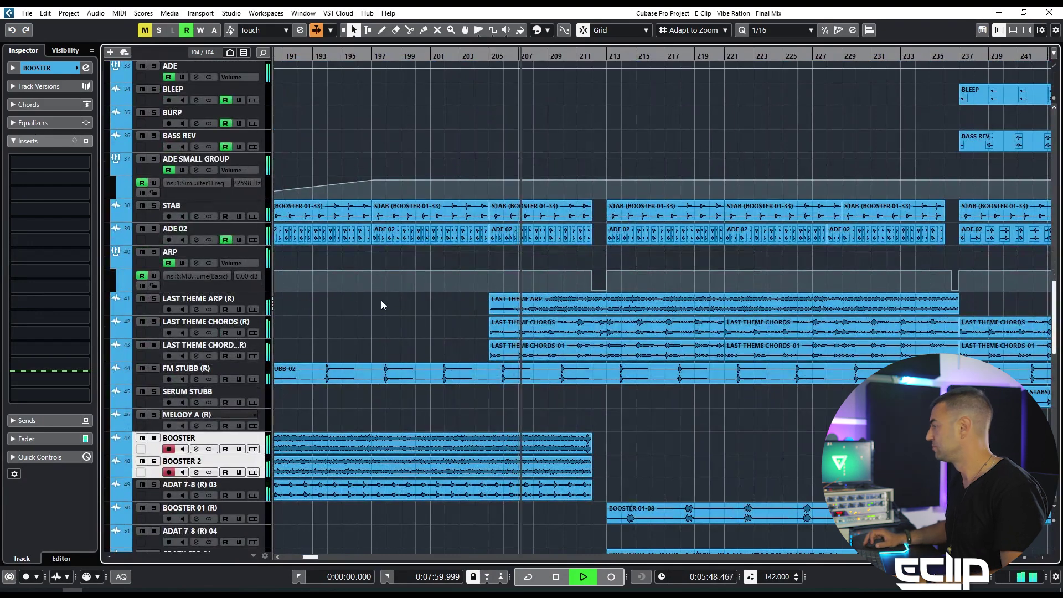
{"action": "left_click", "coordinate": [263, 302]}
{"action": "key", "text": "e"}
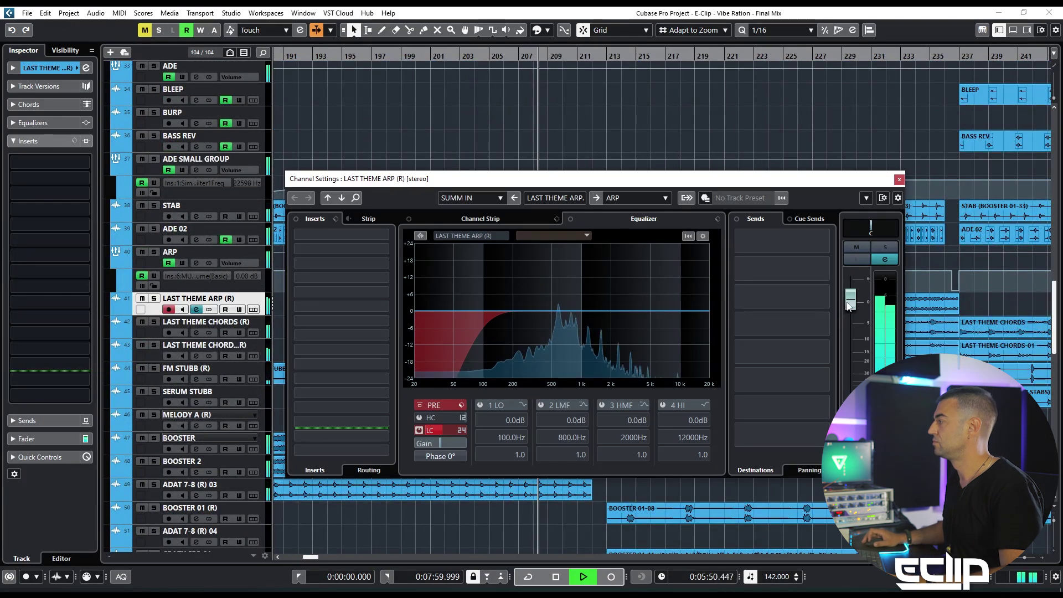
{"action": "key", "text": "e"}
Examine the gap at bar 212 between the end of the BOOSTER events and the BOOSTER 01-08 and 01-11 events at bar 213
{"action": "scroll", "coordinate": [591, 354], "scroll_direction": "up", "scroll_amount": 4}
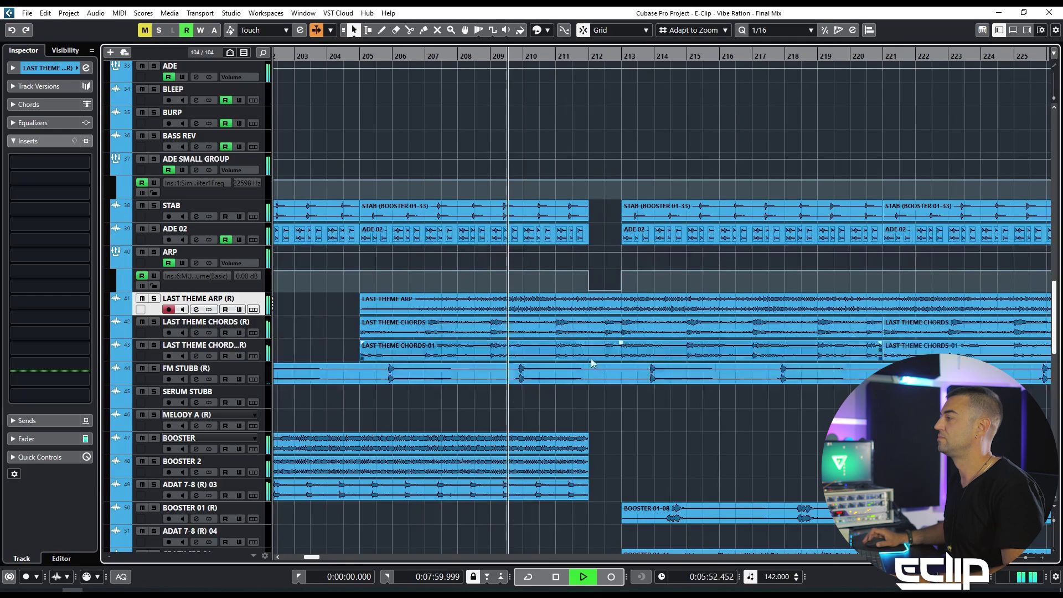
{"action": "scroll", "coordinate": [551, 372], "scroll_direction": "down", "scroll_amount": 6}
{"action": "scroll", "coordinate": [619, 407], "scroll_direction": "down", "scroll_amount": 3}
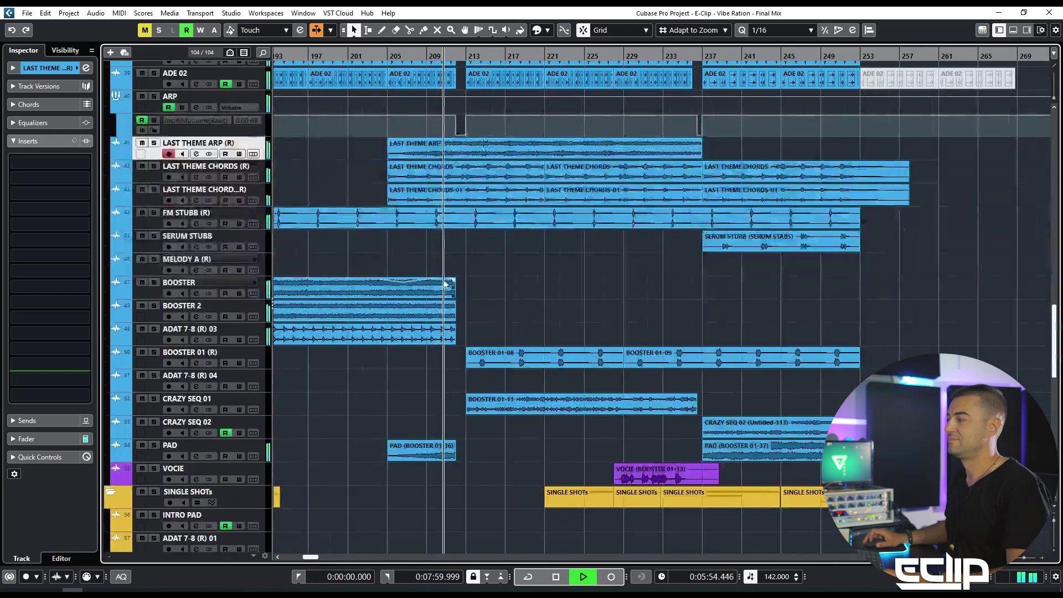
{"action": "scroll", "coordinate": [531, 282], "scroll_direction": "up", "scroll_amount": 3}
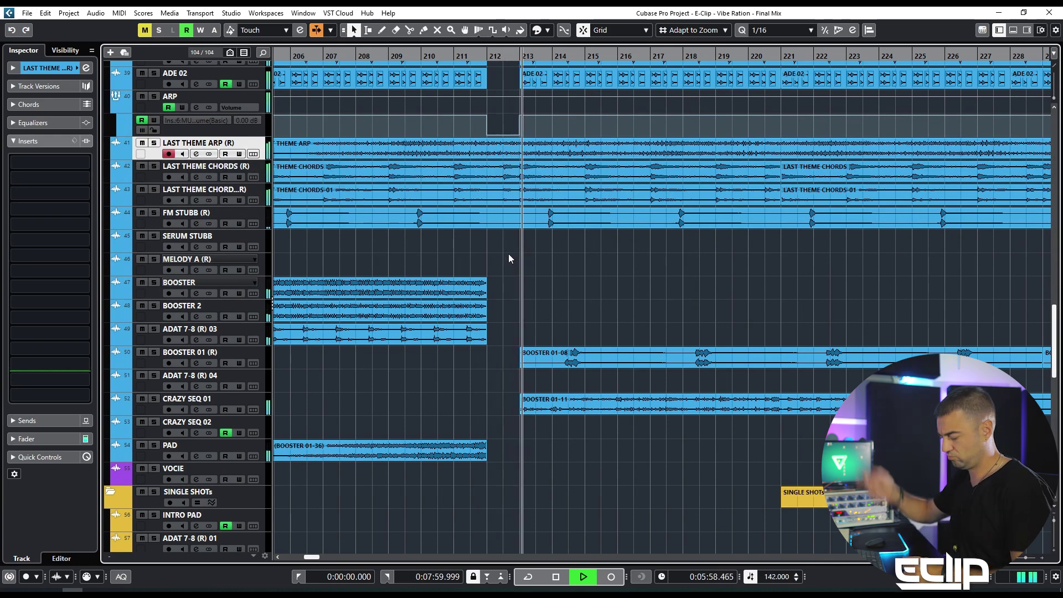
{"action": "scroll", "coordinate": [508, 255], "scroll_direction": "down", "scroll_amount": 3}
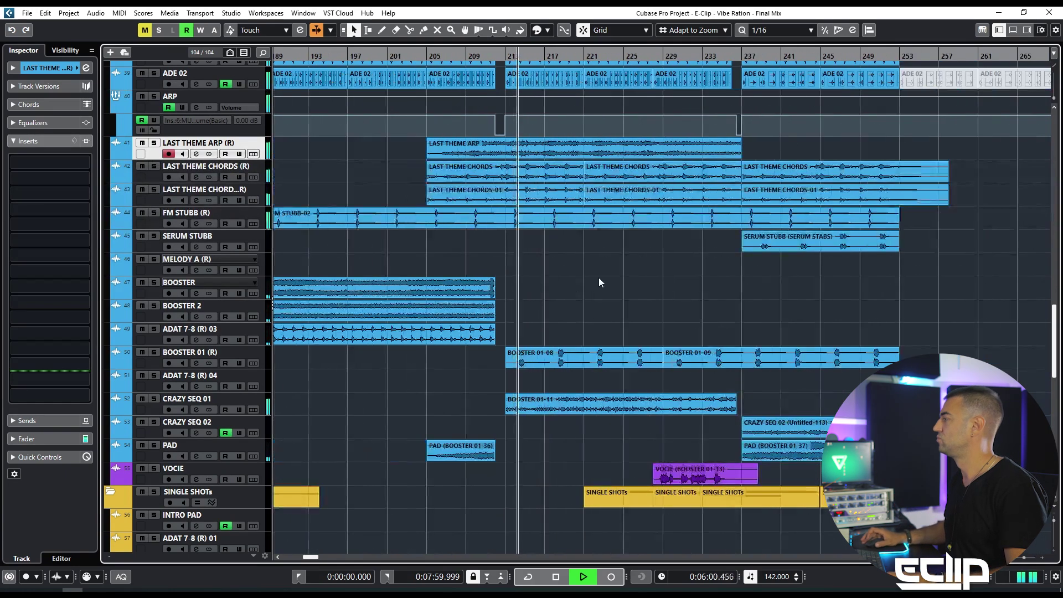
Review the STAB, ADE 02, LAST THEME, BOOSTER 01 (R) and CRAZY SEQ 01 layers playing from bar 213
{"action": "scroll", "coordinate": [587, 296], "scroll_direction": "up", "scroll_amount": 5}
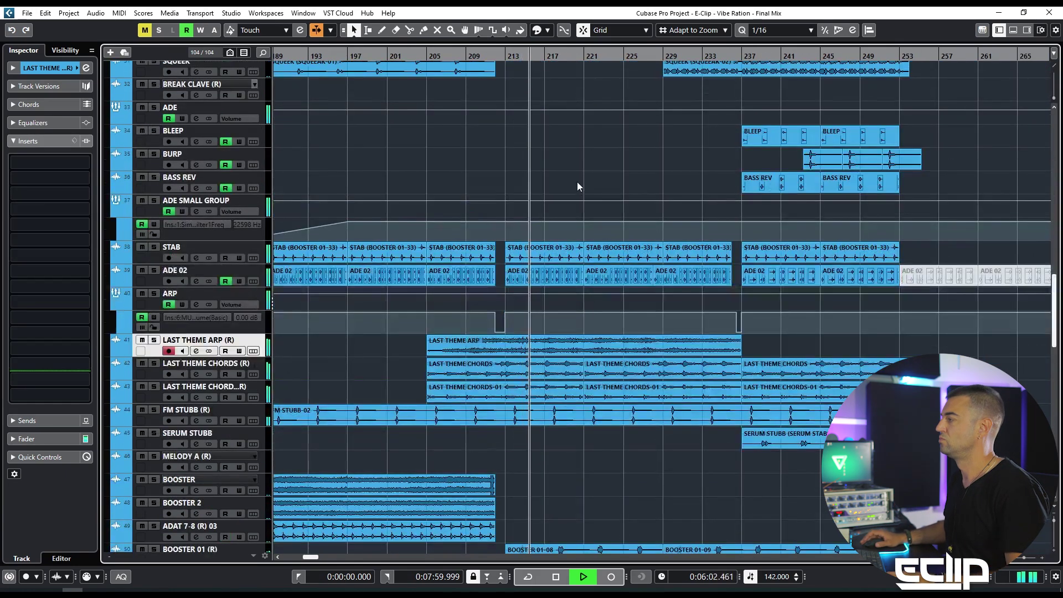
{"action": "scroll", "coordinate": [577, 184], "scroll_direction": "down", "scroll_amount": 4}
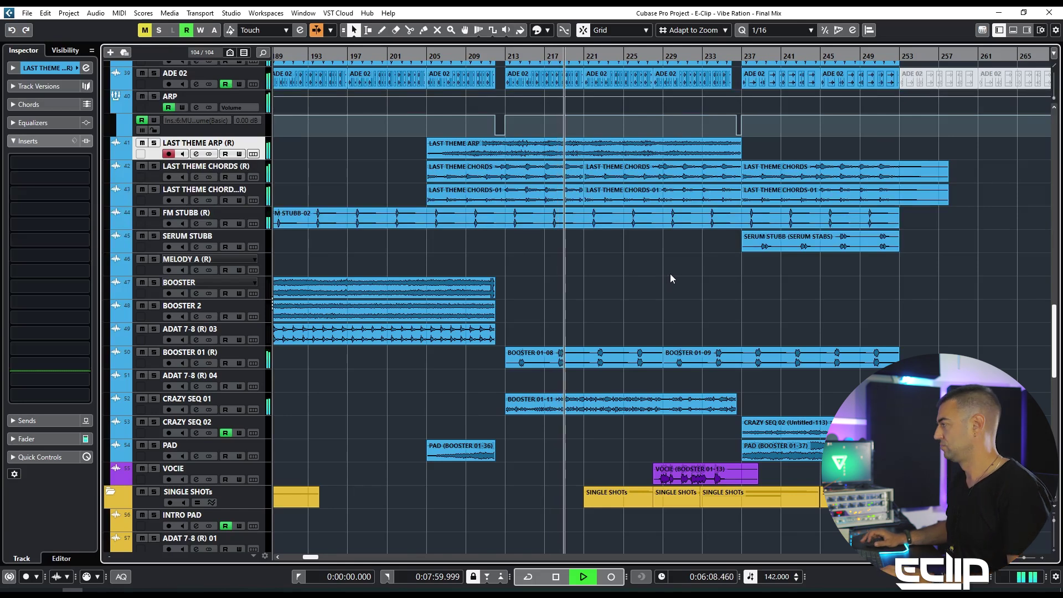
{"action": "scroll", "coordinate": [640, 264], "scroll_direction": "down", "scroll_amount": 3}
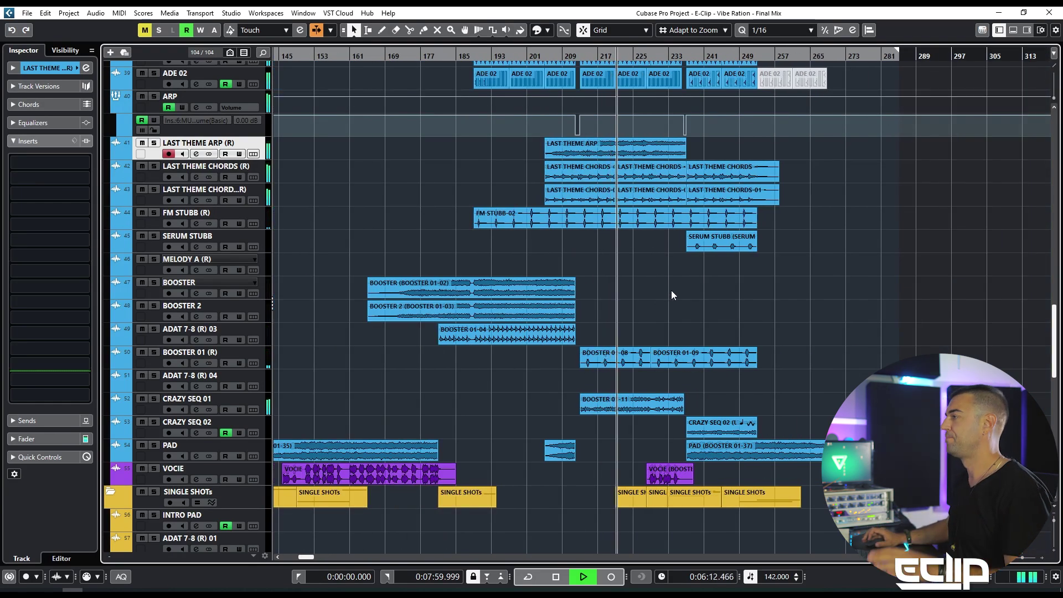
{"action": "scroll", "coordinate": [646, 276], "scroll_direction": "up", "scroll_amount": 2}
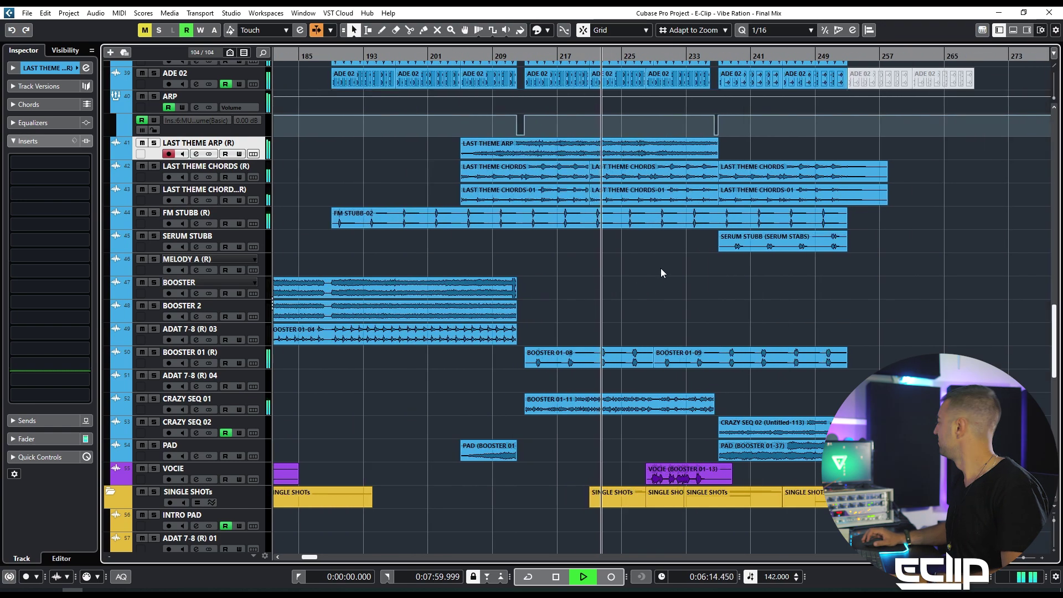
{"action": "scroll", "coordinate": [660, 269], "scroll_direction": "down", "scroll_amount": 1}
{"action": "scroll", "coordinate": [660, 269], "scroll_direction": "up", "scroll_amount": 3}
{"action": "scroll", "coordinate": [530, 294], "scroll_direction": "down", "scroll_amount": 3}
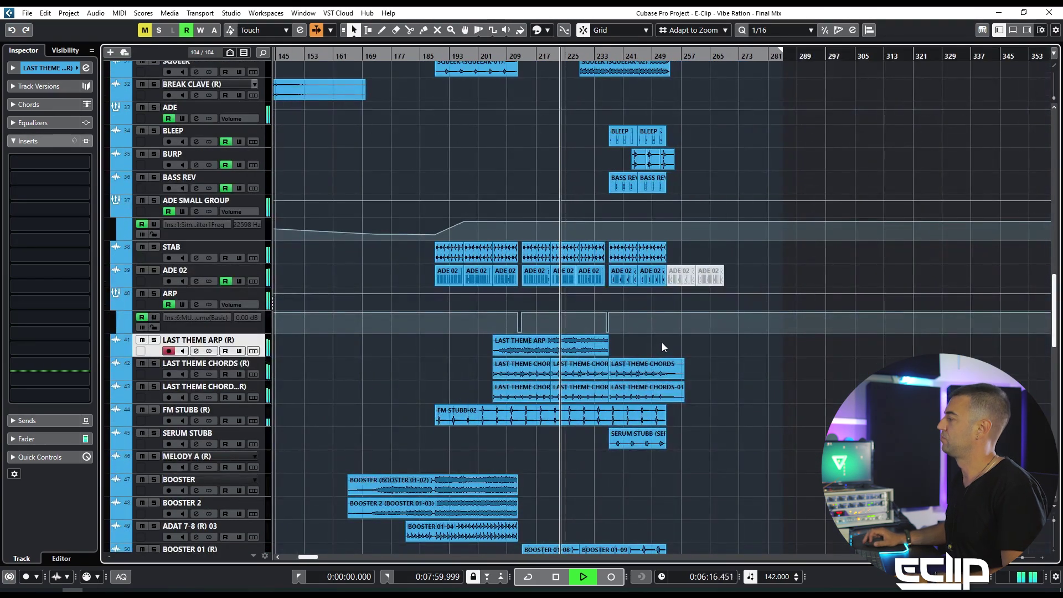
Examine the SQUEEK event from bar 229 together with the STAB, LAST THEME and FM STUBB layers up to bar 237
{"action": "left_click", "coordinate": [590, 421]}
{"action": "left_click", "coordinate": [651, 391]}
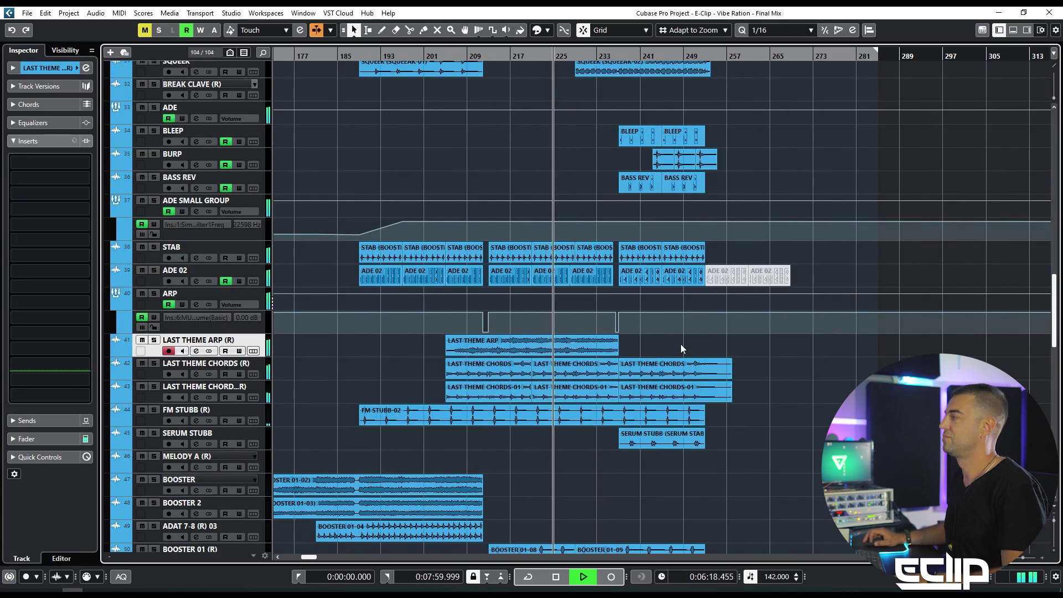
{"action": "scroll", "coordinate": [572, 199], "scroll_direction": "up", "scroll_amount": 2}
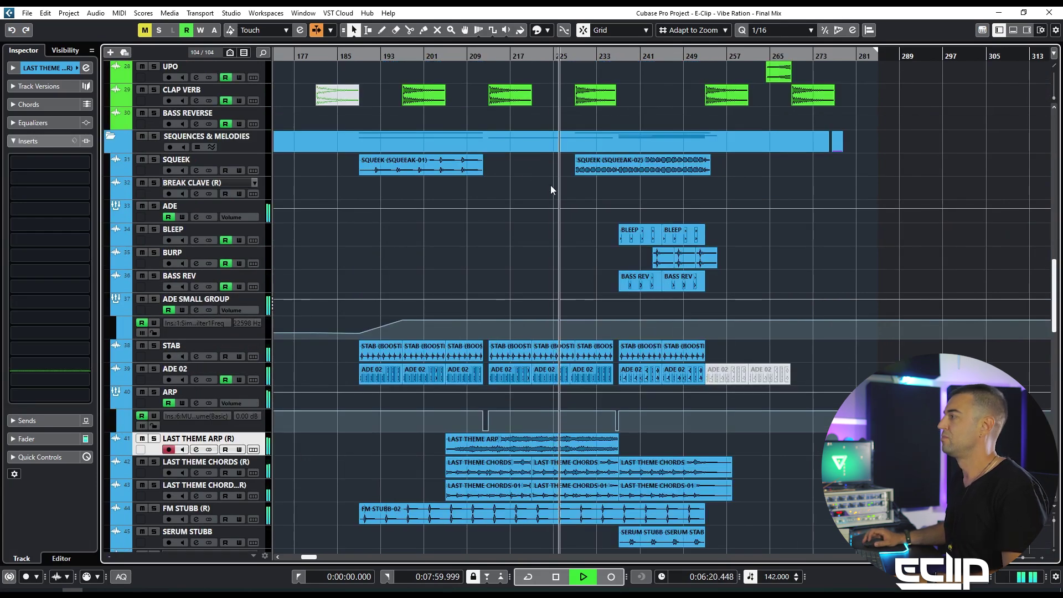
{"action": "scroll", "coordinate": [609, 188], "scroll_direction": "up", "scroll_amount": 2}
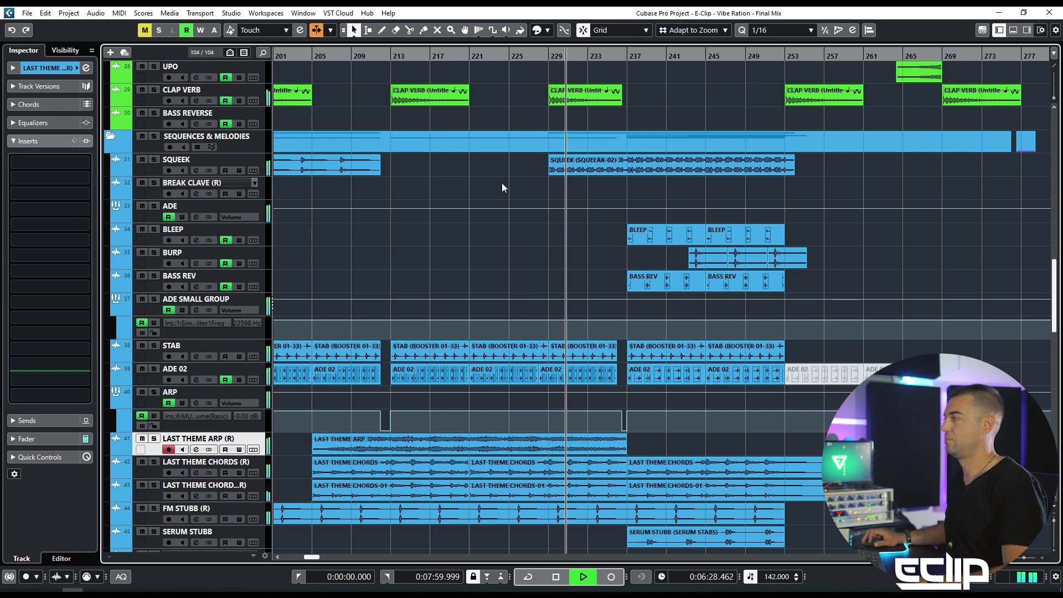
{"action": "scroll", "coordinate": [507, 183], "scroll_direction": "down", "scroll_amount": 2}
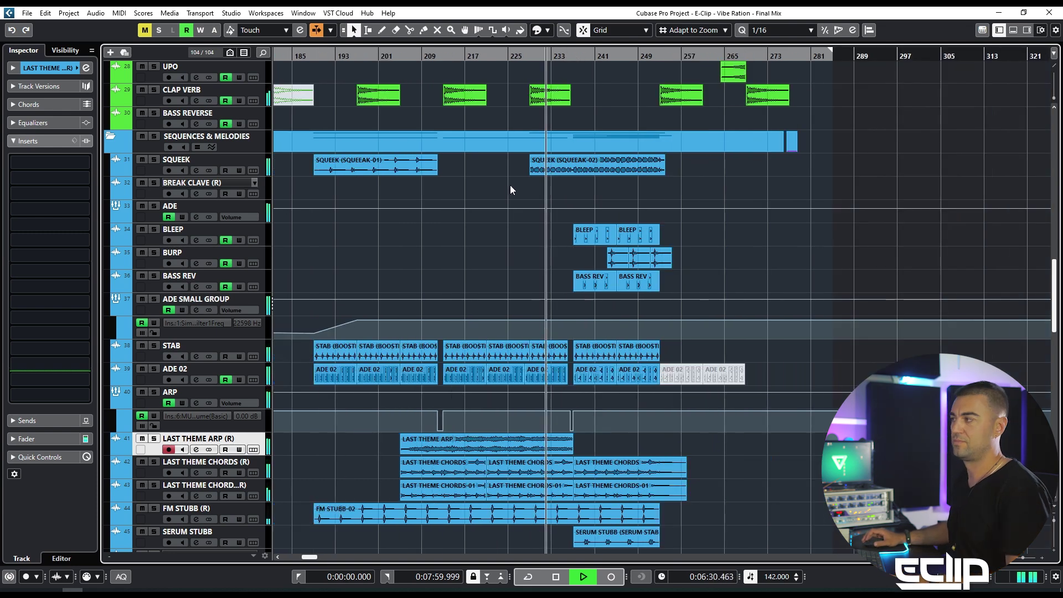
{"action": "scroll", "coordinate": [567, 192], "scroll_direction": "up", "scroll_amount": 2}
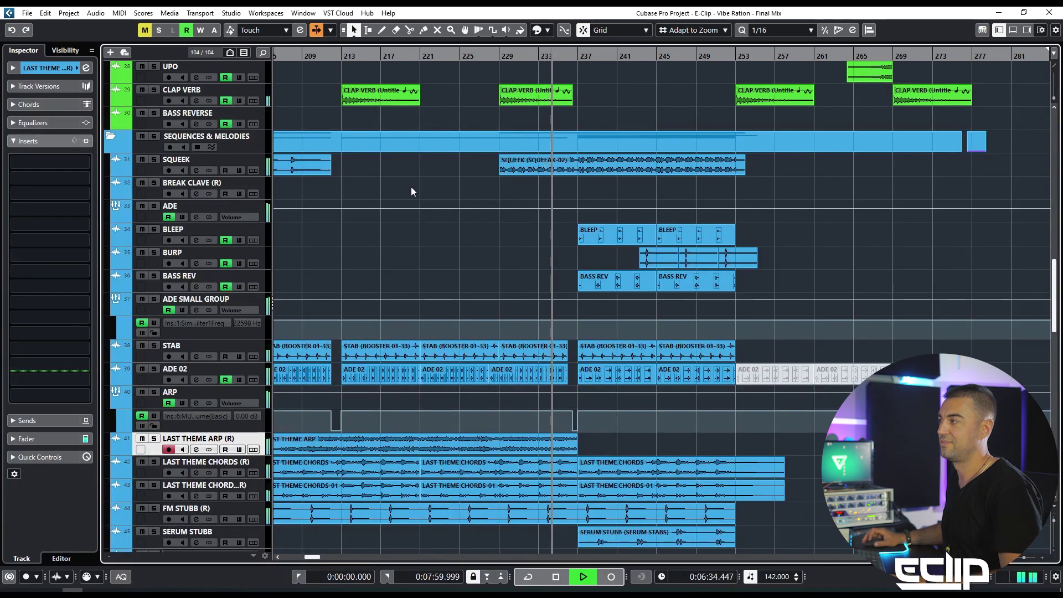
Review the VOCIE and SINGLE SHOTs events from bar 221 and the BLEEP, BURP and BASS REV layers from bar 237
{"action": "scroll", "coordinate": [546, 255], "scroll_direction": "down", "scroll_amount": 10}
{"action": "scroll", "coordinate": [540, 244], "scroll_direction": "right", "scroll_amount": 1}
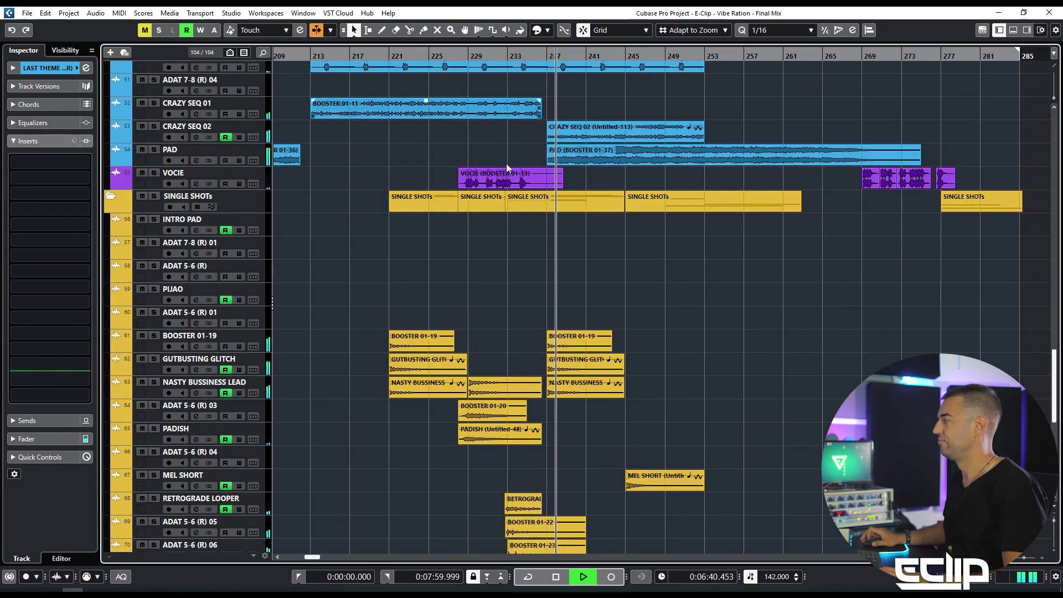
{"action": "scroll", "coordinate": [636, 263], "scroll_direction": "up", "scroll_amount": 8}
{"action": "scroll", "coordinate": [636, 263], "scroll_direction": "down", "scroll_amount": 2, "text": "ctrl"}
{"action": "scroll", "coordinate": [720, 294], "scroll_direction": "up", "scroll_amount": 8}
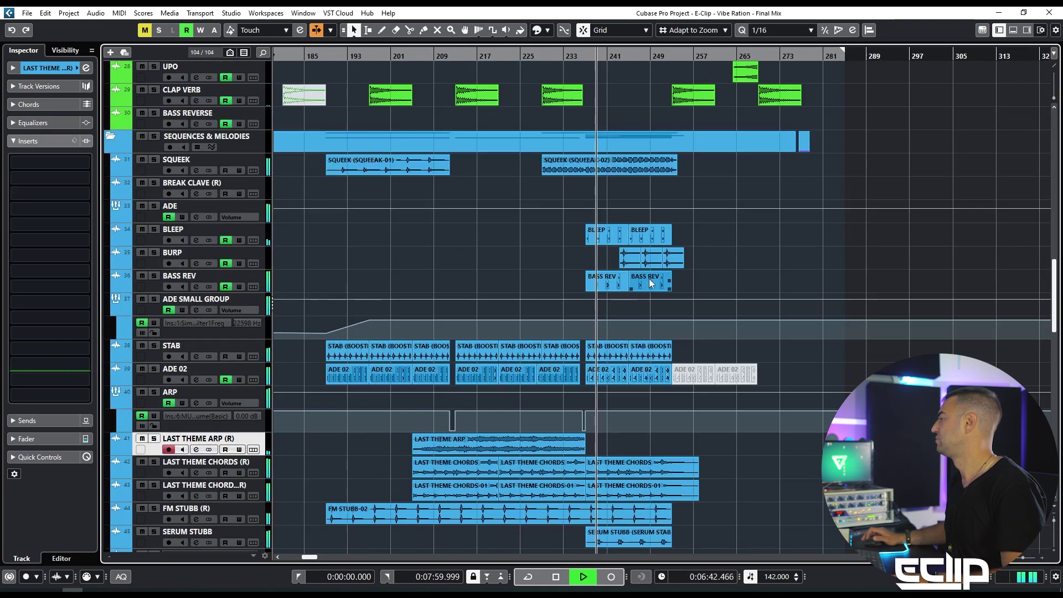
Review the KICK & BASS, TOP END and HITS & SWEEPS events from bar 237 to the end of the arrangement
{"action": "scroll", "coordinate": [650, 284], "scroll_direction": "up", "scroll_amount": 11}
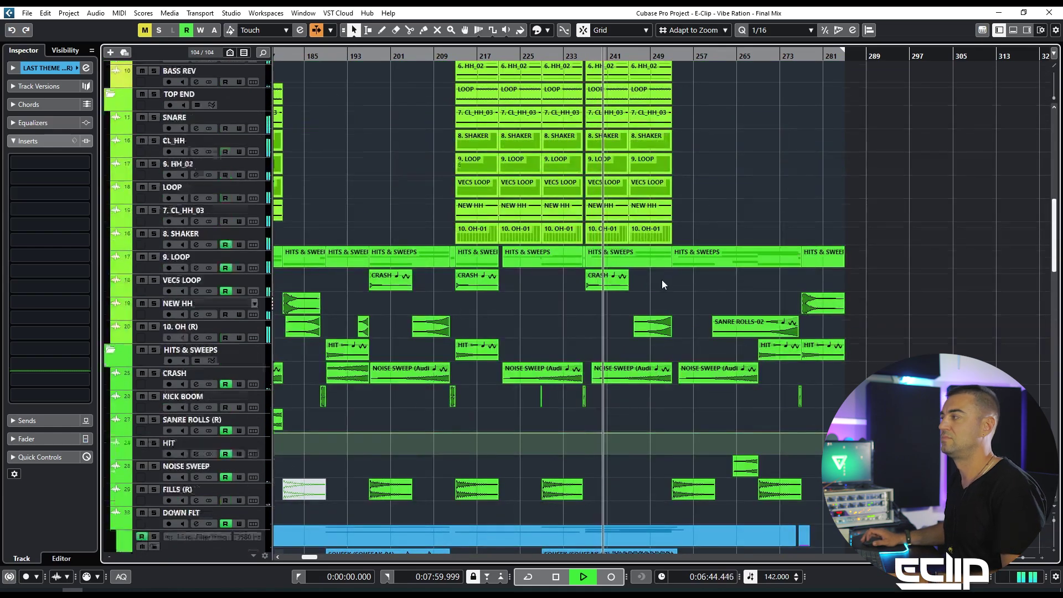
{"action": "scroll", "coordinate": [662, 280], "scroll_direction": "up", "scroll_amount": 15}
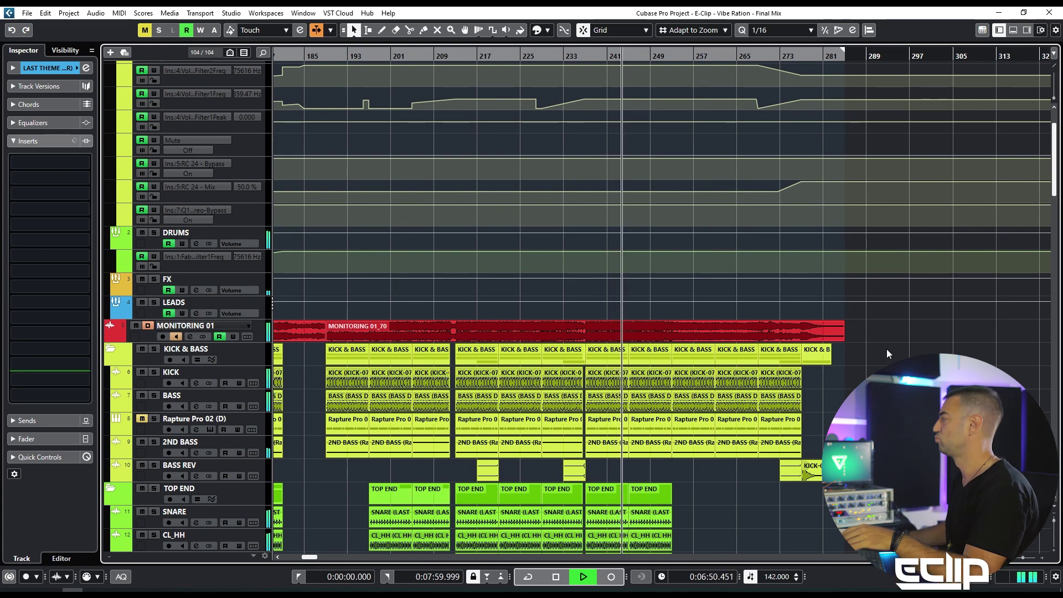
{"action": "scroll", "coordinate": [818, 321], "scroll_direction": "down", "scroll_amount": 8}
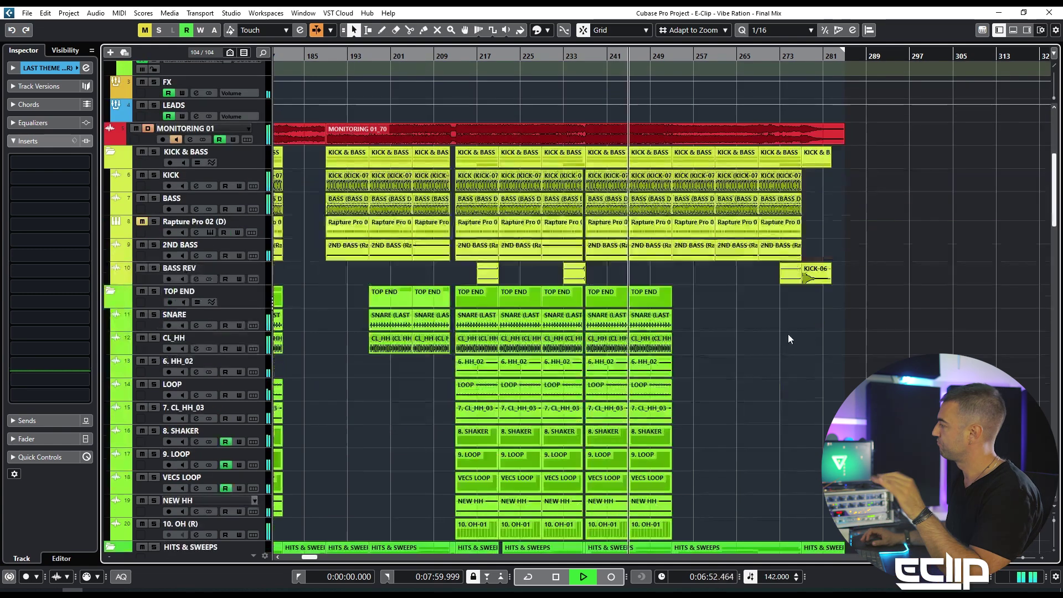
{"action": "scroll", "coordinate": [765, 321], "scroll_direction": "down", "scroll_amount": 12}
{"action": "key", "text": "h"}
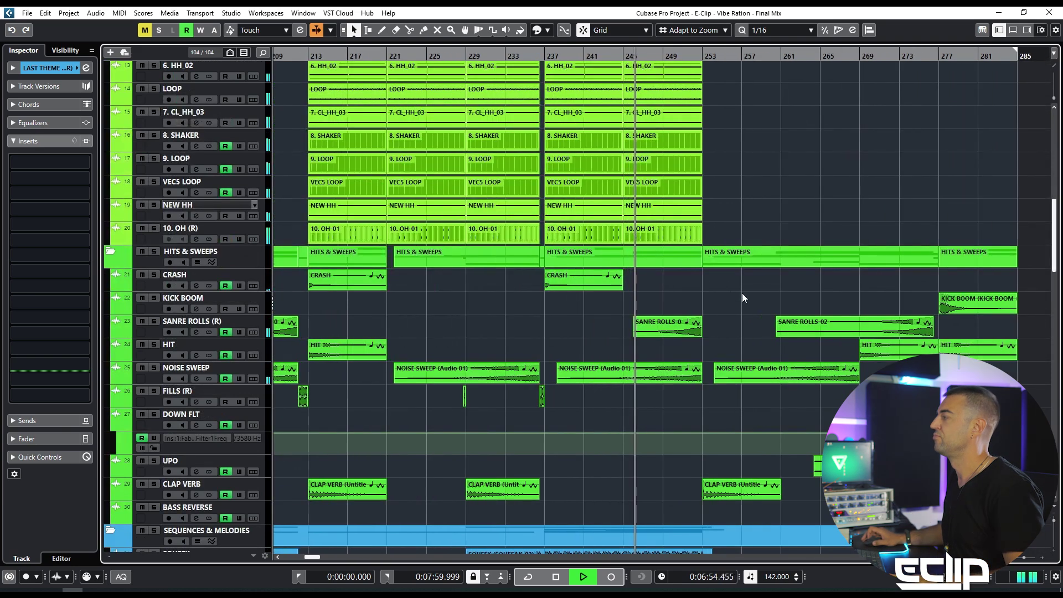
{"action": "left_click_drag", "start_coordinate": [739, 293], "coordinate": [545, 401]}
{"action": "key", "text": "g"}
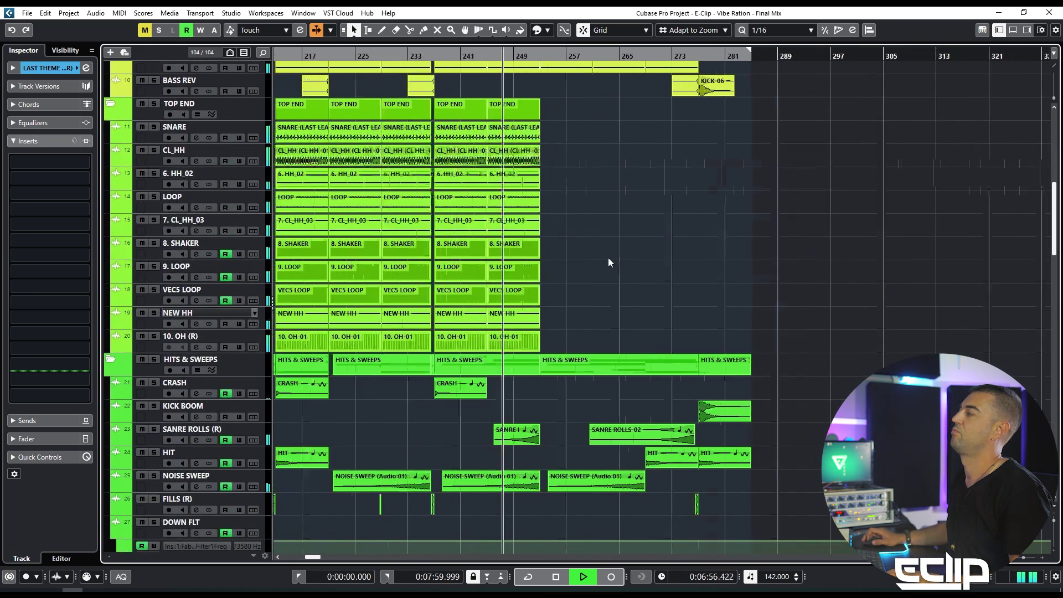
Play through the KICK & BASS and TOP END events from bar 237 to bar 253, then stop playback
{"action": "scroll", "coordinate": [656, 356], "scroll_direction": "up", "scroll_amount": 8}
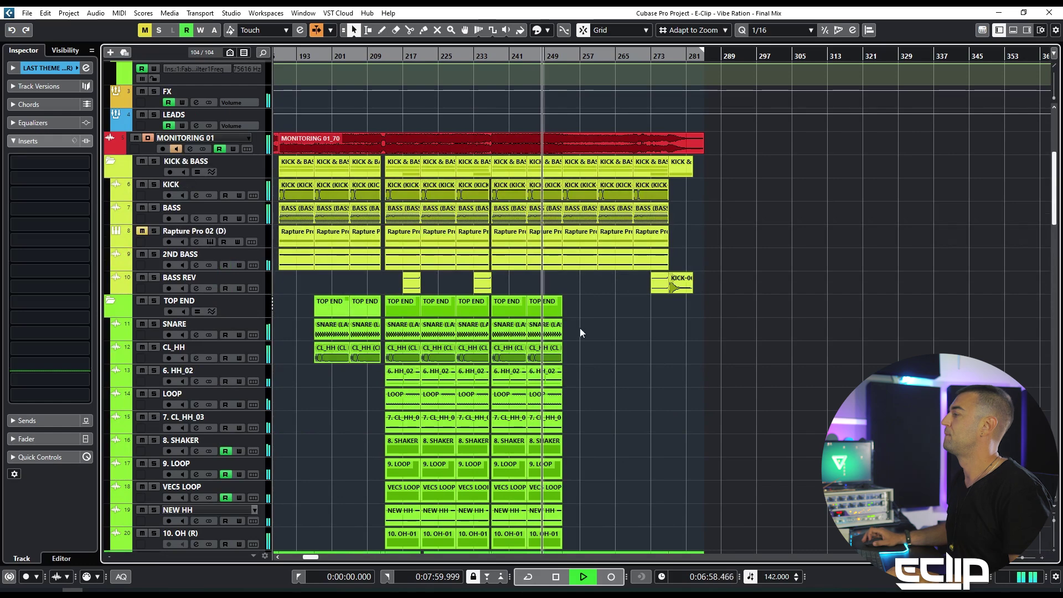
{"action": "key", "text": "h"}
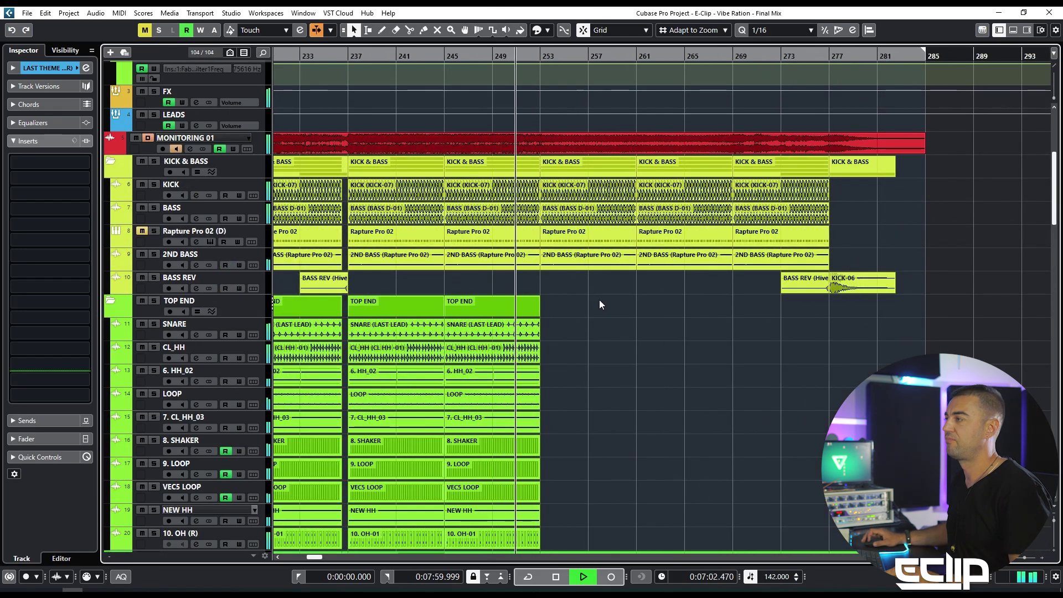
{"action": "key", "text": "h"}
{"action": "key", "text": "g"}
{"action": "key", "text": "g"}
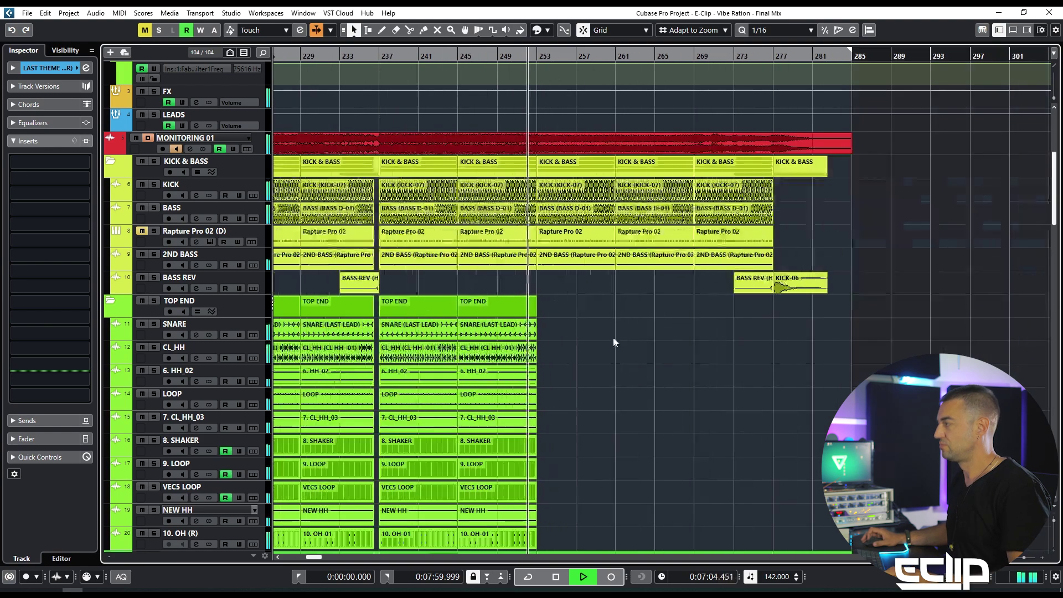
{"action": "left_click_drag", "start_coordinate": [549, 323], "coordinate": [638, 307]}
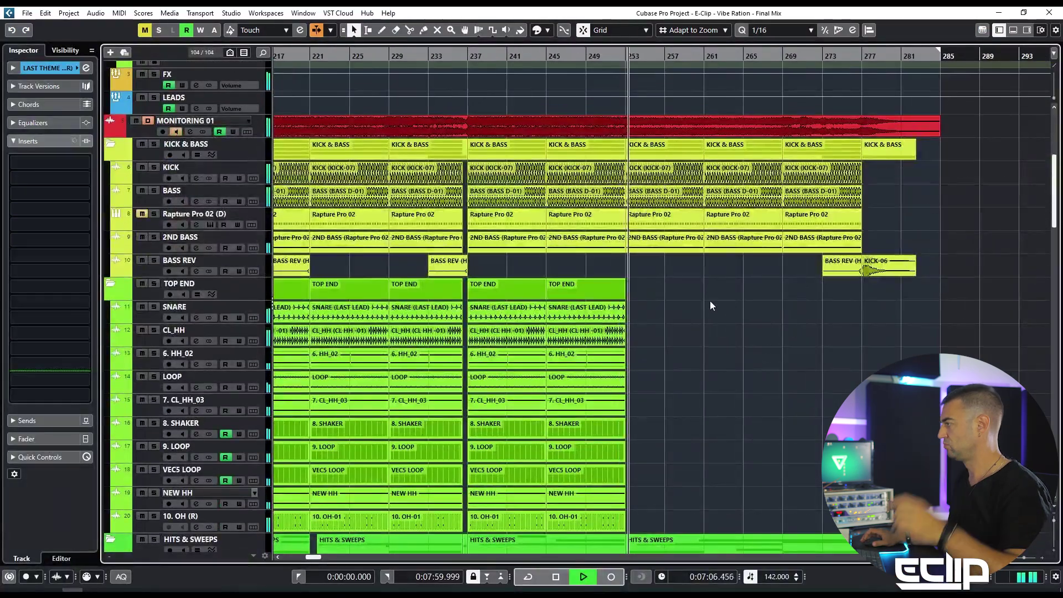
{"action": "key", "text": "space"}
Examine the break between bars 129 and 165 across the tracks, from KICK & BASS down to the PAD, VOCIE and SINGLE SHOTs layers
{"action": "left_click_drag", "start_coordinate": [289, 382], "coordinate": [759, 230]}
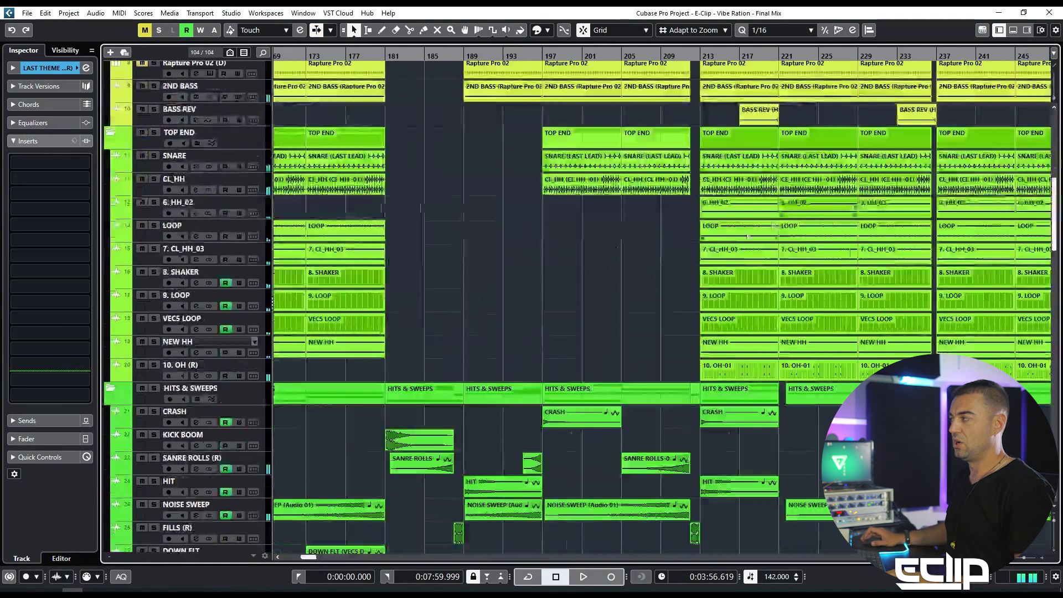
{"action": "key", "text": "g"}
{"action": "key", "text": "g"}
{"action": "scroll", "coordinate": [592, 370], "scroll_direction": "down", "scroll_amount": 5}
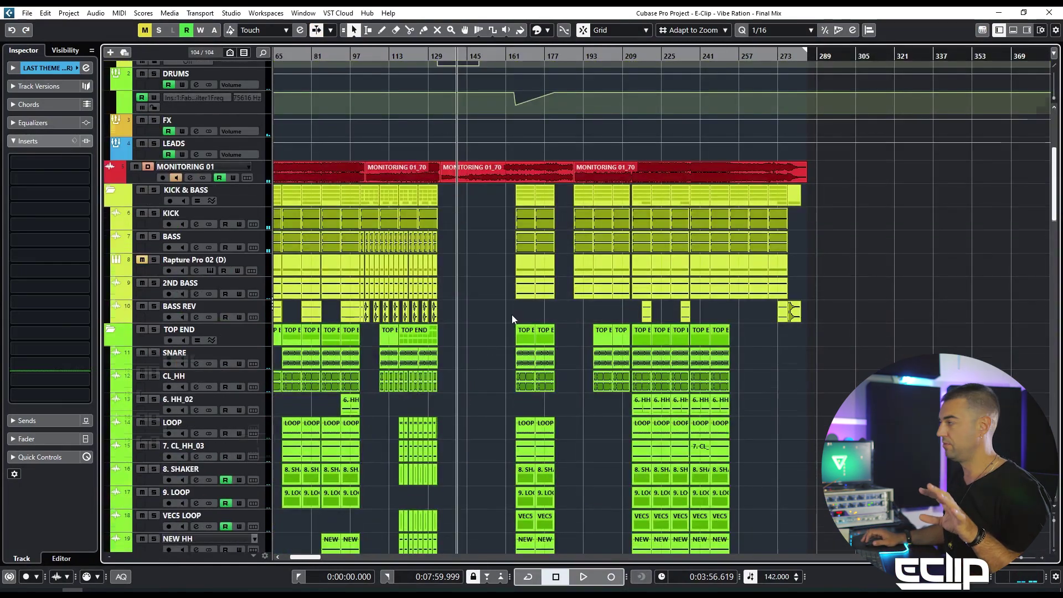
{"action": "scroll", "coordinate": [512, 315], "scroll_direction": "down", "scroll_amount": 15}
{"action": "scroll", "coordinate": [480, 281], "scroll_direction": "down", "scroll_amount": 12}
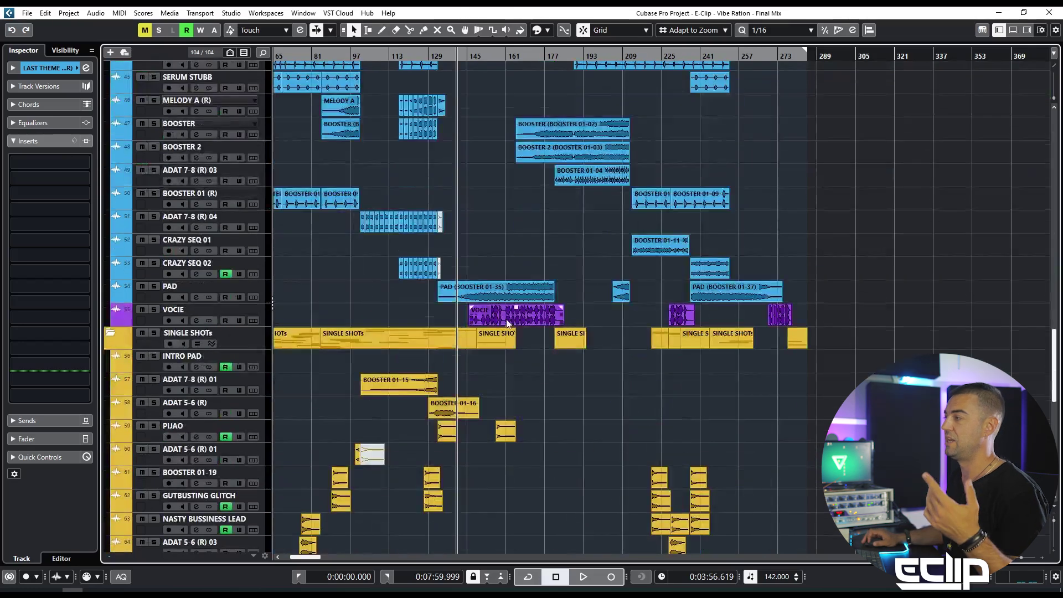
Point out the break's main layers by selecting the PAD track and the VOCIE track in turn
{"action": "left_click", "coordinate": [480, 310]}
{"action": "left_click", "coordinate": [249, 289]}
{"action": "left_click", "coordinate": [324, 271]}
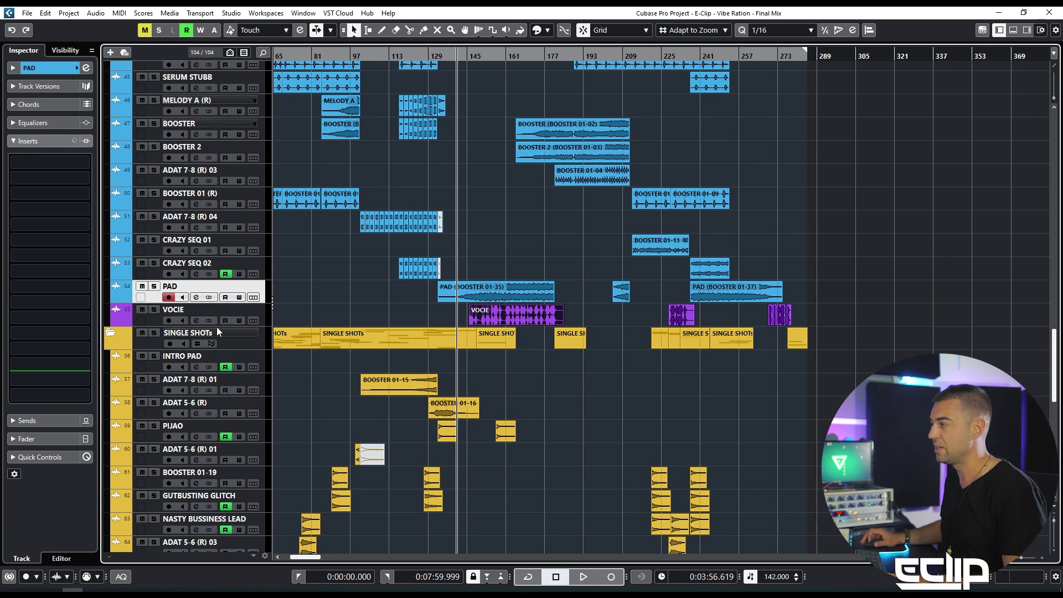
{"action": "left_click", "coordinate": [249, 313]}
Place the playhead just before bar 165 and select the TOP END event that starts there
{"action": "scroll", "coordinate": [457, 247], "scroll_direction": "up", "scroll_amount": 5}
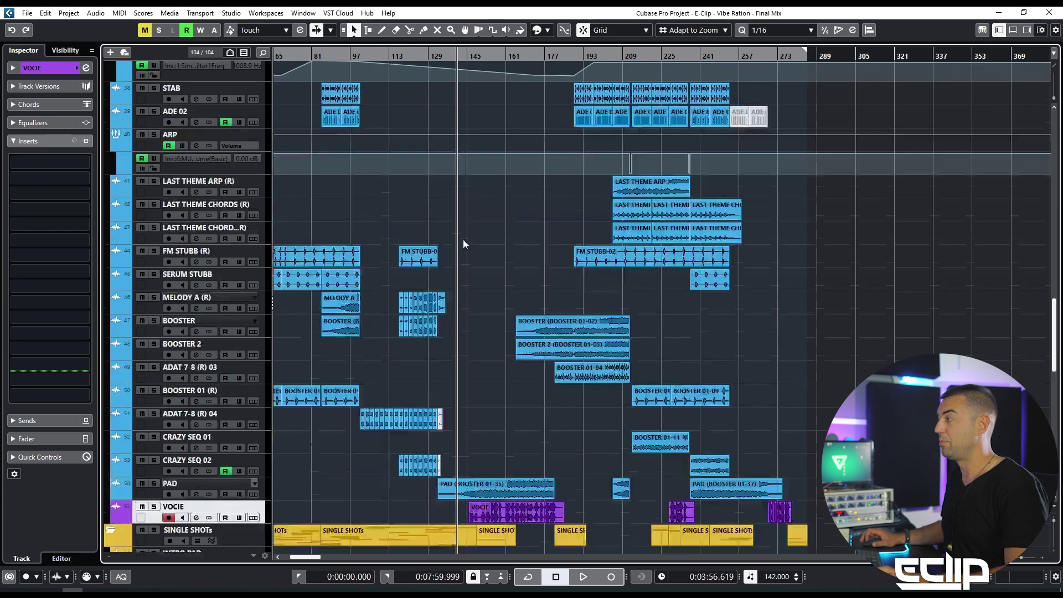
{"action": "scroll", "coordinate": [494, 261], "scroll_direction": "up", "scroll_amount": 4}
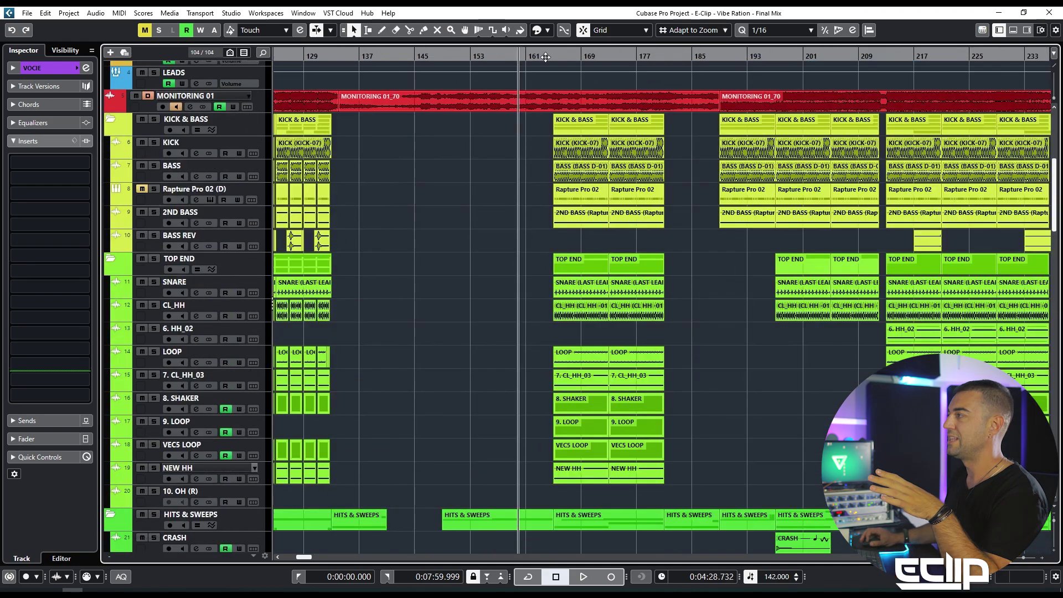
{"action": "left_click", "coordinate": [546, 57]}
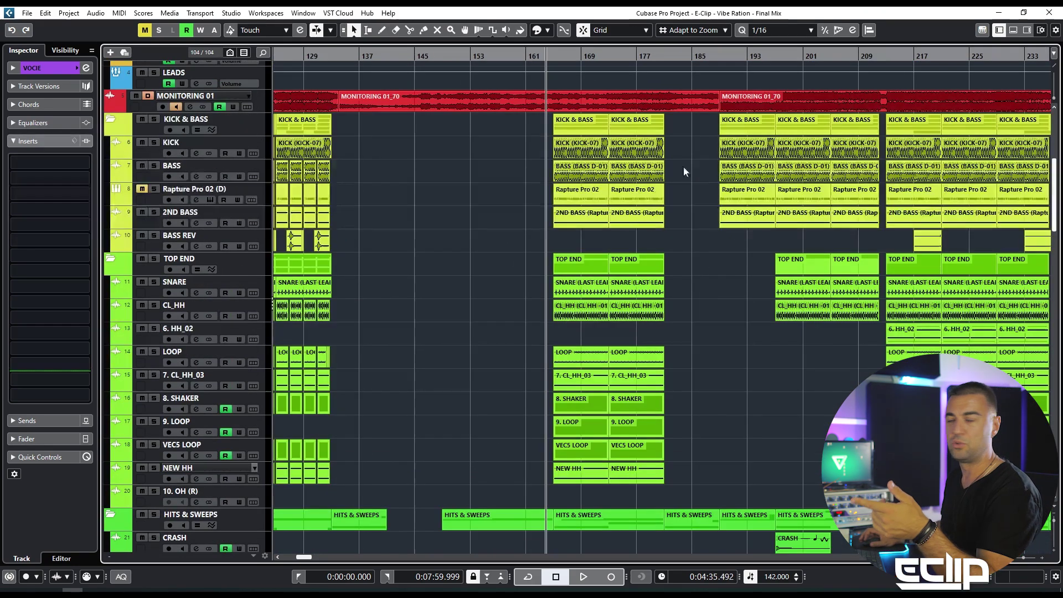
{"action": "left_click", "coordinate": [568, 270]}
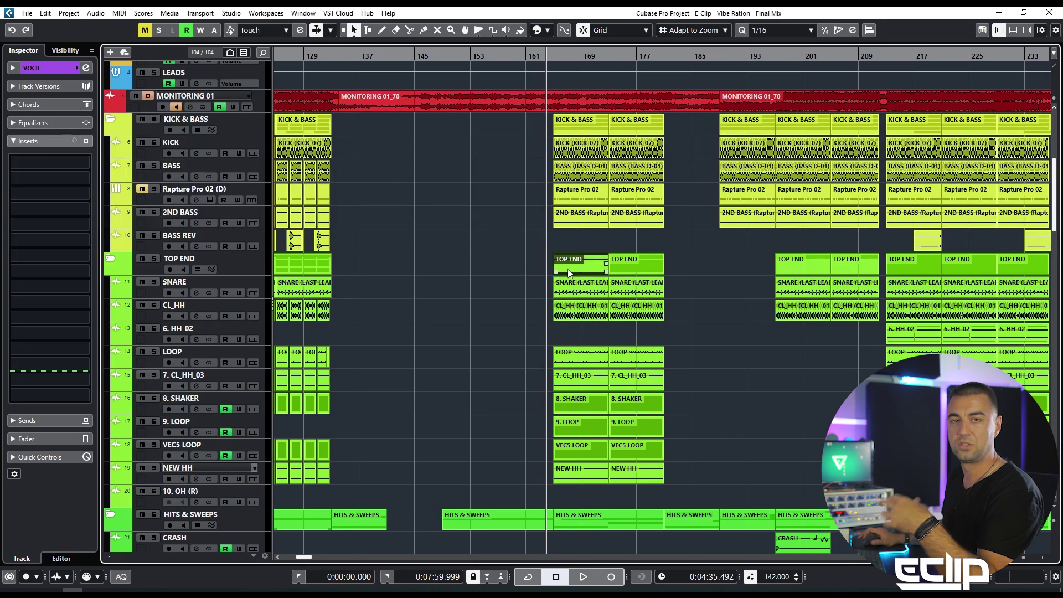
{"action": "left_click_drag", "start_coordinate": [707, 339], "coordinate": [587, 310]}
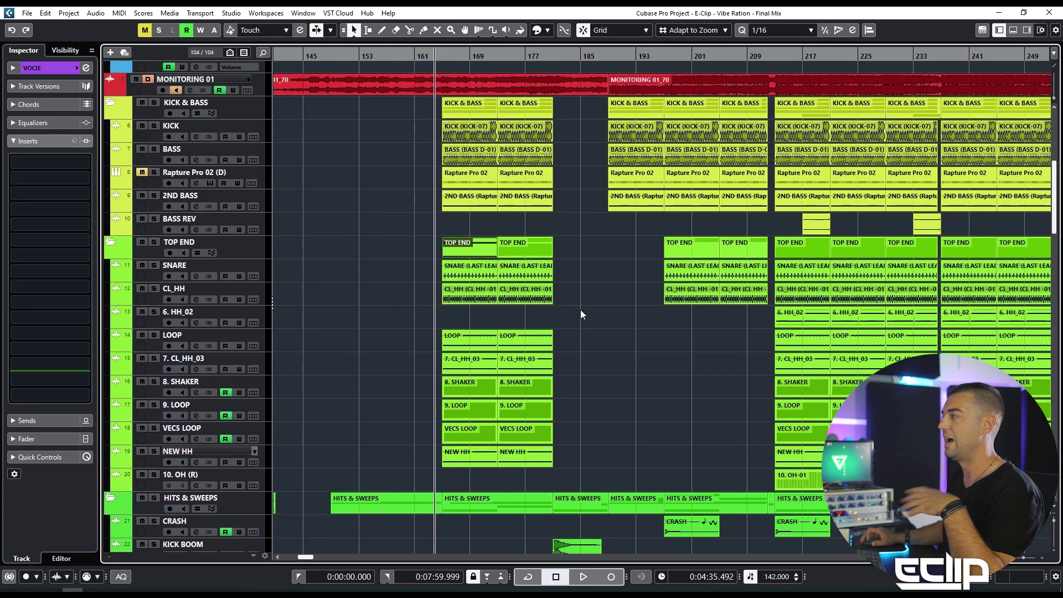
Move the playhead to bar 179 and examine the BOOSTER and BOOSTER 2 layers around it
{"action": "left_click", "coordinate": [538, 54]}
{"action": "scroll", "coordinate": [492, 215], "scroll_direction": "down", "scroll_amount": 20}
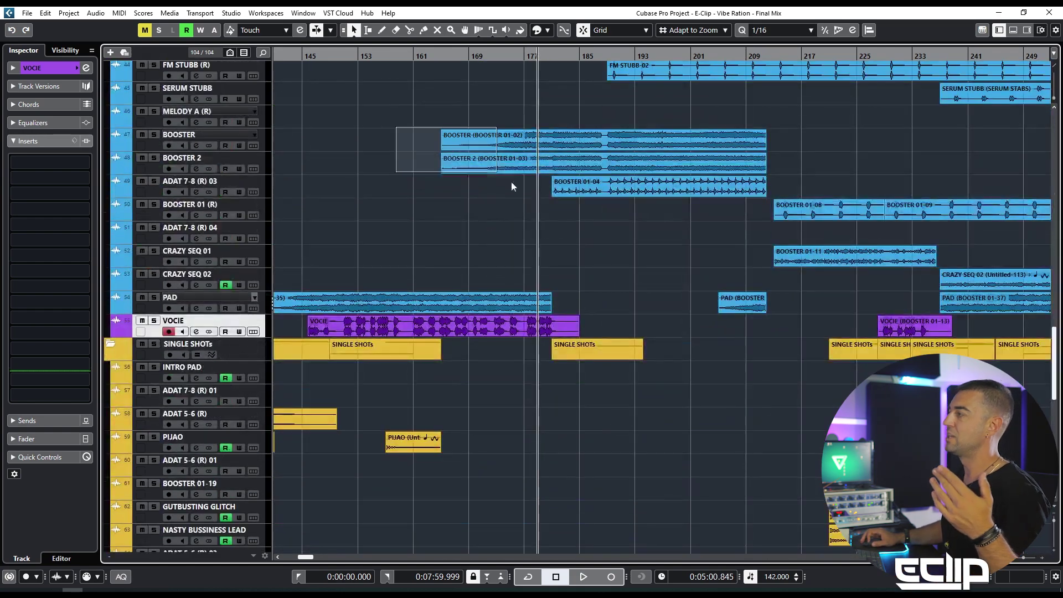
{"action": "left_click_drag", "start_coordinate": [497, 173], "coordinate": [498, 177]}
{"action": "left_click", "coordinate": [315, 134]}
{"action": "left_click_drag", "start_coordinate": [393, 200], "coordinate": [686, 284]}
{"action": "scroll", "coordinate": [662, 264], "scroll_direction": "down", "scroll_amount": 3}
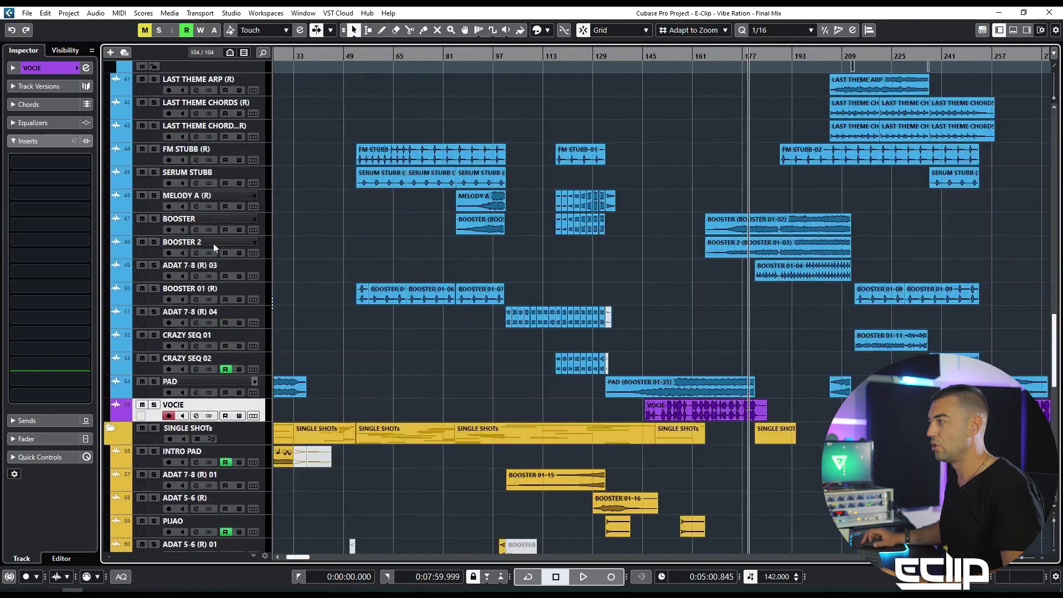
Solo the BOOSTER track and listen to it from bar 179
{"action": "left_click", "coordinate": [271, 220]}
{"action": "key", "text": "s"}
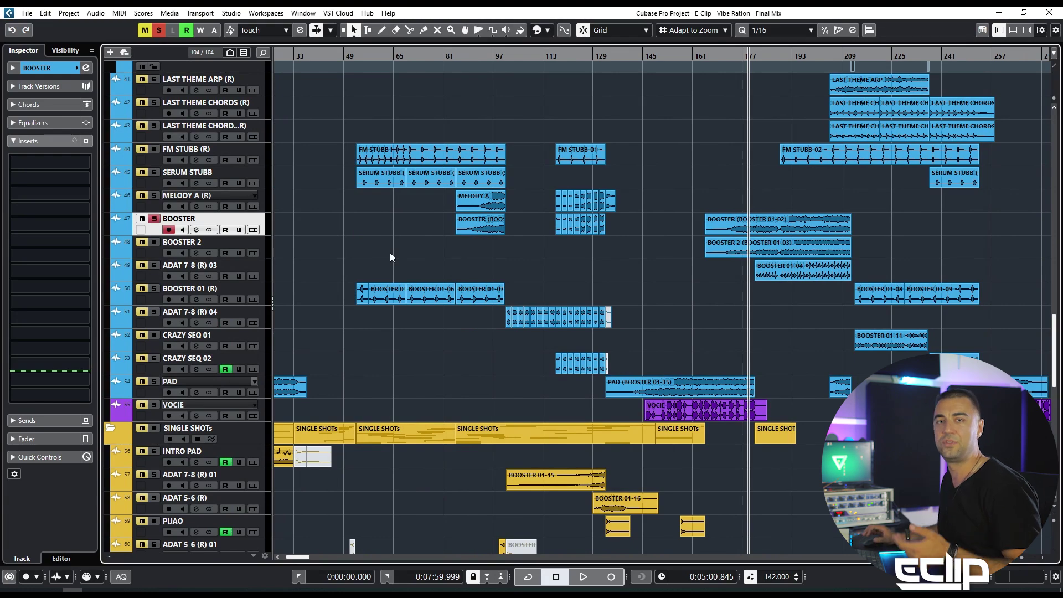
{"action": "left_click", "coordinate": [798, 221]}
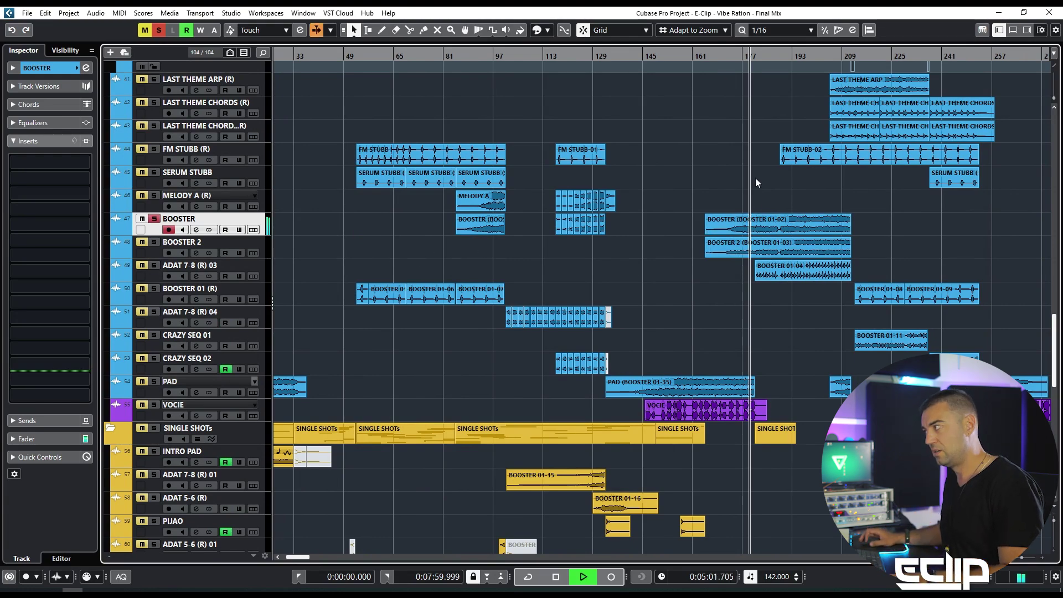
{"action": "scroll", "coordinate": [798, 217], "scroll_direction": "up", "scroll_amount": 4}
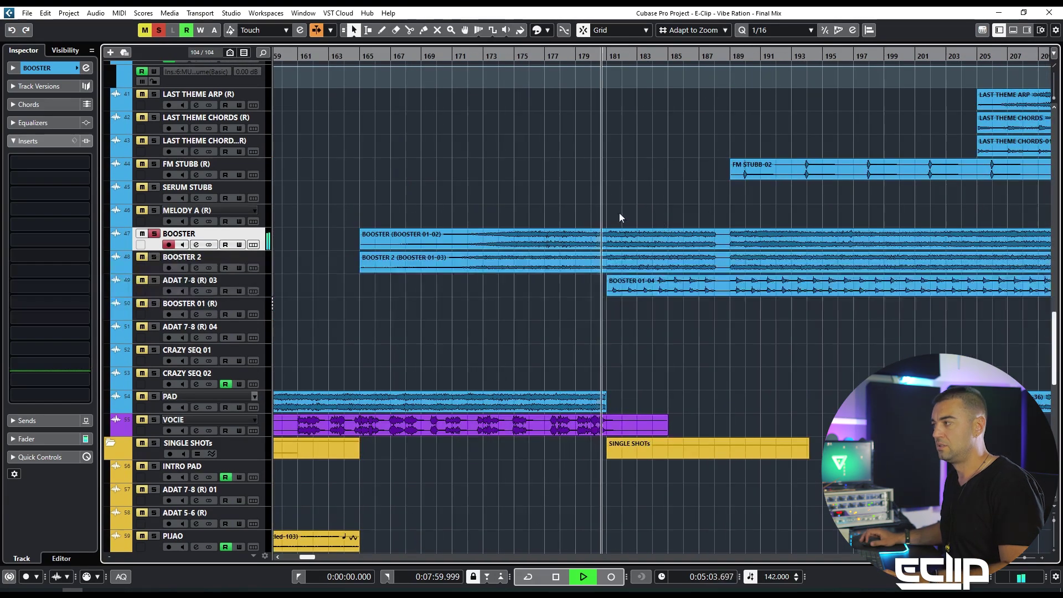
{"action": "key", "text": "z"}
{"action": "key", "text": "z"}
{"action": "key", "text": "space"}
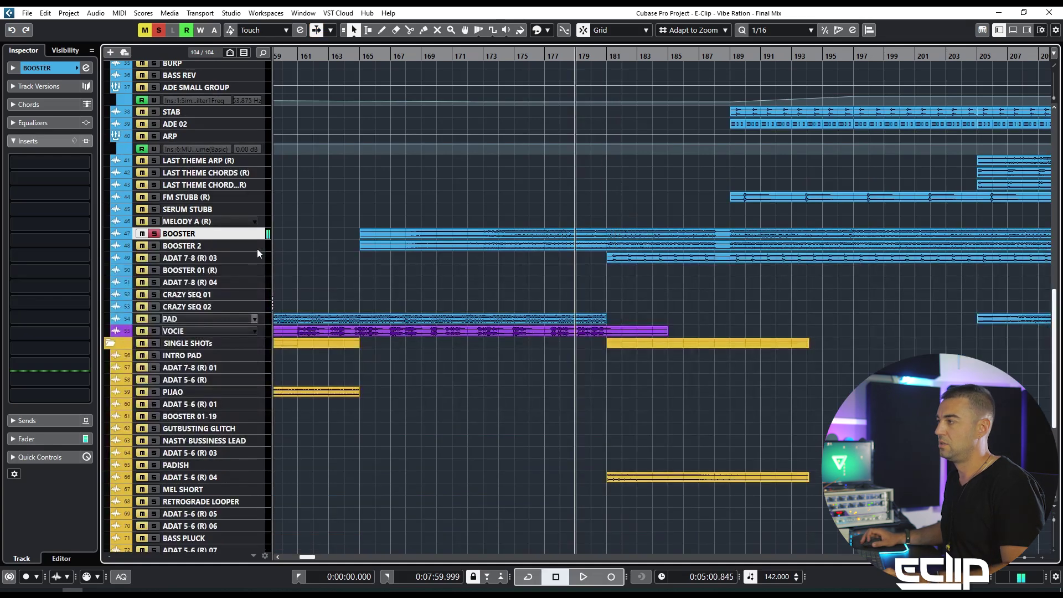
Solo the BOOSTER 2 track in place of BOOSTER and enlarge it to show its waveform
{"action": "key", "text": "s"}
{"action": "left_click", "coordinate": [253, 246]}
{"action": "left_click", "coordinate": [332, 321]}
{"action": "key", "text": "s"}
{"action": "key", "text": "alt+s"}
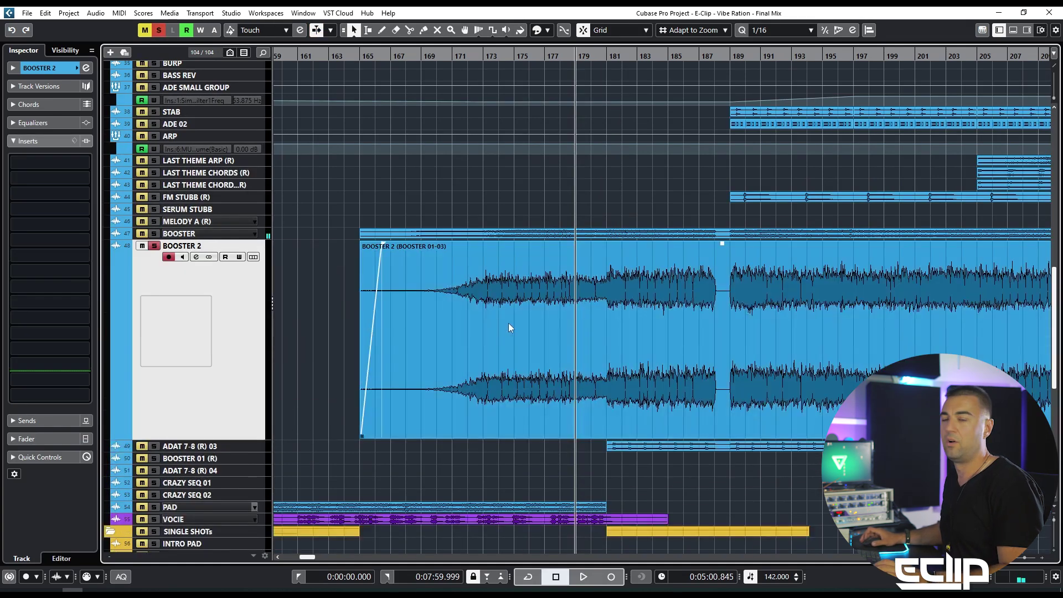
Listen to BOOSTER 2 alone from bar 179 while examining its waveform across the build-up
{"action": "key", "text": "space"}
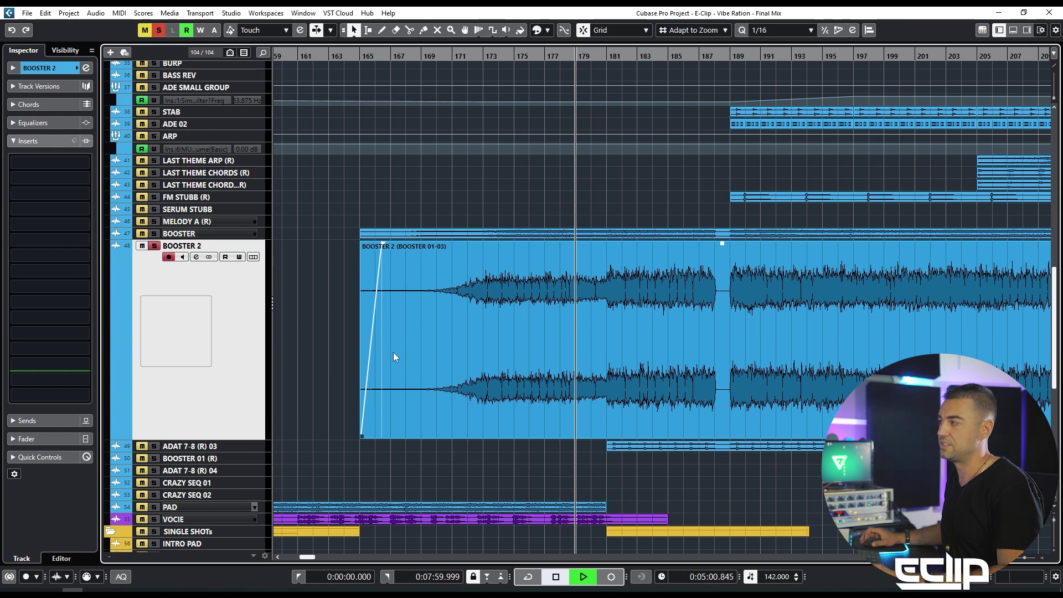
{"action": "left_click", "coordinate": [328, 324]}
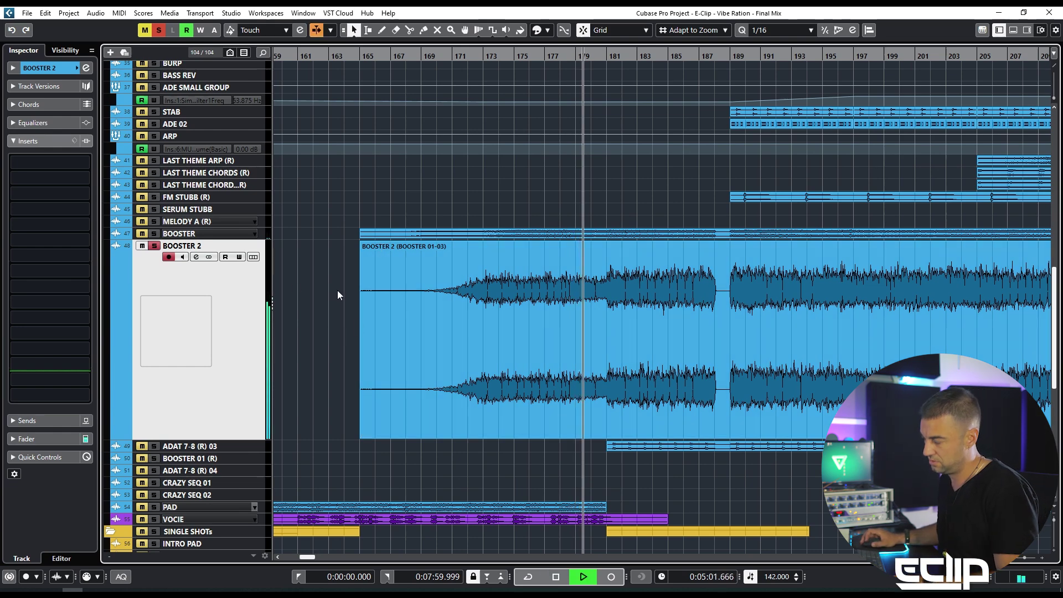
{"action": "left_click_drag", "start_coordinate": [705, 332], "coordinate": [628, 220]}
{"action": "scroll", "coordinate": [579, 276], "scroll_direction": "up", "scroll_amount": 3}
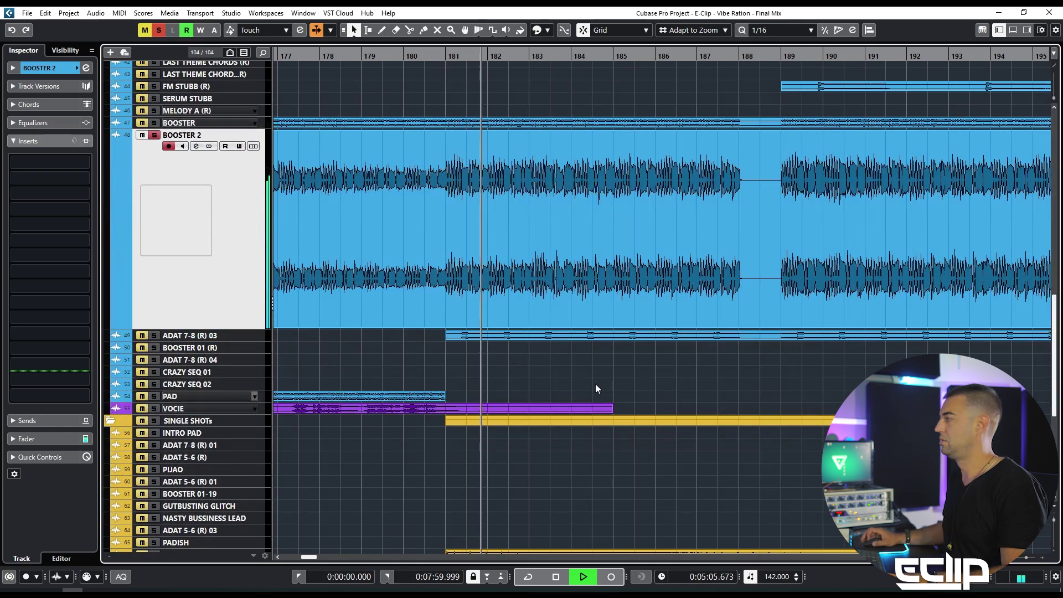
{"action": "key", "text": "g"}
{"action": "left_click", "coordinate": [647, 350]}
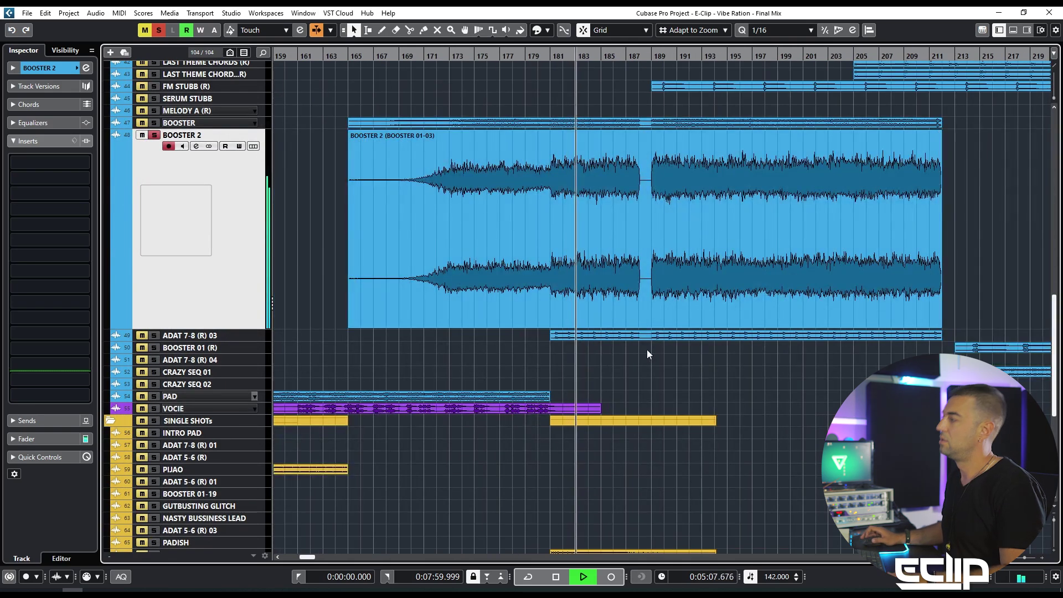
{"action": "key", "text": "space"}
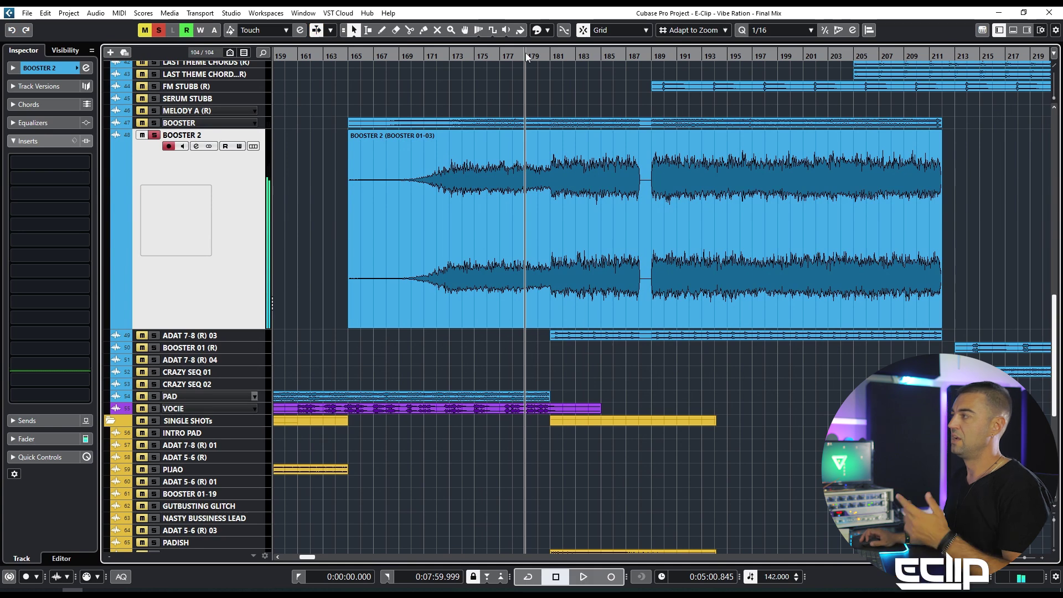
Move the playhead to bar 181 and listen to BOOSTER 2 from there with its waveform magnified
{"action": "left_click", "coordinate": [556, 53]}
{"action": "left_click", "coordinate": [550, 195]}
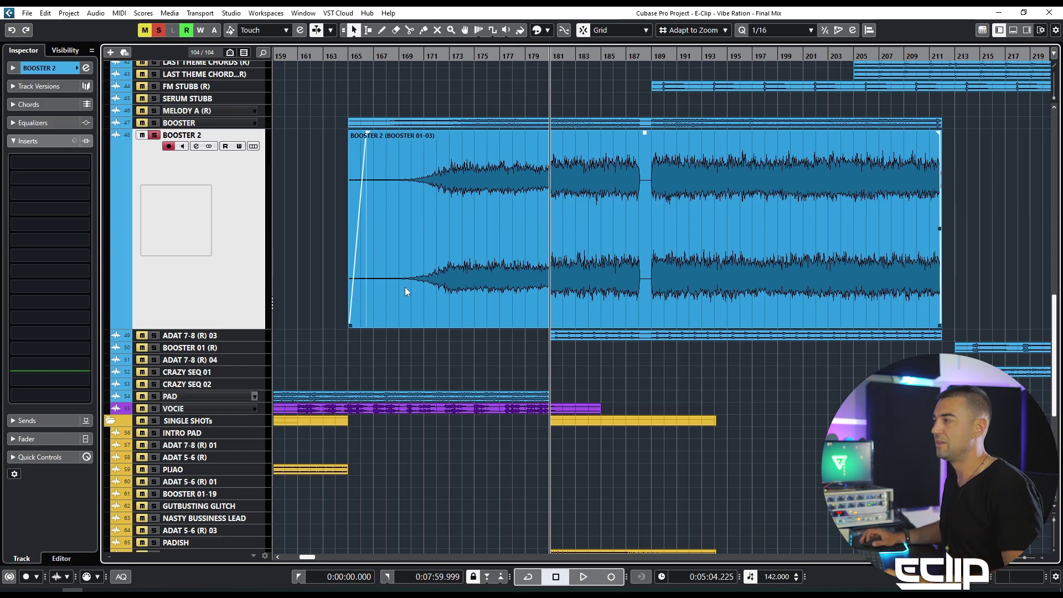
{"action": "key", "text": "h"}
{"action": "key", "text": "h"}
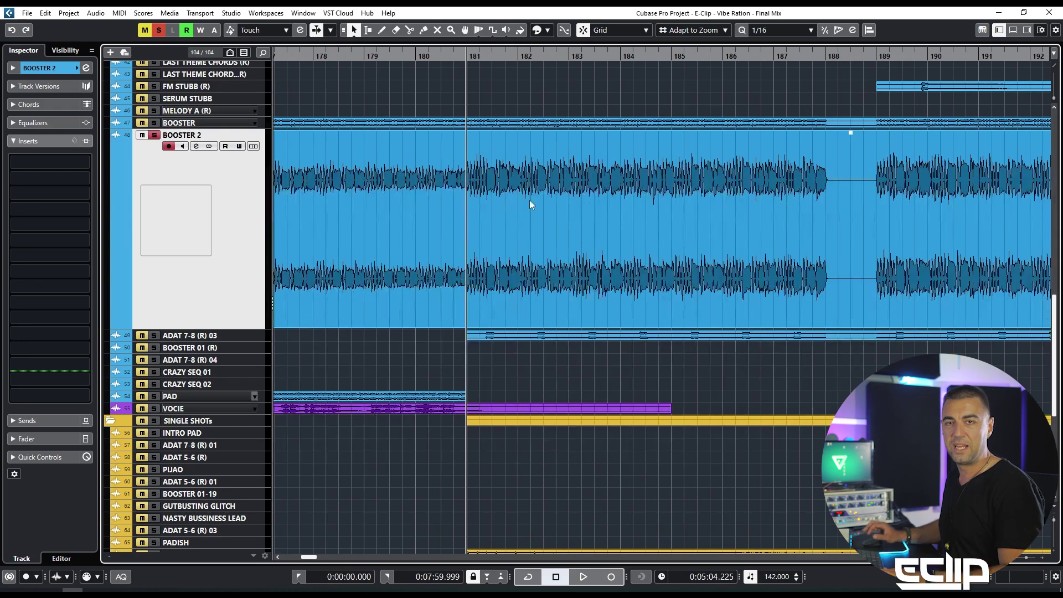
{"action": "key", "text": "space"}
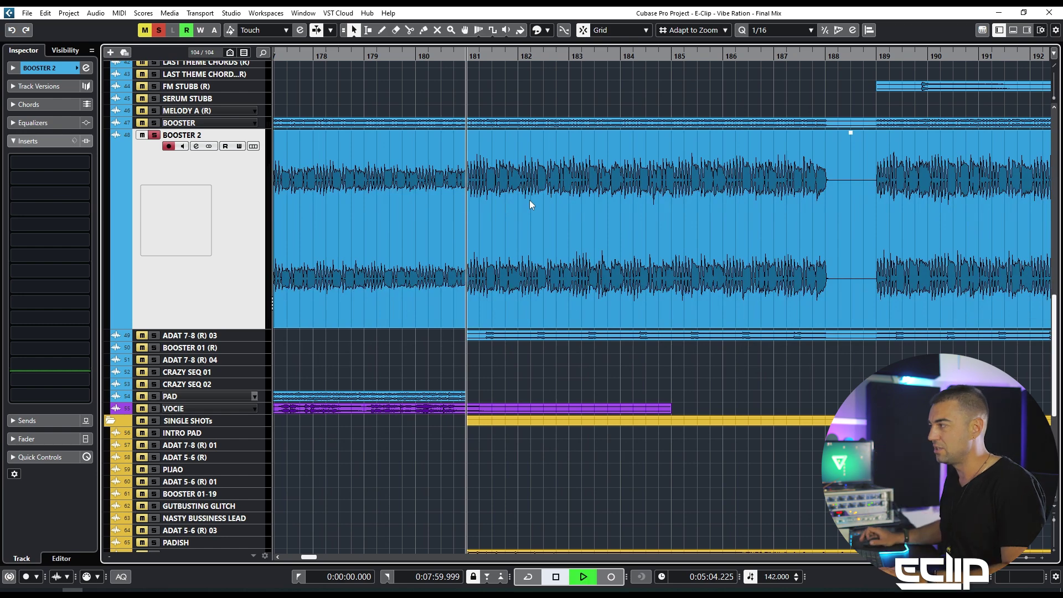
{"action": "key", "text": "h"}
{"action": "key", "text": "h"}
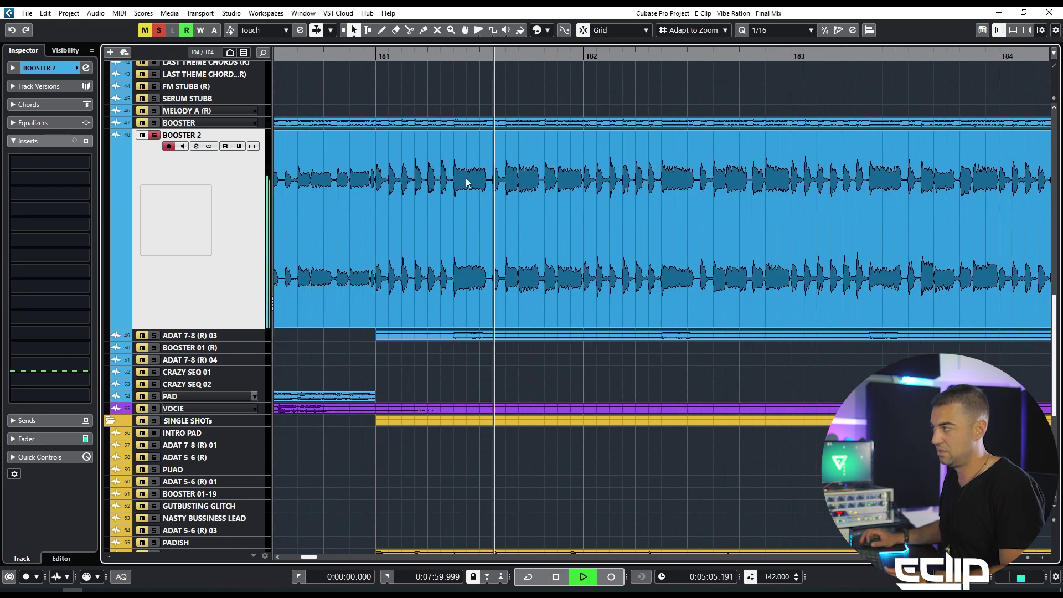
{"action": "key", "text": "space"}
Collapse BOOSTER 2, solo BOOSTER instead and listen to it from partway into bar 181
{"action": "key", "text": "ctrl+alt+e"}
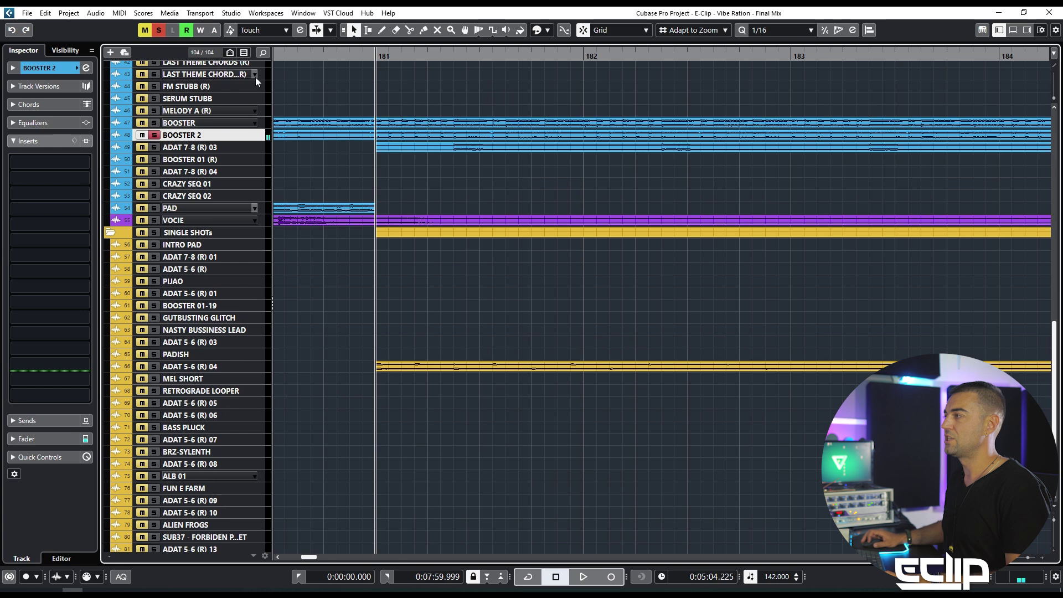
{"action": "left_click", "coordinate": [241, 122]}
{"action": "left_click", "coordinate": [182, 134]}
{"action": "key", "text": "space"}
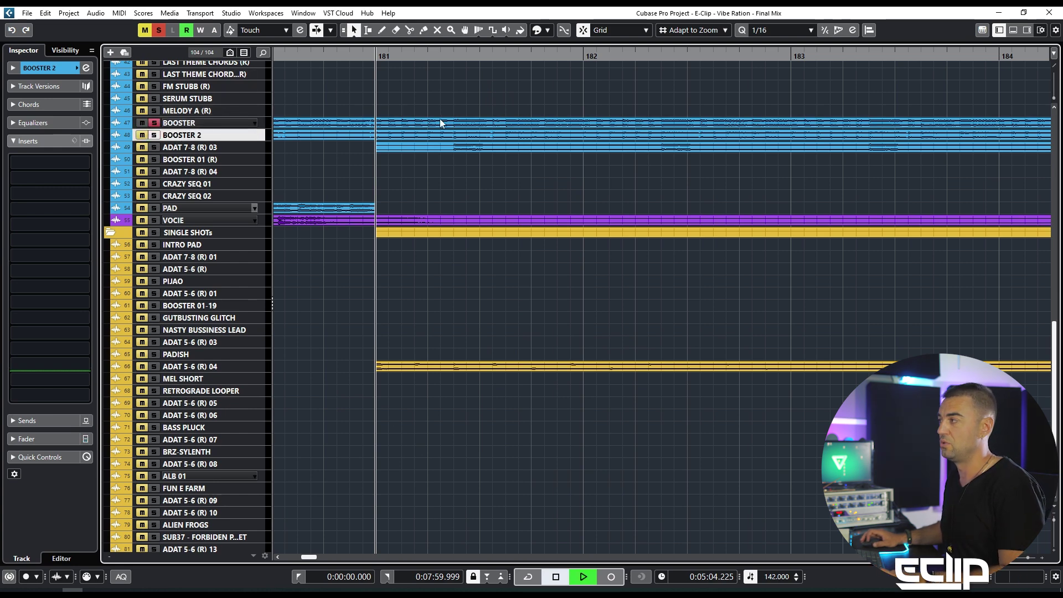
{"action": "left_click", "coordinate": [454, 58]}
{"action": "key", "text": "space"}
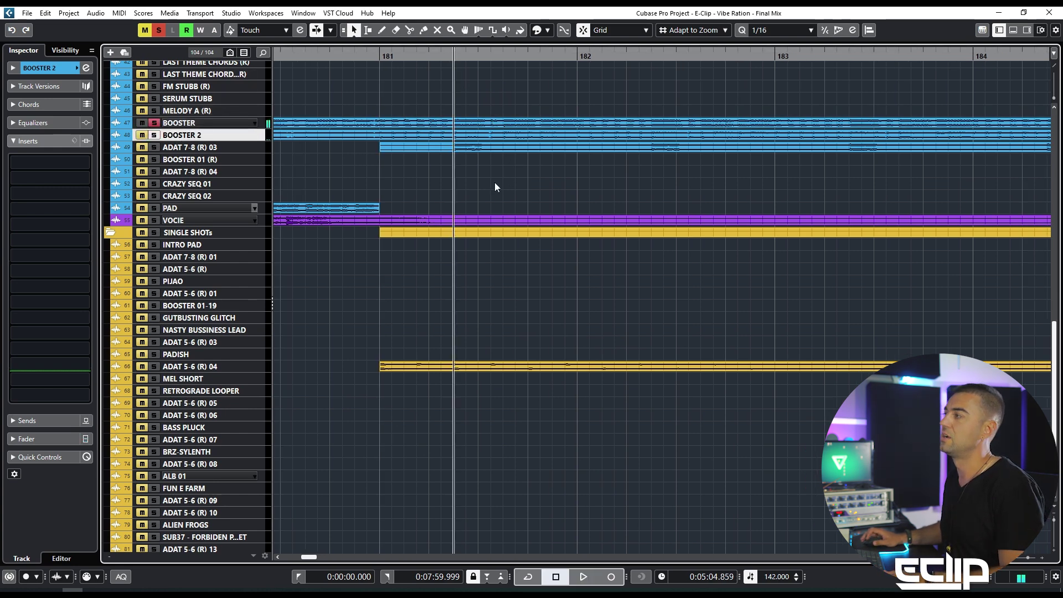
{"action": "key", "text": "space"}
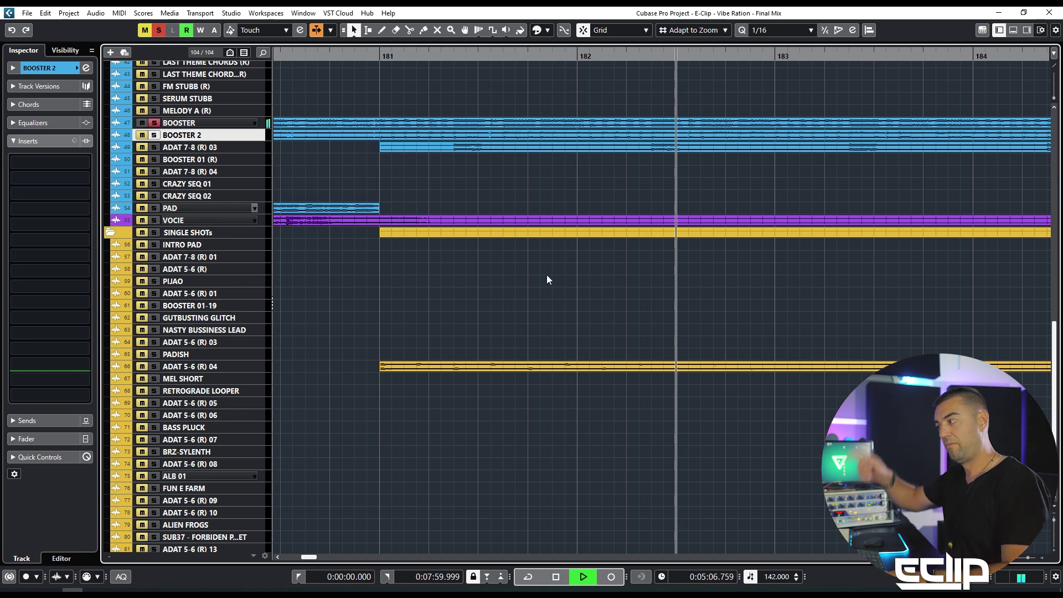
{"action": "key", "text": "space"}
Turn off solo on both BOOSTER tracks and enlarge the ADAT 7-8 (R) 03 track to show its waveform
{"action": "key", "text": "ctrl+alt+e"}
{"action": "key", "text": "ctrl+alt+e"}
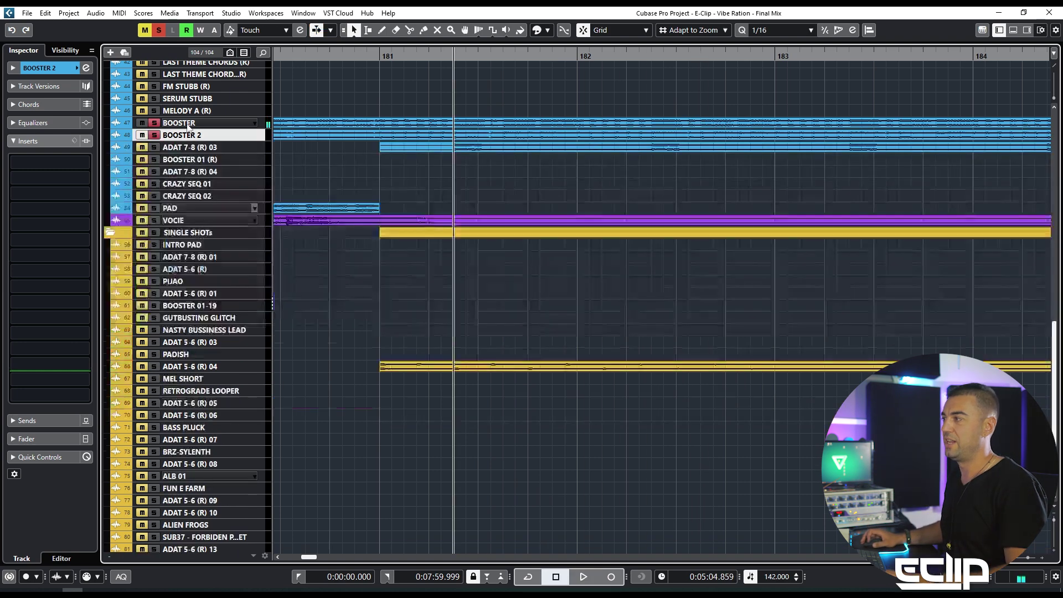
{"action": "key", "text": "s"}
{"action": "left_click", "coordinate": [246, 148]}
{"action": "key", "text": "ctrl+alt+e"}
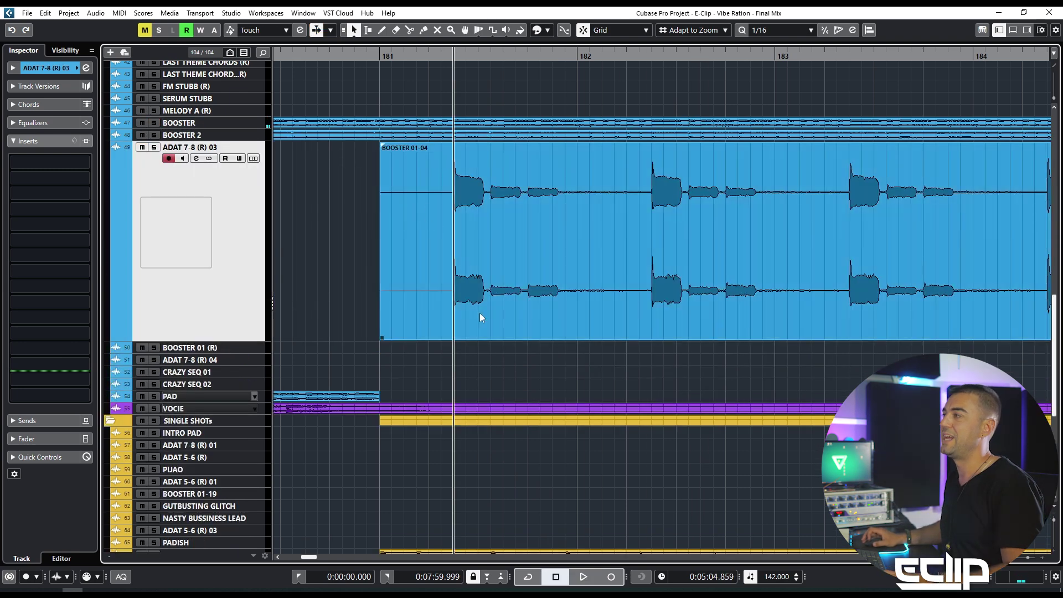
Solo ADAT 7-8 (R) 03 and listen to it while viewing more of its waveform, stop playback and turn its solo off
{"action": "key", "text": "s"}
{"action": "key", "text": "space"}
{"action": "key", "text": "g"}
{"action": "left_click", "coordinate": [509, 364]}
{"action": "left_click", "coordinate": [612, 336]}
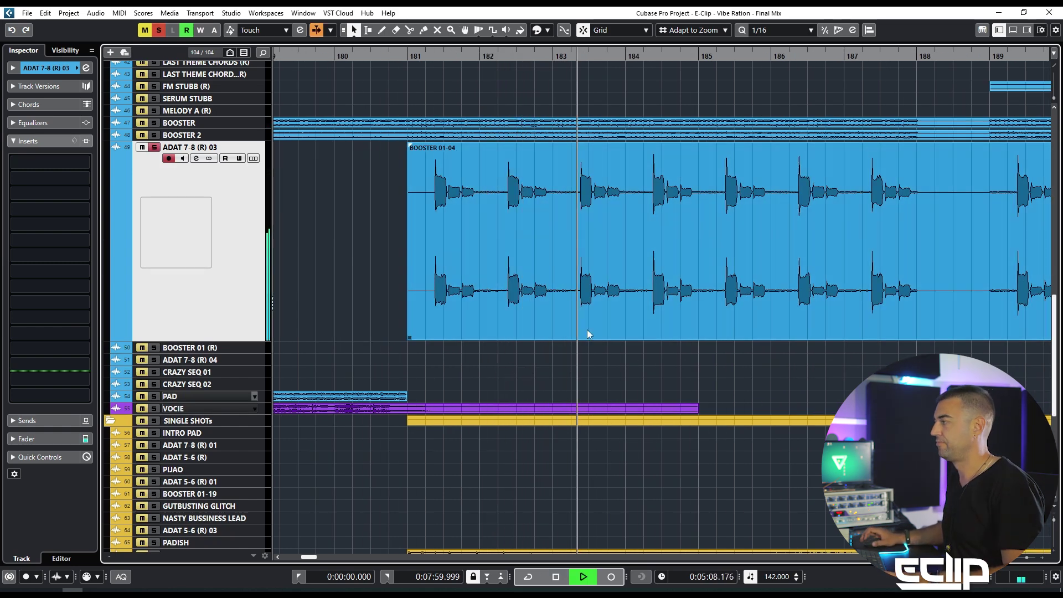
{"action": "key", "text": "g"}
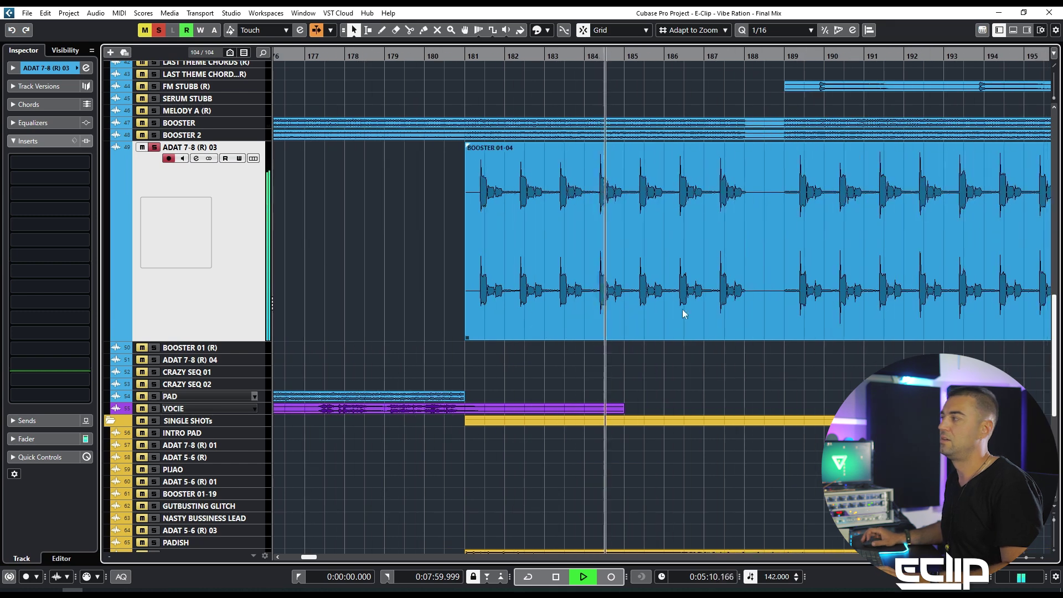
{"action": "left_click_drag", "start_coordinate": [702, 320], "coordinate": [522, 292]}
{"action": "left_click", "coordinate": [543, 320]}
{"action": "key", "text": "space"}
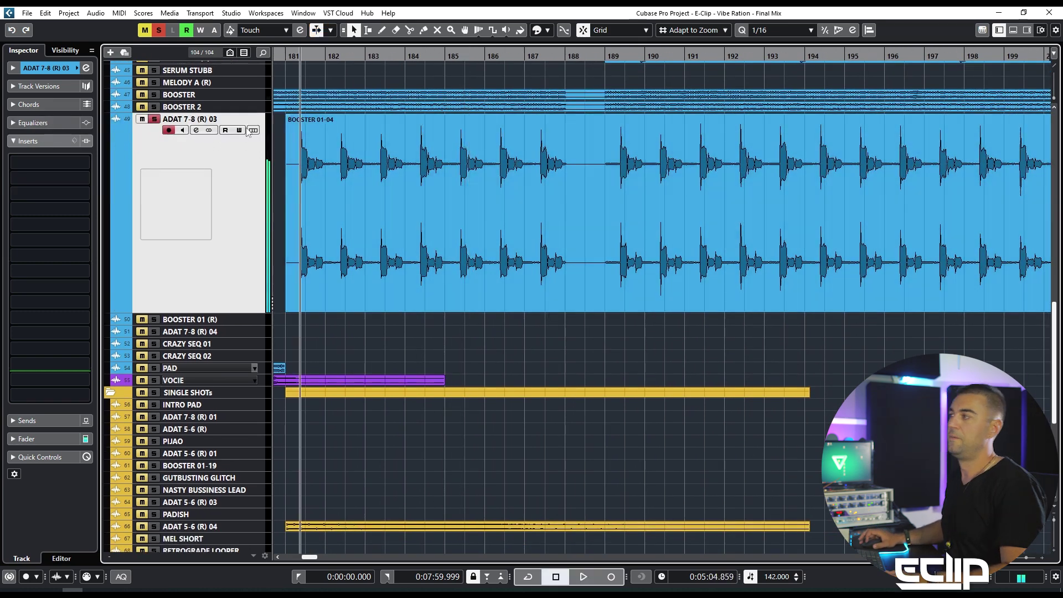
{"action": "key", "text": "s"}
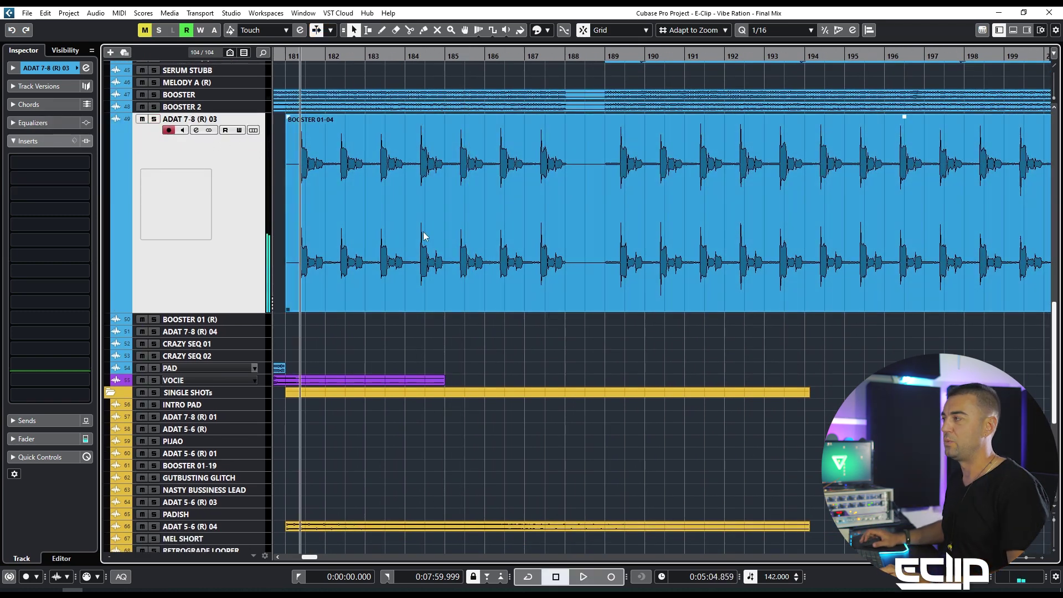
Collapse the enlarged ADAT 7-8 (R) 03 track, give all tracks the same medium height and bring the STAB and LAST THEME tracks into view
{"action": "key", "text": "z"}
{"action": "key", "text": "shift+h"}
{"action": "key", "text": "shift+h"}
{"action": "key", "text": "shift+h"}
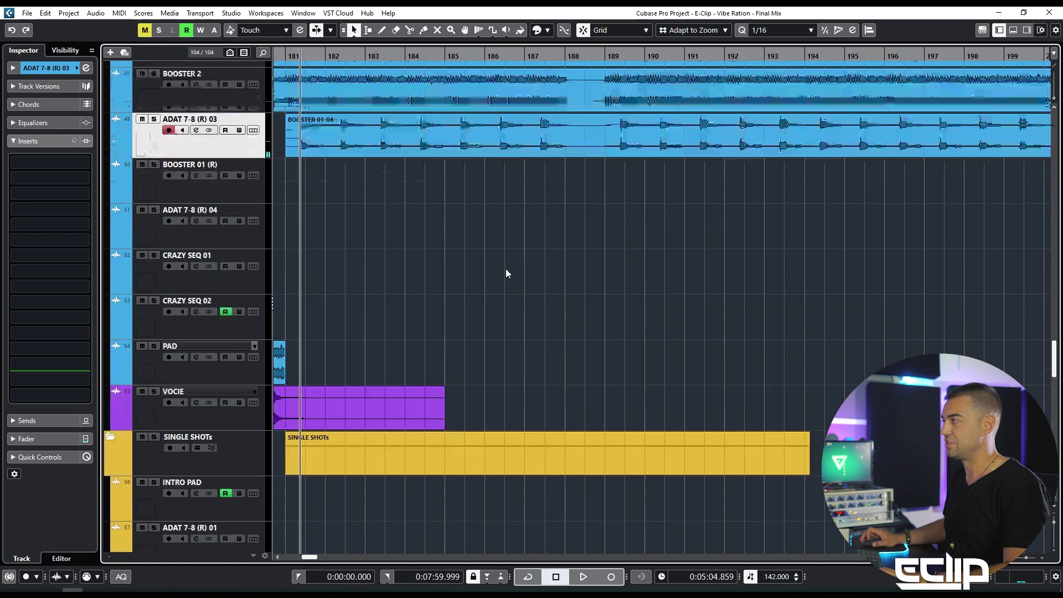
{"action": "scroll", "coordinate": [506, 268], "scroll_direction": "up", "scroll_amount": 4}
{"action": "scroll", "coordinate": [506, 268], "scroll_direction": "down", "scroll_amount": 3}
{"action": "left_click", "coordinate": [599, 67]}
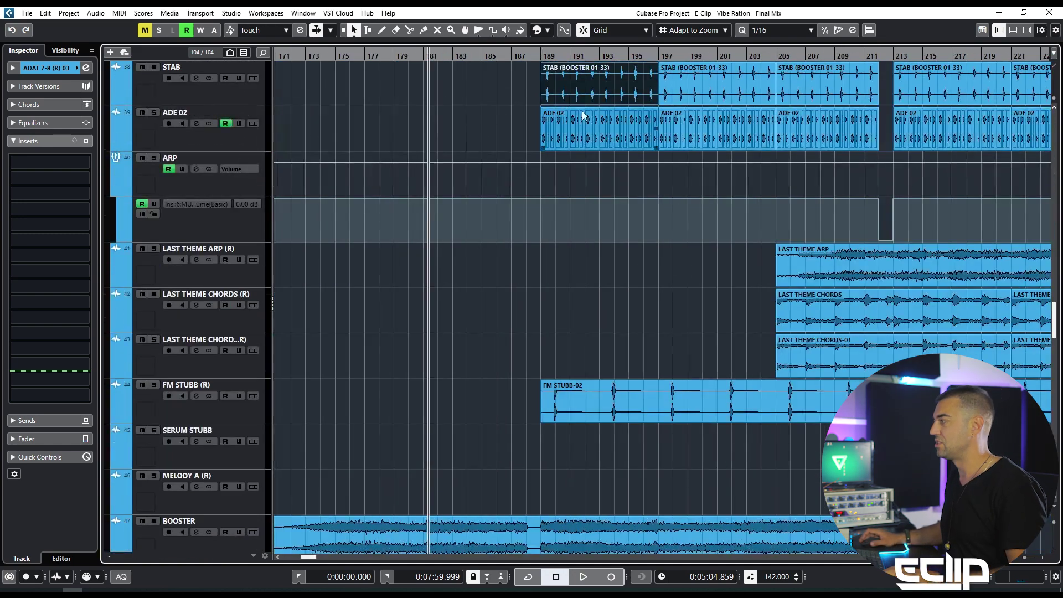
Move the playhead to bar 205, where the LAST THEME ARP and LAST THEME CHORDS clips start
{"action": "scroll", "coordinate": [527, 179], "scroll_direction": "down", "scroll_amount": 4}
{"action": "left_click", "coordinate": [617, 247]}
{"action": "left_click", "coordinate": [618, 222]}
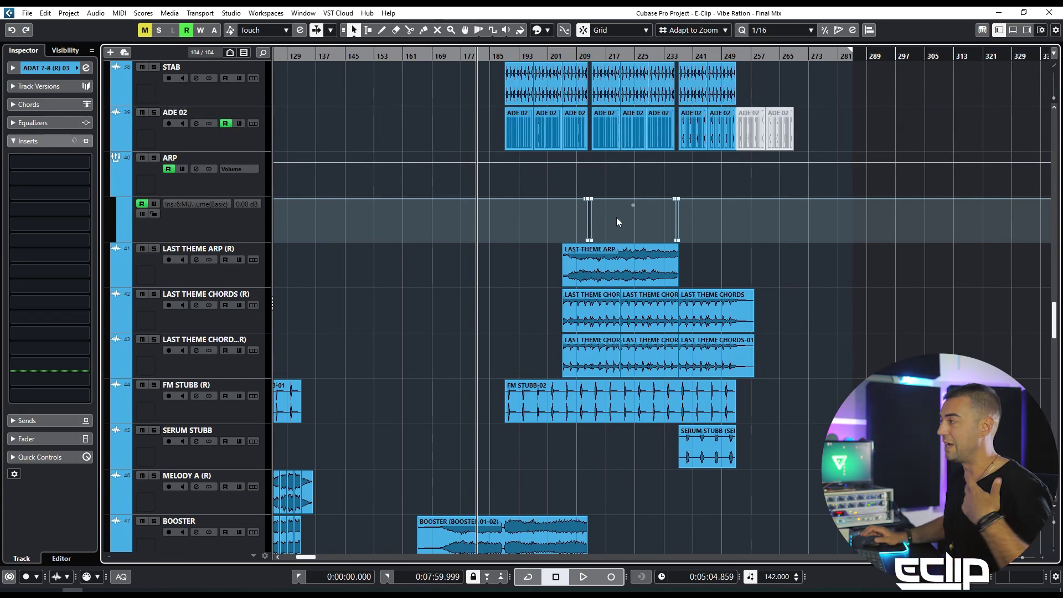
{"action": "left_click", "coordinate": [563, 53]}
{"action": "left_click_drag", "start_coordinate": [563, 53], "coordinate": [563, 59]}
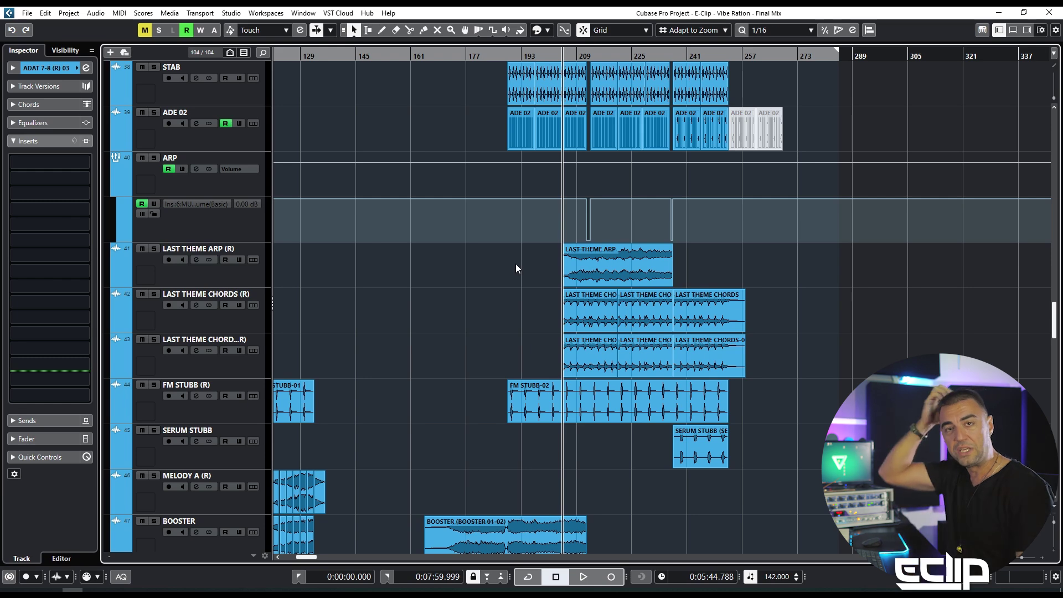
Solo LAST THEME CHORDS (R), add the second LAST THEME CHORDS track, listen from bar 205, and turn both solos off
{"action": "left_click", "coordinate": [209, 318]}
{"action": "key", "text": "s"}
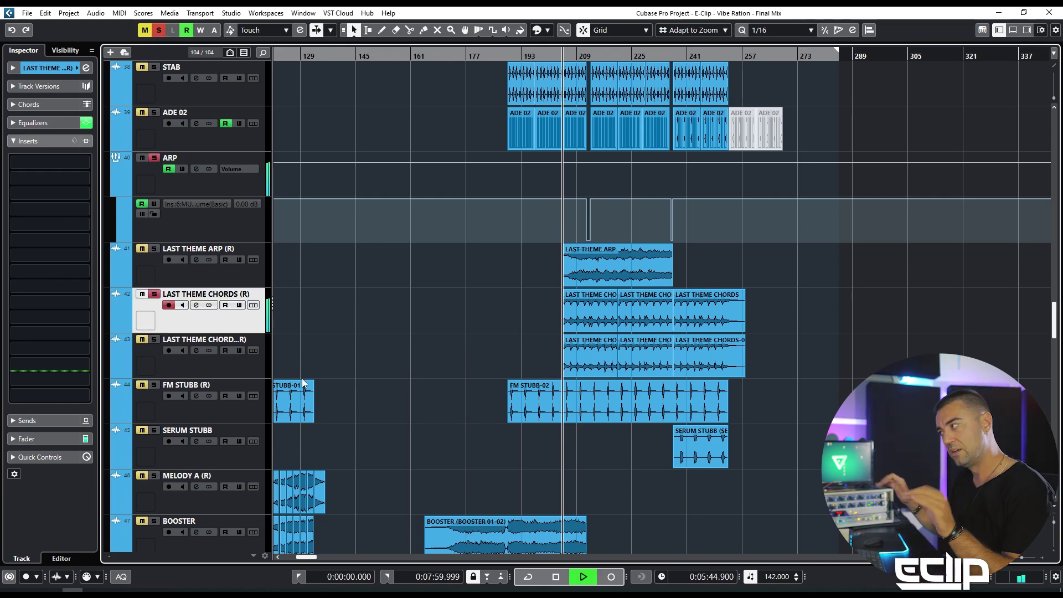
{"action": "left_click", "coordinate": [246, 376]}
{"action": "key", "text": "s"}
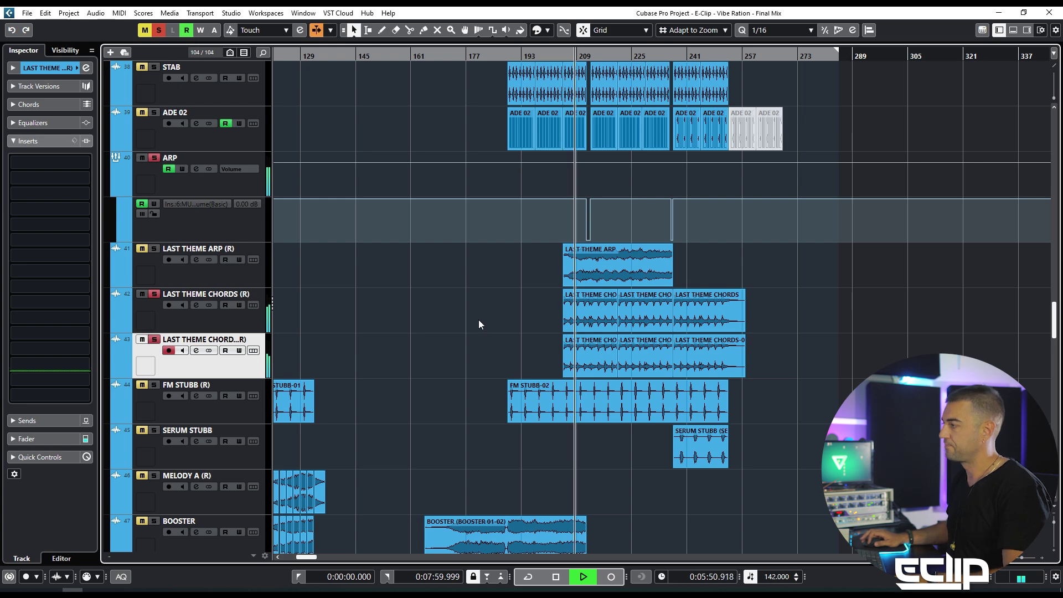
{"action": "key", "text": "space"}
{"action": "key", "text": "s"}
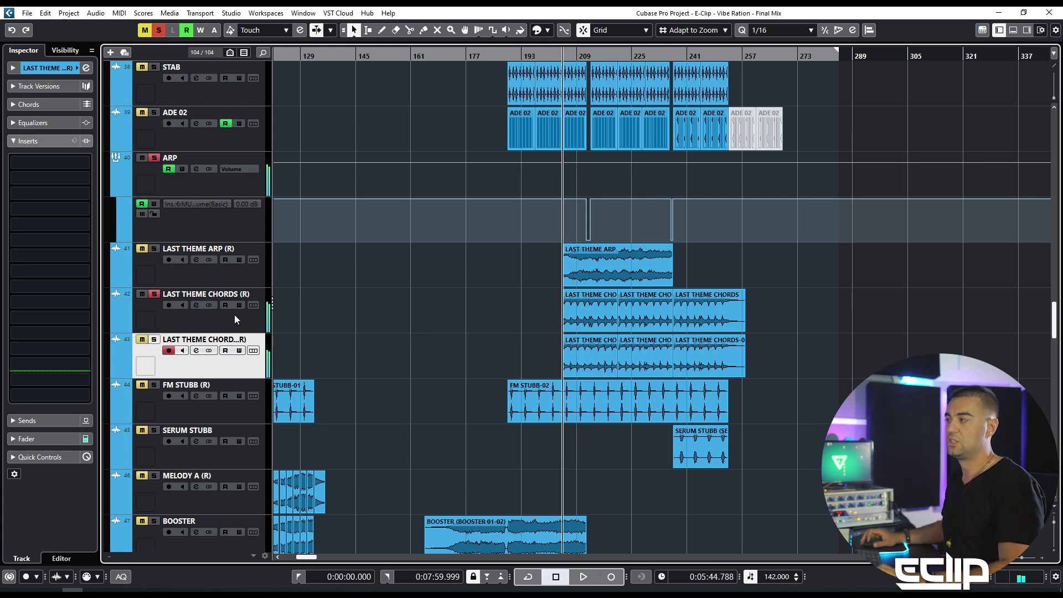
{"action": "left_click", "coordinate": [239, 318]}
{"action": "key", "text": "s"}
Solo LAST THEME ARP (R) and listen to it from bar 205 with its clip magnified
{"action": "left_click", "coordinate": [262, 278]}
{"action": "key", "text": "s"}
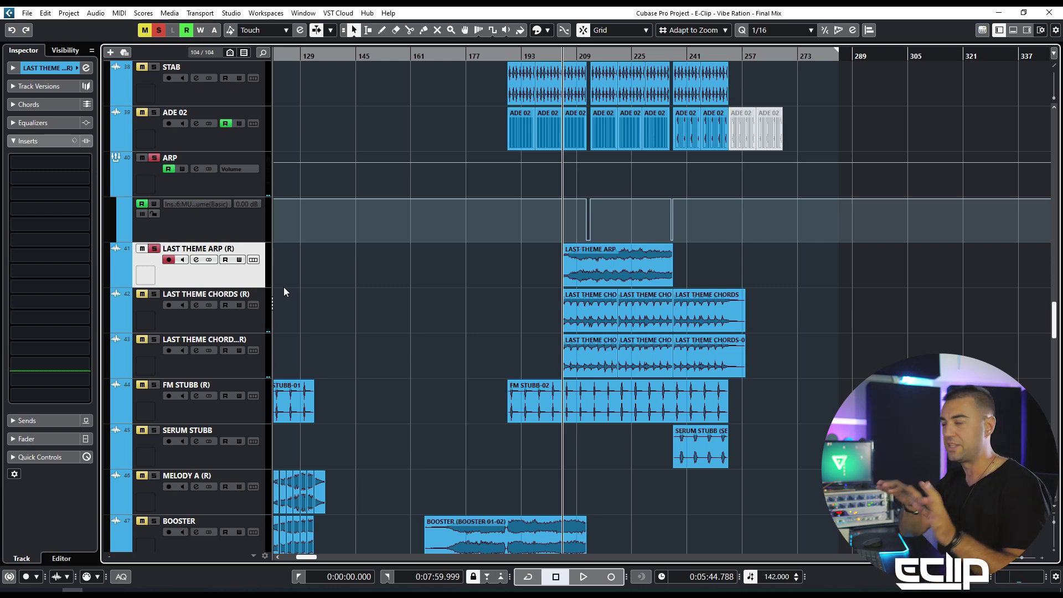
{"action": "key", "text": "space"}
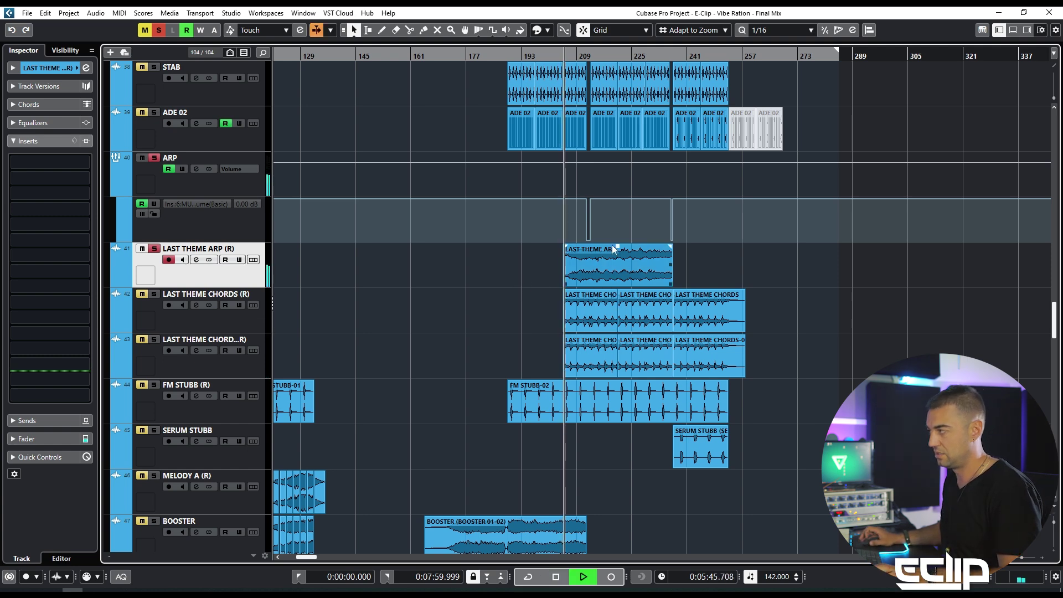
{"action": "scroll", "coordinate": [598, 254], "scroll_direction": "up", "scroll_amount": 3}
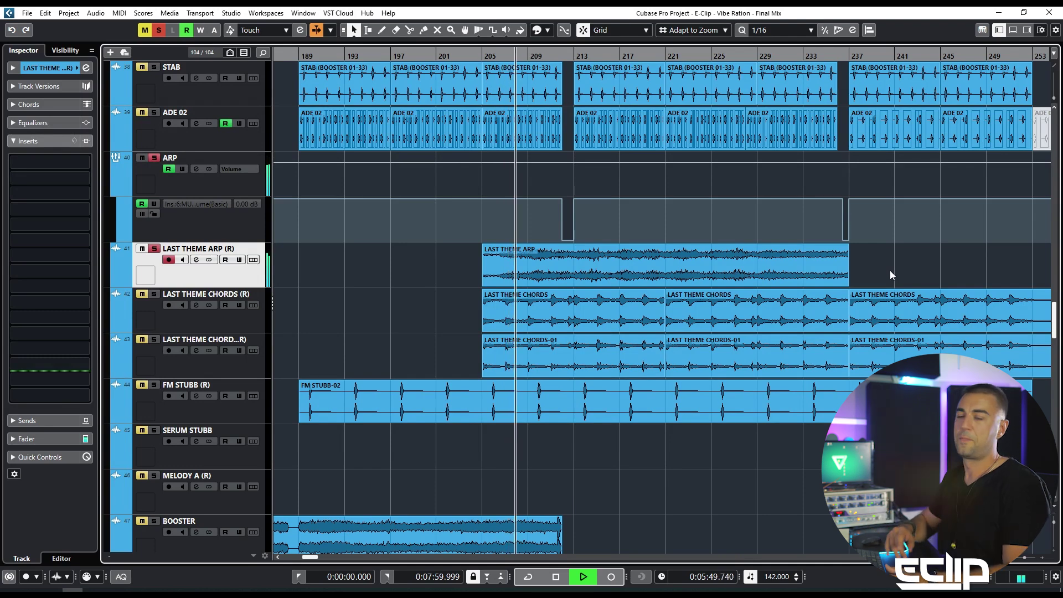
{"action": "key", "text": "space"}
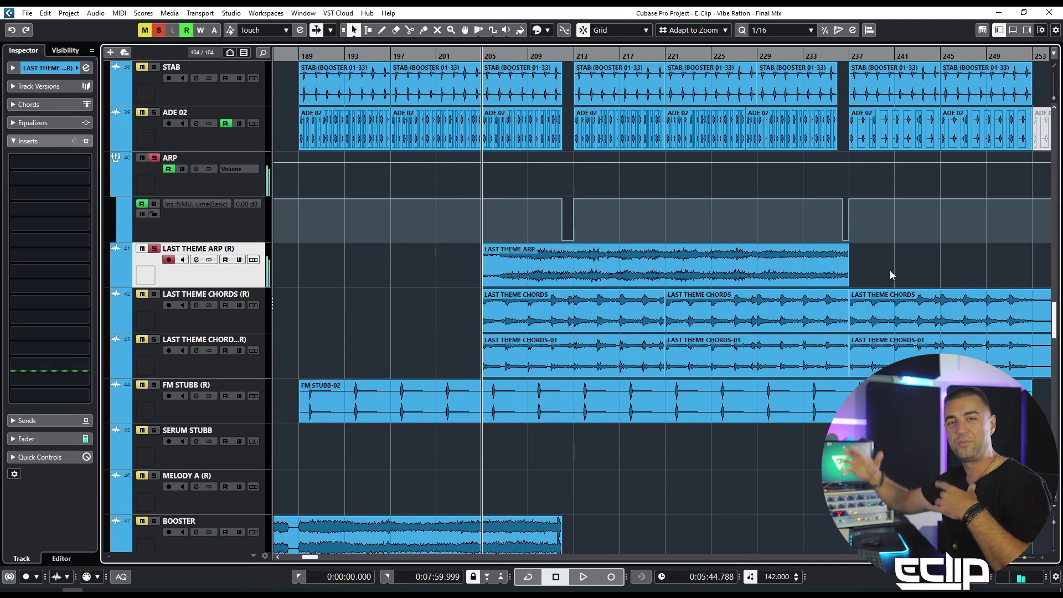
Move the playhead to bar 213, turn off solo on LAST THEME ARP (R) and show a wider stretch of the timeline
{"action": "left_click", "coordinate": [571, 57]}
{"action": "left_click", "coordinate": [587, 143]}
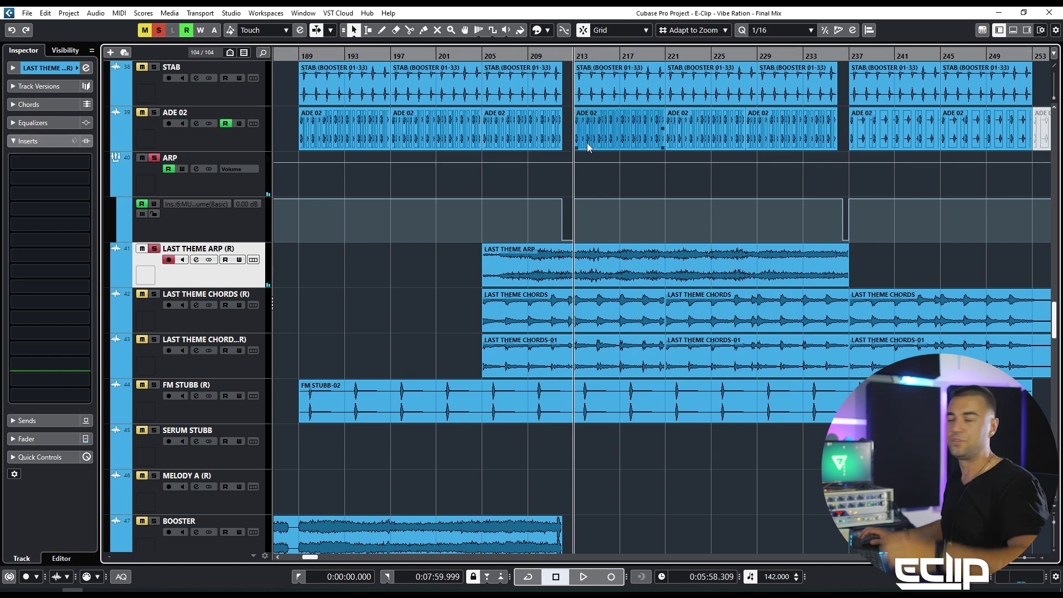
{"action": "left_click", "coordinate": [533, 268]}
{"action": "scroll", "coordinate": [539, 275], "scroll_direction": "down", "scroll_amount": 4}
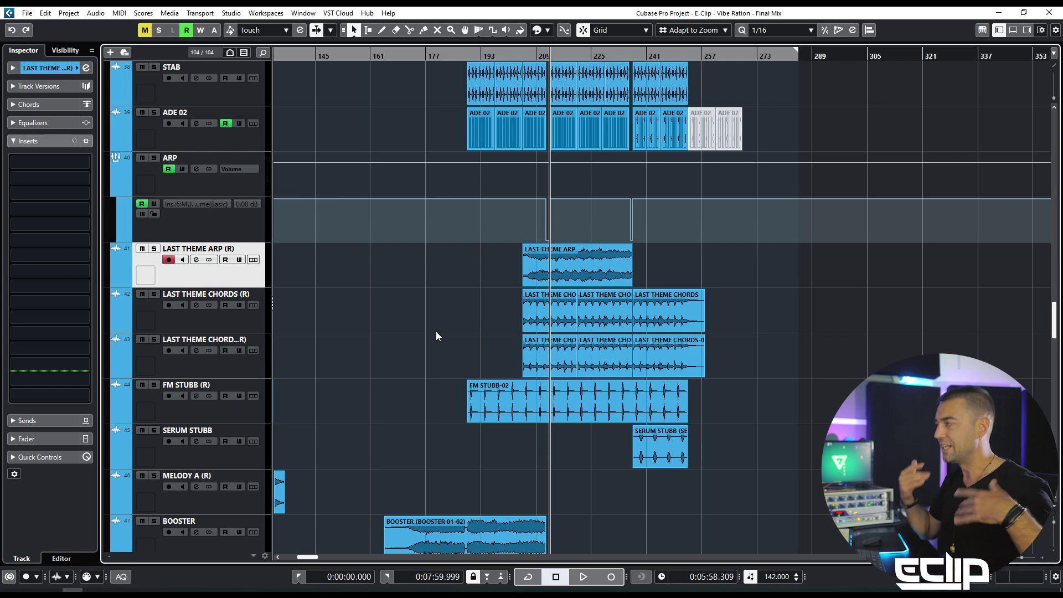
Examine how the layers change around bar 213, from the BOOSTER and ADAT 7-8 (R) 03 clips to BOOSTER 01 (R) and CRAZY SEQ 01
{"action": "scroll", "coordinate": [436, 332], "scroll_direction": "up", "scroll_amount": 10}
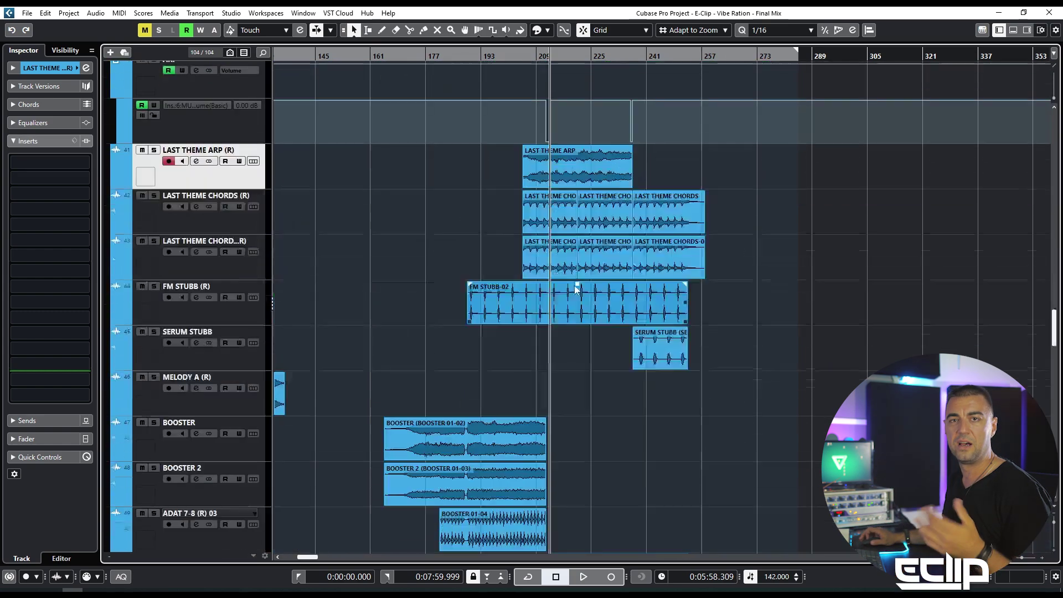
{"action": "scroll", "coordinate": [604, 228], "scroll_direction": "down", "scroll_amount": 6}
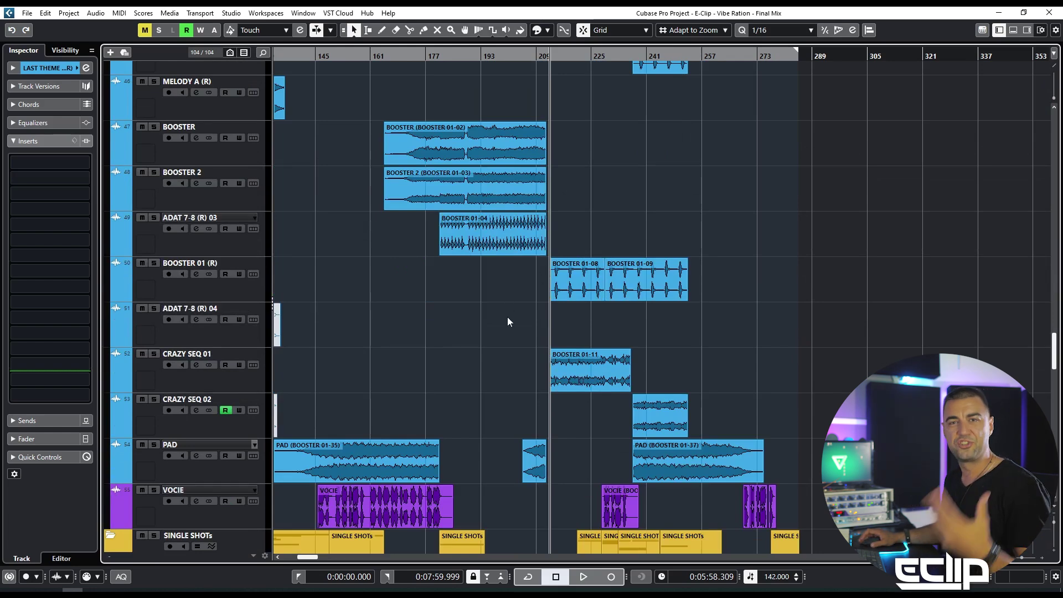
{"action": "scroll", "coordinate": [507, 318], "scroll_direction": "down", "scroll_amount": 4}
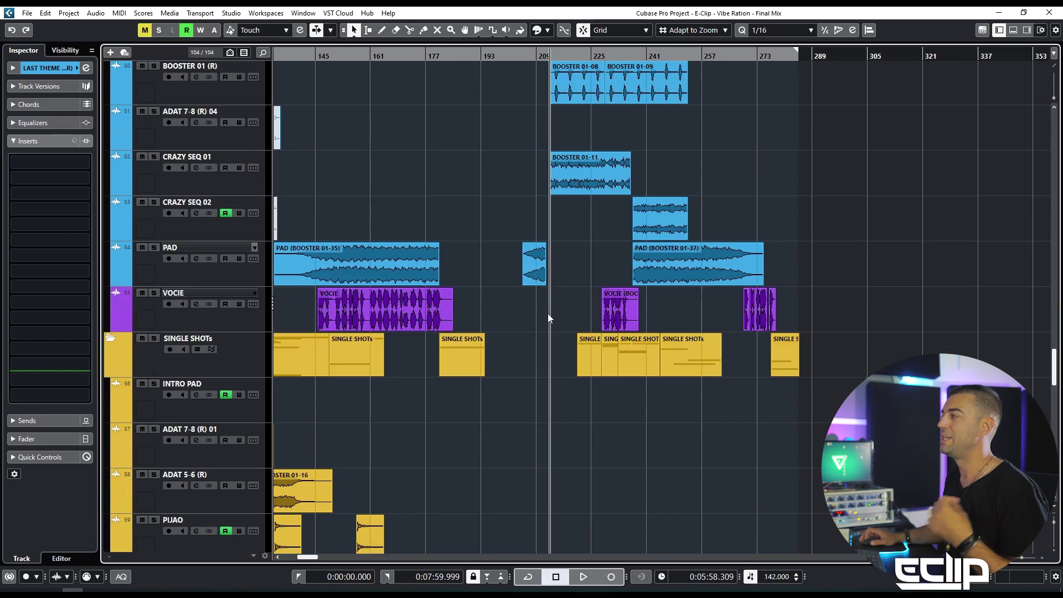
{"action": "scroll", "coordinate": [548, 318], "scroll_direction": "up", "scroll_amount": 4}
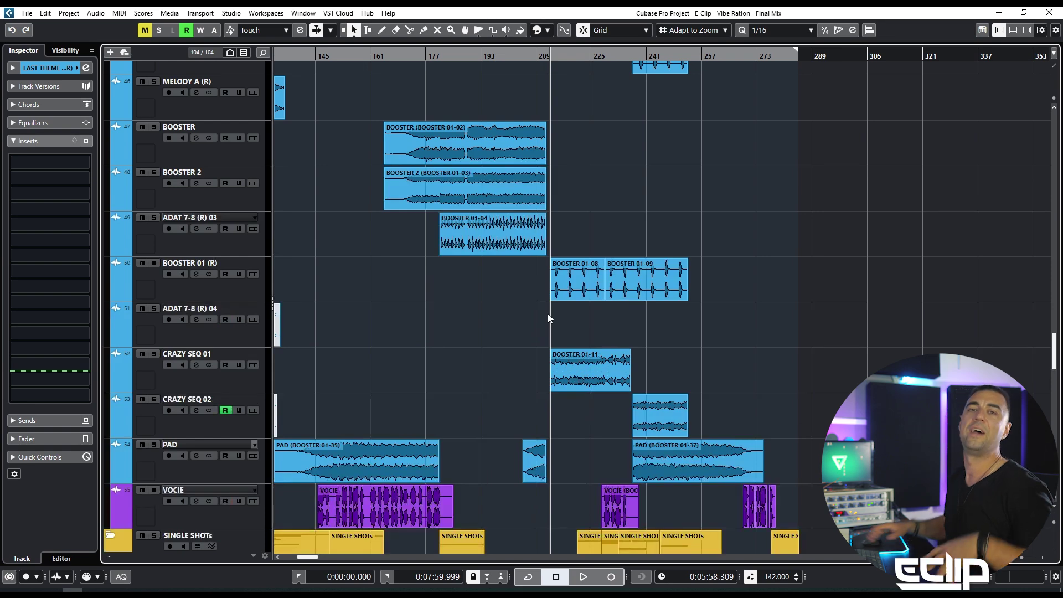
{"action": "scroll", "coordinate": [549, 318], "scroll_direction": "up", "scroll_amount": 2}
{"action": "left_click_drag", "start_coordinate": [382, 214], "coordinate": [557, 296]}
{"action": "left_click", "coordinate": [582, 253]}
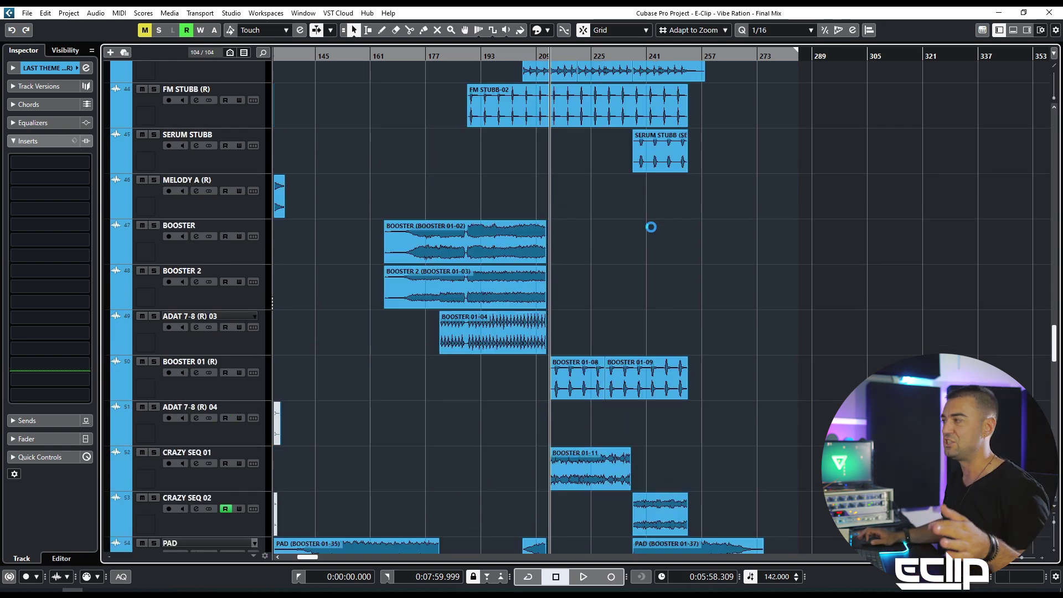
{"action": "left_click_drag", "start_coordinate": [661, 220], "coordinate": [445, 305]}
{"action": "left_click", "coordinate": [599, 244]}
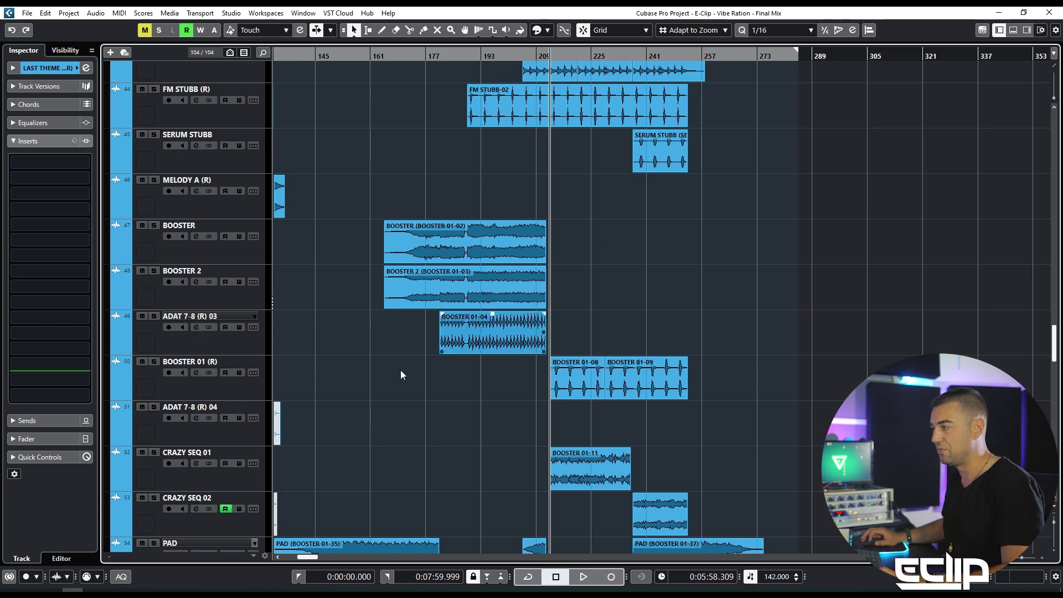
Solo CRAZY SEQ 01, listen to it from bar 213, stop playback and turn its solo off
{"action": "left_click", "coordinate": [227, 473]}
{"action": "key", "text": "s"}
{"action": "key", "text": "f"}
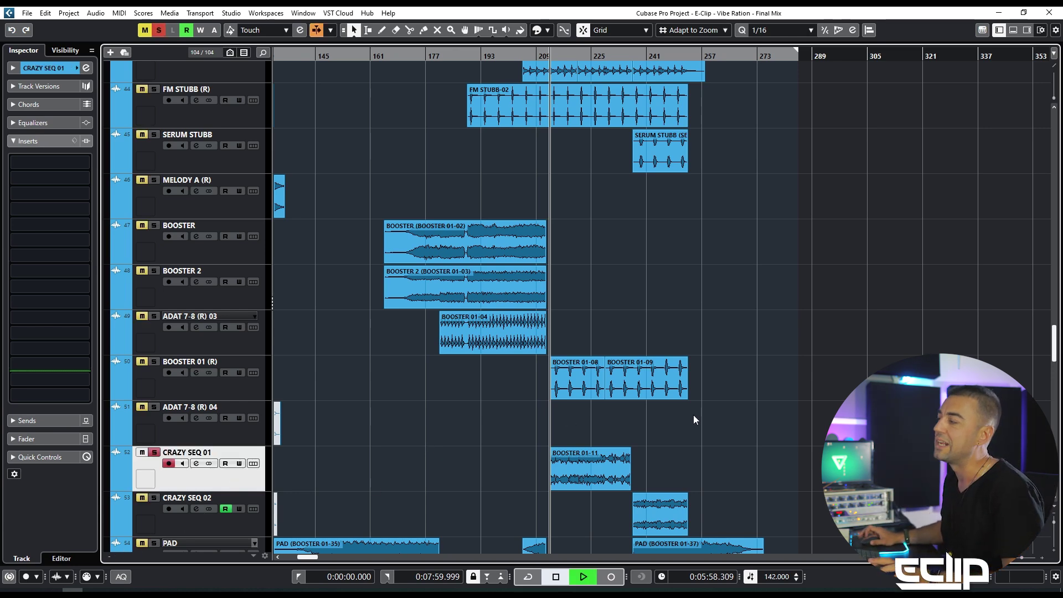
{"action": "scroll", "coordinate": [593, 429], "scroll_direction": "up", "scroll_amount": 3, "text": "ctrl"}
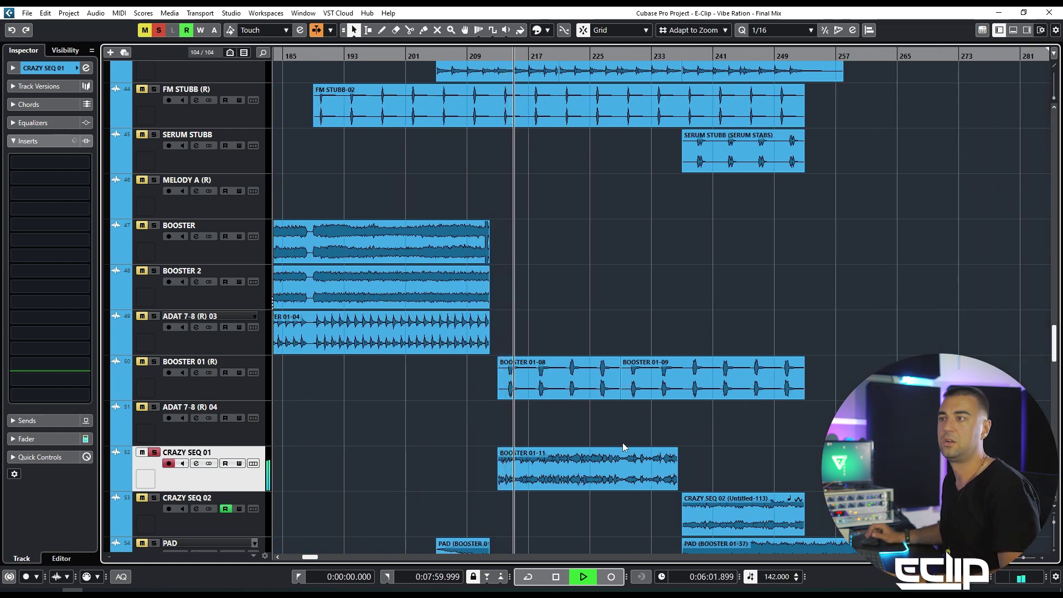
{"action": "key", "text": "space"}
{"action": "key", "text": "s"}
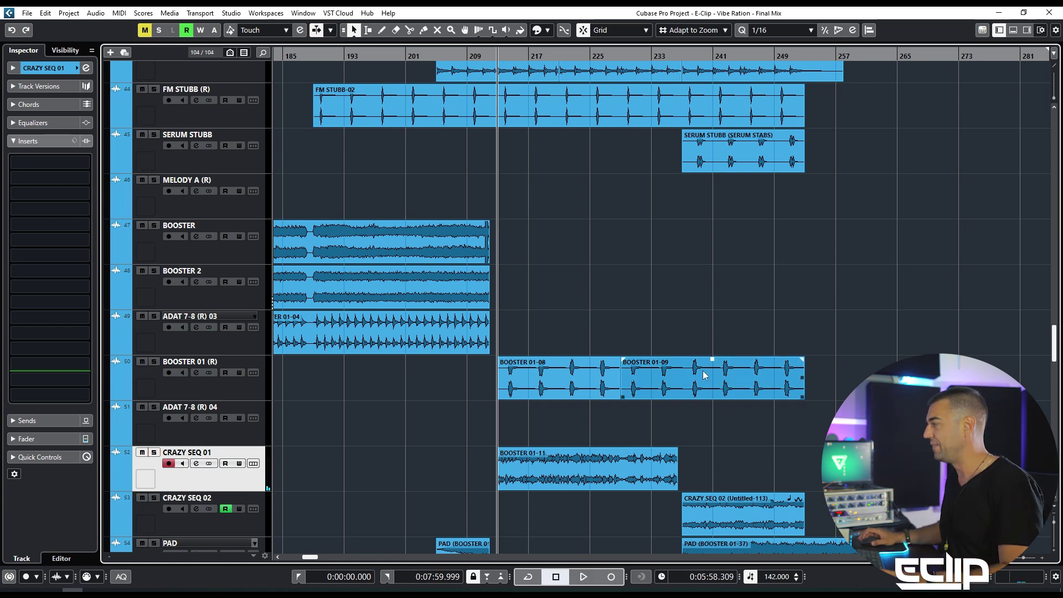
Solo CRAZY SEQ 02 and listen to it from the start of its clip at bar 237
{"action": "left_click", "coordinate": [333, 525]}
{"action": "key", "text": "s"}
{"action": "left_click", "coordinate": [747, 510]}
{"action": "key", "text": "space"}
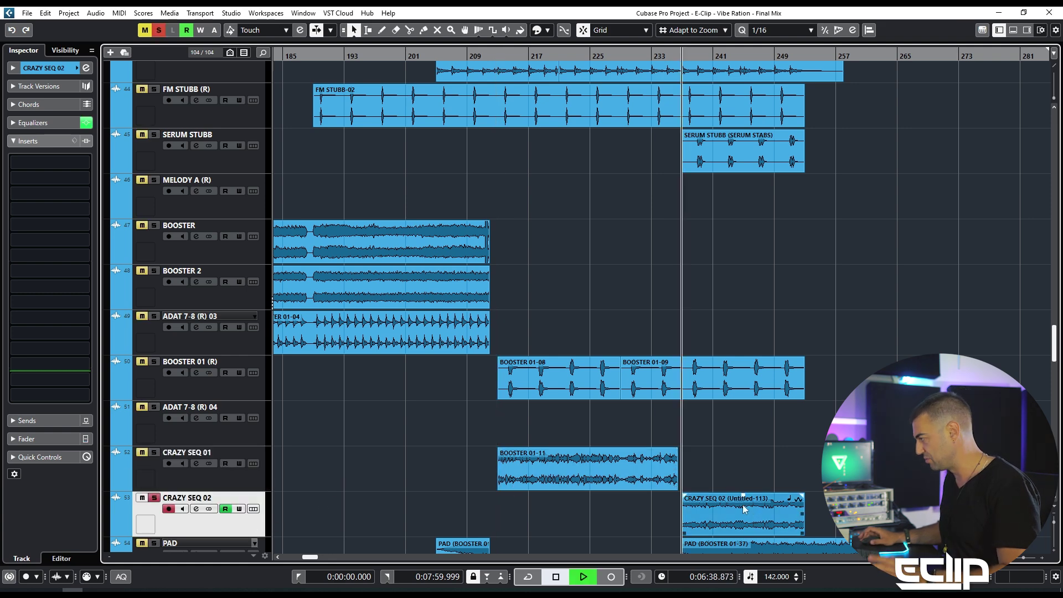
{"action": "key", "text": "f"}
{"action": "scroll", "coordinate": [748, 274], "scroll_direction": "down", "scroll_amount": 4}
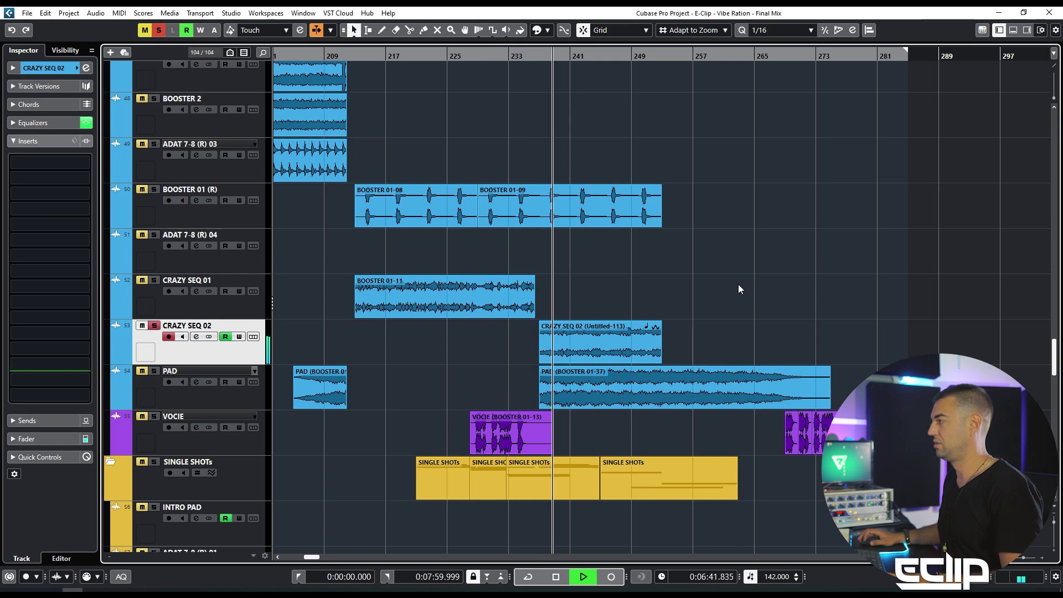
Turn off solo on CRAZY SEQ 02 to hear it within the full mix, stop playback and look over the surrounding layers
{"action": "key", "text": "s"}
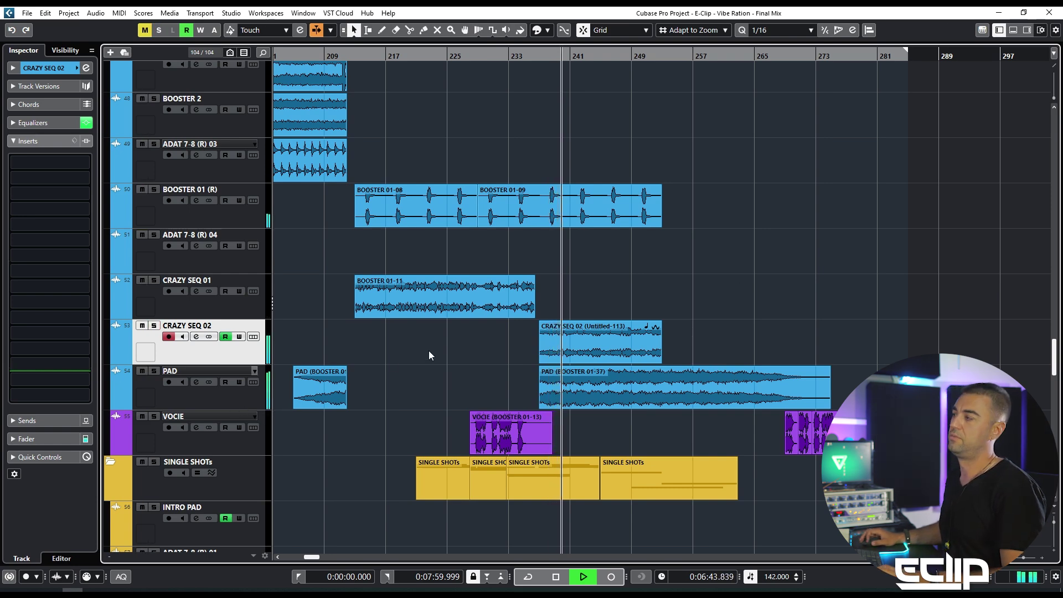
{"action": "key", "text": "space"}
{"action": "scroll", "coordinate": [466, 214], "scroll_direction": "down", "scroll_amount": 5}
{"action": "scroll", "coordinate": [470, 252], "scroll_direction": "up", "scroll_amount": 12}
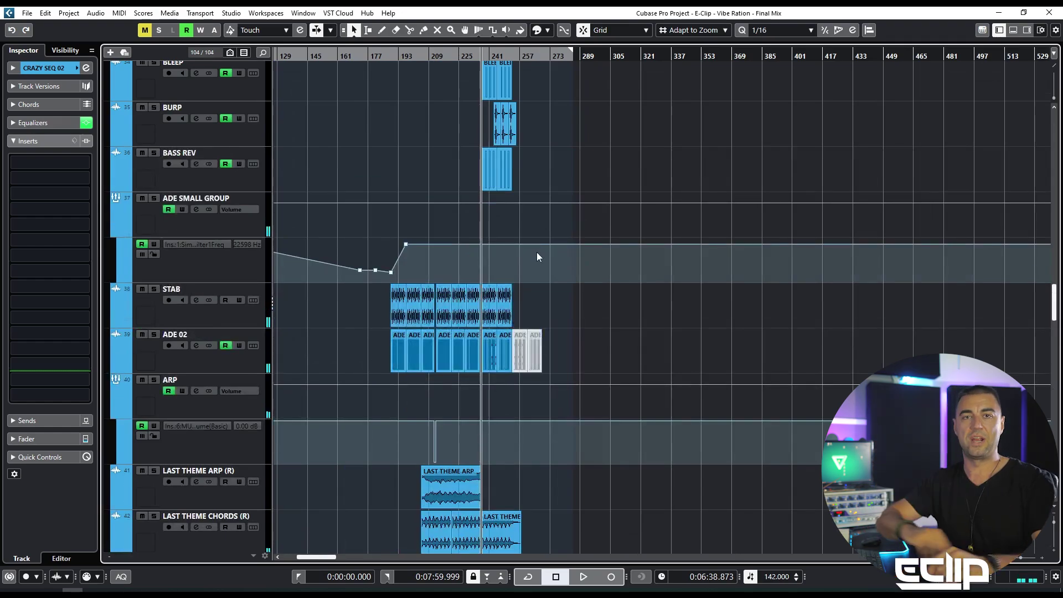